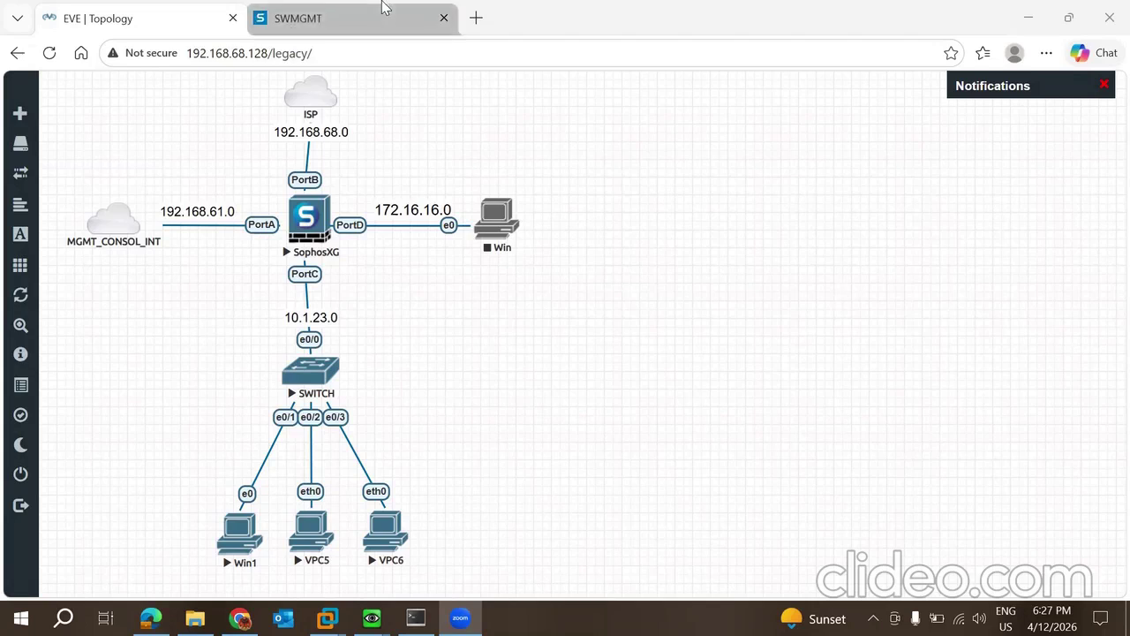
Look over the firewall's IP host list in the SWMGMT web console, and return to the EVE topology.
{"action": "left_click", "coordinate": [321, 13]}
{"action": "scroll", "coordinate": [406, 269], "scroll_direction": "down", "scroll_amount": 3}
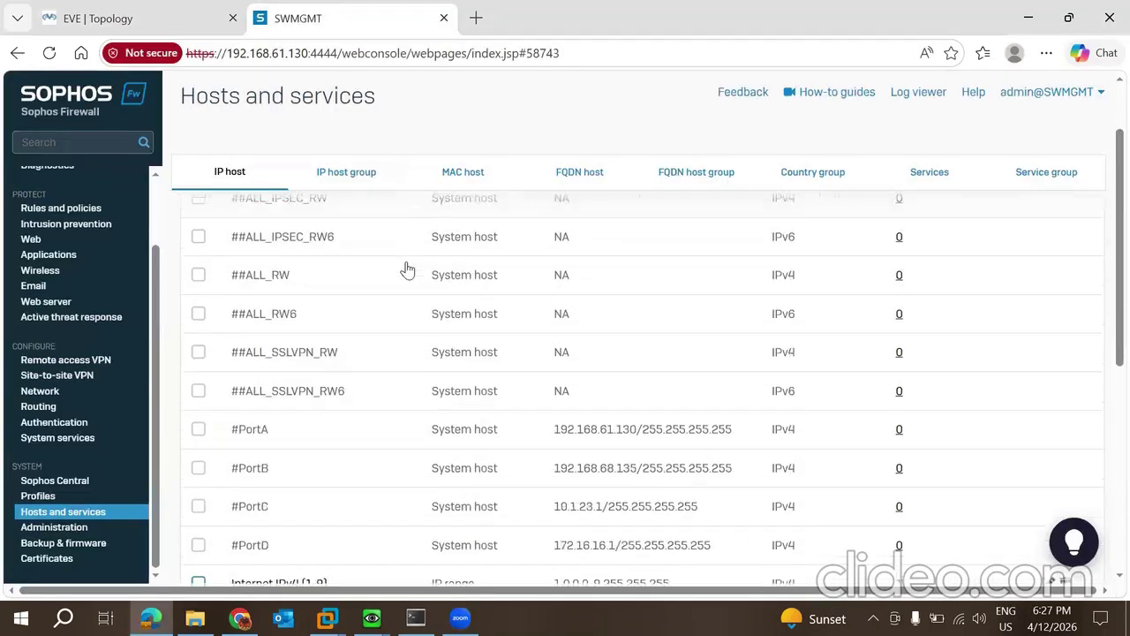
{"action": "left_click", "coordinate": [162, 16]}
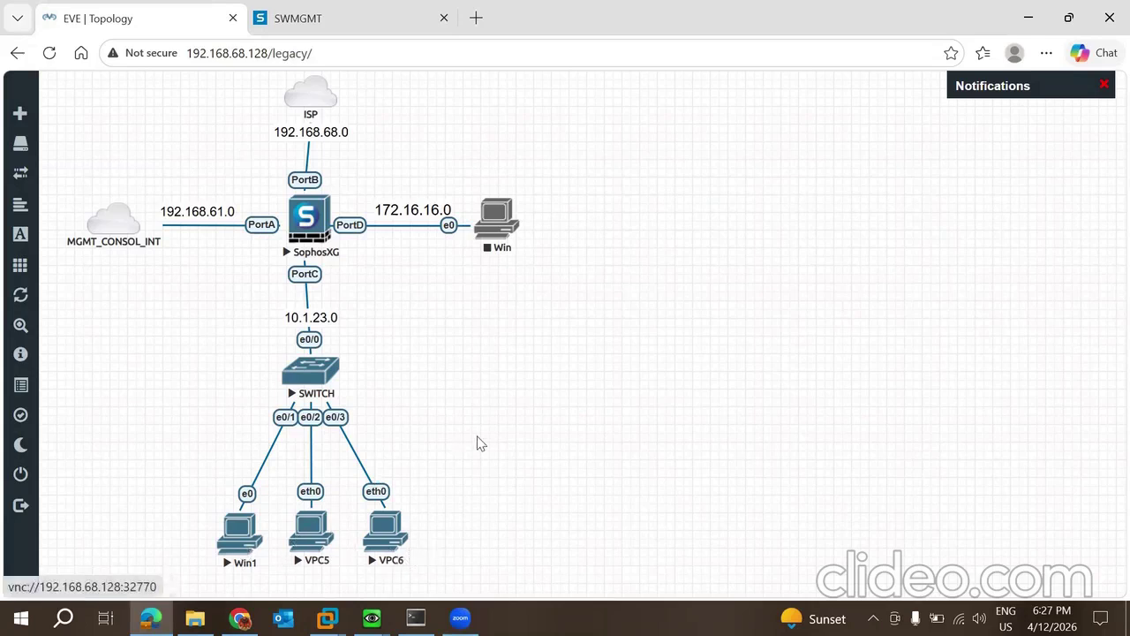
Switch to SuperPuTTY and request DHCP addresses on VPC6 and VPC5 with the "ip dhcp" command.
{"action": "left_click", "coordinate": [415, 618]}
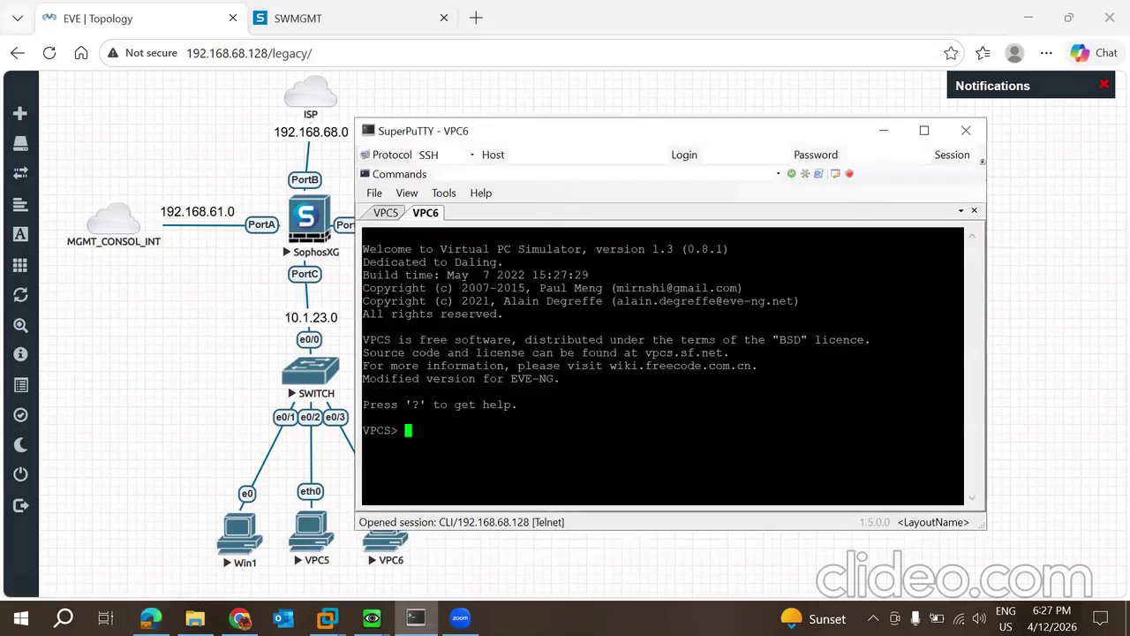
{"action": "type", "text": "ip dhcp"}
{"action": "key", "text": "Return"}
{"action": "left_click", "coordinate": [386, 213]}
{"action": "type", "text": "ip dhcp"}
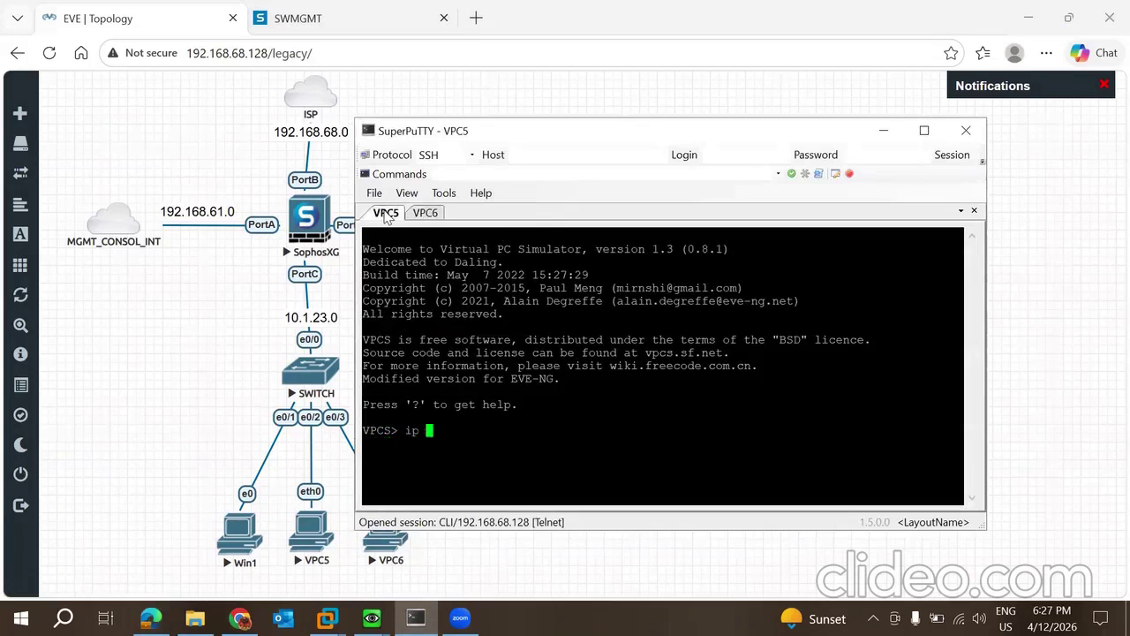
{"action": "key", "text": "Return"}
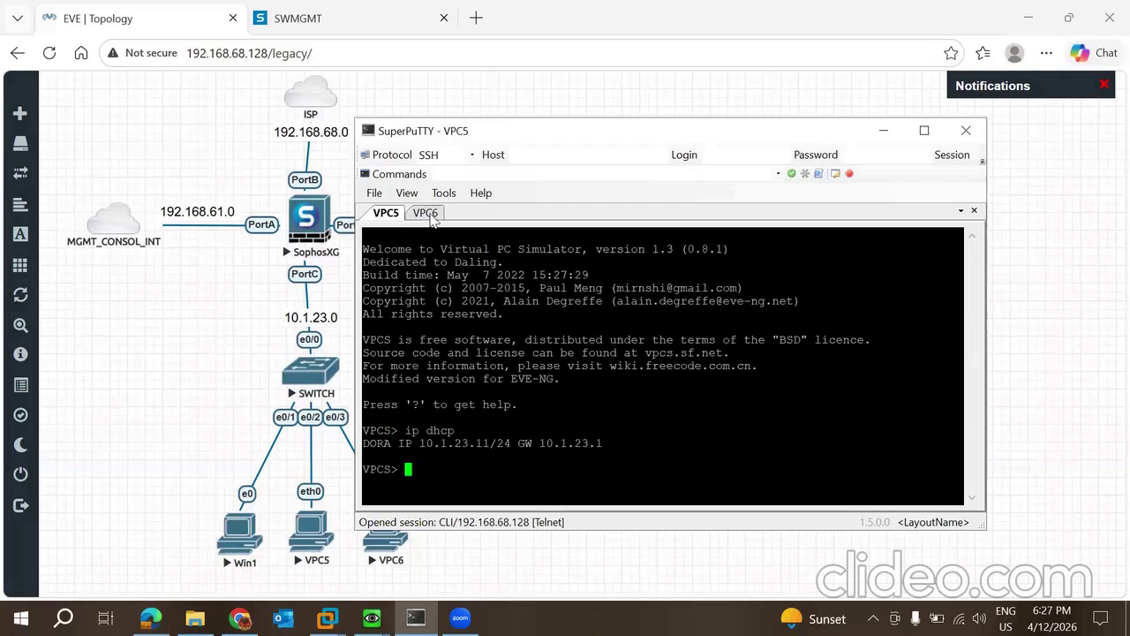
{"action": "left_click", "coordinate": [430, 216]}
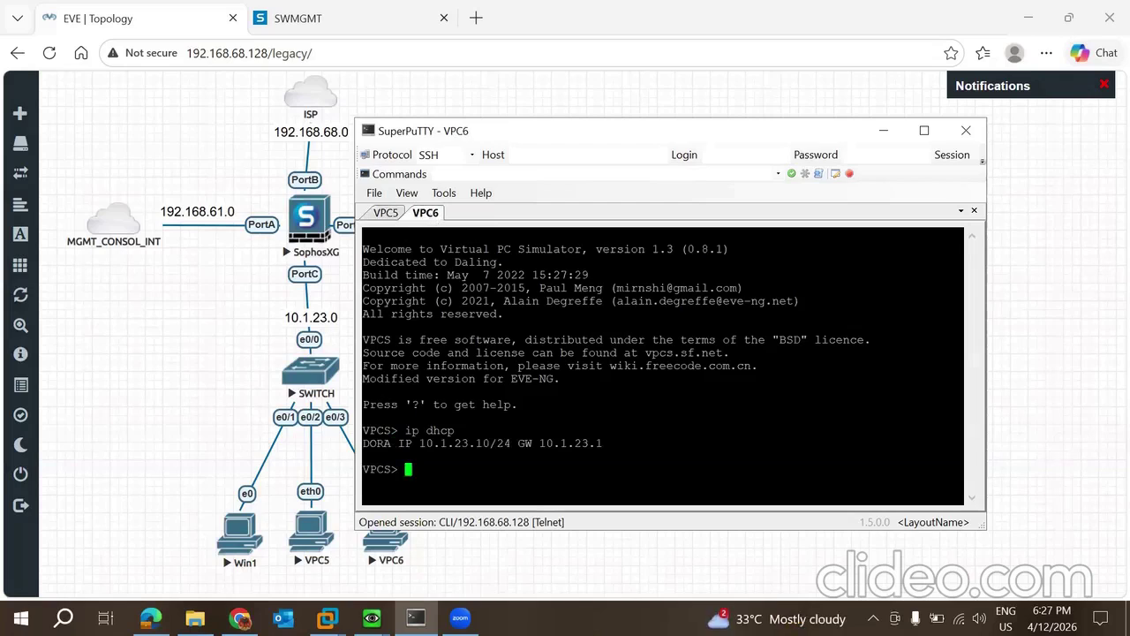
In the Win1 console, disable and re-enable the Local Area Connection, and open its network connection details.
{"action": "left_click", "coordinate": [378, 575]}
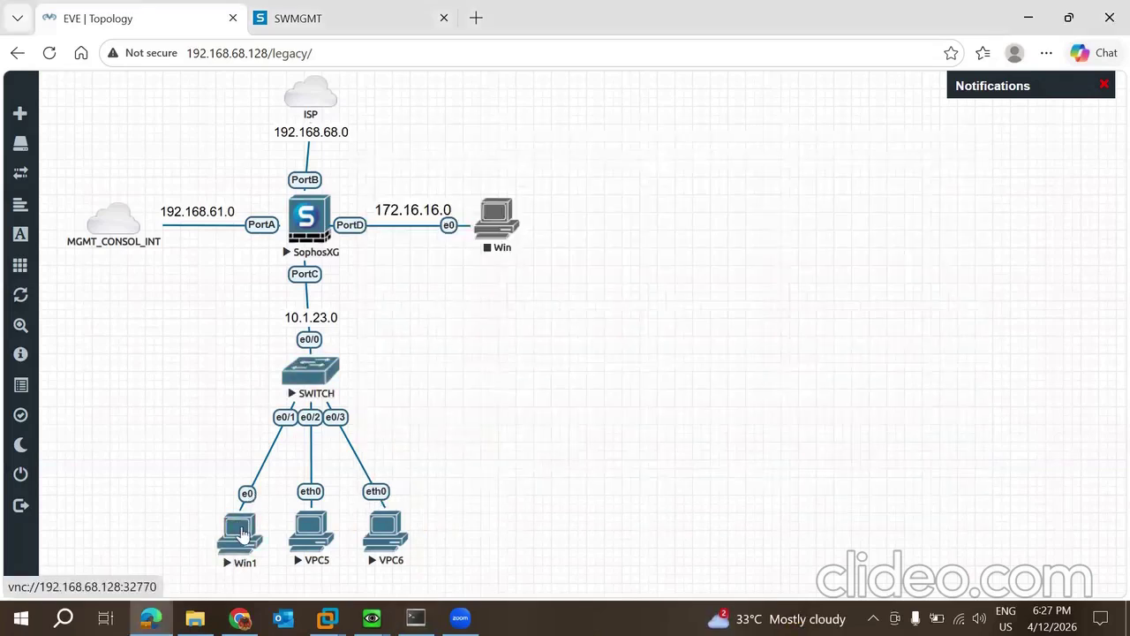
{"action": "mouse_move", "coordinate": [372, 618]}
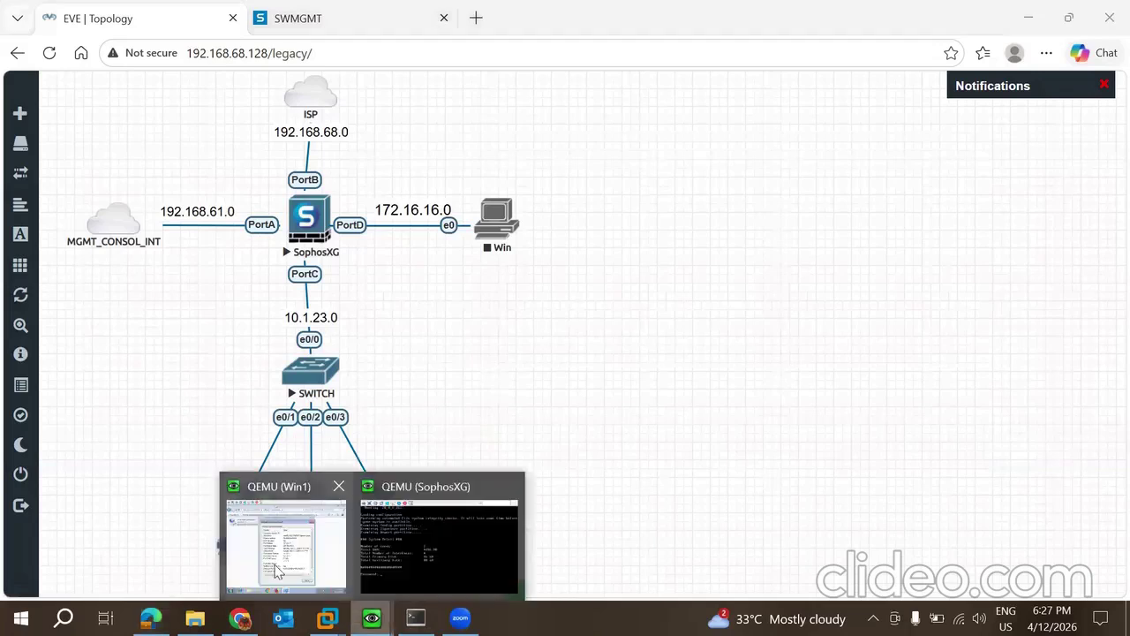
{"action": "left_click", "coordinate": [275, 572]}
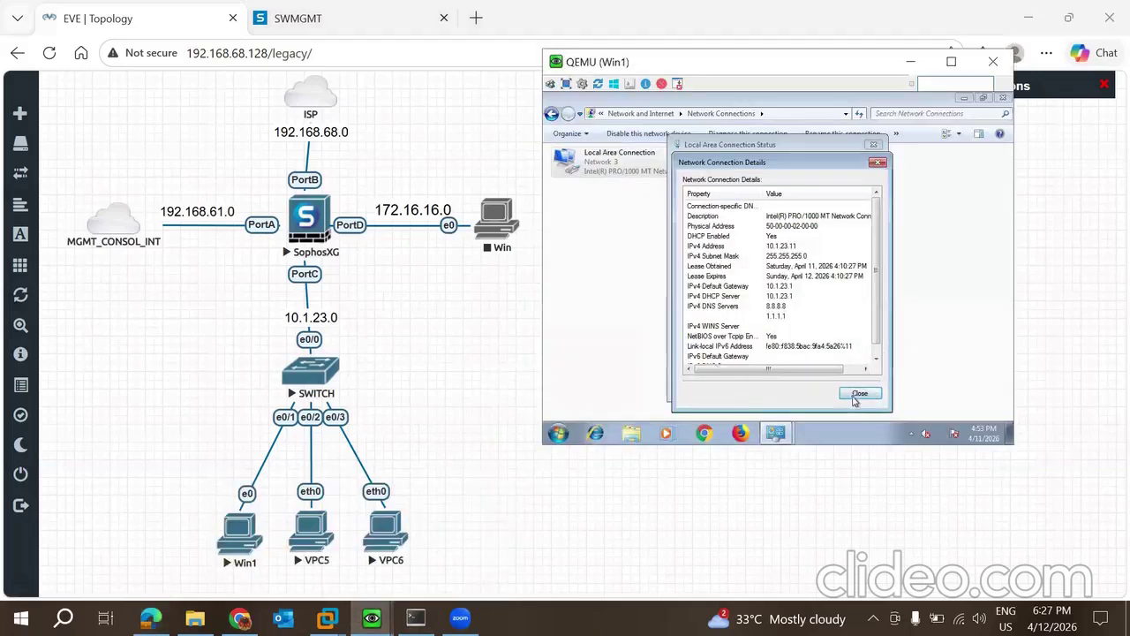
{"action": "left_click", "coordinate": [857, 394]}
{"action": "left_click", "coordinate": [856, 389]}
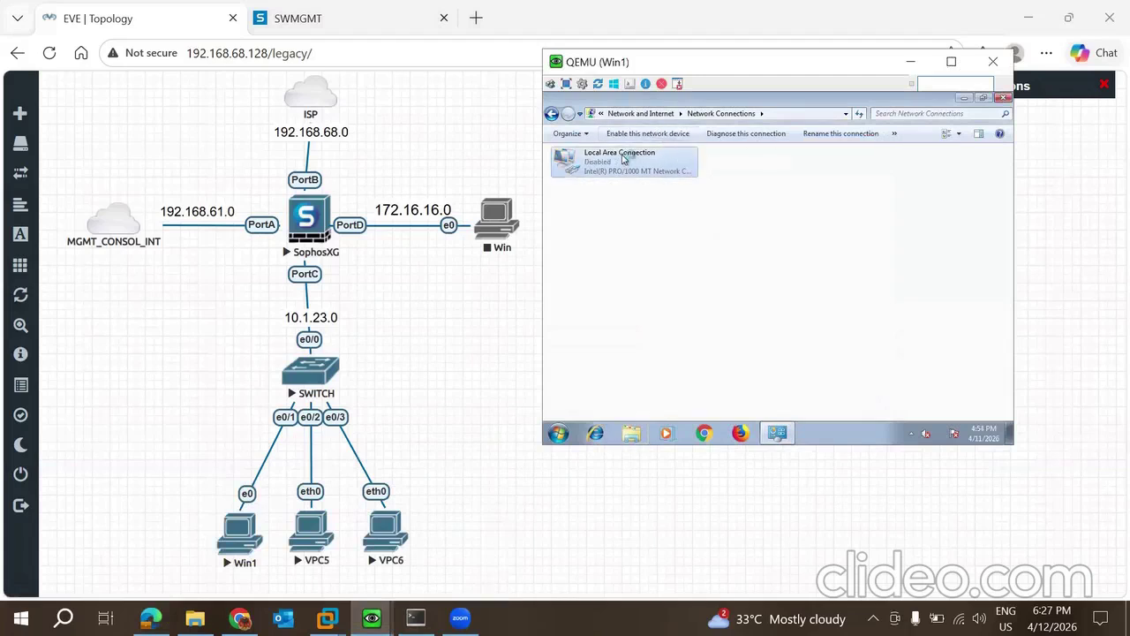
{"action": "left_click", "coordinate": [623, 134]}
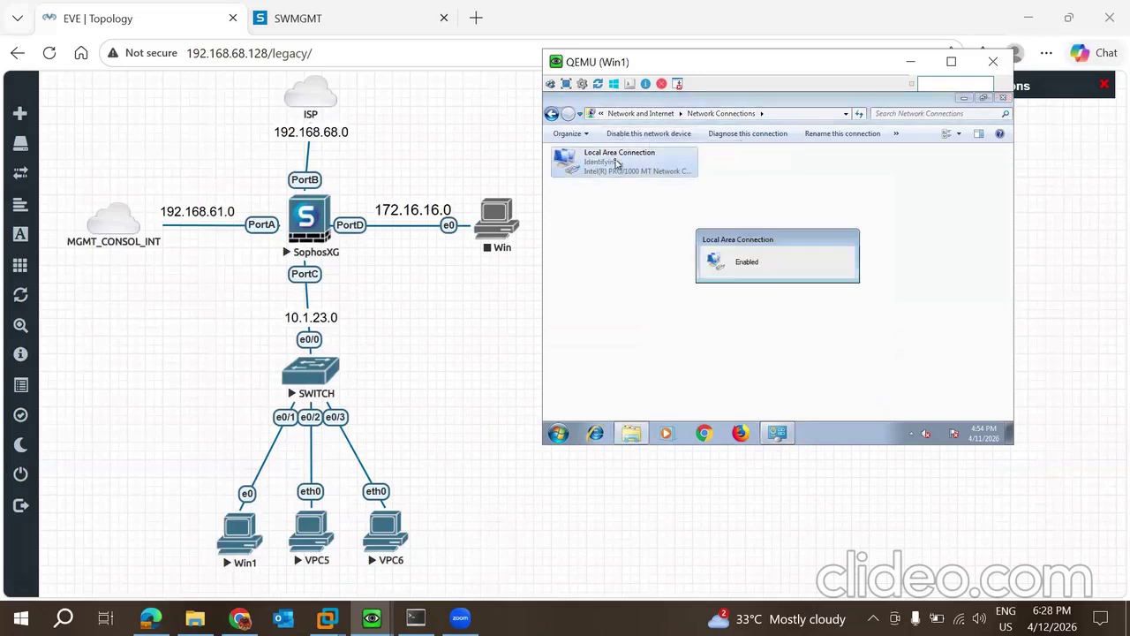
{"action": "double_click", "coordinate": [617, 164]}
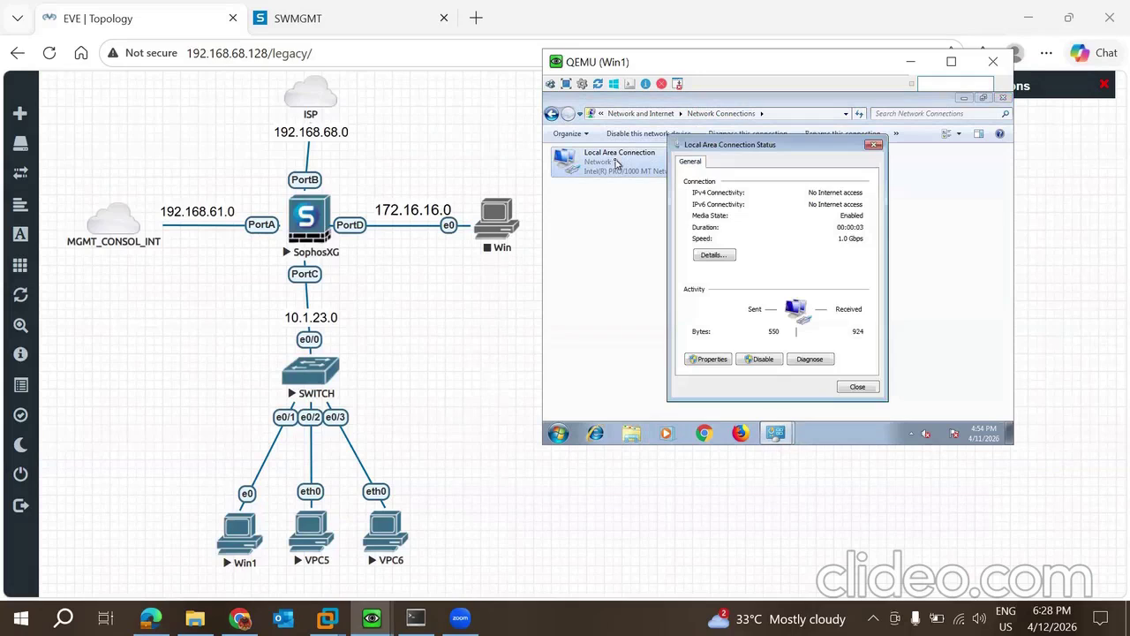
{"action": "left_click", "coordinate": [714, 255]}
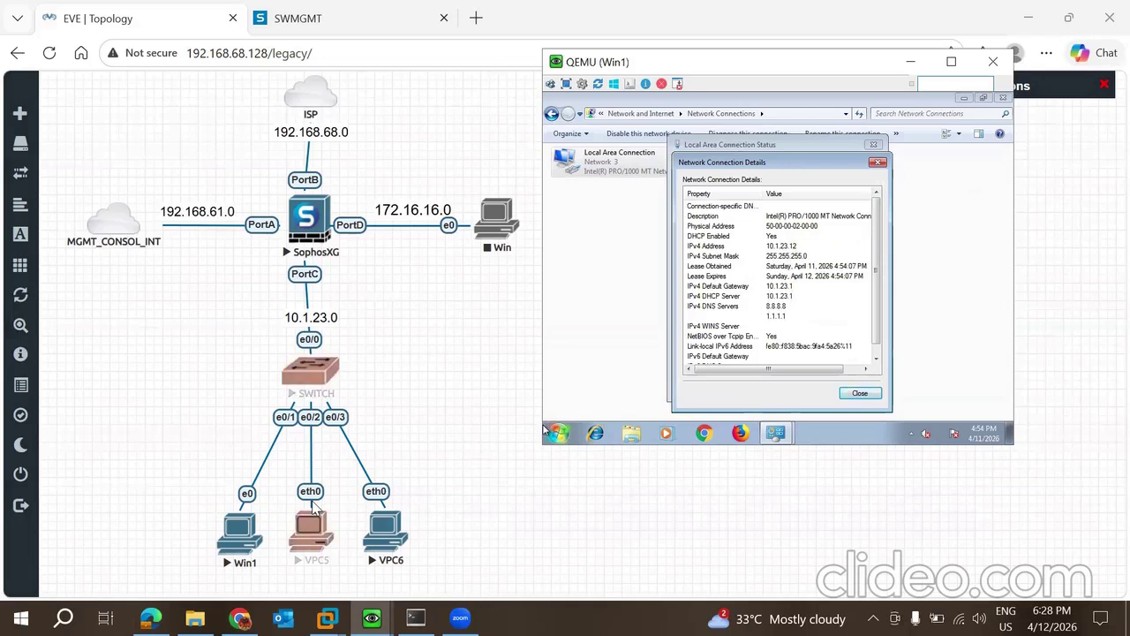
Rearrange the nodes below the switch in the topology so they read VPC5, VPC6, Win1 from left to right.
{"action": "left_click", "coordinate": [259, 528]}
{"action": "left_click_drag", "start_coordinate": [259, 527], "coordinate": [451, 532]}
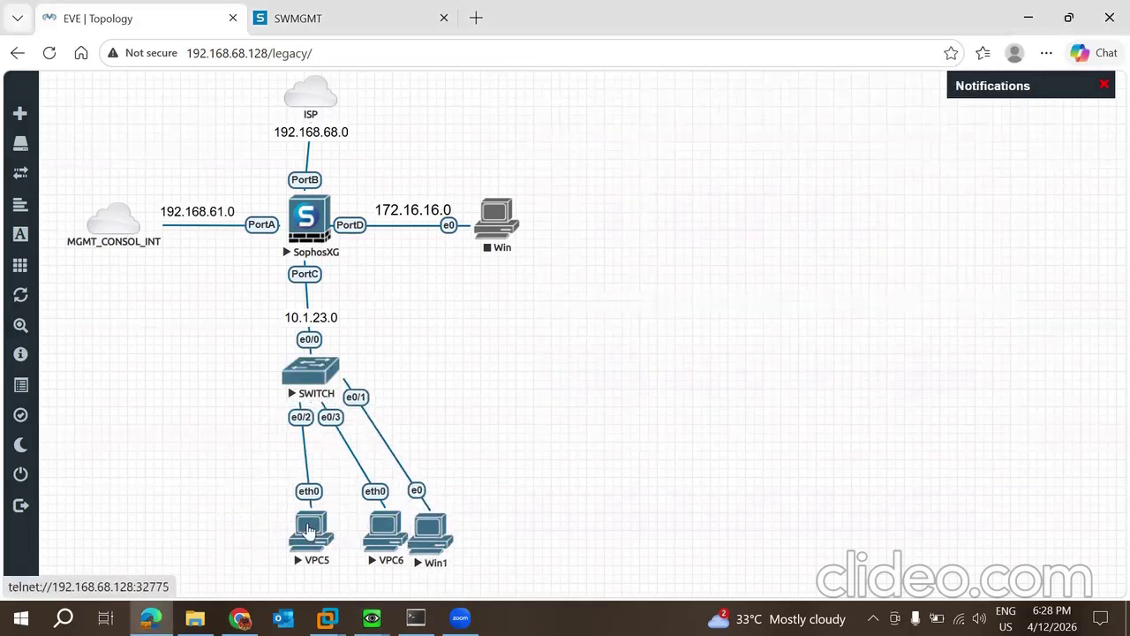
{"action": "left_click_drag", "start_coordinate": [309, 529], "coordinate": [248, 532]}
{"action": "left_click_drag", "start_coordinate": [383, 530], "coordinate": [303, 532]}
{"action": "left_click_drag", "start_coordinate": [428, 533], "coordinate": [371, 534]}
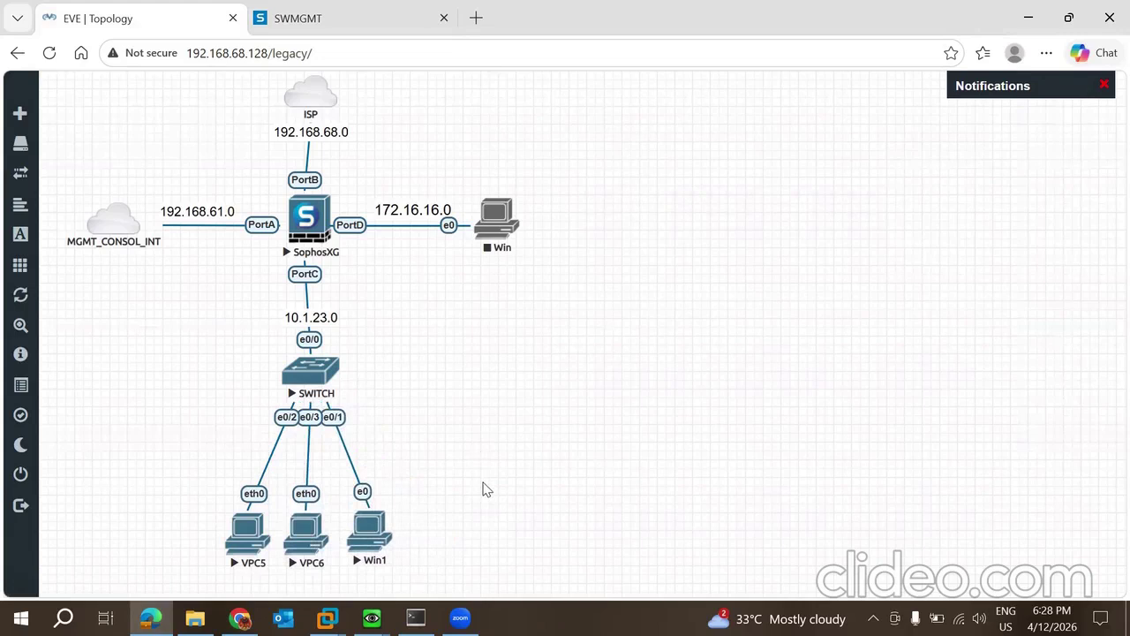
Switch to the Sophos Firewall web console and start adding a new IP host.
{"action": "left_click", "coordinate": [361, 22]}
{"action": "left_click", "coordinate": [132, 18]}
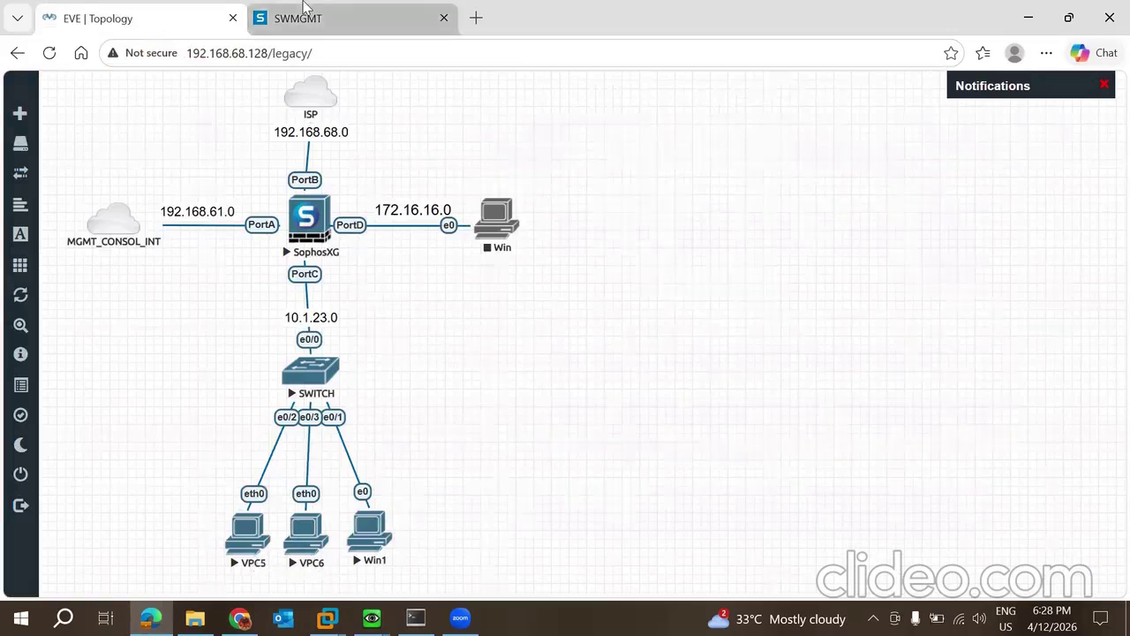
{"action": "left_click", "coordinate": [353, 18]}
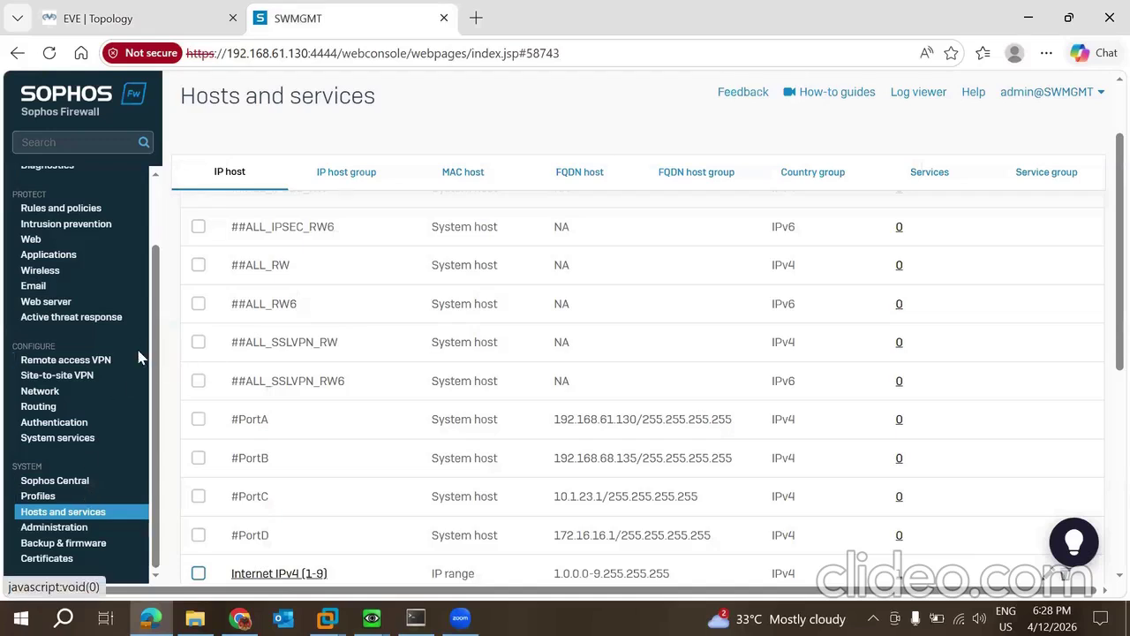
{"action": "scroll", "coordinate": [309, 258], "scroll_direction": "down", "scroll_amount": 3}
{"action": "scroll", "coordinate": [492, 325], "scroll_direction": "up", "scroll_amount": 4}
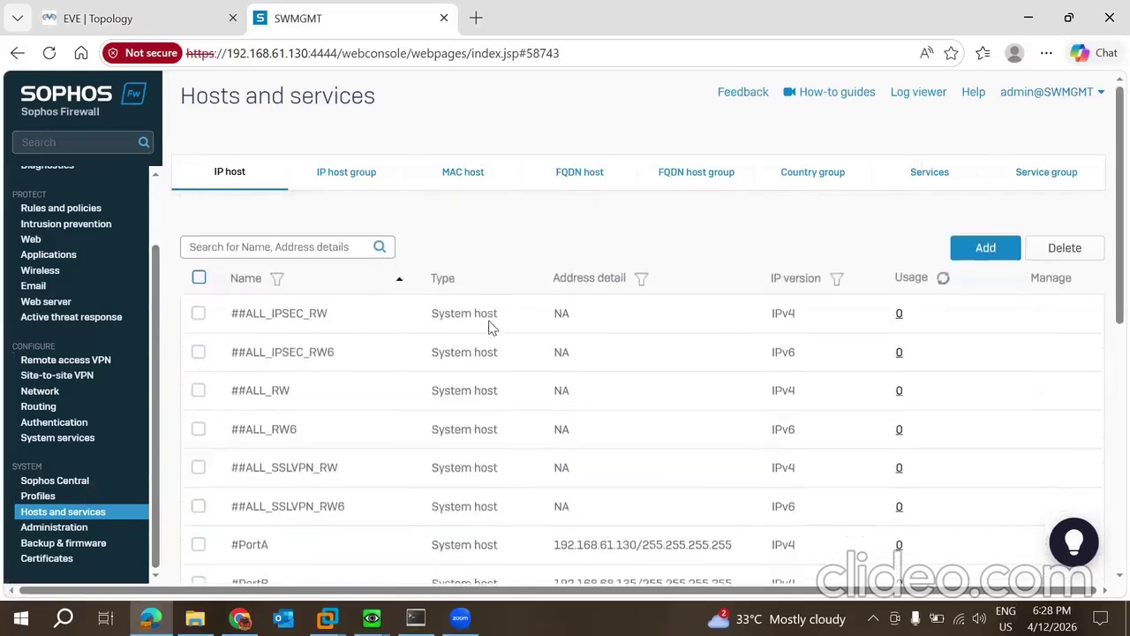
{"action": "left_click", "coordinate": [983, 226]}
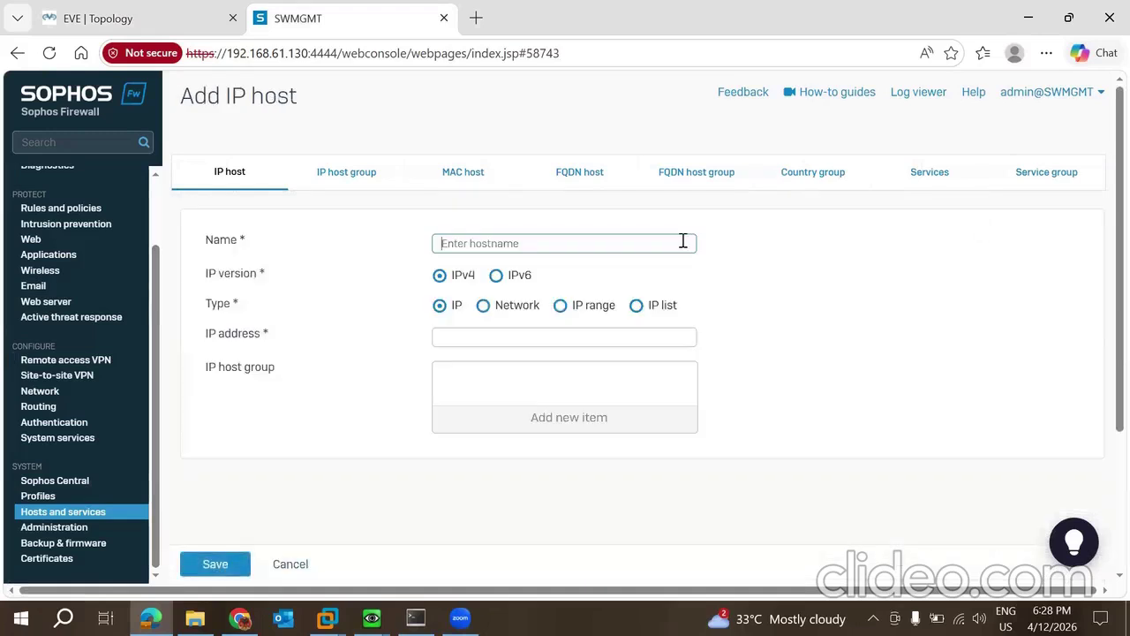
Name the IPv4 host VPC5, give it the IP address 10.1.23.10, and save it.
{"action": "left_click", "coordinate": [576, 242]}
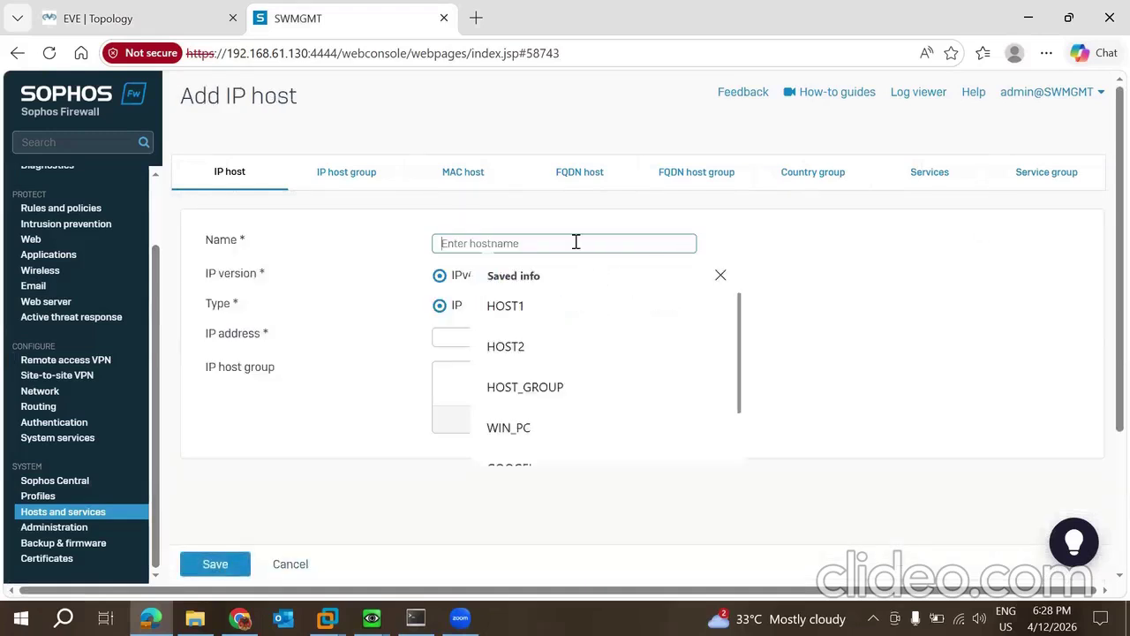
{"action": "type", "text": "H"}
{"action": "key", "text": "BackSpace"}
{"action": "type", "text": "VPC"}
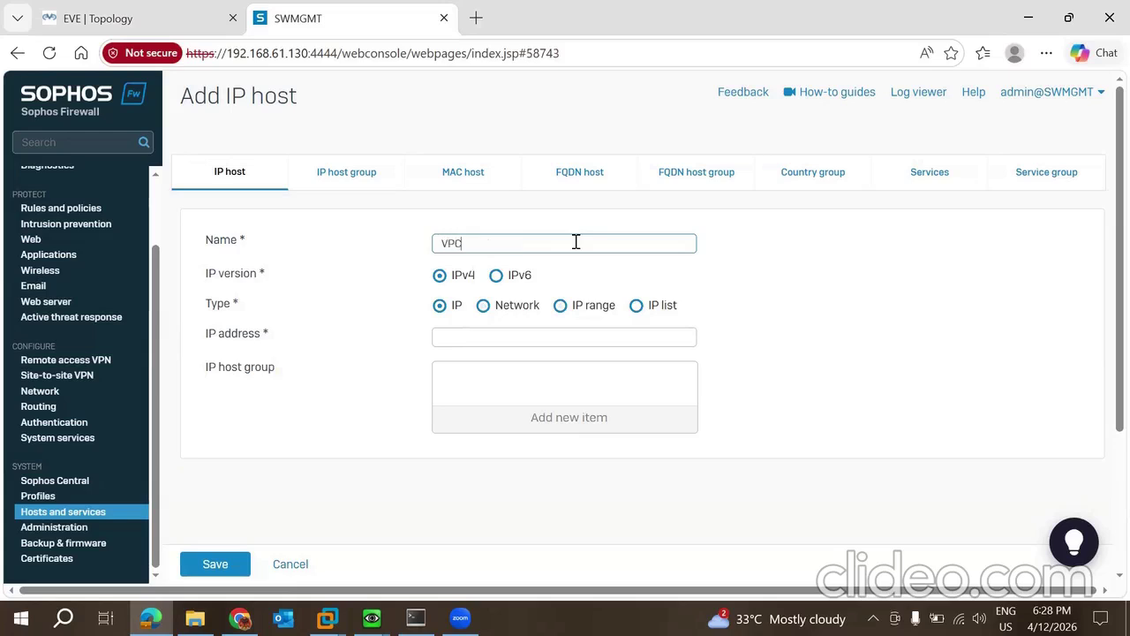
{"action": "type", "text": "5"}
{"action": "left_click", "coordinate": [480, 341]}
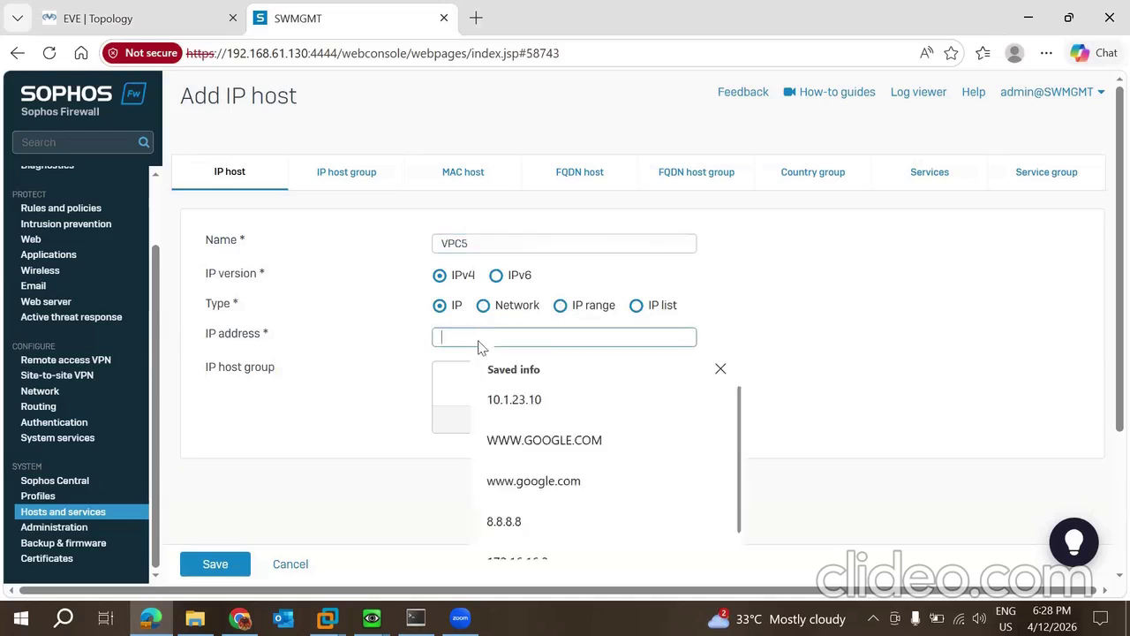
{"action": "type", "text": "10.1.23.10"}
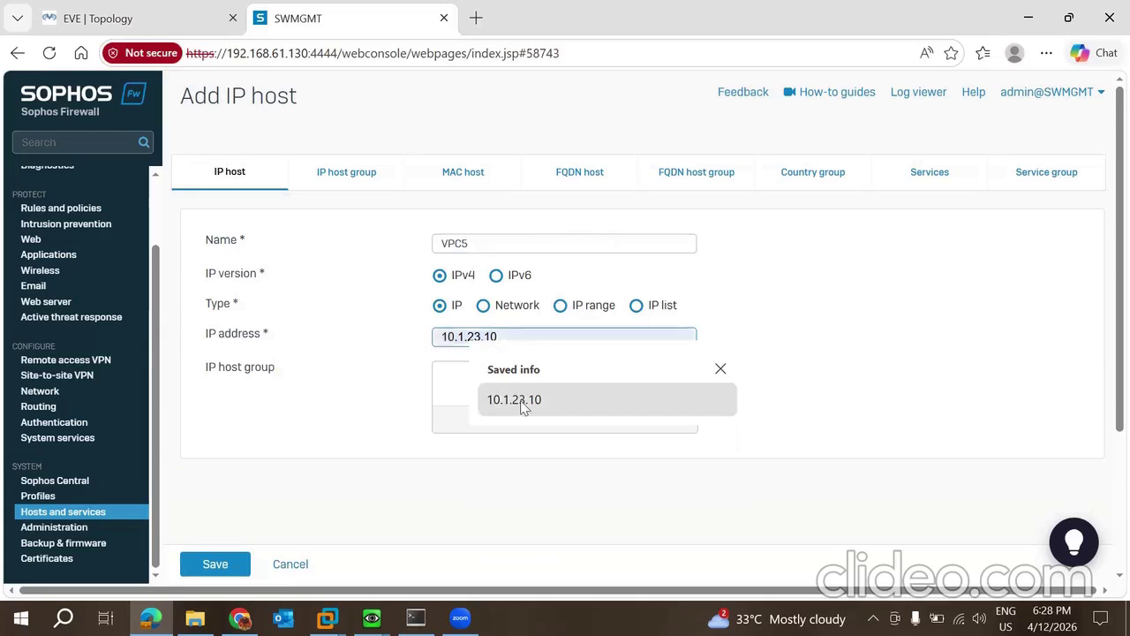
{"action": "left_click", "coordinate": [522, 399]}
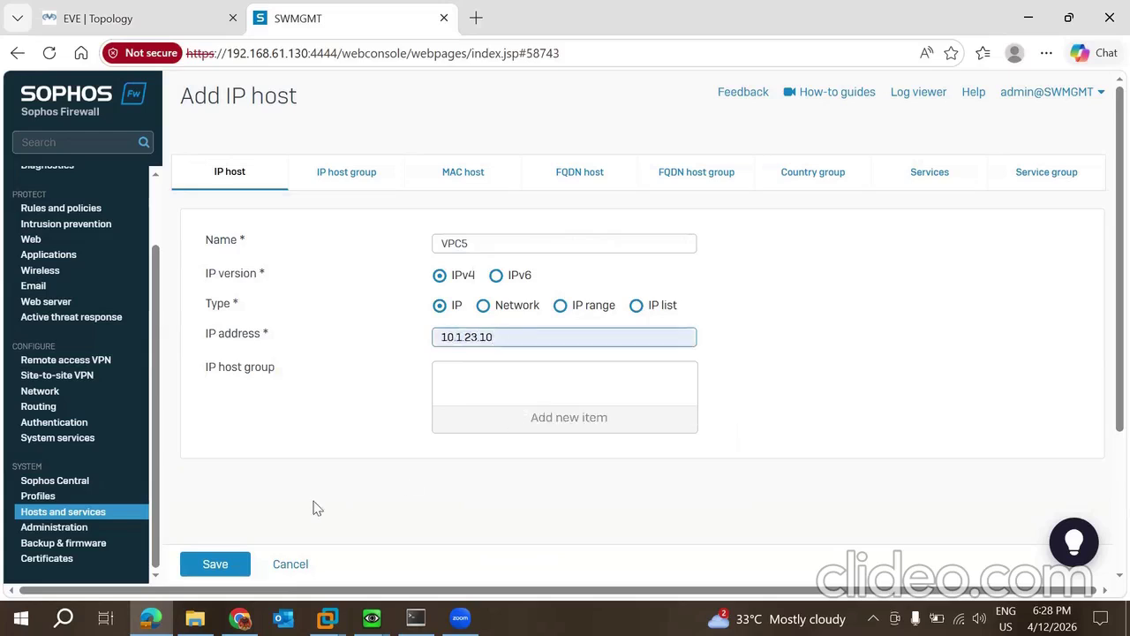
{"action": "left_click", "coordinate": [214, 566]}
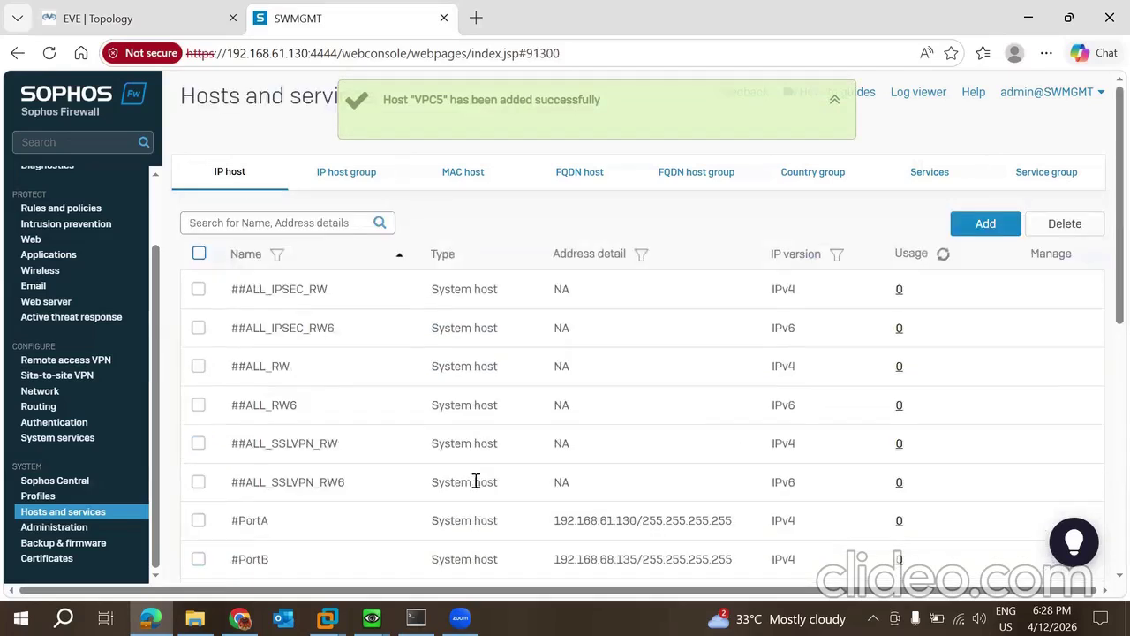
Delete the host3 subnet entry from the second page of the IP host list.
{"action": "scroll", "coordinate": [475, 482], "scroll_direction": "down", "scroll_amount": 4}
{"action": "scroll", "coordinate": [475, 488], "scroll_direction": "down", "scroll_amount": 3}
{"action": "scroll", "coordinate": [475, 484], "scroll_direction": "up", "scroll_amount": 7}
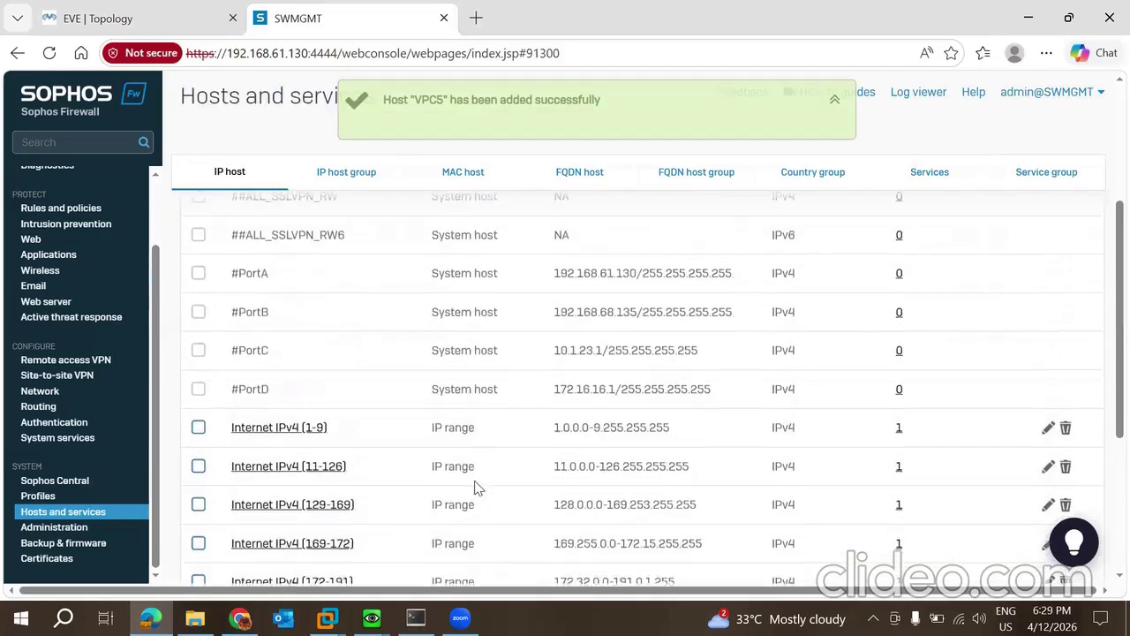
{"action": "scroll", "coordinate": [475, 484], "scroll_direction": "down", "scroll_amount": 7}
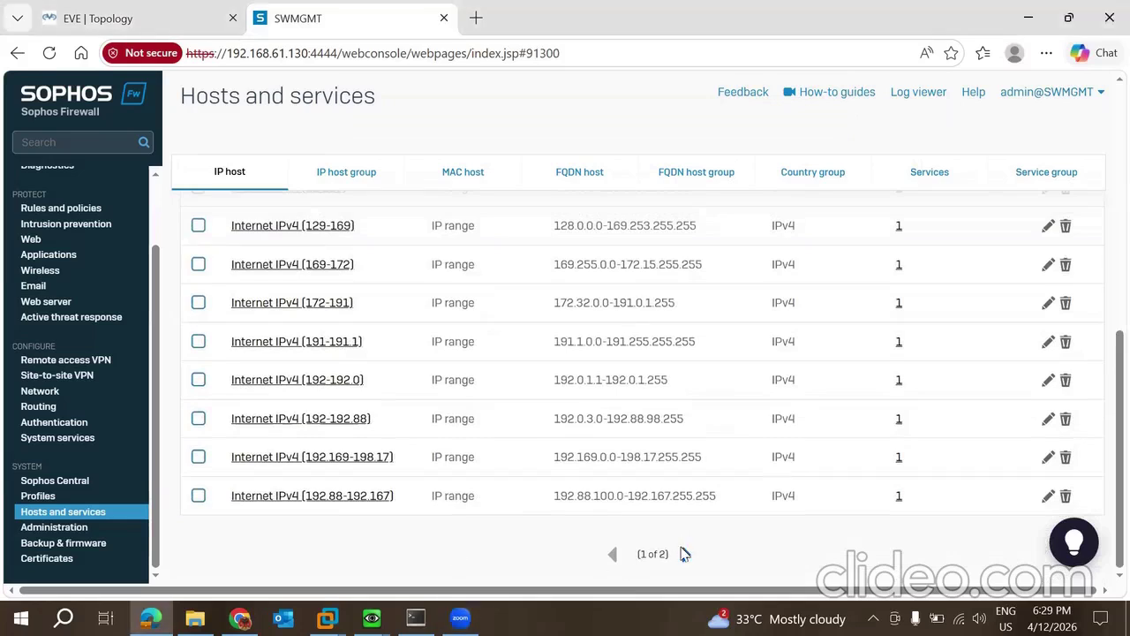
{"action": "left_click", "coordinate": [686, 555]}
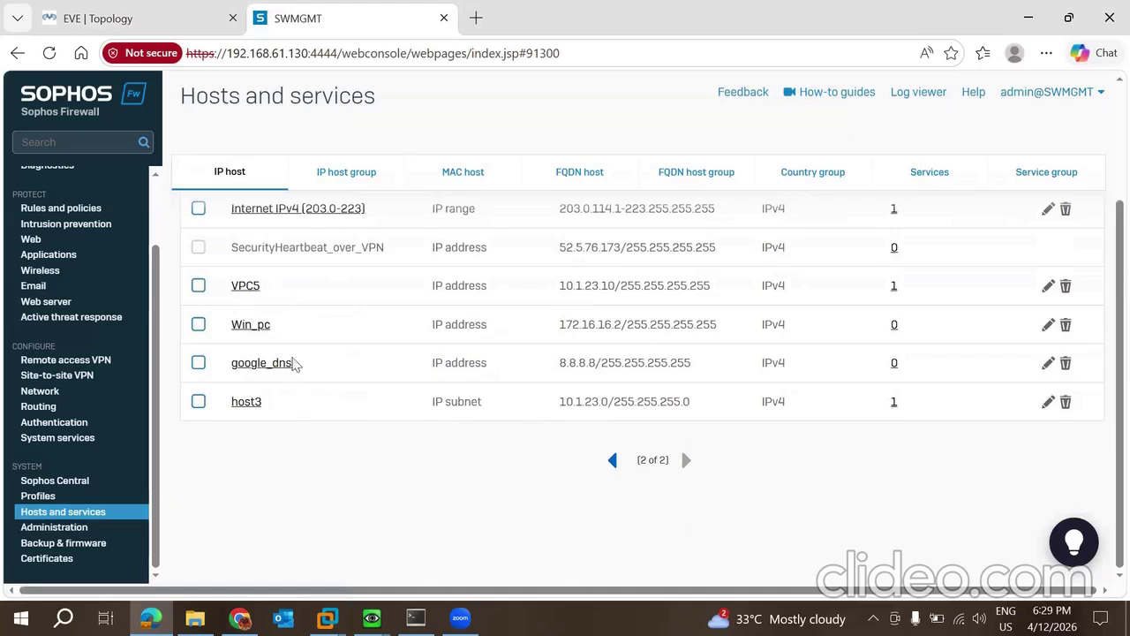
{"action": "left_click", "coordinate": [198, 403]}
{"action": "left_click", "coordinate": [1066, 404]}
{"action": "left_click", "coordinate": [521, 341]}
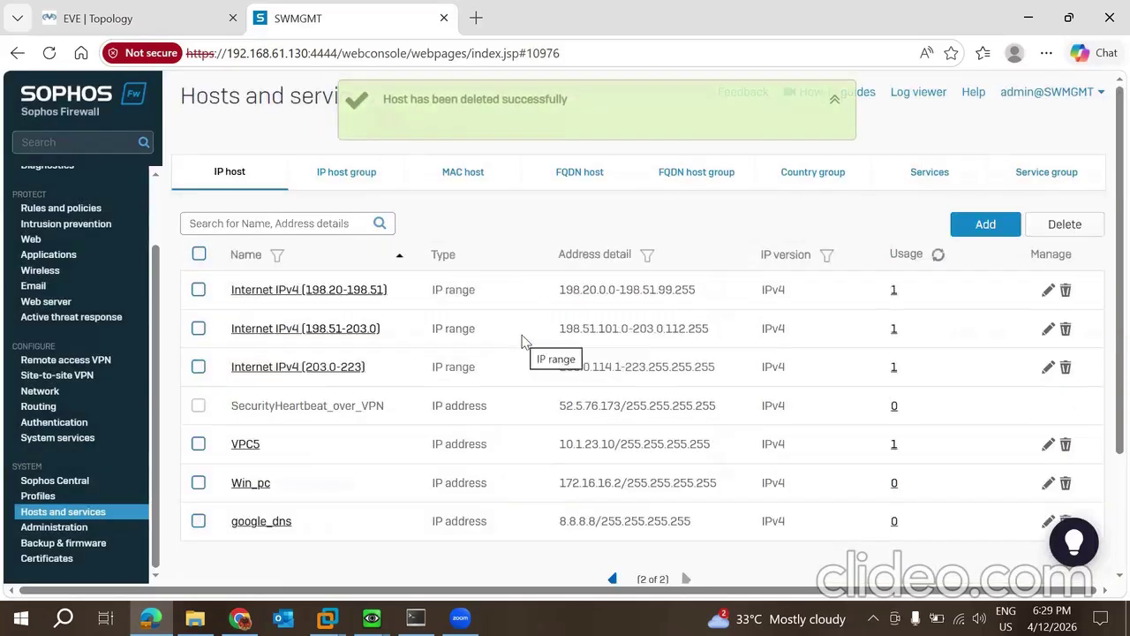
Check the remaining entries of the IP host list and start adding another IP host.
{"action": "scroll", "coordinate": [622, 469], "scroll_direction": "down", "scroll_amount": 2}
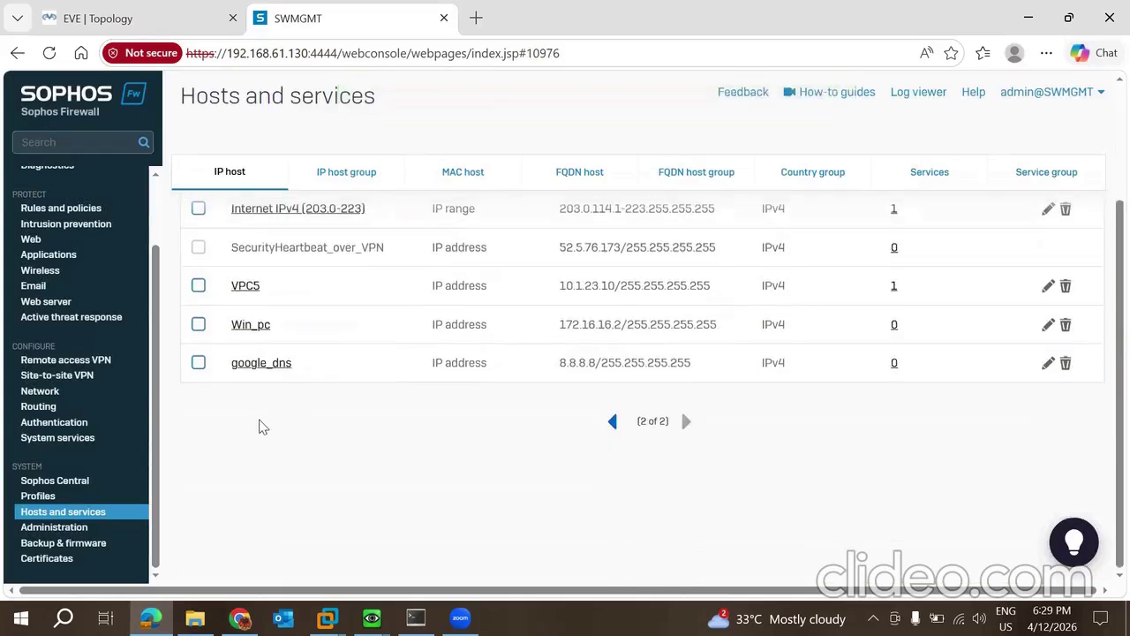
{"action": "scroll", "coordinate": [404, 328], "scroll_direction": "up", "scroll_amount": 1}
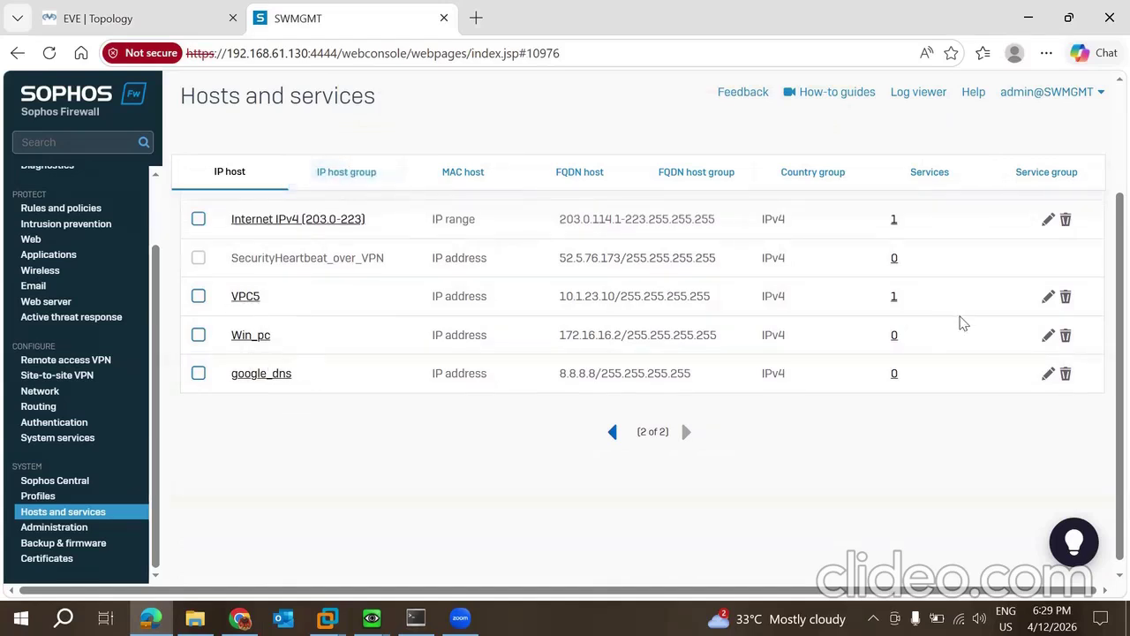
{"action": "scroll", "coordinate": [963, 323], "scroll_direction": "up", "scroll_amount": 3}
{"action": "left_click", "coordinate": [985, 232]}
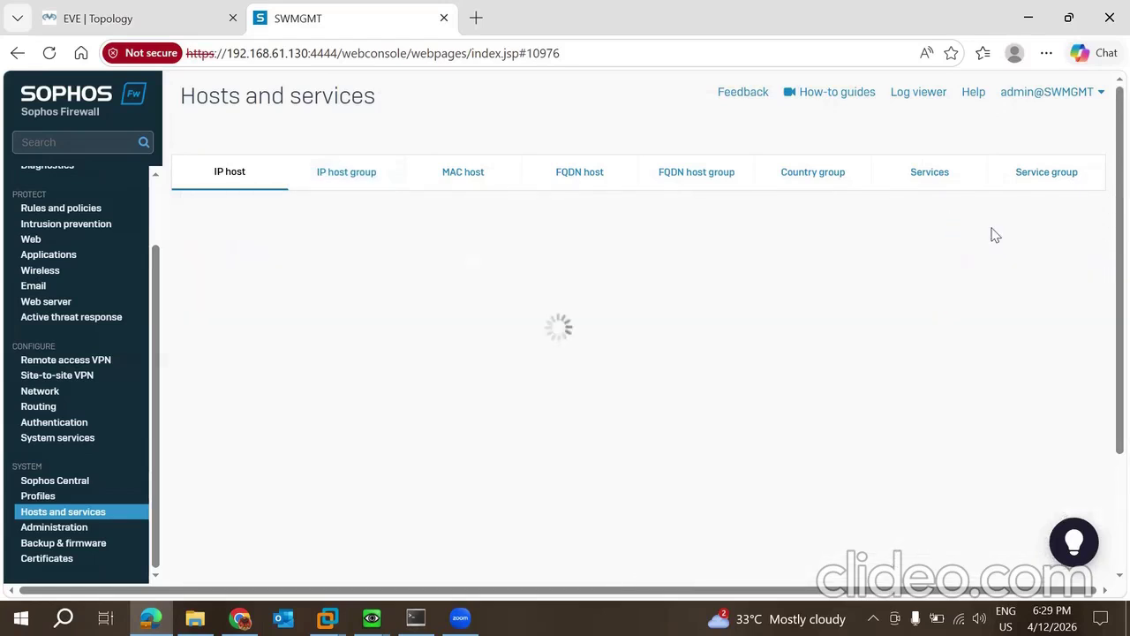
Switch to SuperPuTTY and check the DHCP-assigned addresses of VPC6 and VPC5.
{"action": "left_click", "coordinate": [415, 618]}
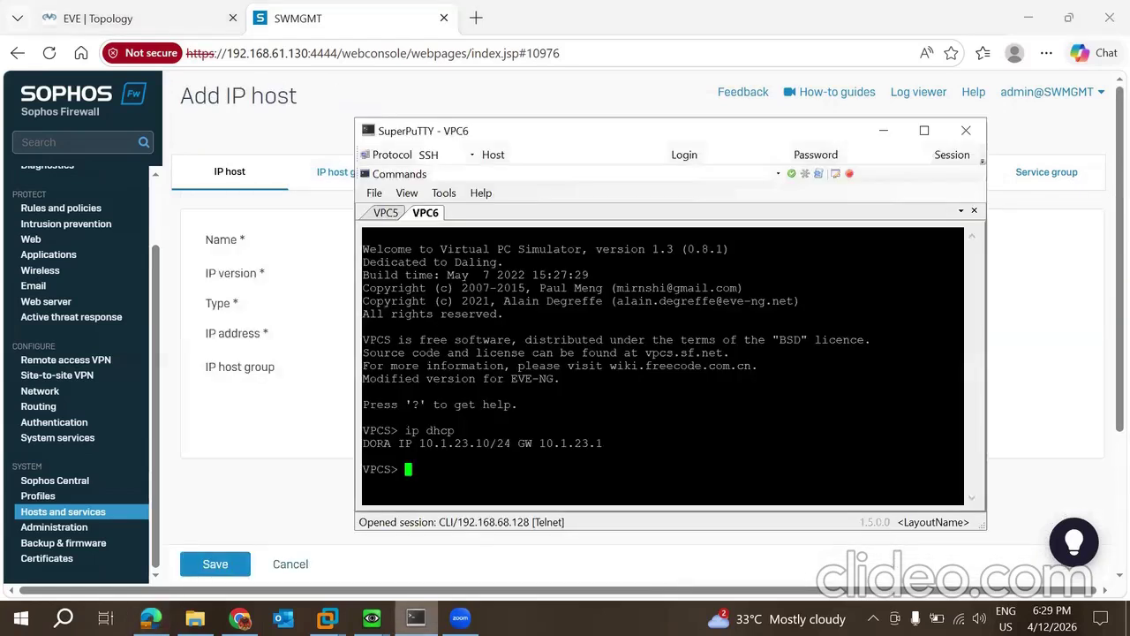
{"action": "left_click", "coordinate": [383, 214]}
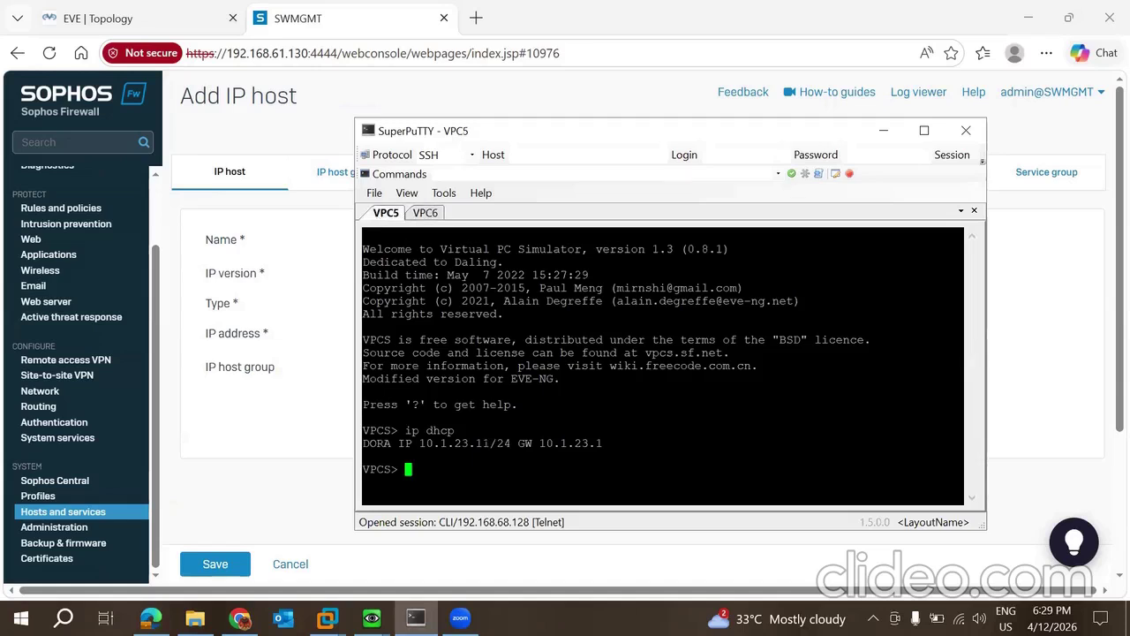
{"action": "left_click_drag", "start_coordinate": [476, 443], "coordinate": [489, 444]}
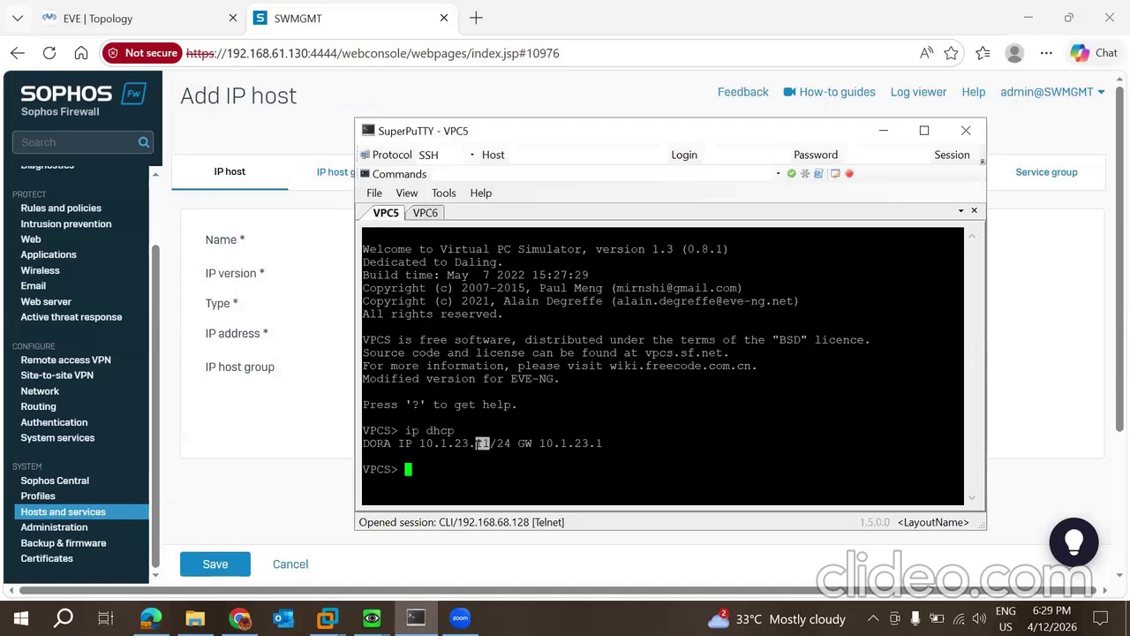
Check VPC6's DHCP-assigned address in SuperPuTTY, and discard the blank IP host form in the browser.
{"action": "left_click", "coordinate": [427, 216]}
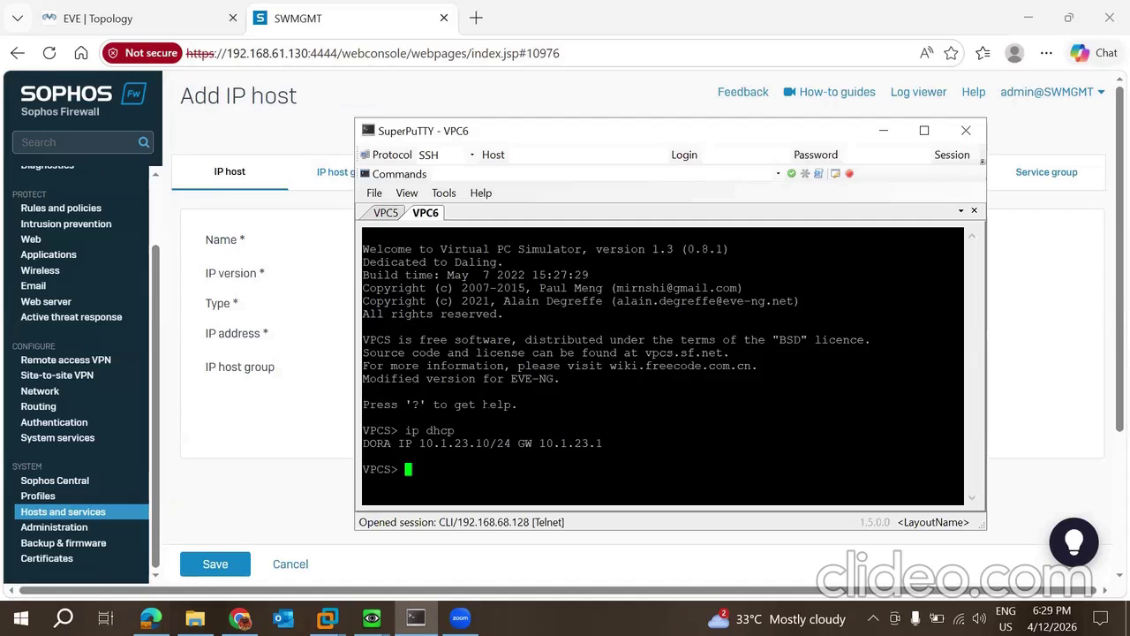
{"action": "left_click", "coordinate": [284, 406]}
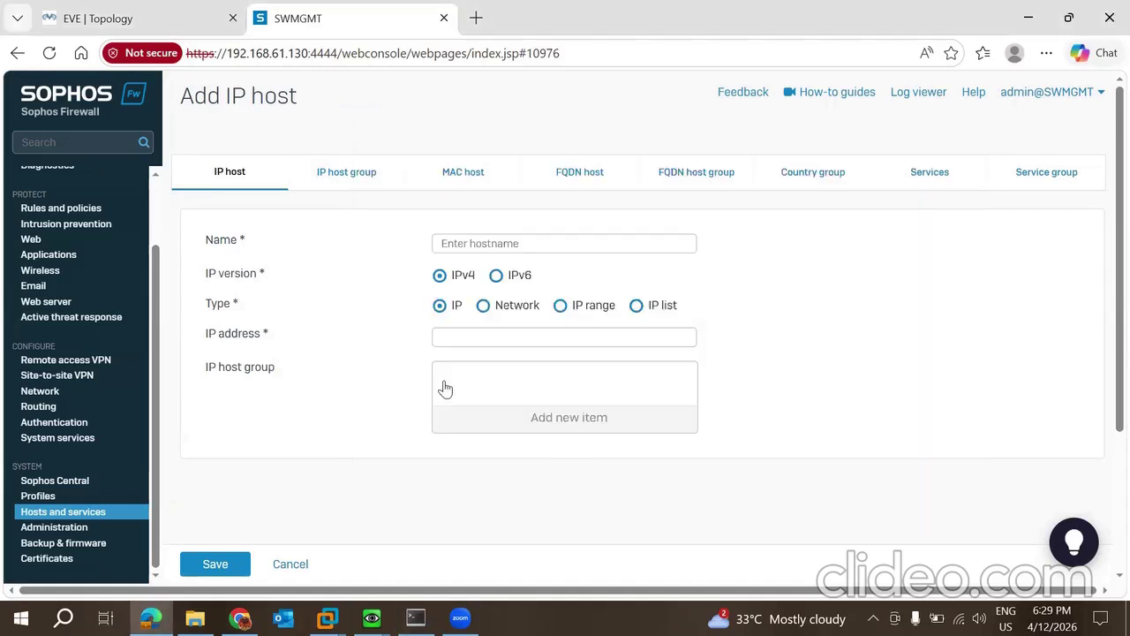
{"action": "scroll", "coordinate": [444, 386], "scroll_direction": "down", "scroll_amount": 2}
{"action": "scroll", "coordinate": [444, 386], "scroll_direction": "up", "scroll_amount": 2}
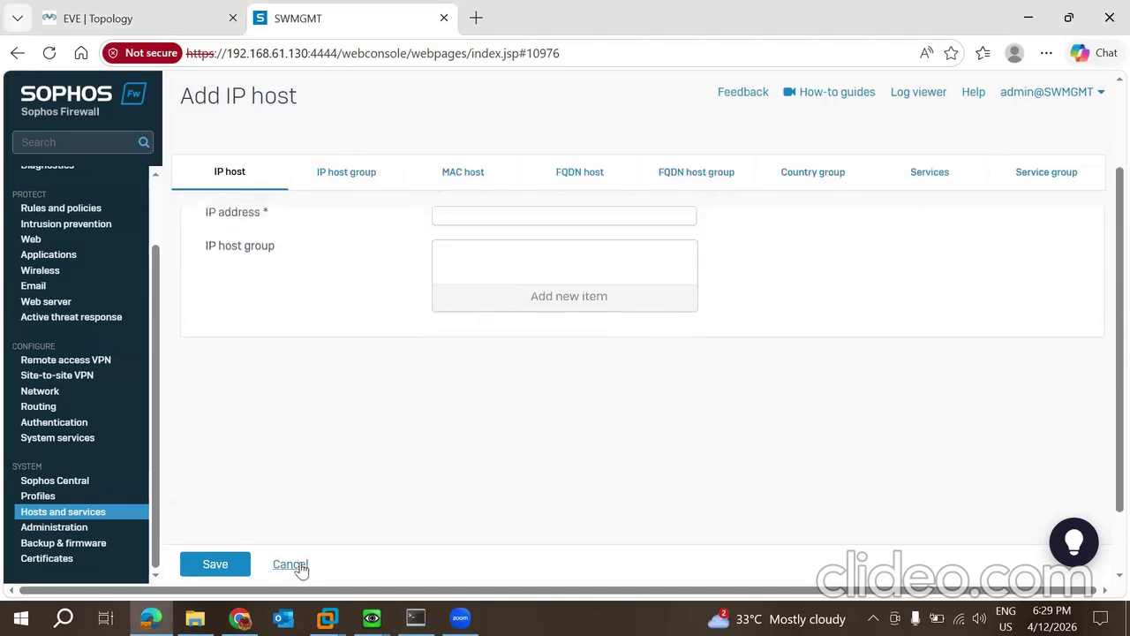
{"action": "left_click", "coordinate": [297, 566]}
Set the VPC5 host's IP address to 10.1.23.11 and save it.
{"action": "left_click", "coordinate": [198, 323]}
{"action": "left_click", "coordinate": [1049, 324]}
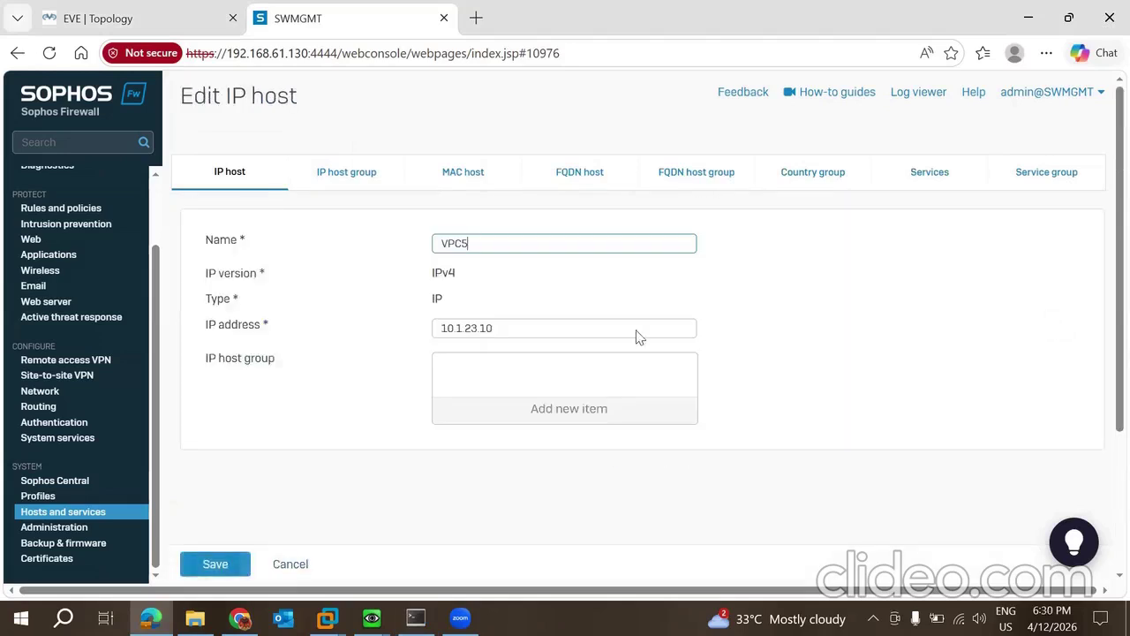
{"action": "left_click", "coordinate": [506, 329]}
{"action": "key", "text": "BackSpace"}
{"action": "type", "text": "1"}
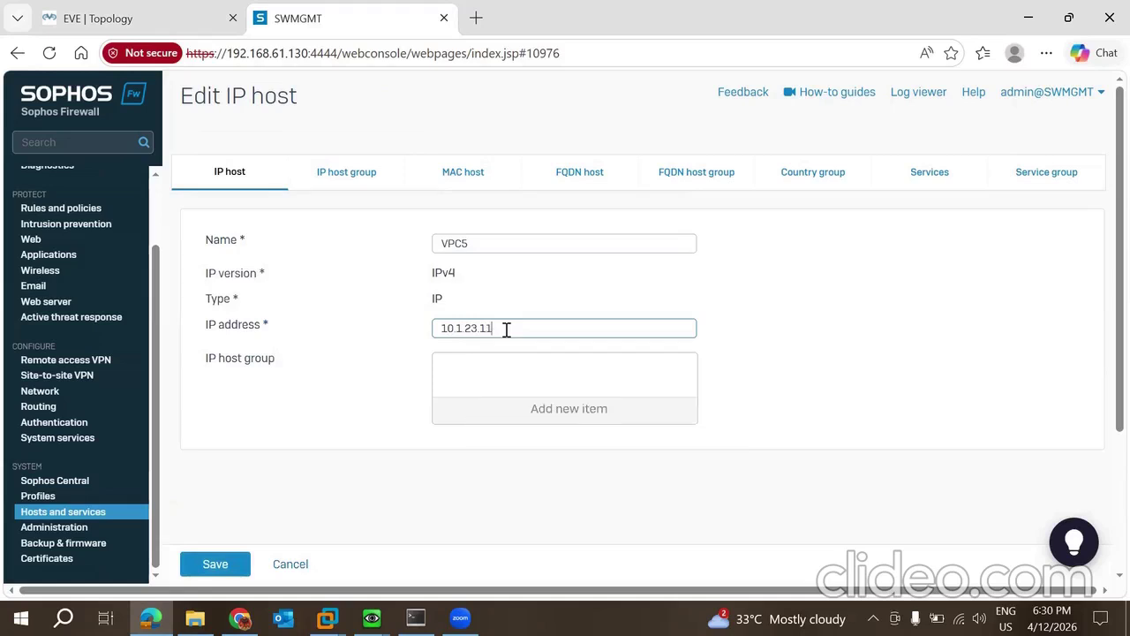
{"action": "left_click", "coordinate": [212, 570]}
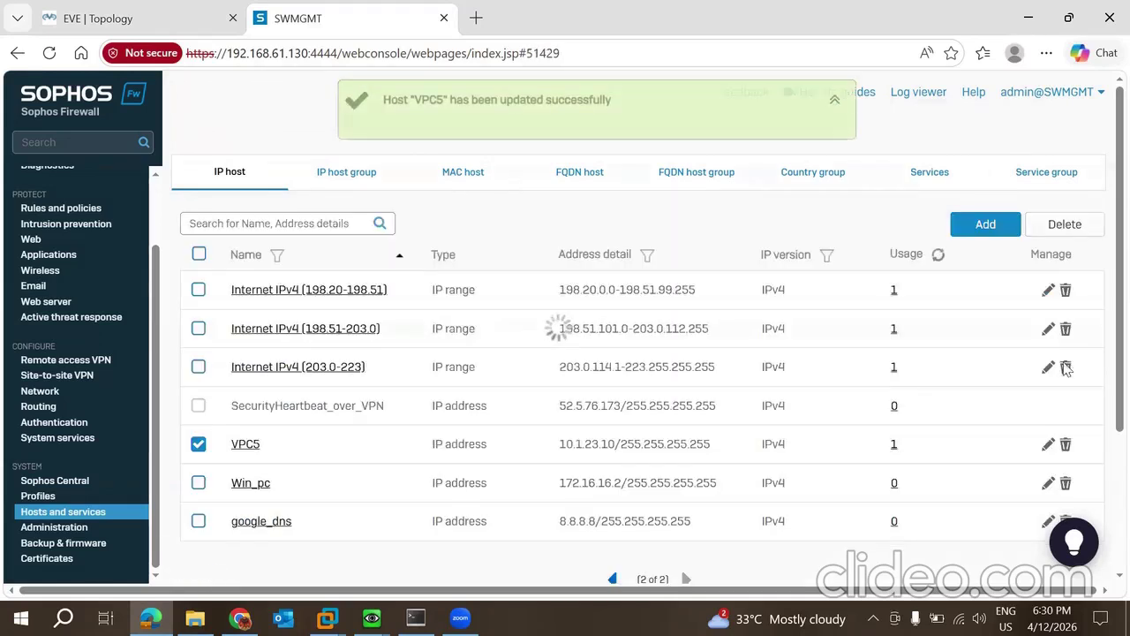
Add an IPv4 host named VPC6 with the IP address 10.1.23.10 and save it.
{"action": "left_click", "coordinate": [972, 226]}
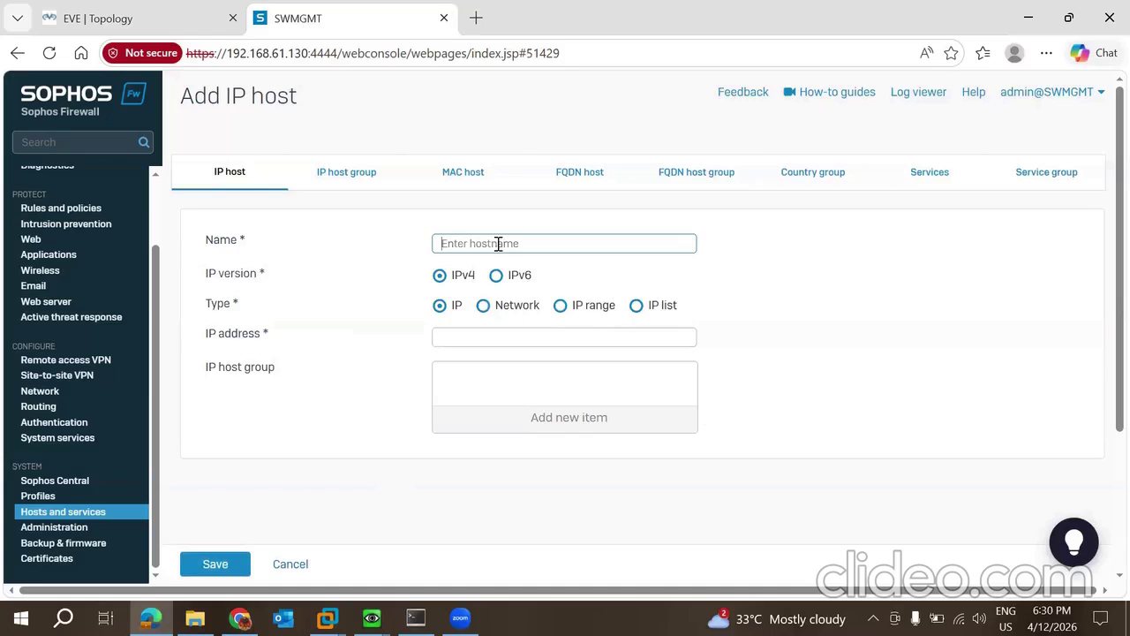
{"action": "left_click", "coordinate": [498, 243]}
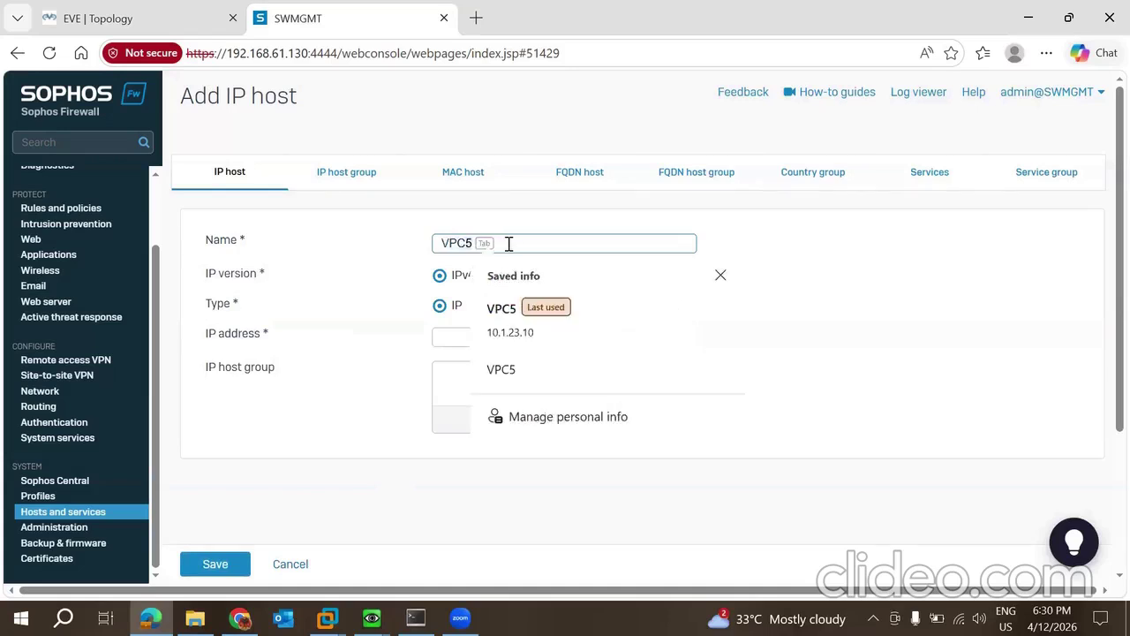
{"action": "type", "text": "VPC6"}
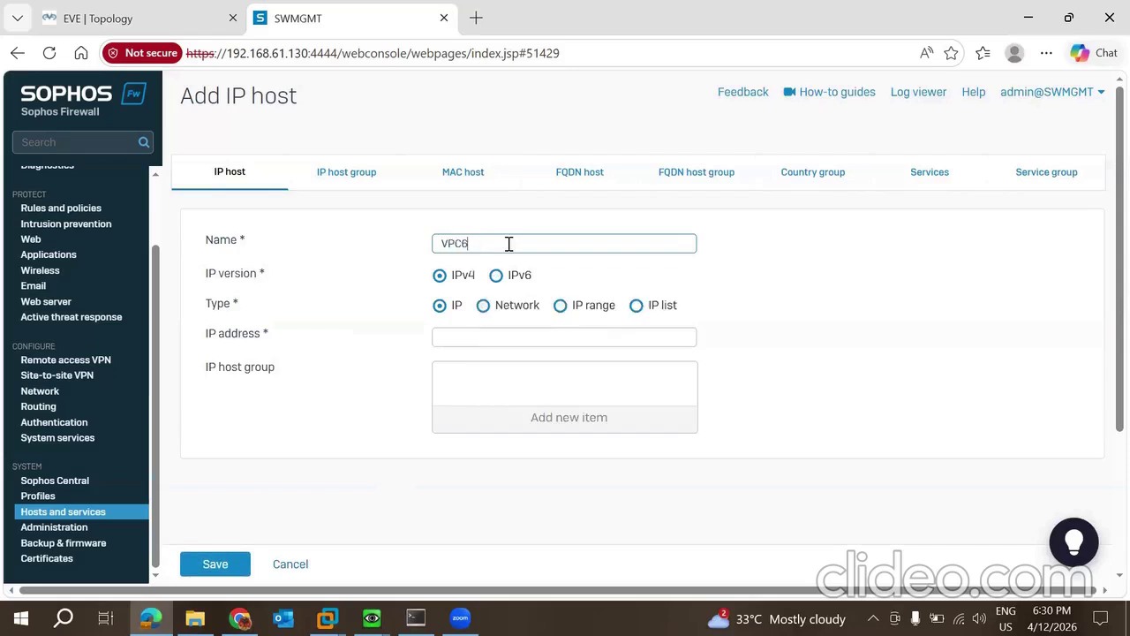
{"action": "left_click", "coordinate": [478, 339]}
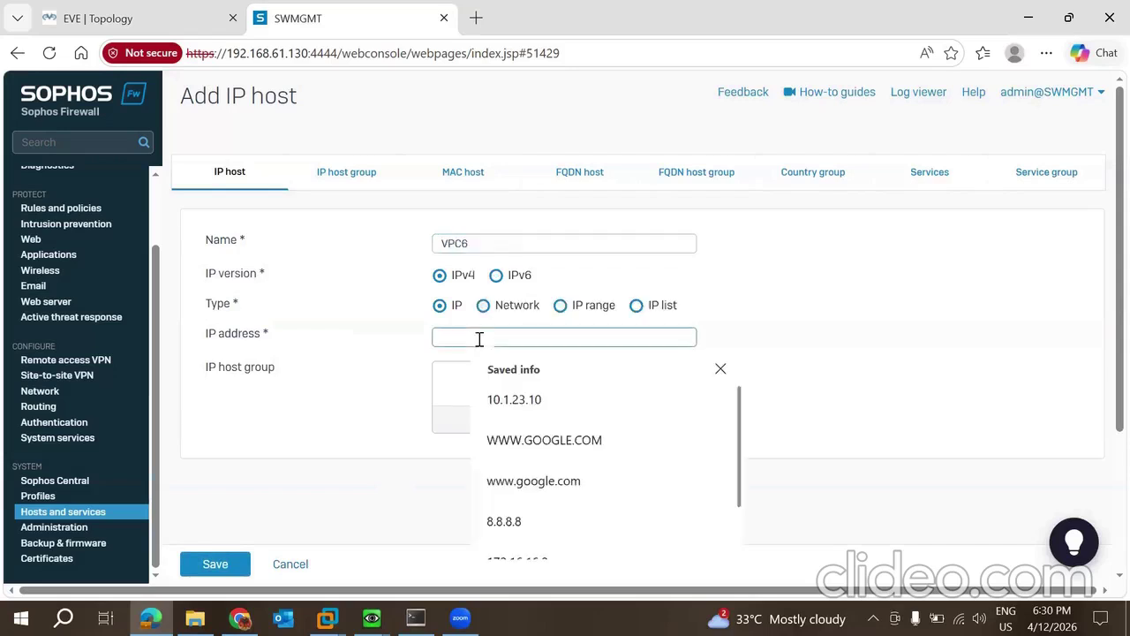
{"action": "left_click", "coordinate": [532, 402]}
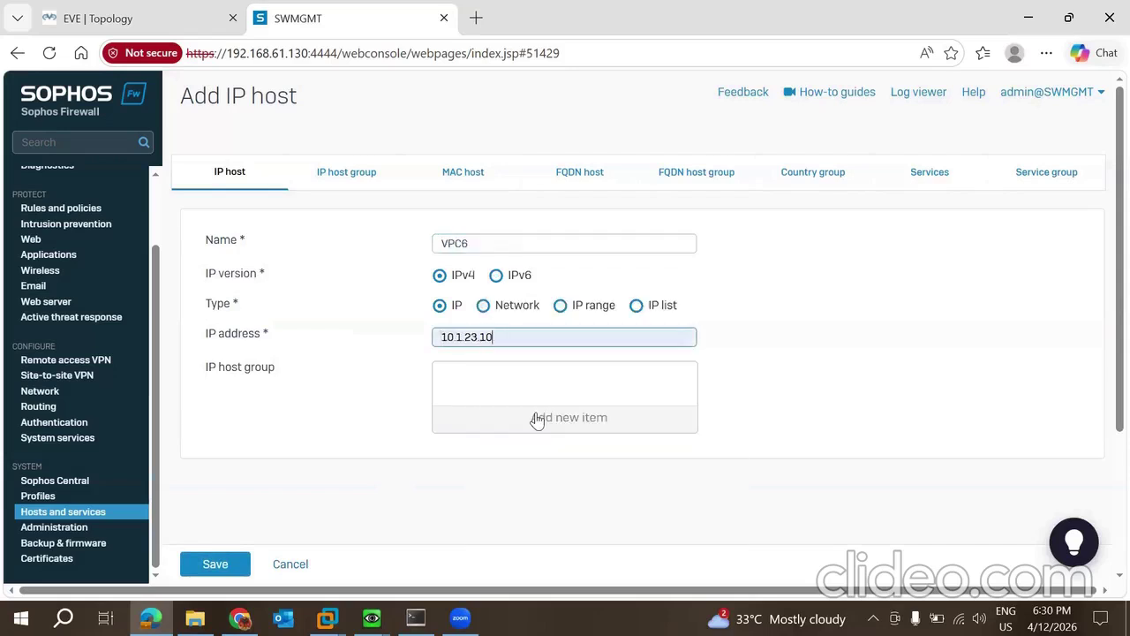
{"action": "left_click", "coordinate": [218, 567]}
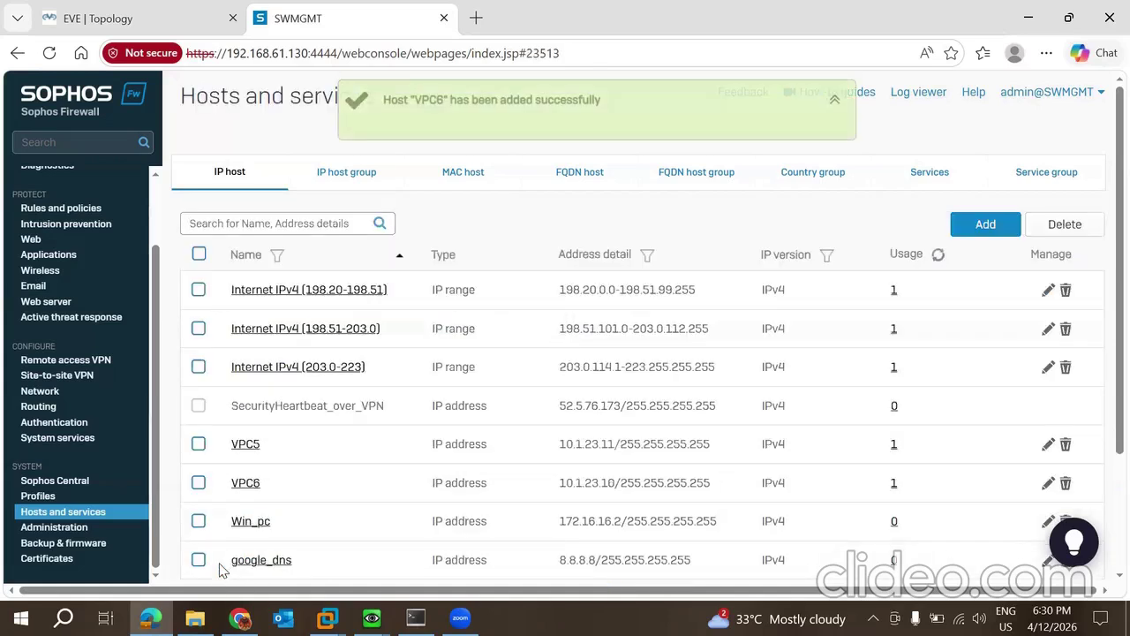
Start adding another IP host and name it WIN1.
{"action": "scroll", "coordinate": [452, 483], "scroll_direction": "down", "scroll_amount": 2}
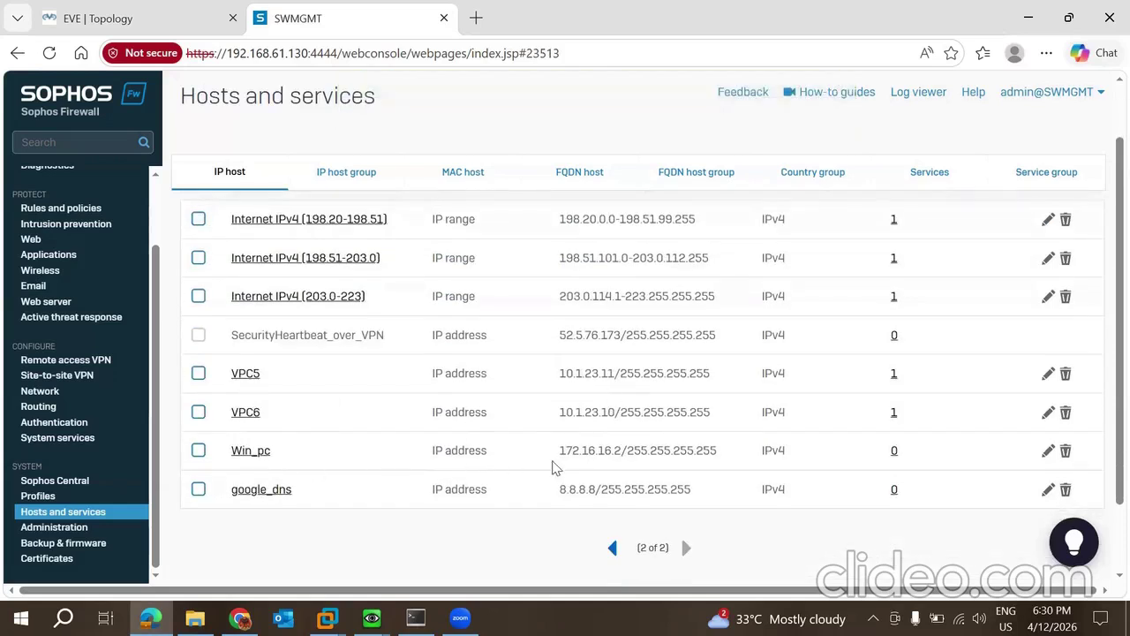
{"action": "scroll", "coordinate": [887, 306], "scroll_direction": "up", "scroll_amount": 1}
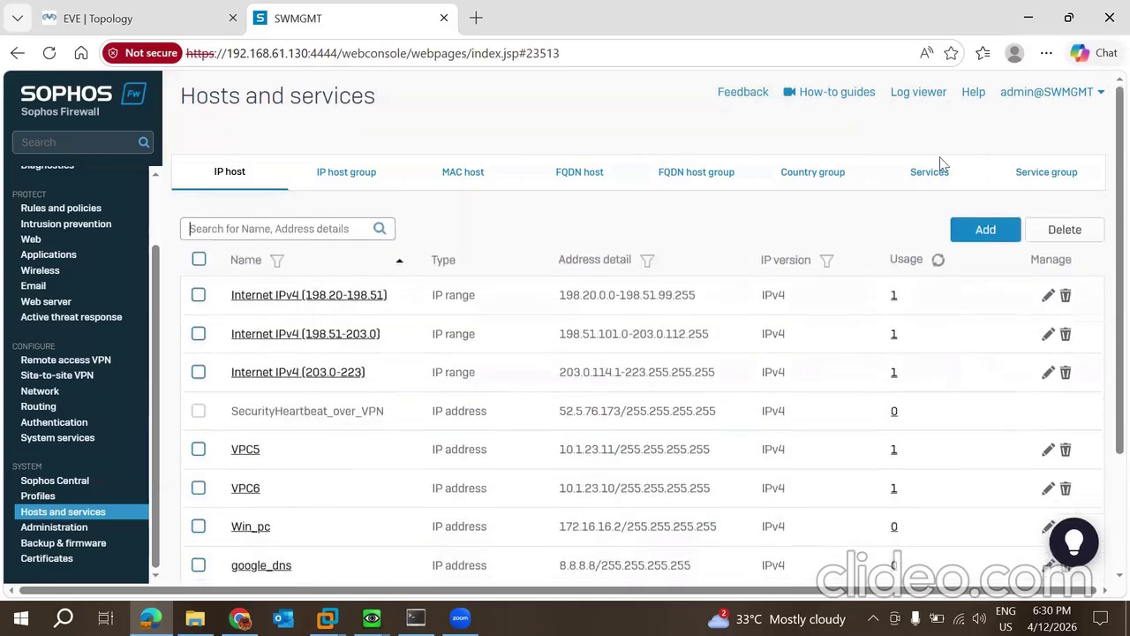
{"action": "left_click", "coordinate": [985, 223]}
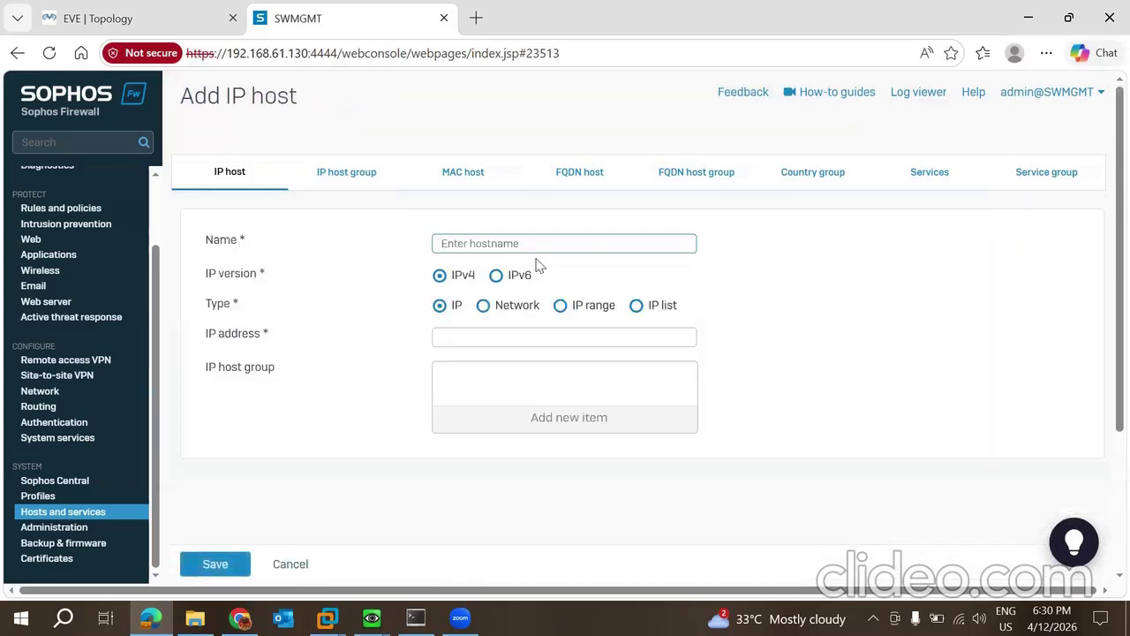
{"action": "left_click", "coordinate": [509, 244]}
{"action": "type", "text": "WIN_PC"}
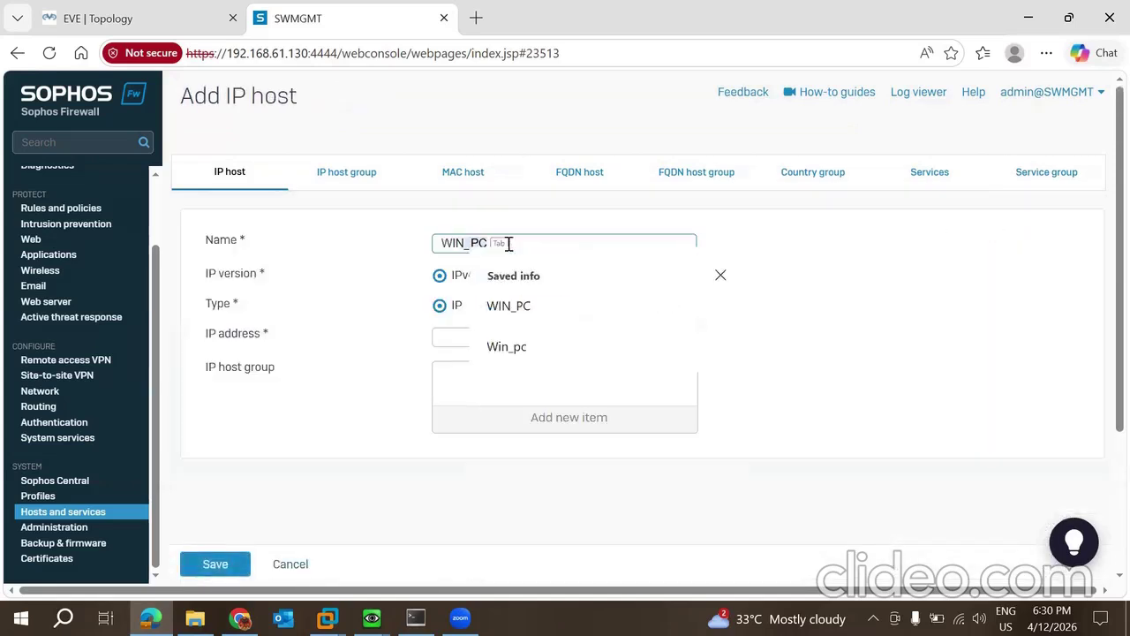
{"action": "type", "text": "1"}
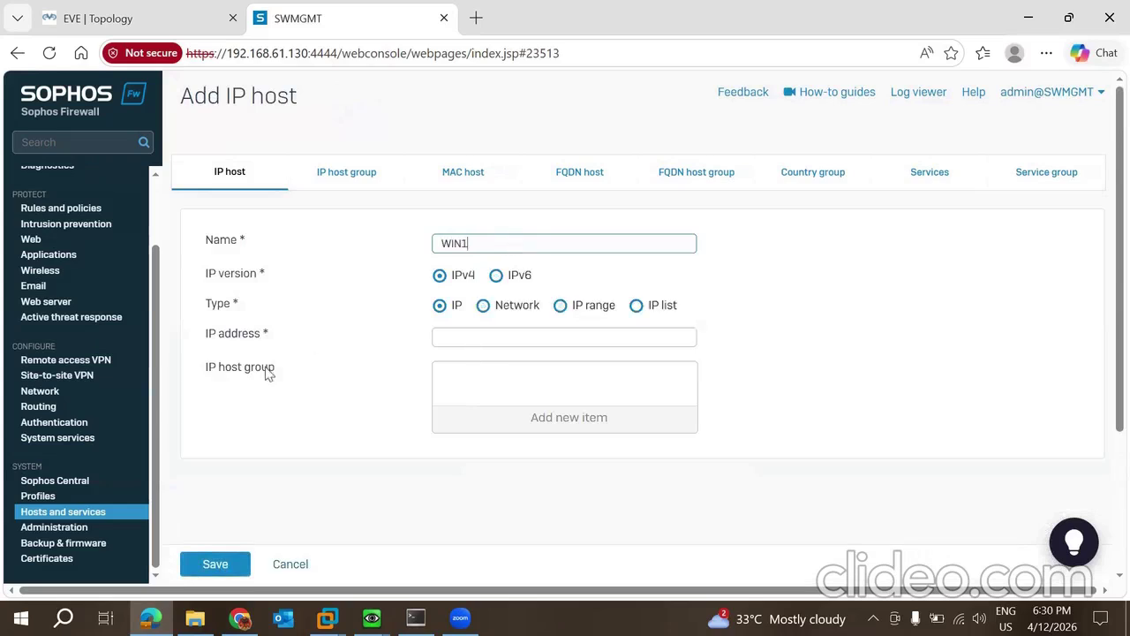
{"action": "key", "text": "BackSpace"}
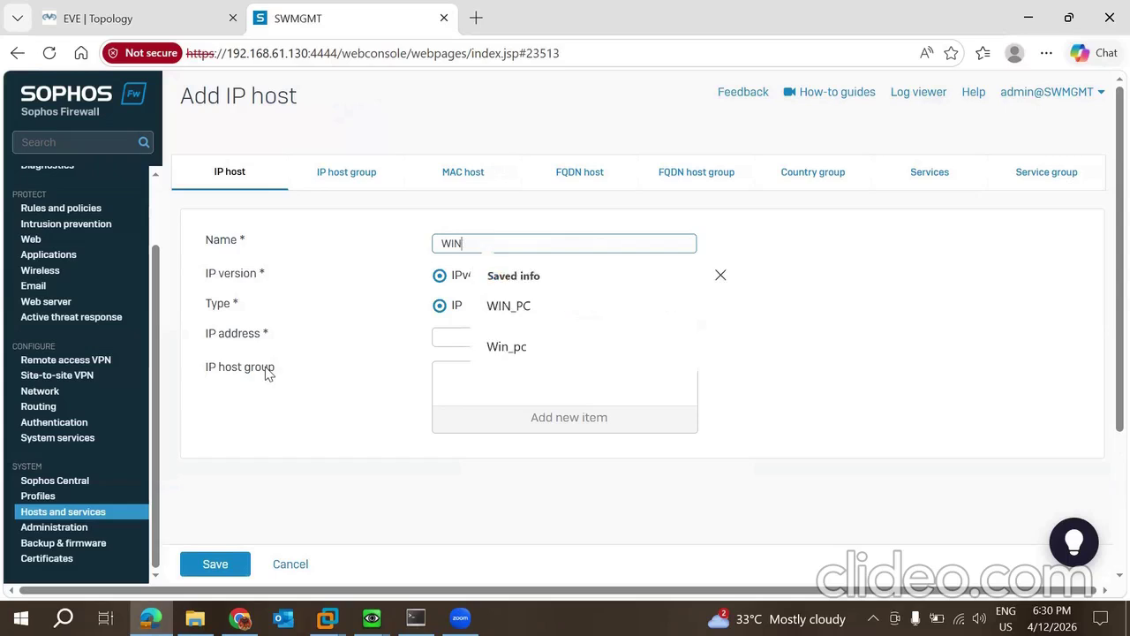
{"action": "type", "text": "PC"}
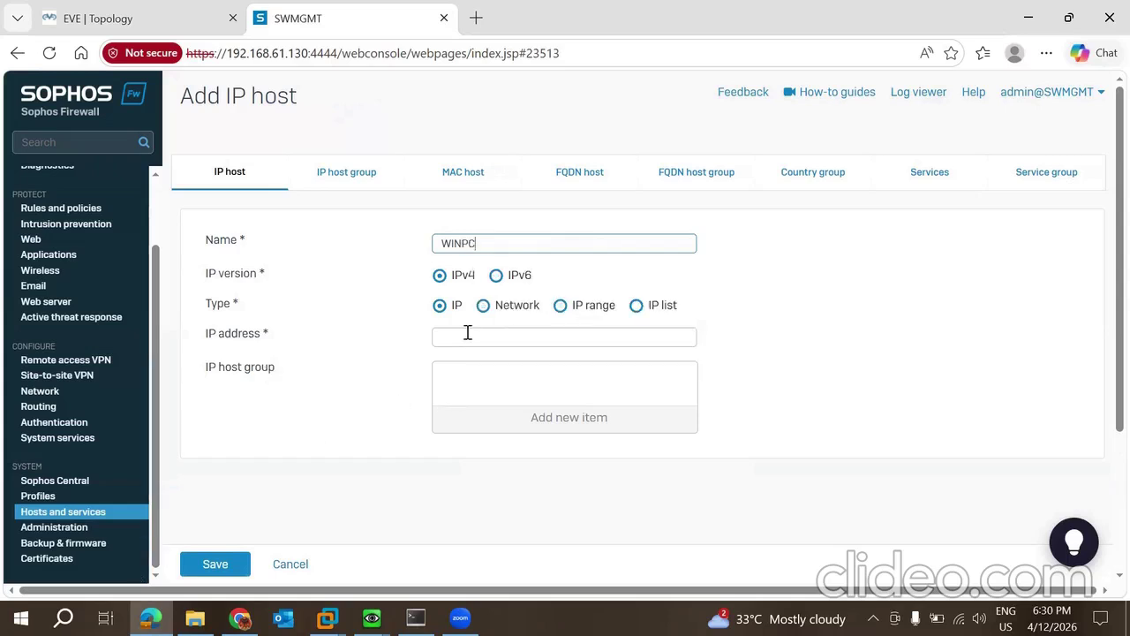
{"action": "key", "text": "BackSpace"}
{"action": "key", "text": "BackSpace"}
{"action": "type", "text": "1"}
Give the WIN1 host the IP address 10.1.23.12 and save it.
{"action": "left_click", "coordinate": [515, 334]}
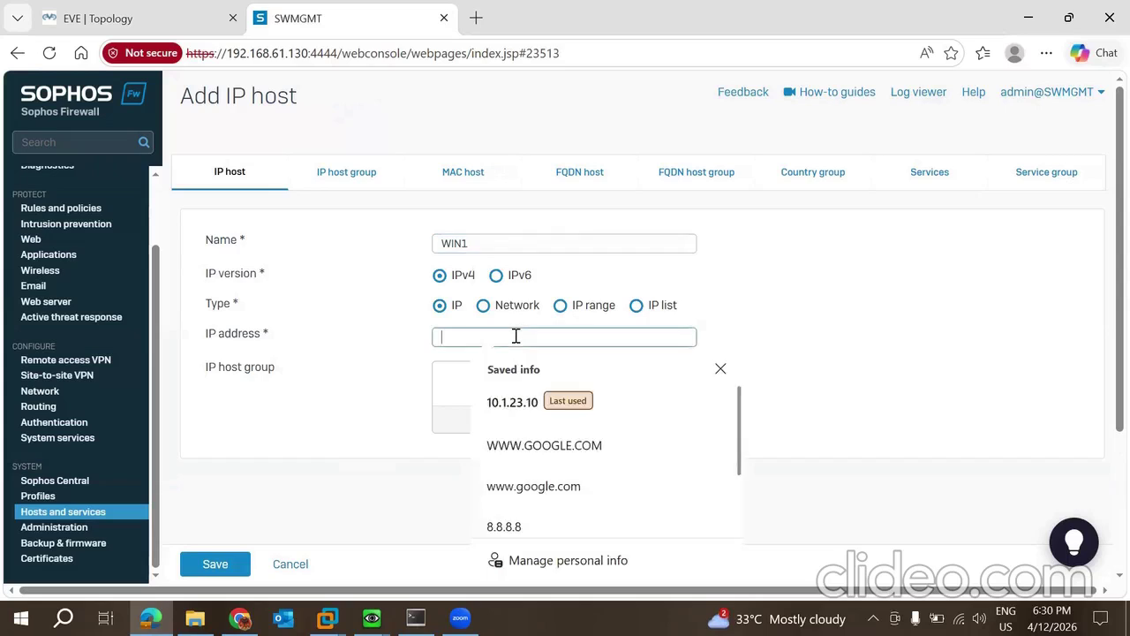
{"action": "left_click", "coordinate": [510, 405]}
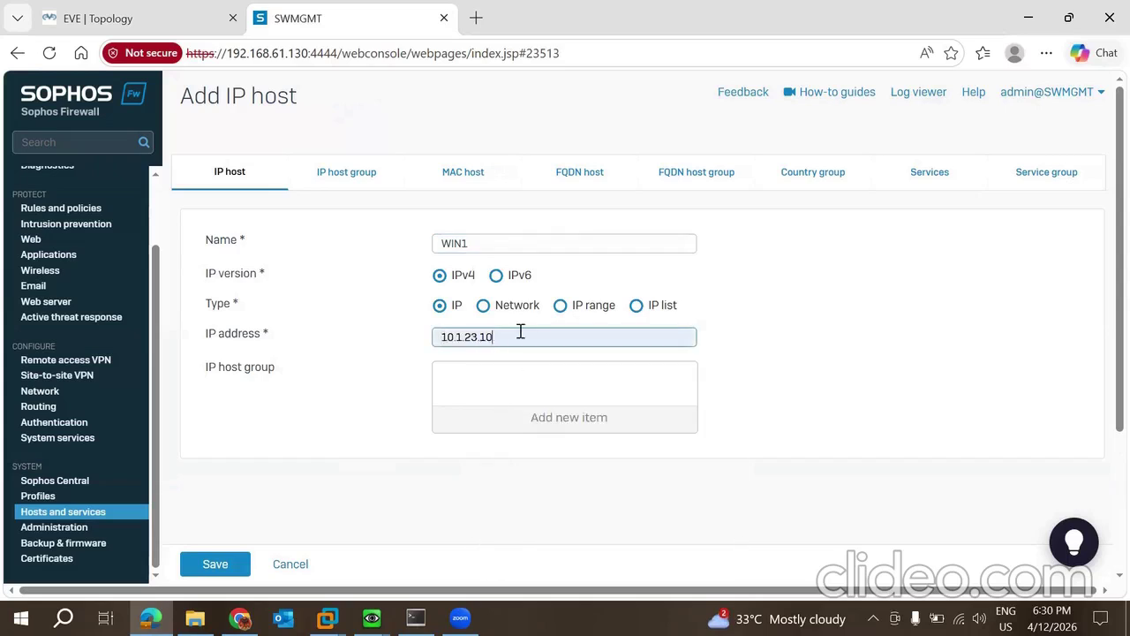
{"action": "key", "text": "BackSpace"}
{"action": "type", "text": "2"}
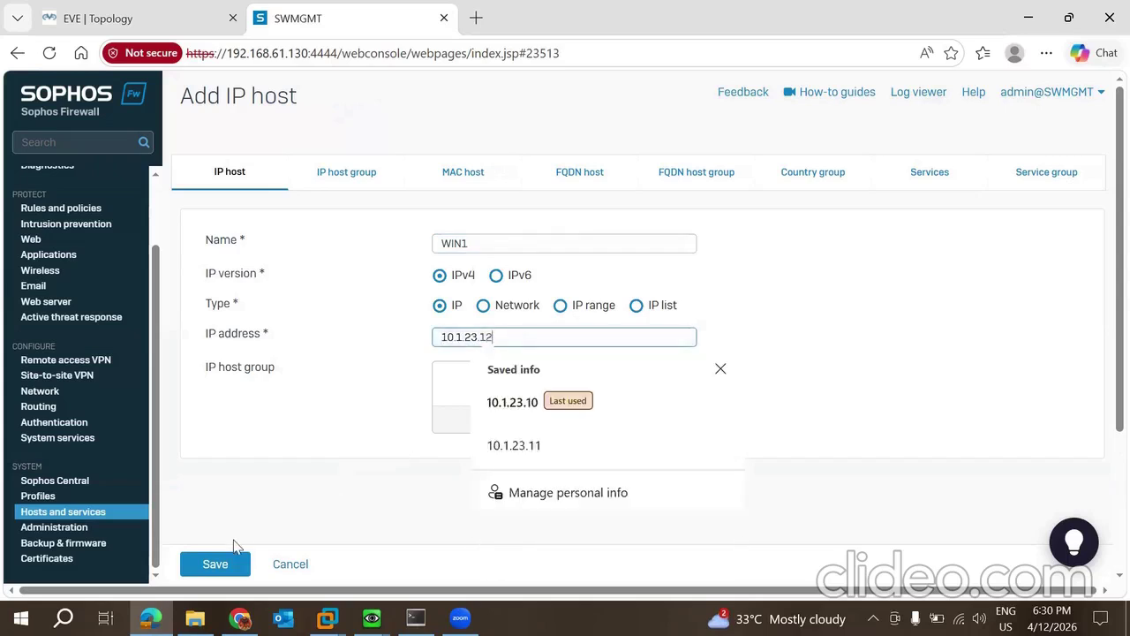
{"action": "left_click", "coordinate": [212, 569]}
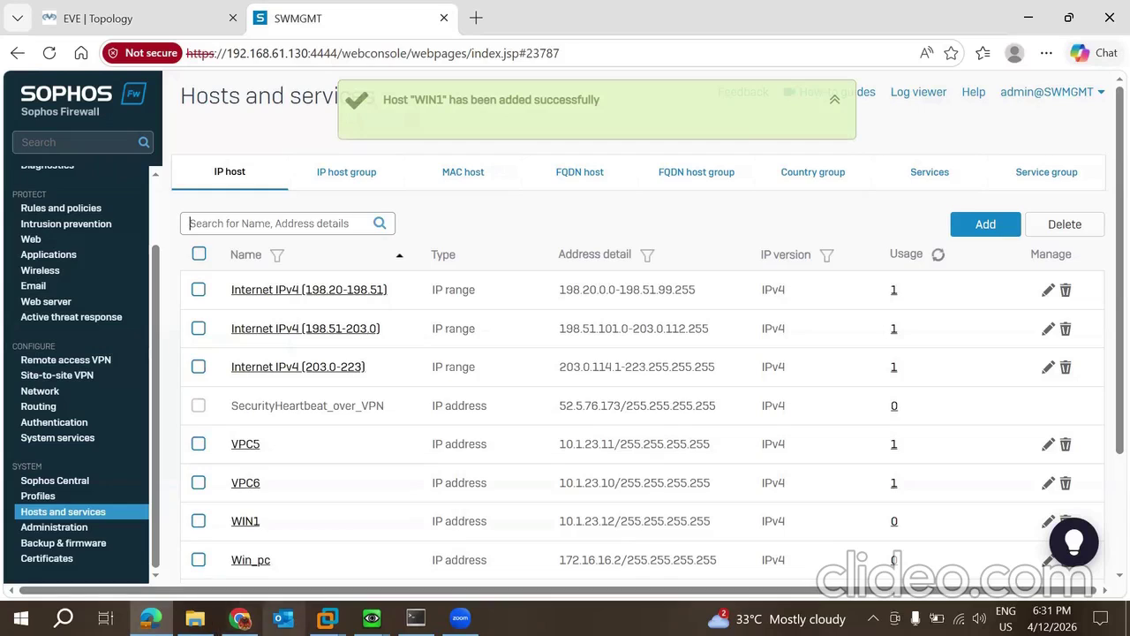
Start adding a MAC host of type MAC address and name it VPC5.
{"action": "mouse_move", "coordinate": [416, 618]}
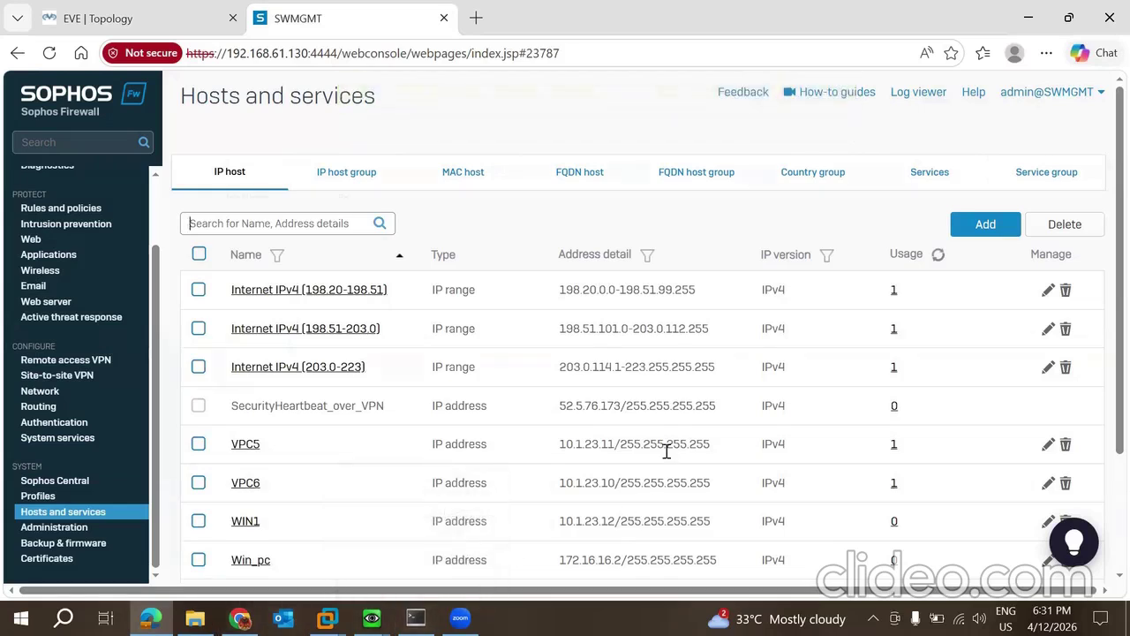
{"action": "scroll", "coordinate": [662, 450], "scroll_direction": "down", "scroll_amount": 3}
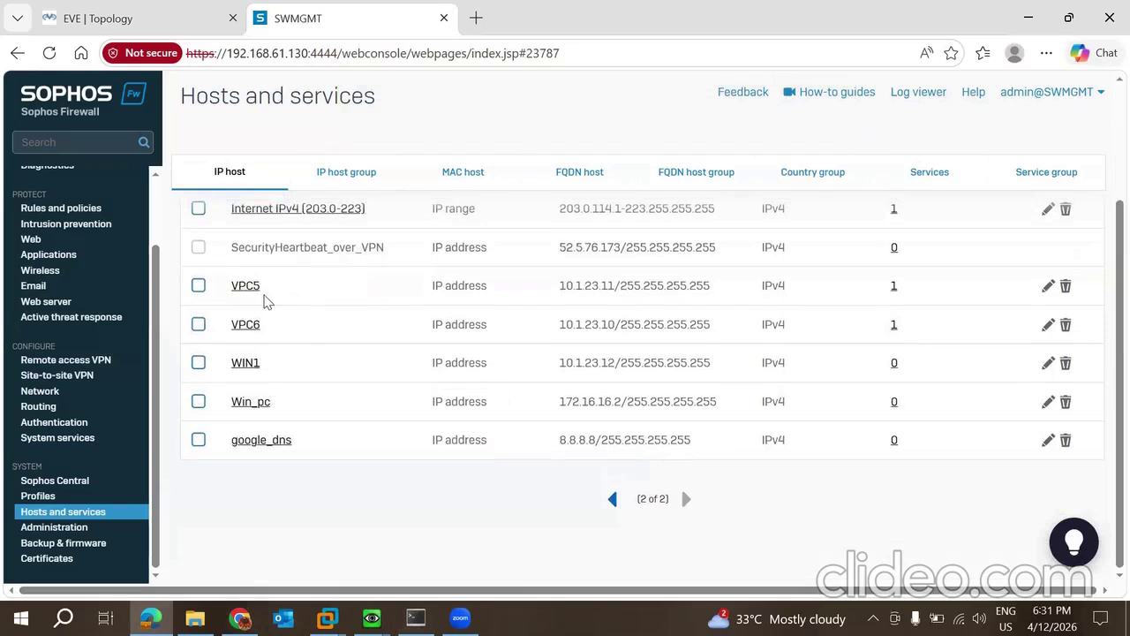
{"action": "scroll", "coordinate": [453, 378], "scroll_direction": "up", "scroll_amount": 3}
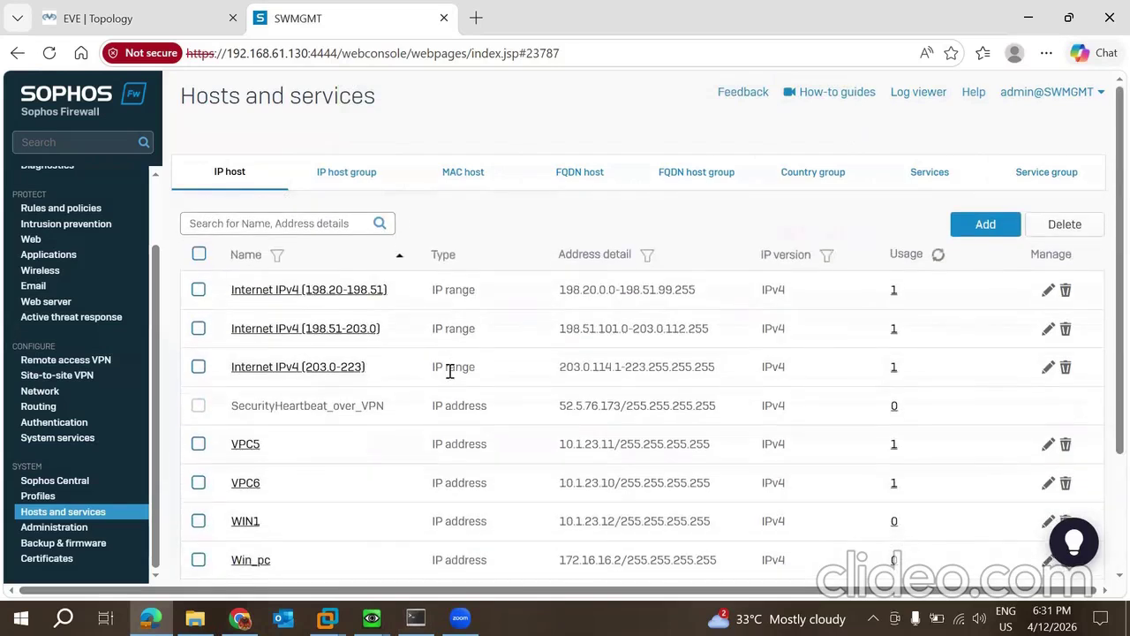
{"action": "left_click", "coordinate": [450, 182]}
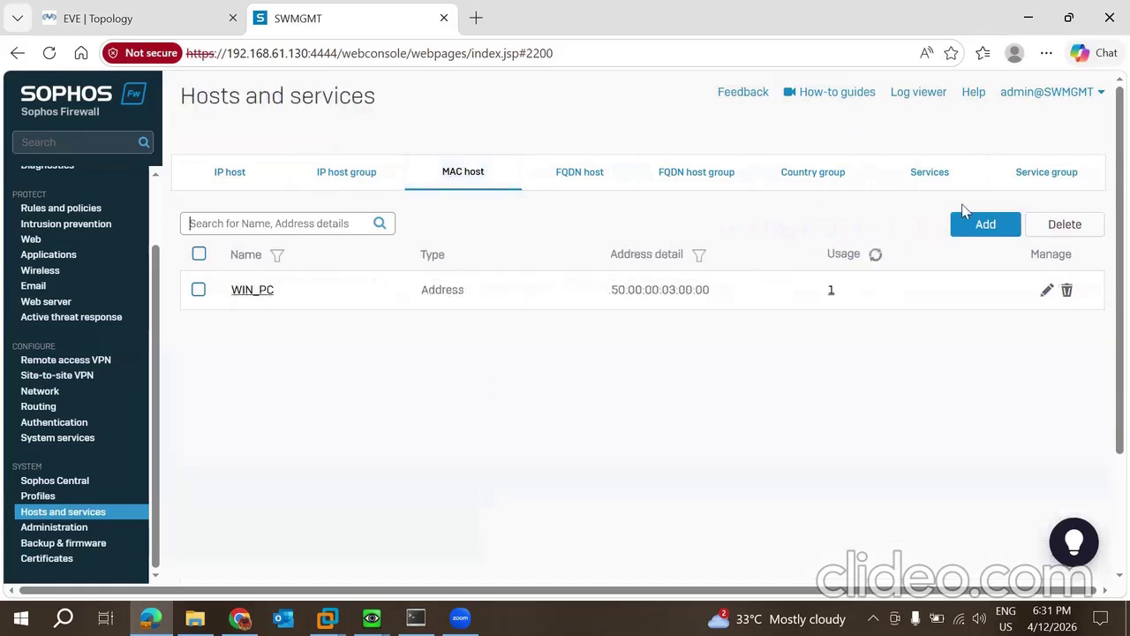
{"action": "left_click", "coordinate": [986, 225]}
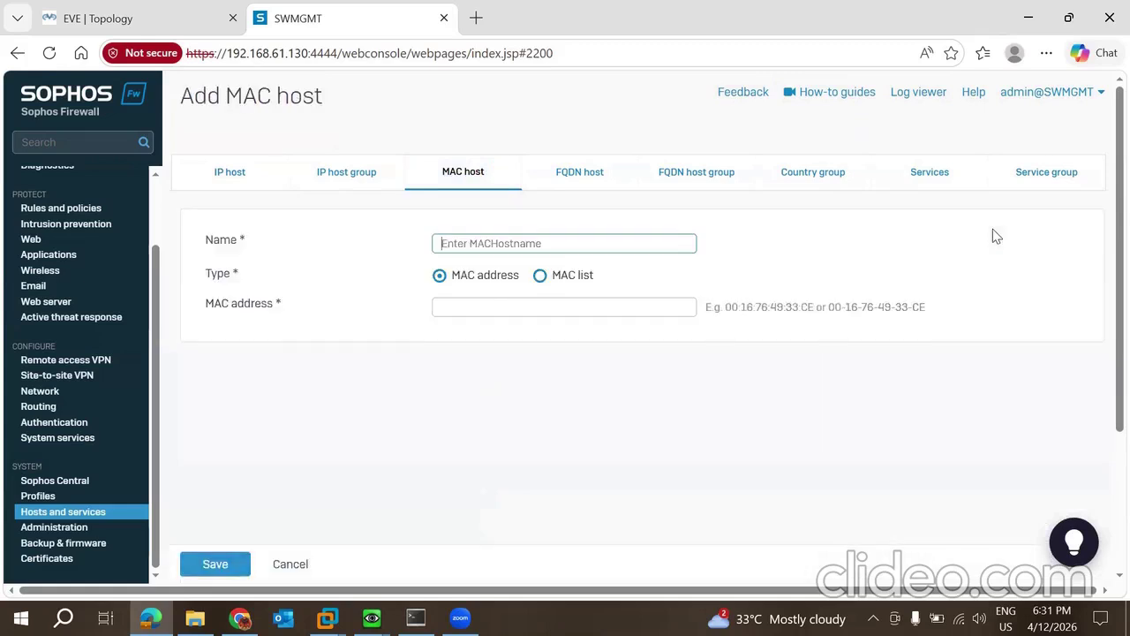
{"action": "left_click", "coordinate": [455, 243]}
{"action": "left_click", "coordinate": [523, 305]}
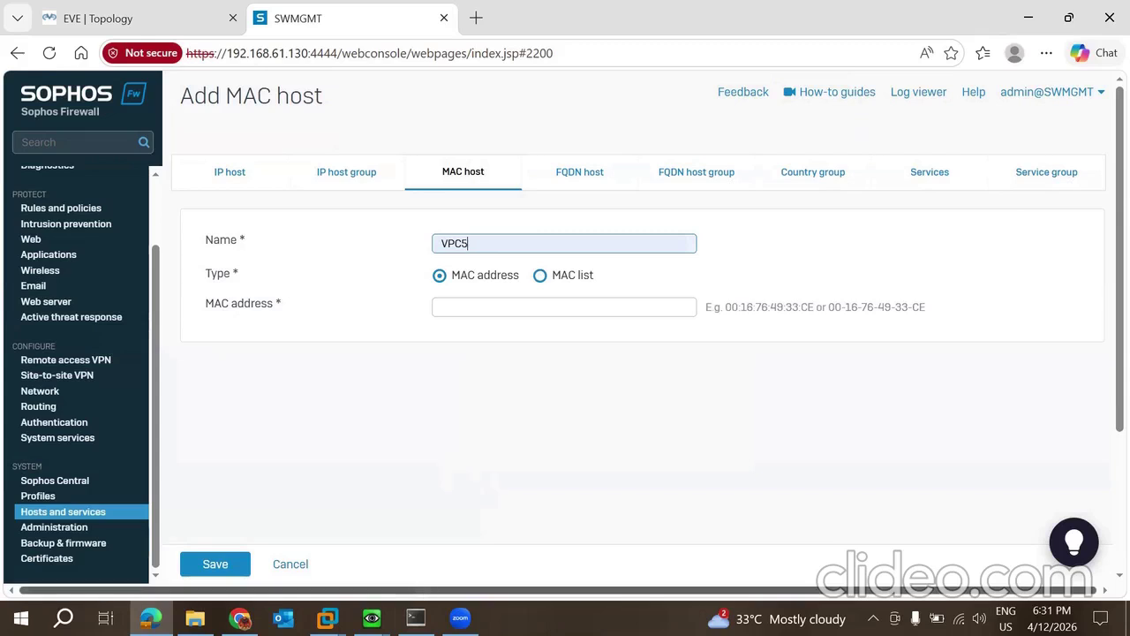
Switch to SuperPuTTY, run show ip on VPC5, and copy its MAC address.
{"action": "left_click", "coordinate": [416, 618]}
{"action": "left_click_drag", "start_coordinate": [476, 443], "coordinate": [489, 443]}
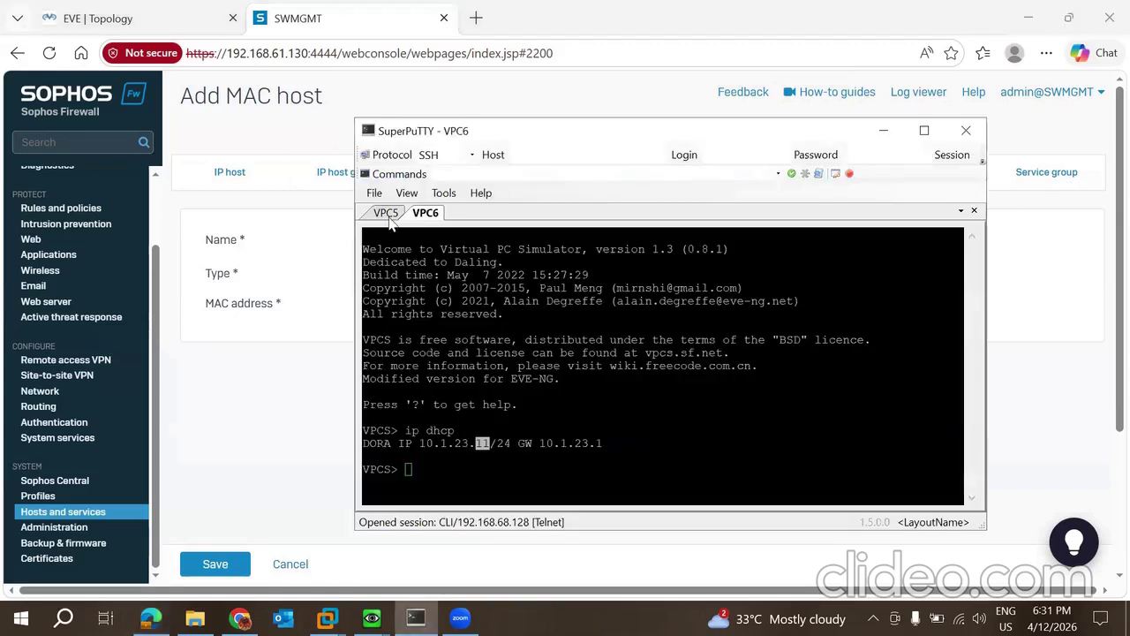
{"action": "type", "text": "show ip"}
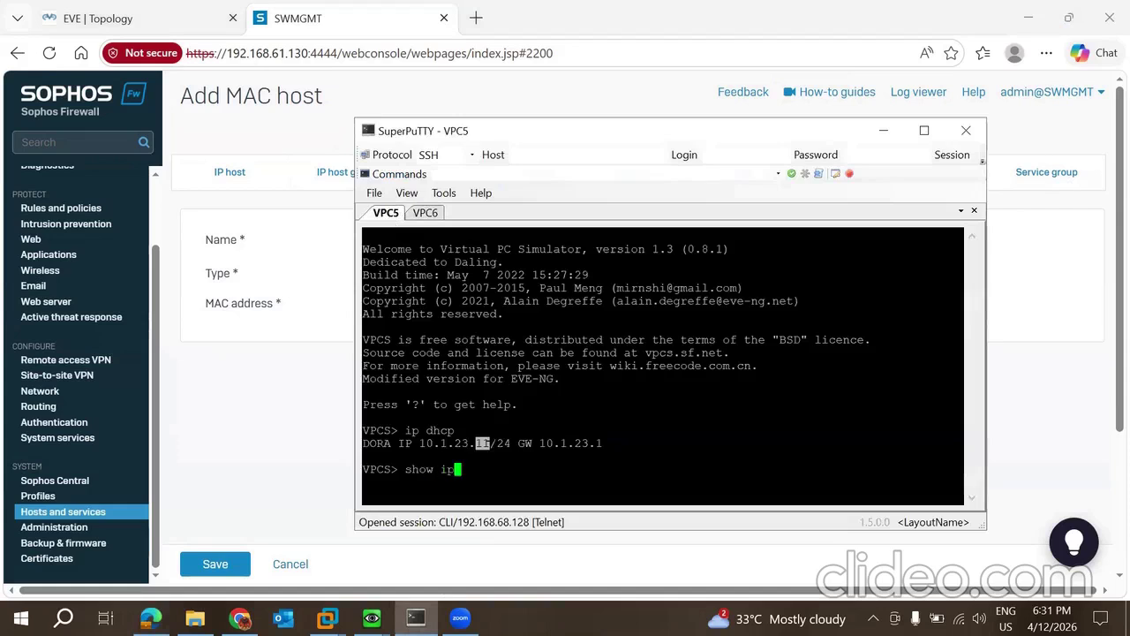
{"action": "key", "text": "Return"}
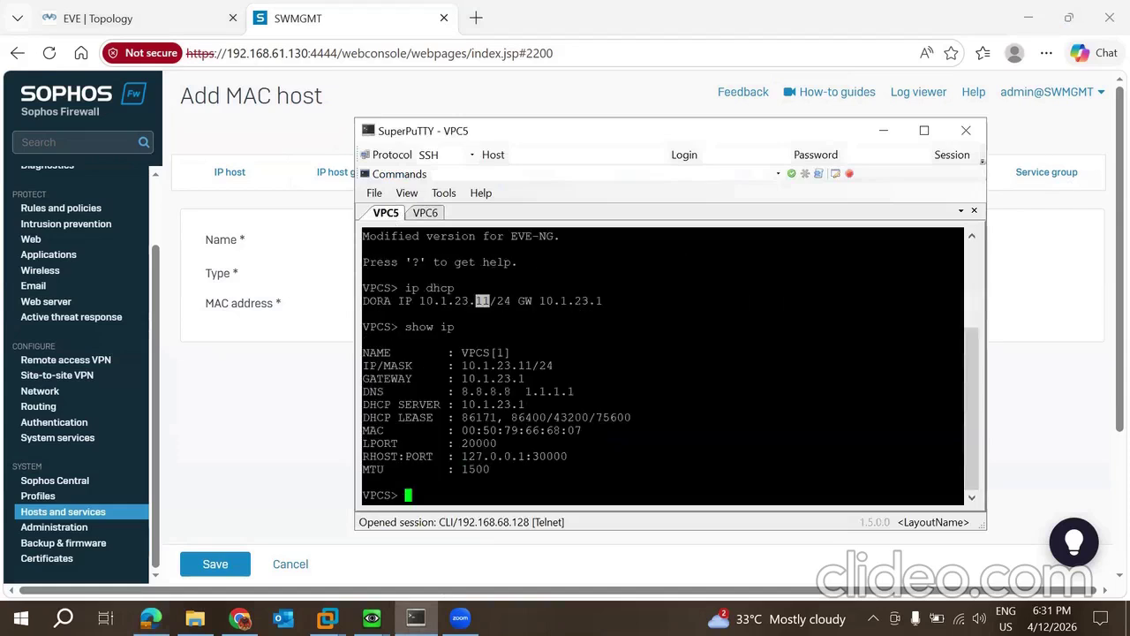
{"action": "left_click_drag", "start_coordinate": [456, 430], "coordinate": [581, 430]}
{"action": "key", "text": "ctrl+c"}
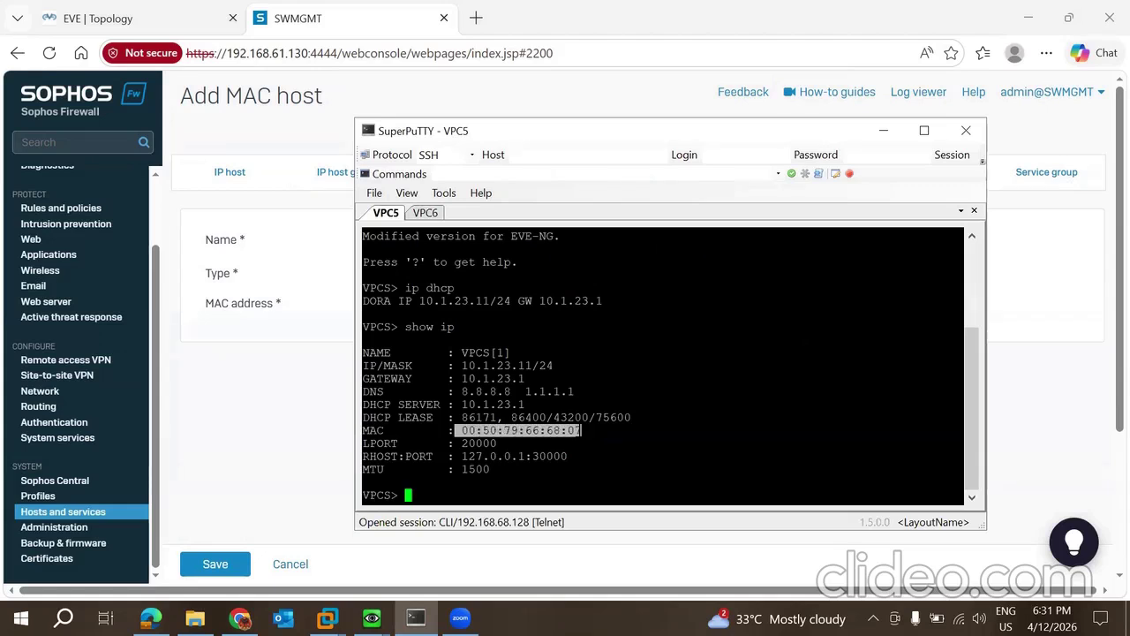
{"action": "key", "text": "Return"}
Return to the firewall page and try to paste the copied MAC address into the VPC5 MAC host.
{"action": "left_click", "coordinate": [254, 372]}
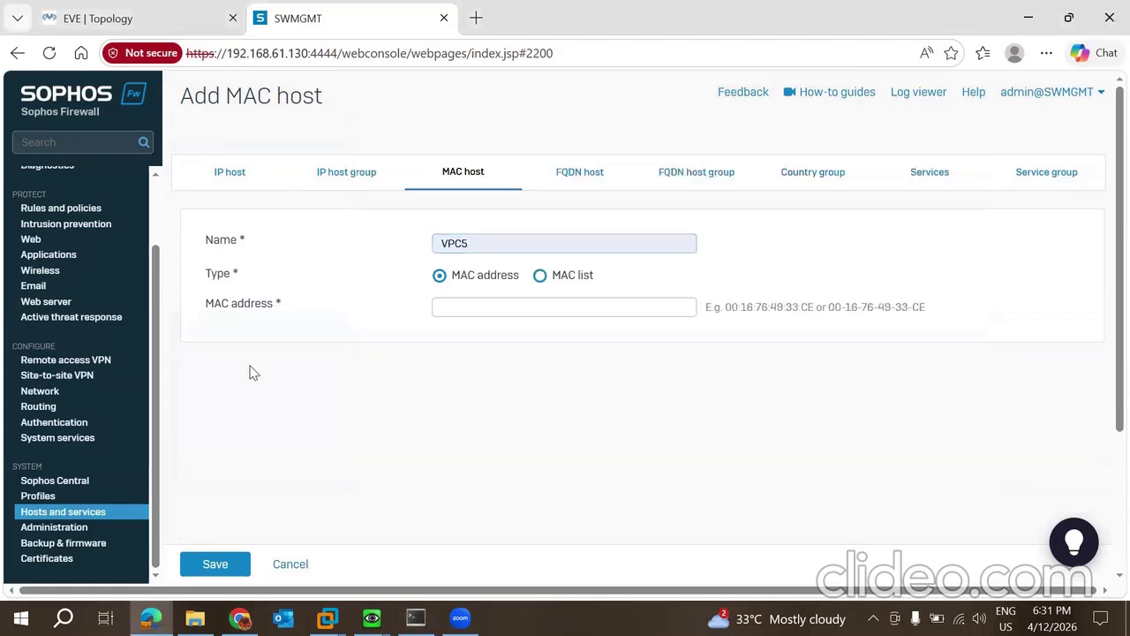
{"action": "left_click", "coordinate": [543, 306]}
{"action": "key", "text": "ctrl+v"}
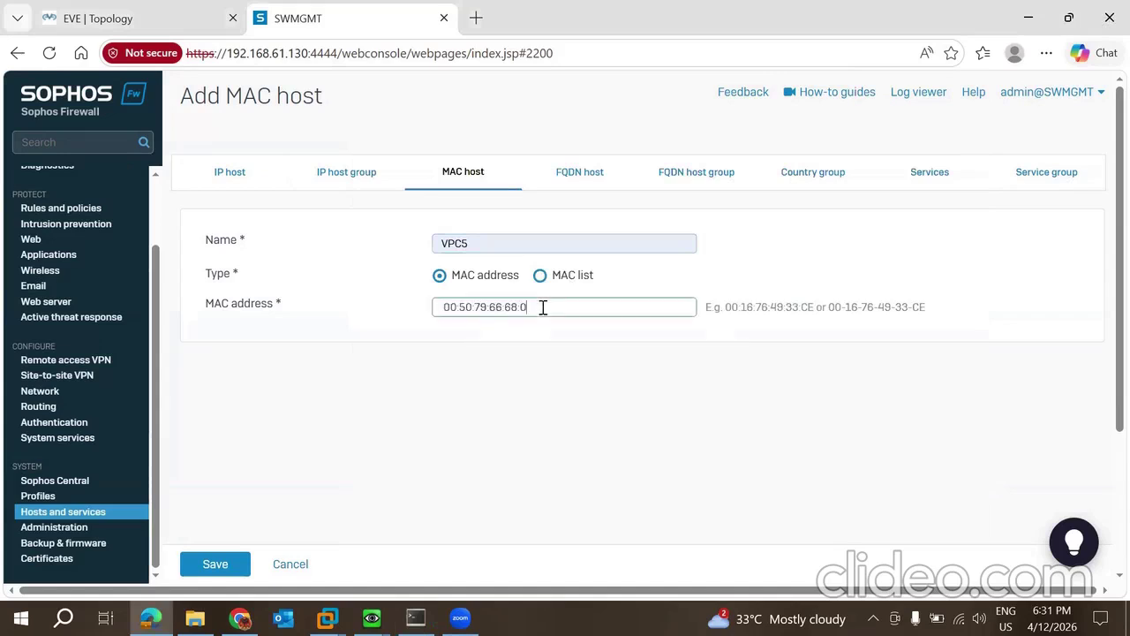
Compare the MAC address pasted for the VPC5 host with the one in VPC5's show ip output in SuperPuTTY.
{"action": "left_click", "coordinate": [415, 618]}
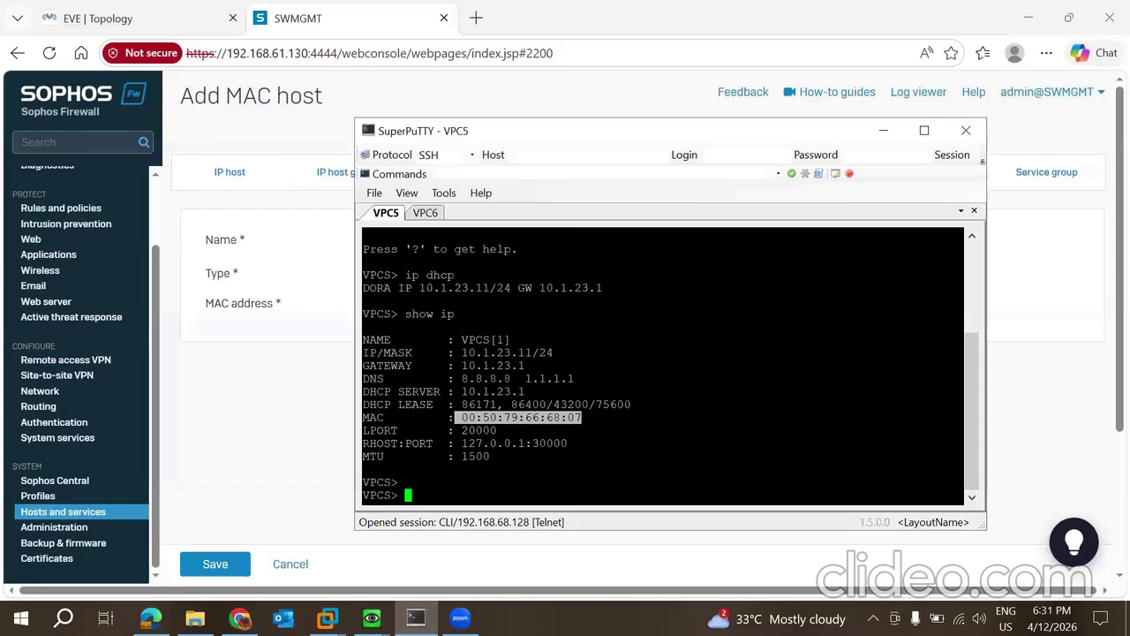
{"action": "left_click_drag", "start_coordinate": [501, 149], "coordinate": [772, 209]}
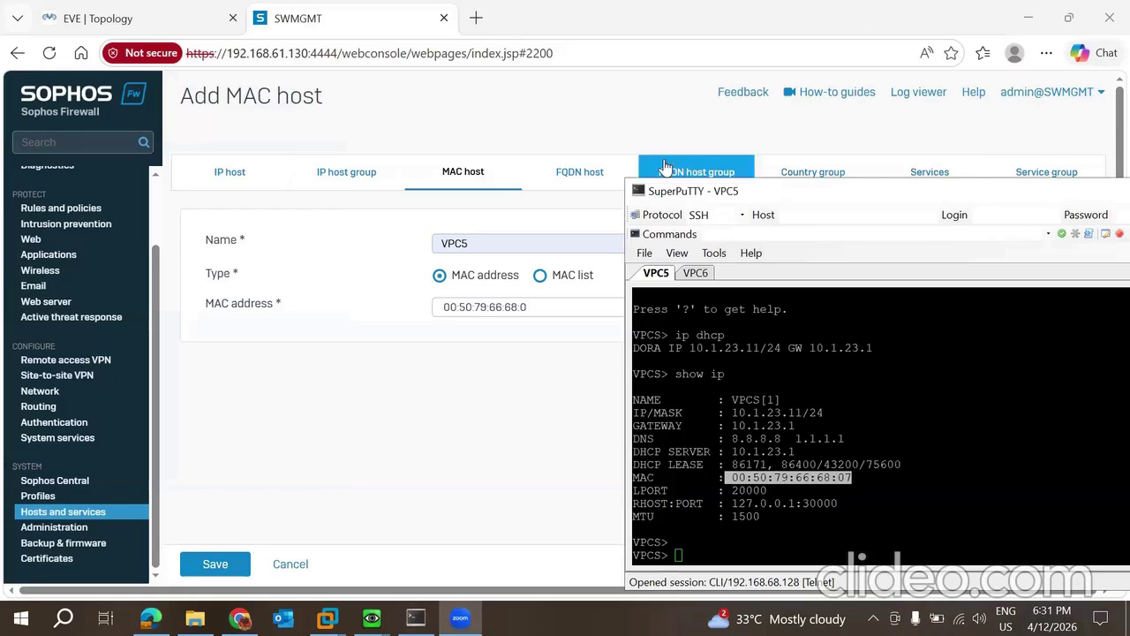
{"action": "left_click", "coordinate": [507, 102]}
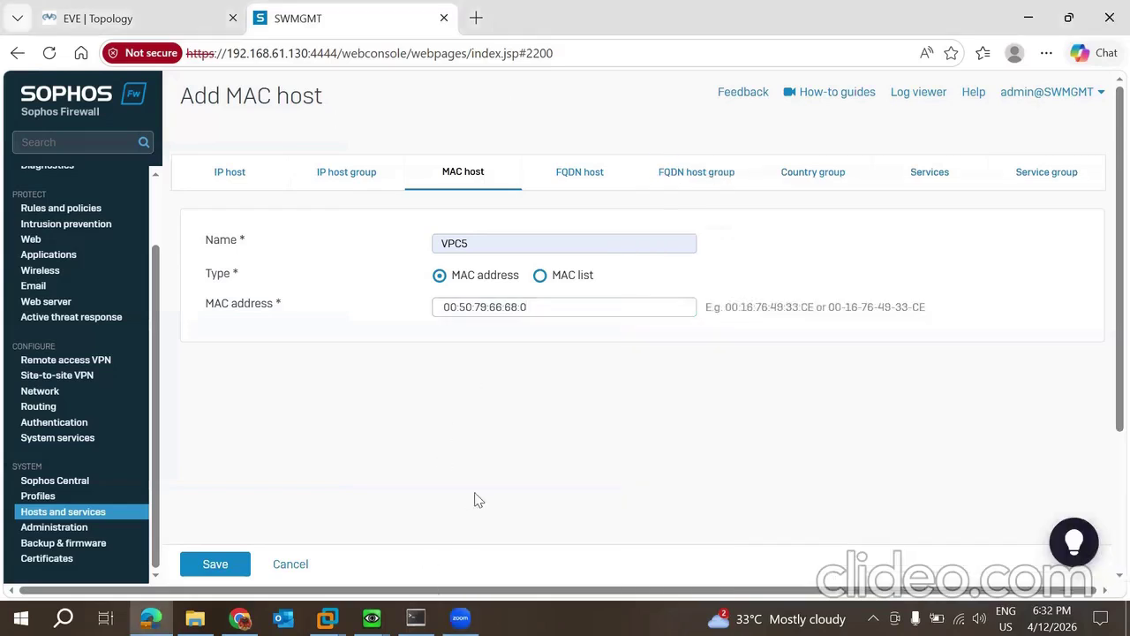
{"action": "left_click", "coordinate": [415, 618]}
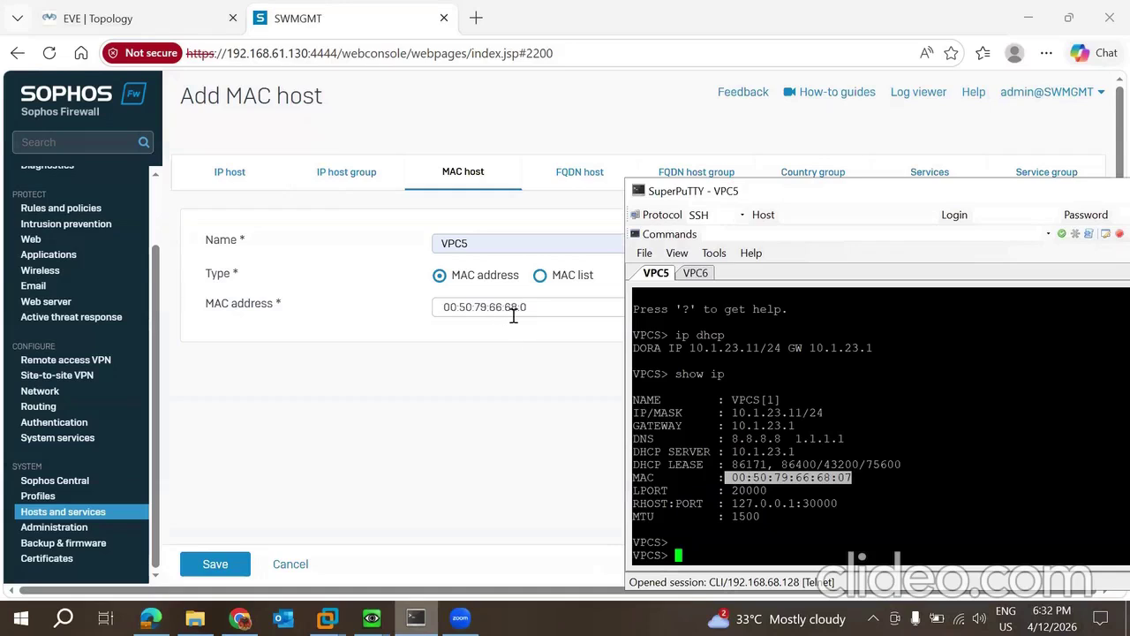
{"action": "left_click", "coordinate": [537, 303]}
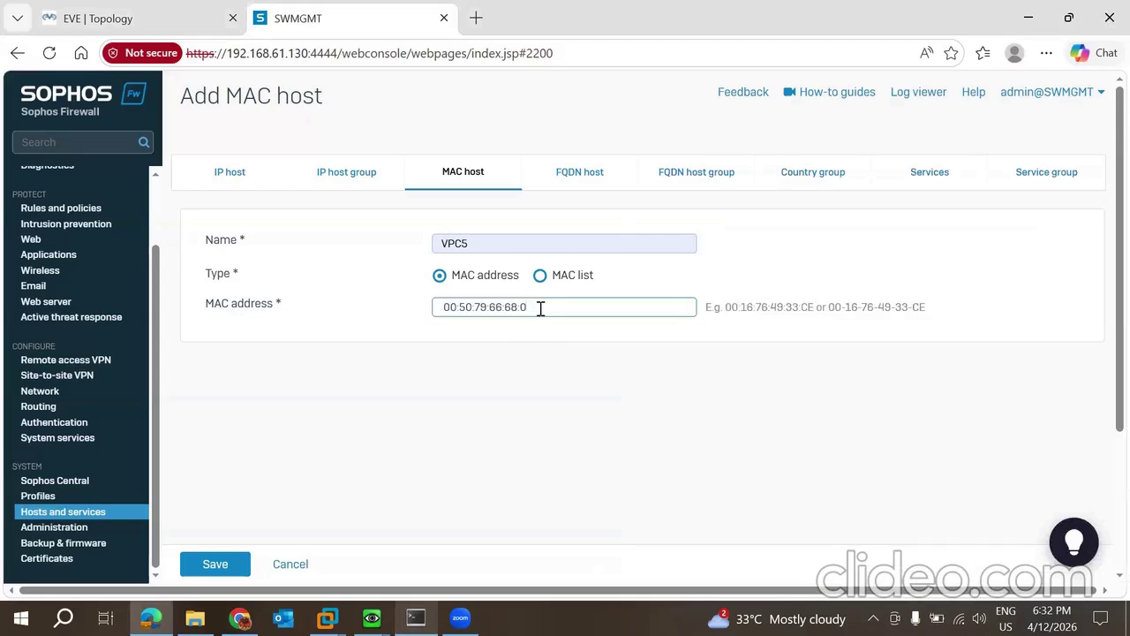
{"action": "key", "text": "alt+Tab"}
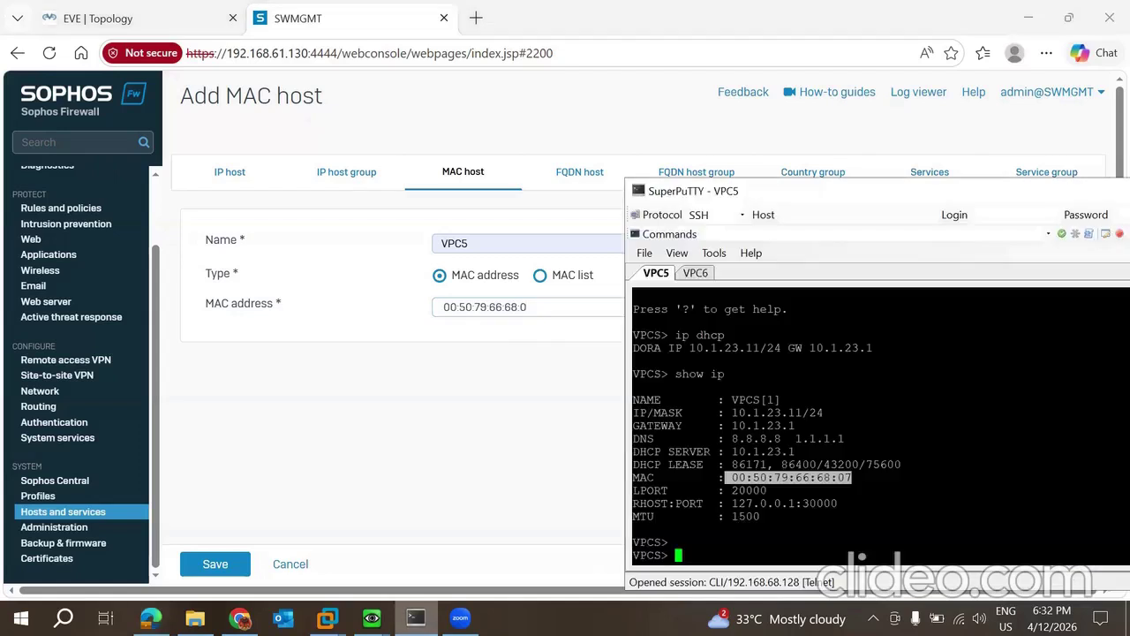
{"action": "right_click", "coordinate": [845, 475]}
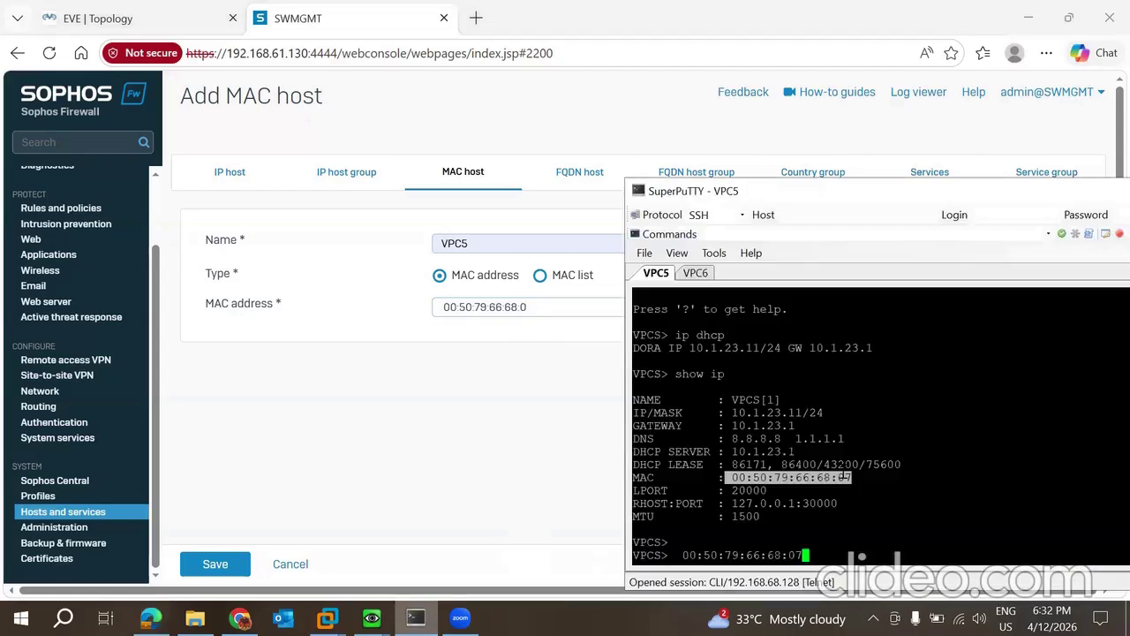
Clear the VPC5 host's MAC address and try pasting the copied address again.
{"action": "left_click", "coordinate": [481, 413]}
{"action": "left_click", "coordinate": [541, 314]}
{"action": "key", "text": "BackSpace"}
{"action": "key", "text": "BackSpace"}
{"action": "key", "text": "BackSpace"}
{"action": "key", "text": "BackSpace"}
{"action": "key", "text": "BackSpace"}
{"action": "key", "text": "BackSpace"}
{"action": "key", "text": "BackSpace"}
{"action": "key", "text": "BackSpace"}
{"action": "key", "text": "BackSpace"}
{"action": "key", "text": "BackSpace"}
{"action": "key", "text": "BackSpace"}
{"action": "key", "text": "BackSpace"}
{"action": "key", "text": "BackSpace"}
{"action": "key", "text": "BackSpace"}
{"action": "key", "text": "BackSpace"}
{"action": "key", "text": "BackSpace"}
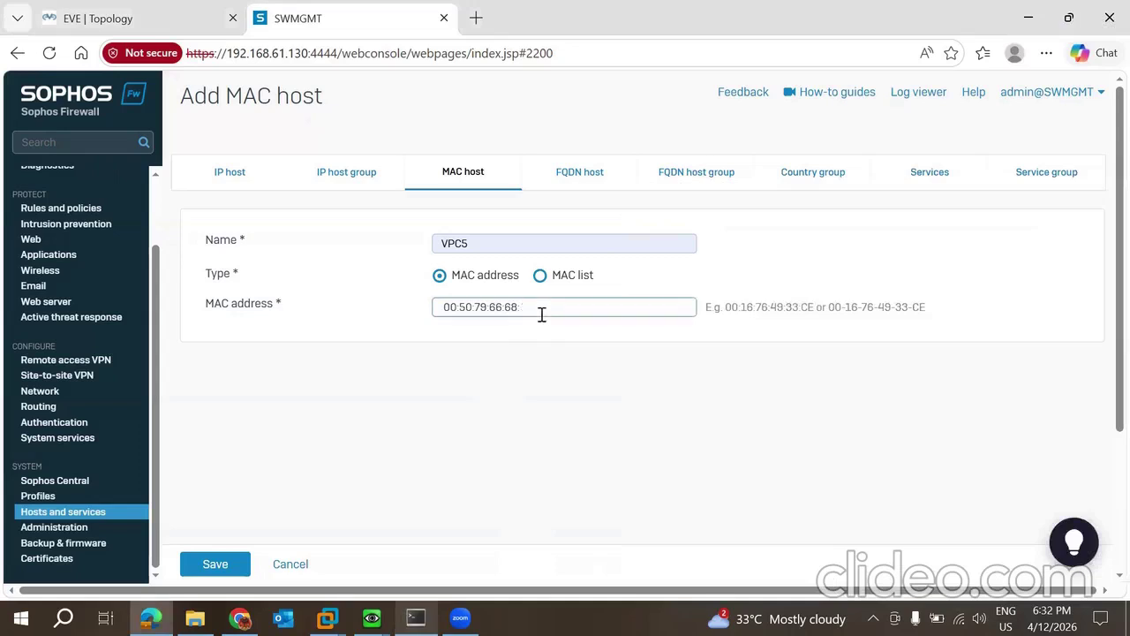
{"action": "key", "text": "ctrl+v"}
{"action": "key", "text": "BackSpace"}
{"action": "type", "text": "0"}
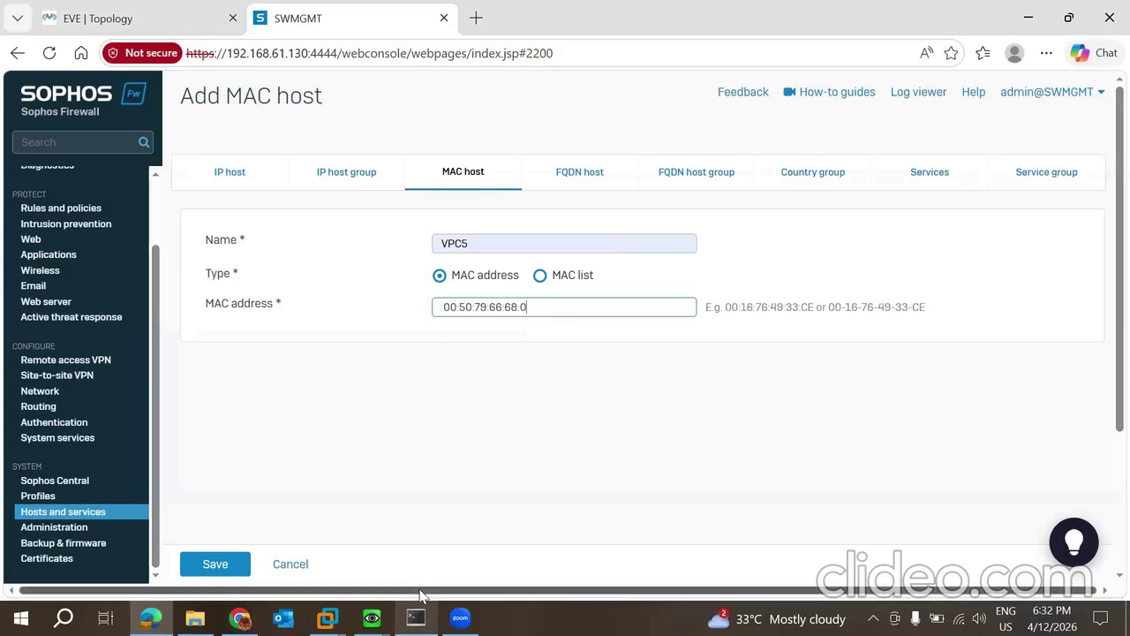
Recheck VPC5's MAC address in SuperPuTTY, then clear the host's MAC address and try pasting it once more.
{"action": "left_click", "coordinate": [416, 619]}
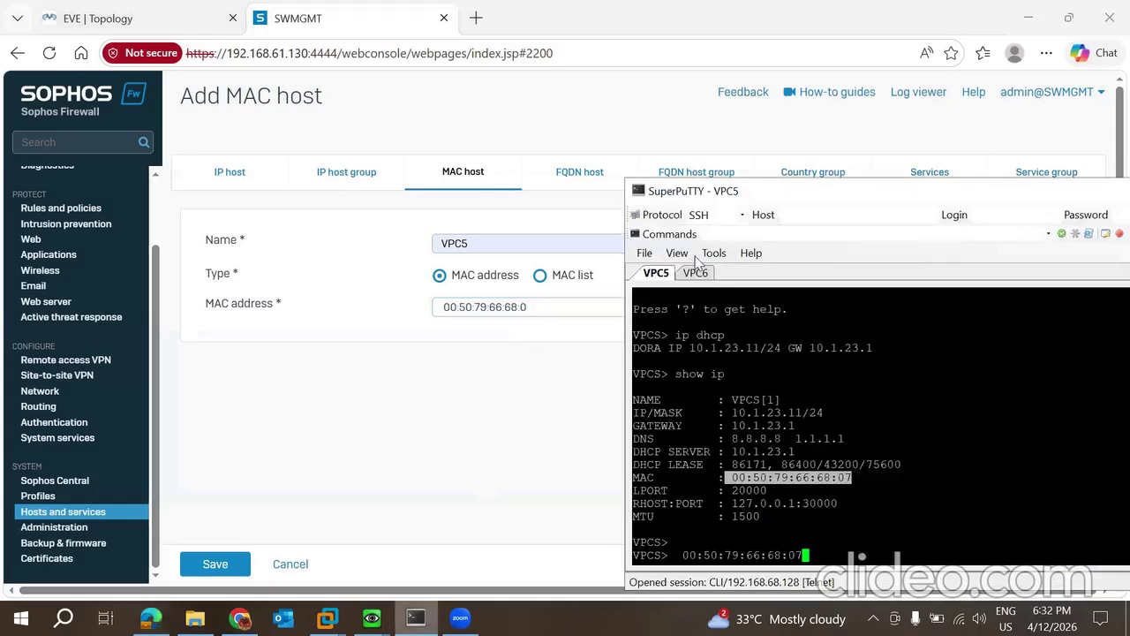
{"action": "left_click", "coordinate": [548, 312]}
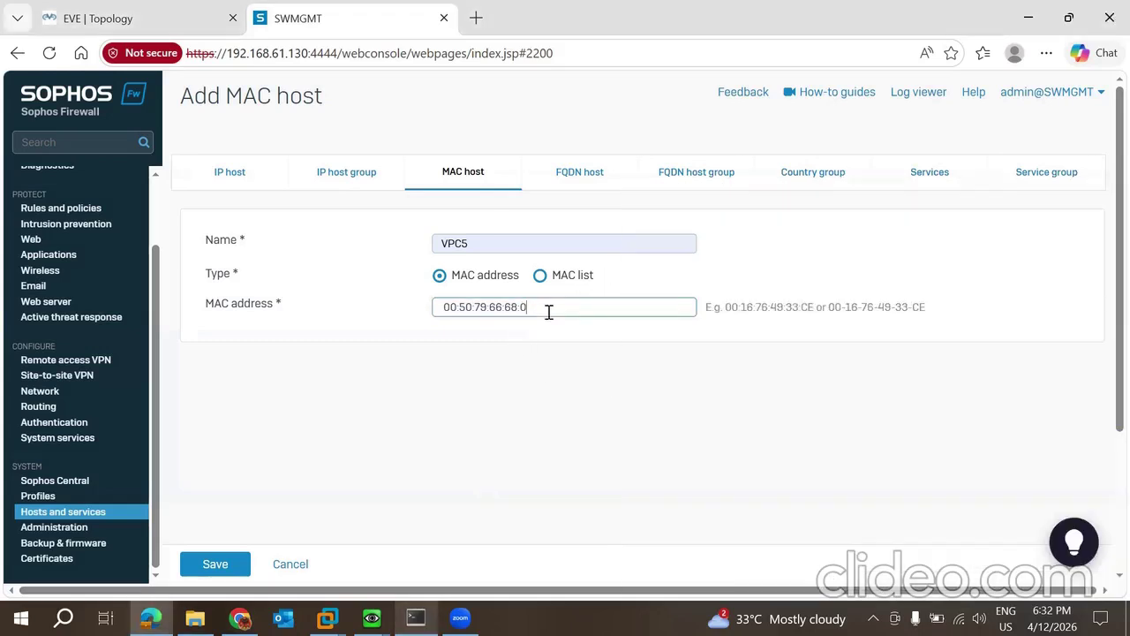
{"action": "key", "text": "BackSpace"}
{"action": "key", "text": "BackSpace"}
{"action": "key", "text": "BackSpace"}
{"action": "key", "text": "BackSpace"}
{"action": "key", "text": "BackSpace"}
{"action": "key", "text": "BackSpace"}
{"action": "key", "text": "BackSpace"}
{"action": "key", "text": "BackSpace"}
{"action": "key", "text": "BackSpace"}
{"action": "key", "text": "BackSpace"}
{"action": "key", "text": "BackSpace"}
{"action": "key", "text": "BackSpace"}
{"action": "key", "text": "BackSpace"}
{"action": "key", "text": "BackSpace"}
{"action": "key", "text": "BackSpace"}
{"action": "key", "text": "BackSpace"}
{"action": "type", "text": "00"}
{"action": "key", "text": "BackSpace"}
{"action": "key", "text": "BackSpace"}
{"action": "key", "text": "ctrl+v"}
{"action": "left_click", "coordinate": [438, 309]}
Shrink the browser window and place the SuperPuTTY window beside it so VPC5's MAC address stays readable.
{"action": "left_click", "coordinate": [1068, 18]}
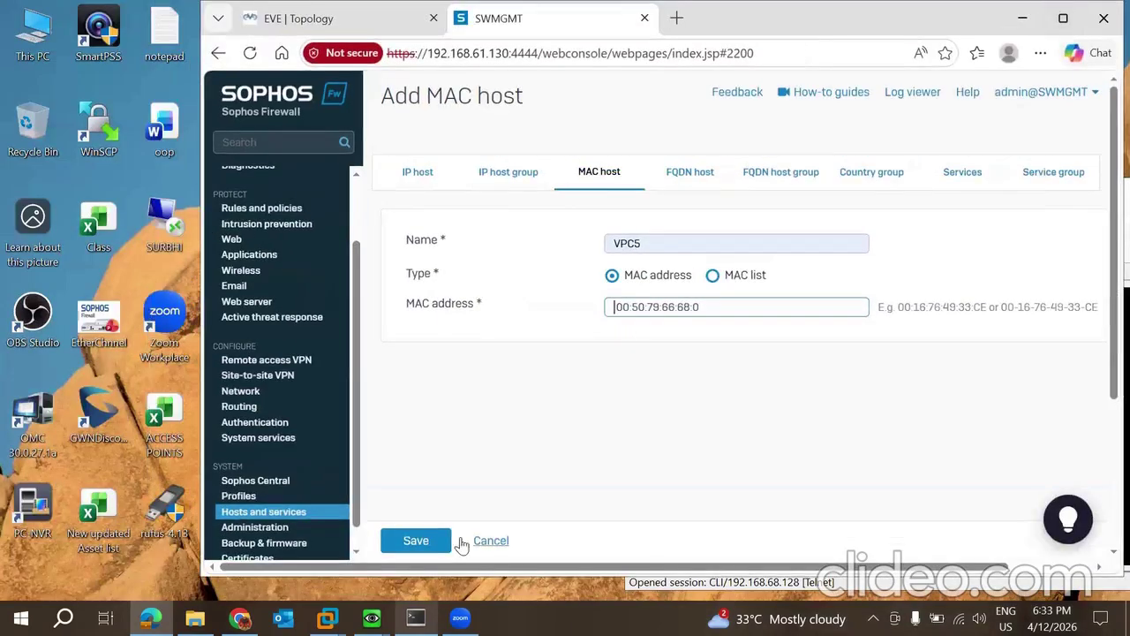
{"action": "left_click", "coordinate": [416, 618]}
{"action": "left_click_drag", "start_coordinate": [849, 188], "coordinate": [155, 61]}
{"action": "left_click", "coordinate": [579, 399]}
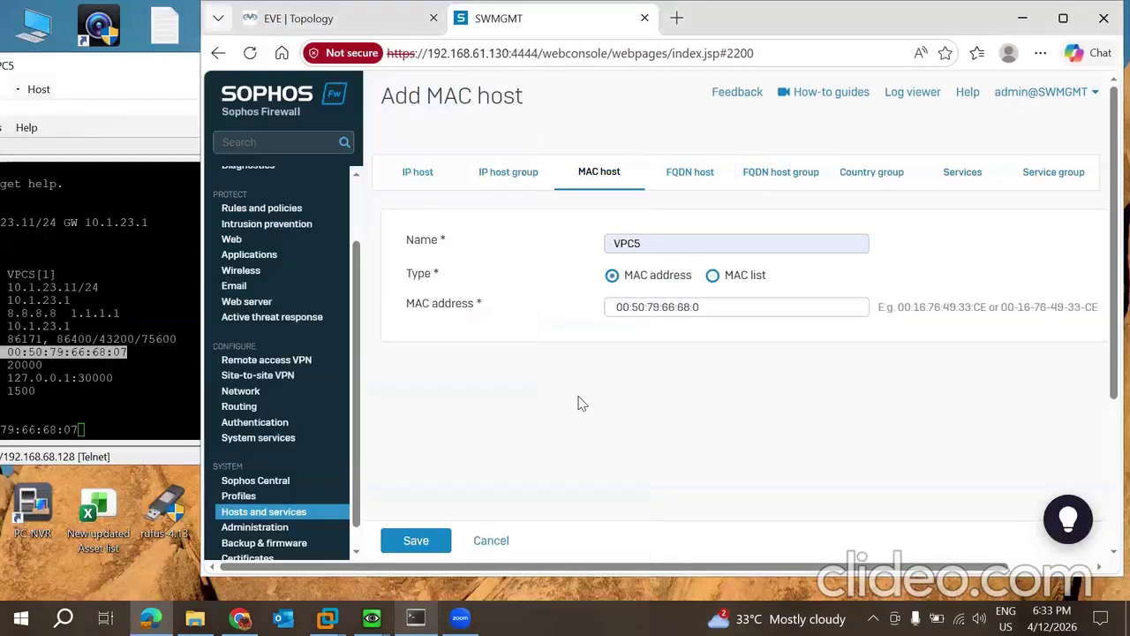
Replace the VPC5 MAC host's address with 00:50:79:66:68:07.
{"action": "left_click", "coordinate": [729, 306]}
{"action": "key", "text": "BackSpace"}
{"action": "key", "text": "BackSpace"}
{"action": "key", "text": "BackSpace"}
{"action": "key", "text": "BackSpace"}
{"action": "key", "text": "BackSpace"}
{"action": "key", "text": "BackSpace"}
{"action": "key", "text": "BackSpace"}
{"action": "key", "text": "BackSpace"}
{"action": "key", "text": "BackSpace"}
{"action": "key", "text": "BackSpace"}
{"action": "key", "text": "BackSpace"}
{"action": "key", "text": "BackSpace"}
{"action": "key", "text": "BackSpace"}
{"action": "key", "text": "BackSpace"}
{"action": "key", "text": "BackSpace"}
{"action": "key", "text": "BackSpace"}
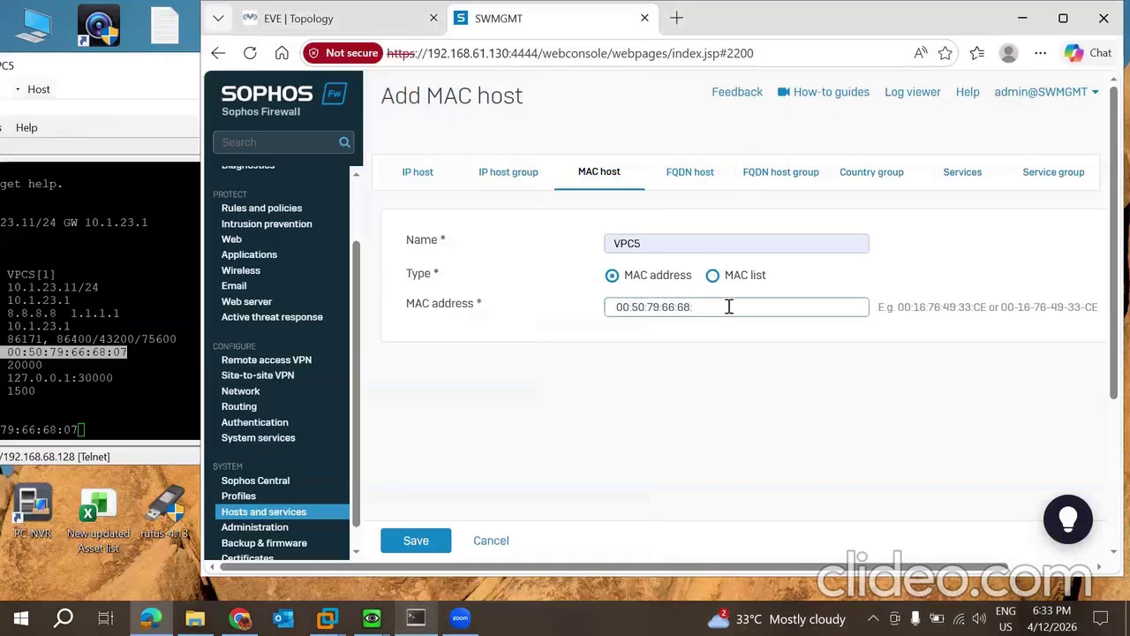
{"action": "type", "text": "00:50:79:66:68:"}
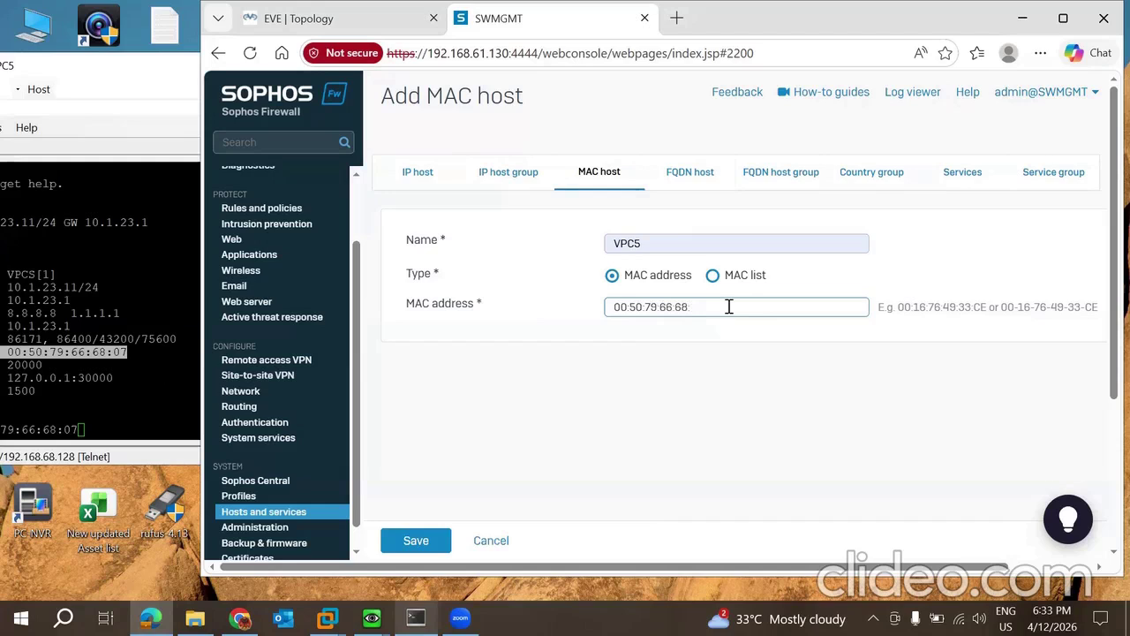
{"action": "type", "text": "07"}
Reposition the SuperPuTTY window so its session tabs and VPC5's show ip output are visible beside the firewall page.
{"action": "left_click", "coordinate": [98, 87]}
{"action": "left_click", "coordinate": [98, 87]}
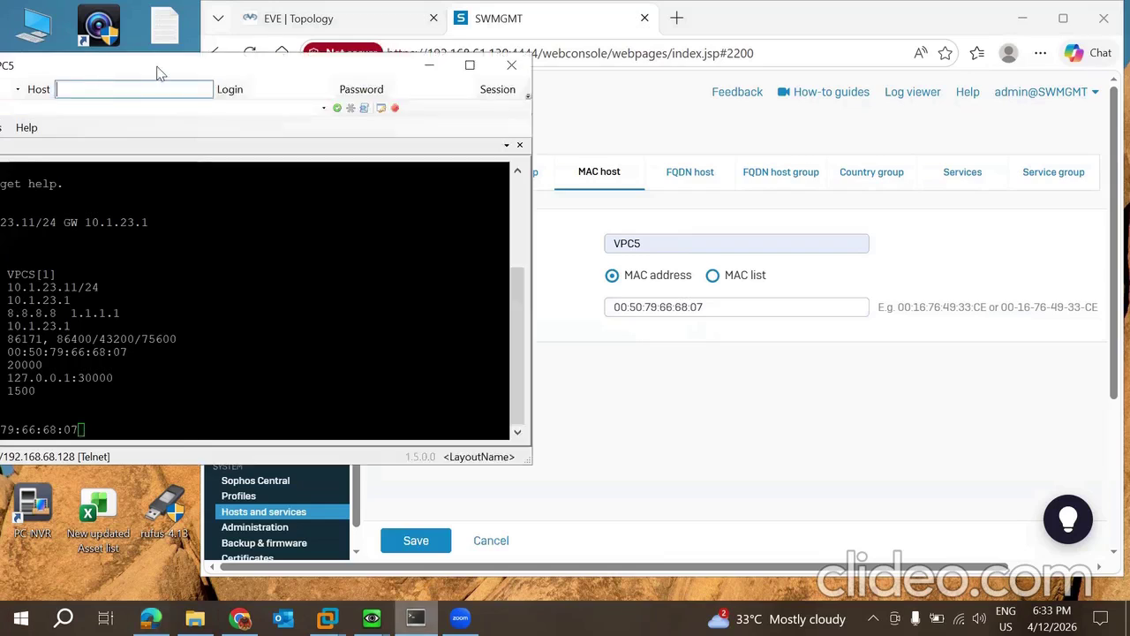
{"action": "left_click_drag", "start_coordinate": [159, 73], "coordinate": [0, 80]}
{"action": "left_click", "coordinate": [753, 402]}
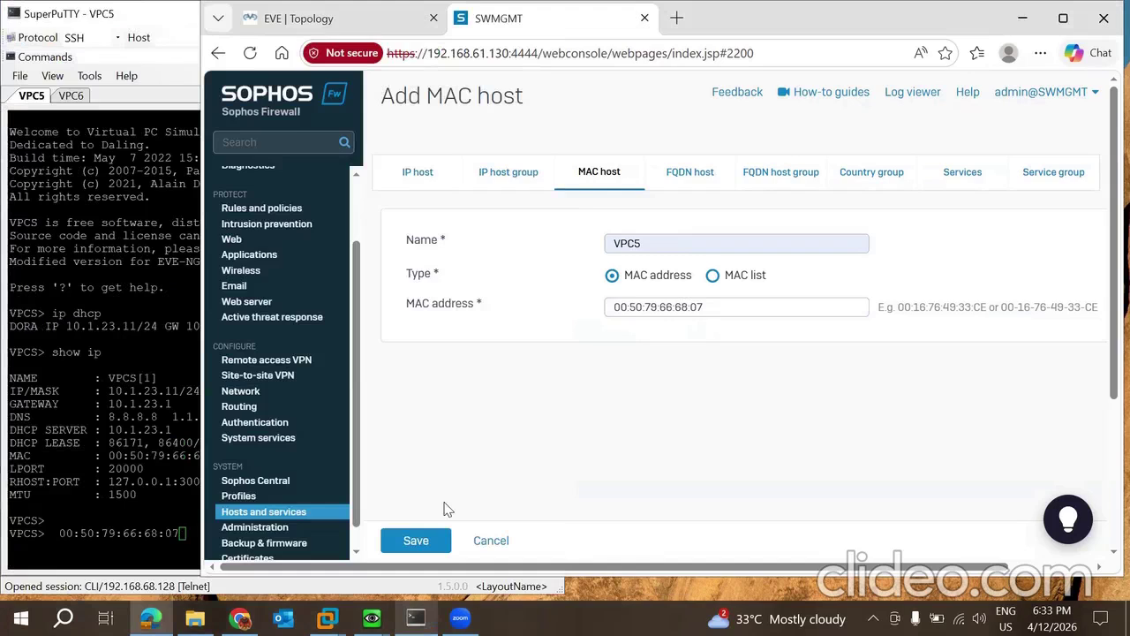
Shorten the MAC host's name to VPC and save the host.
{"action": "left_click", "coordinate": [416, 541]}
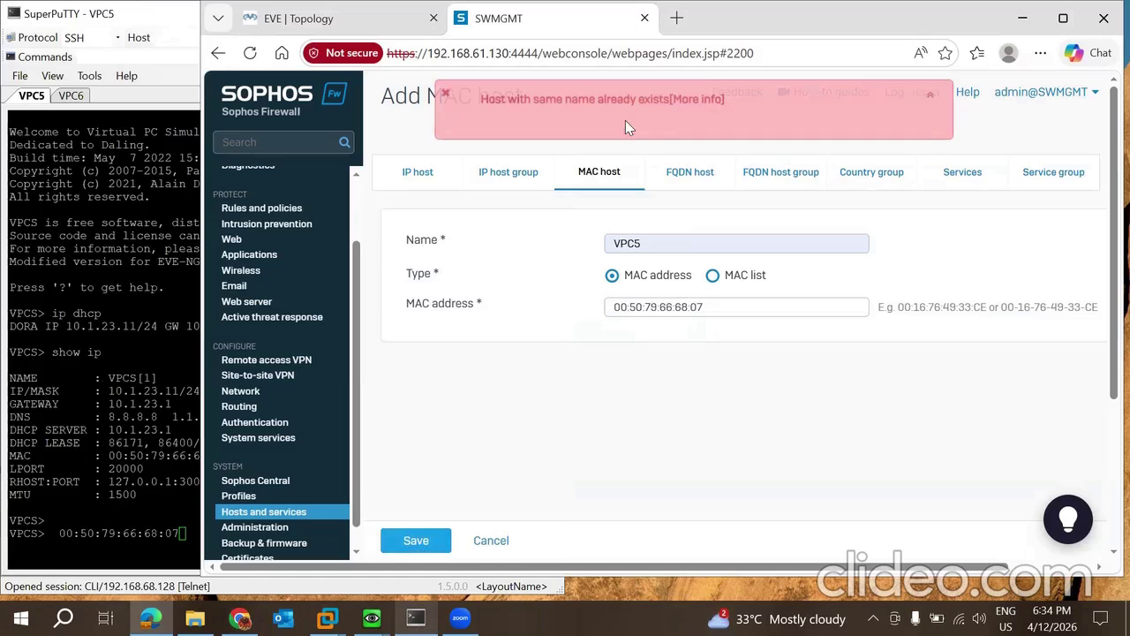
{"action": "left_click", "coordinate": [647, 248]}
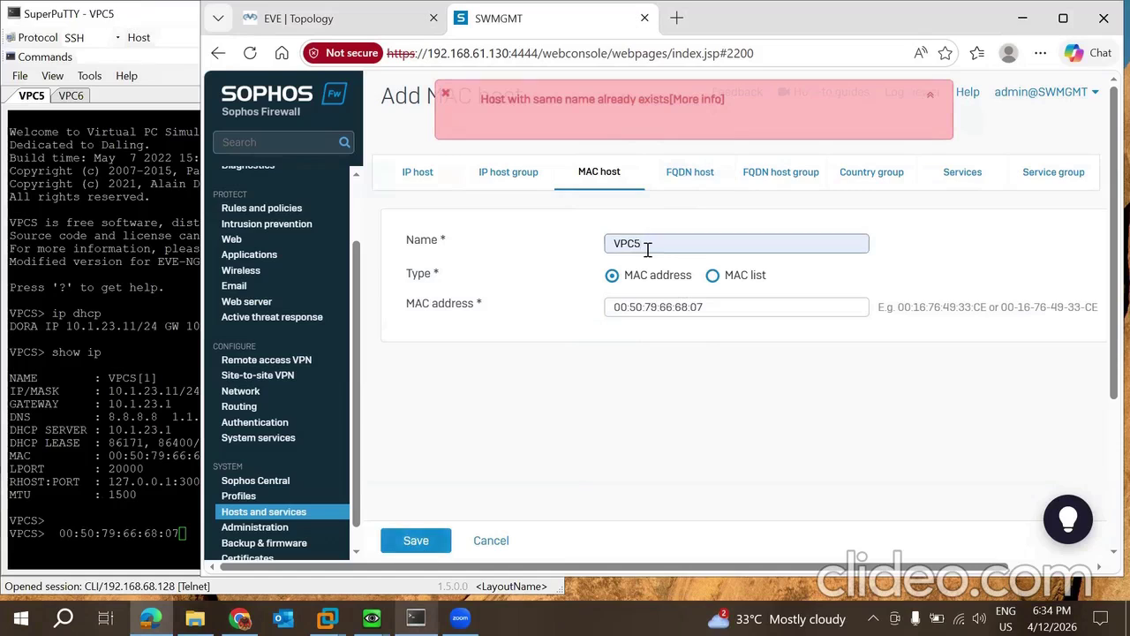
{"action": "key", "text": "BackSpace"}
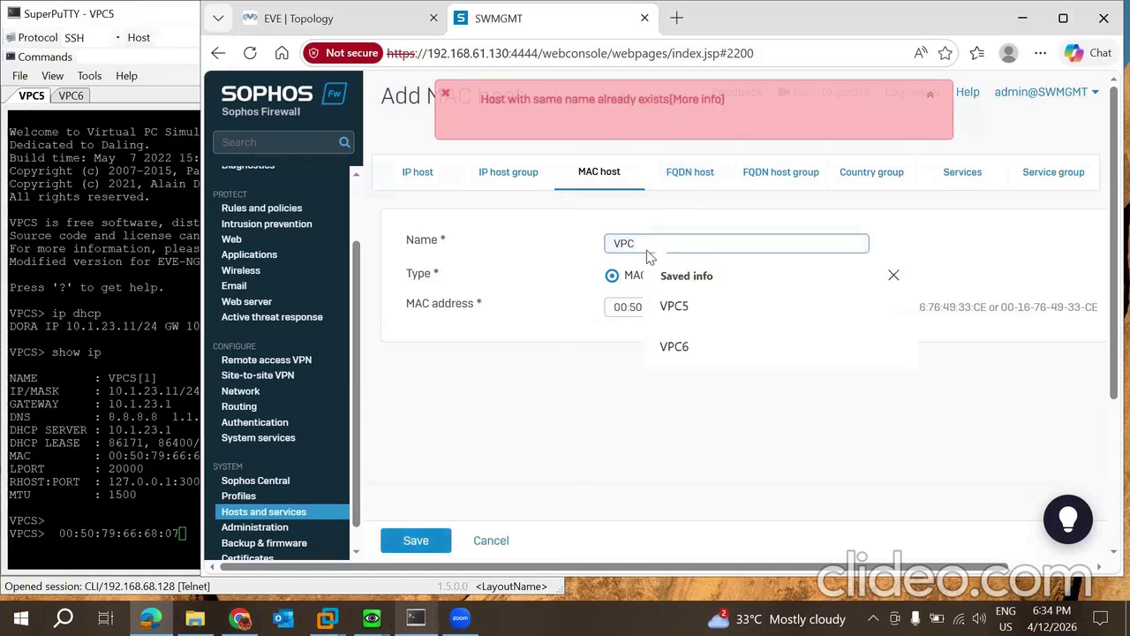
{"action": "left_click", "coordinate": [416, 542]}
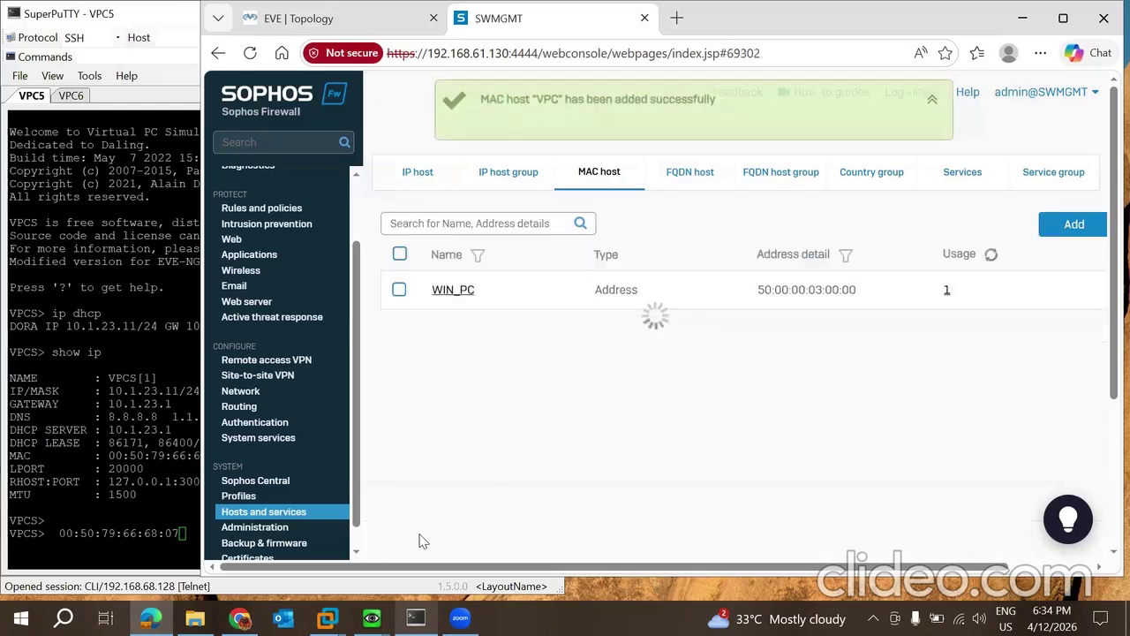
Start adding another MAC host of type MAC address and name it VPC_6.
{"action": "left_click", "coordinate": [1070, 225]}
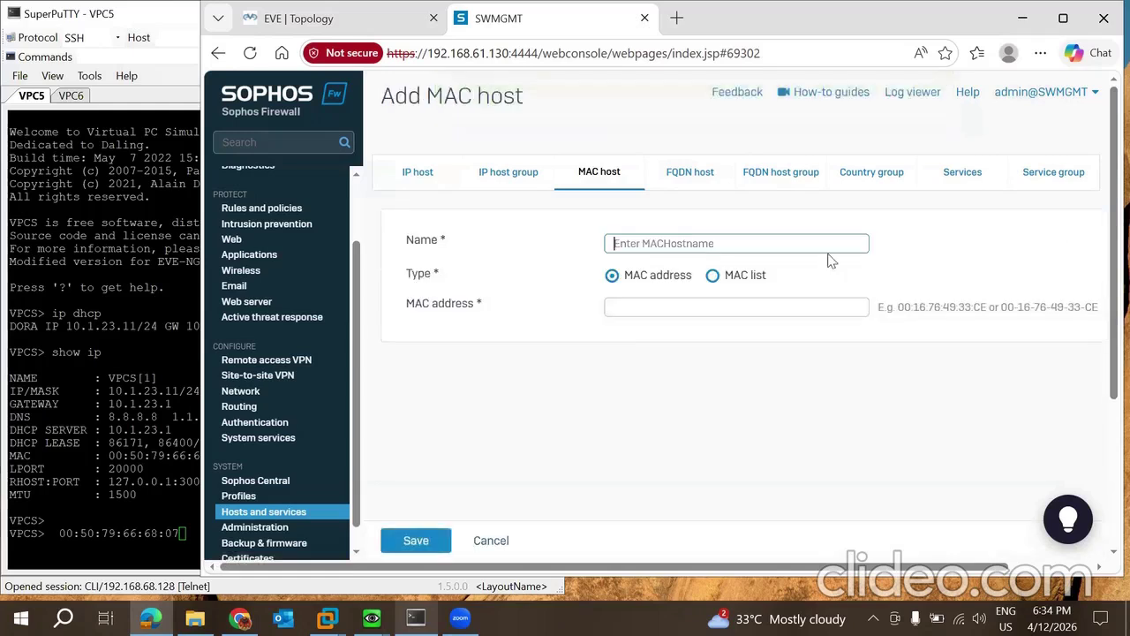
{"action": "left_click", "coordinate": [676, 242]}
{"action": "type", "text": "VPC6"}
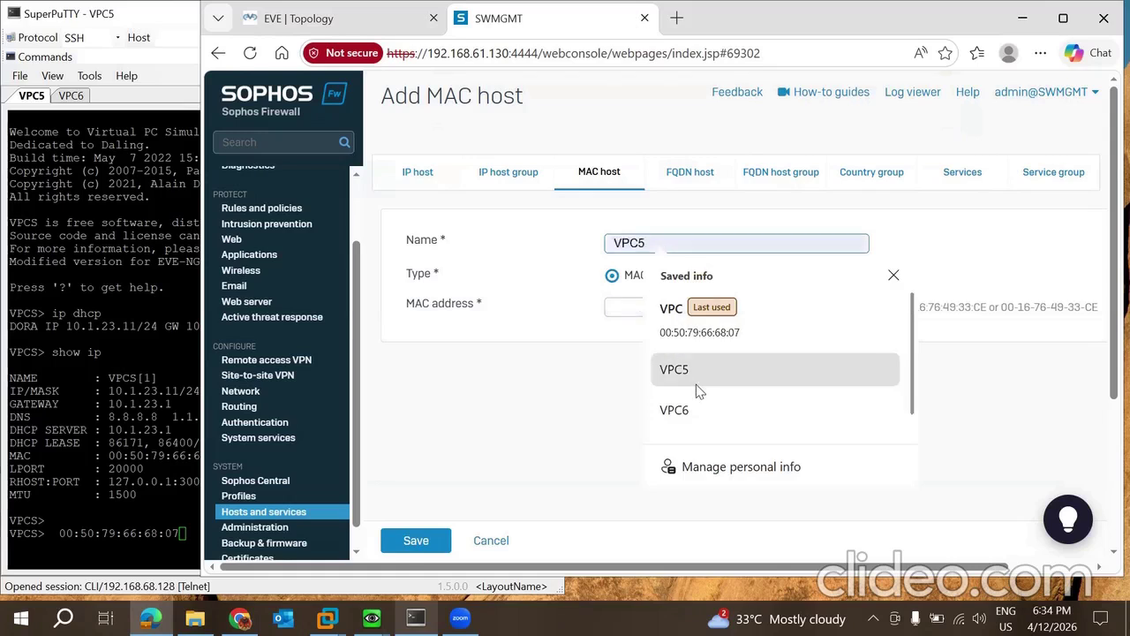
{"action": "left_click", "coordinate": [680, 409]}
{"action": "key", "text": "BackSpace"}
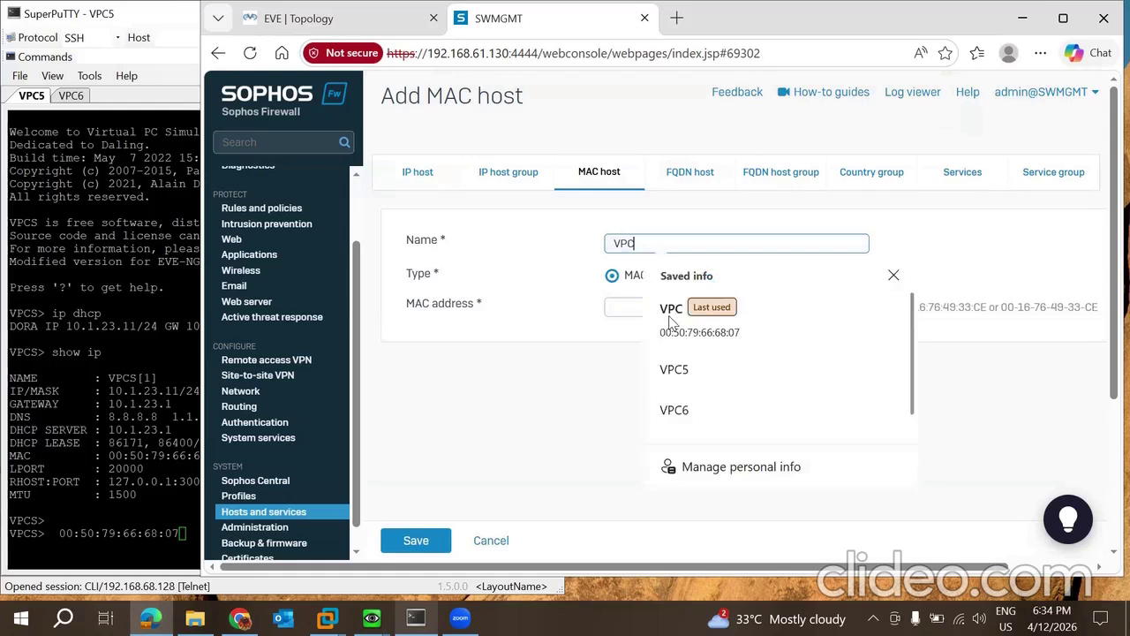
{"action": "type", "text": "_"}
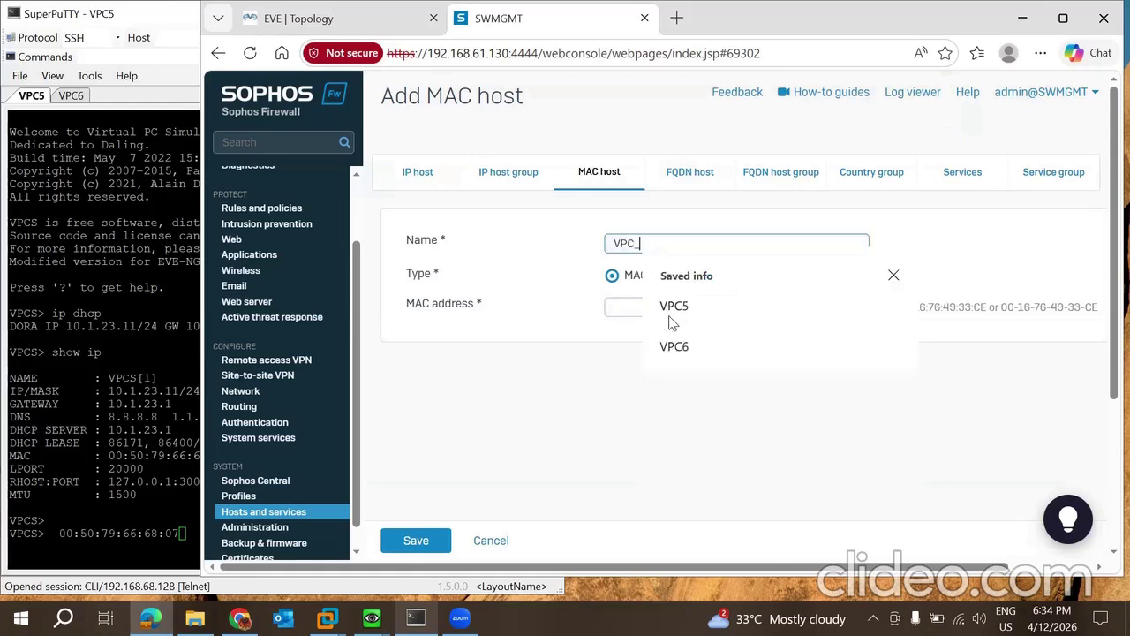
{"action": "type", "text": "6"}
{"action": "left_click", "coordinate": [615, 386]}
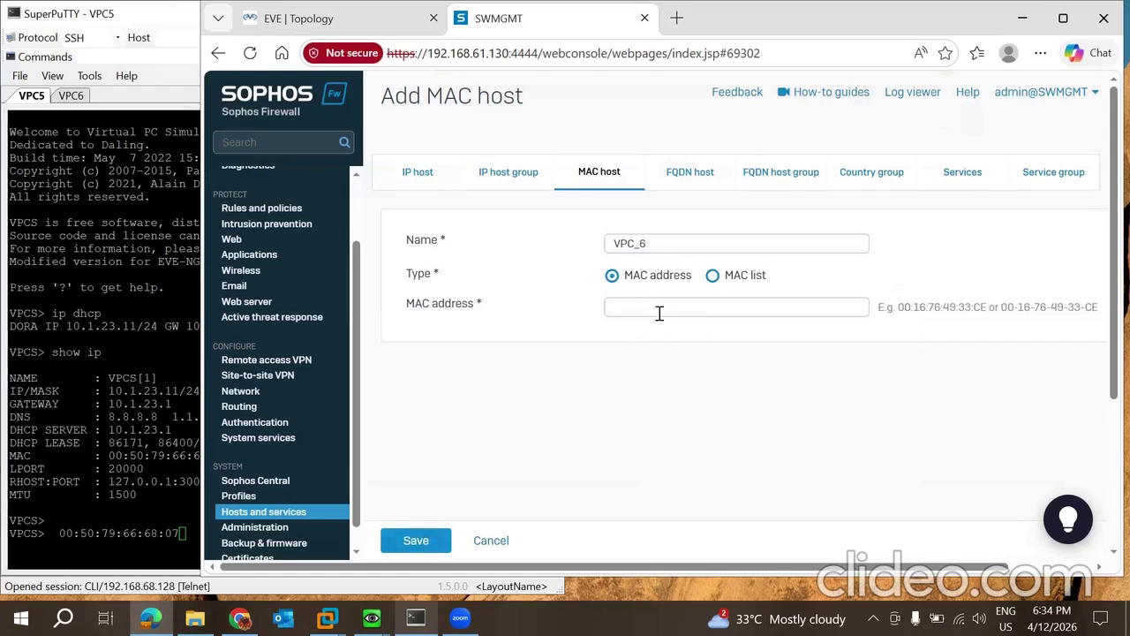
Run show ip on VPC6 in SuperPuTTY and check the lab topology in EVE.
{"action": "left_click", "coordinate": [70, 95]}
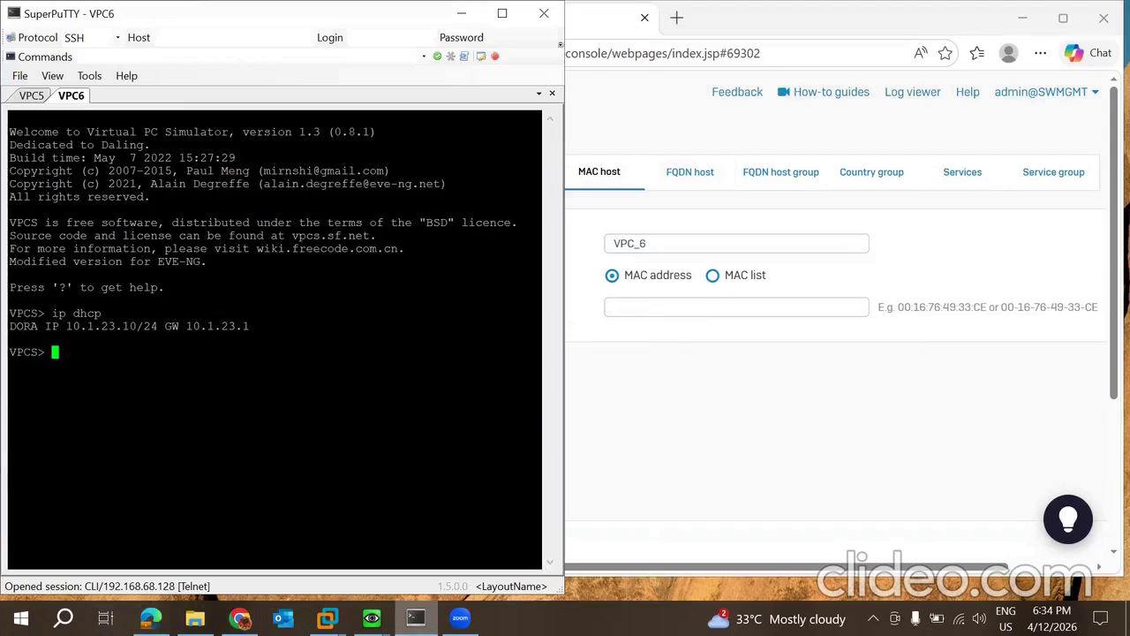
{"action": "type", "text": "show ip"}
{"action": "key", "text": "Return"}
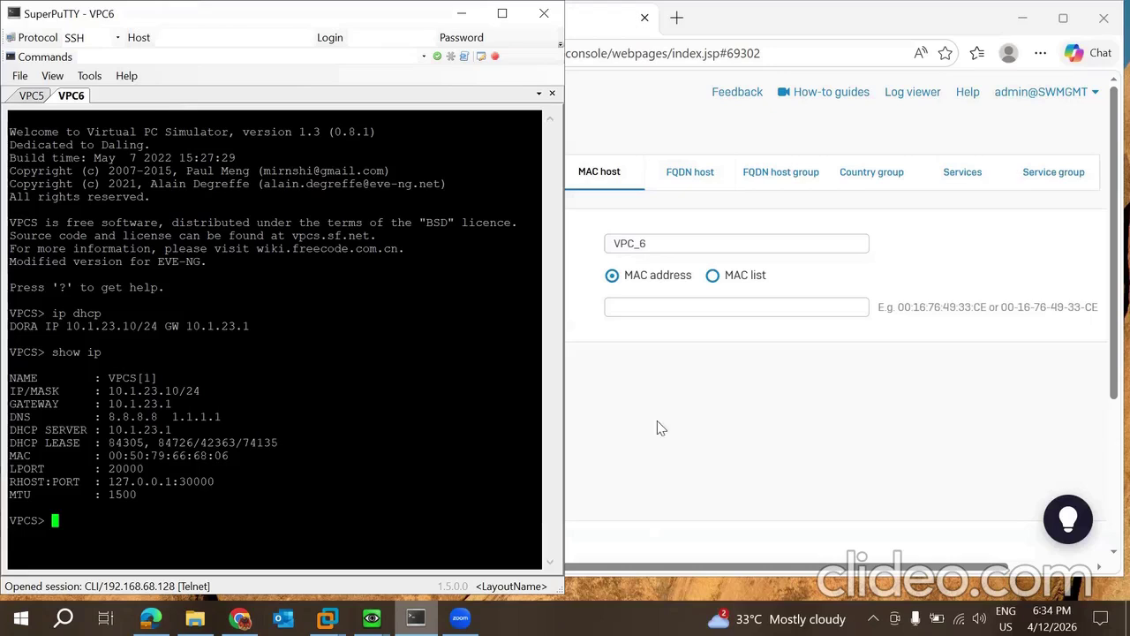
{"action": "left_click", "coordinate": [752, 395]}
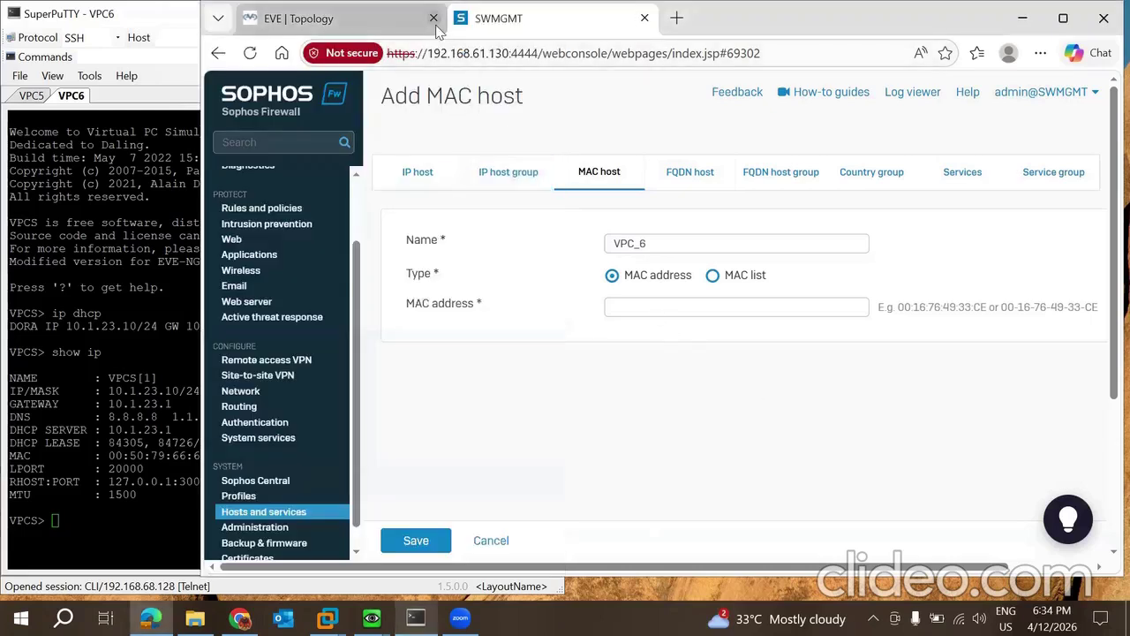
{"action": "left_click", "coordinate": [256, 27]}
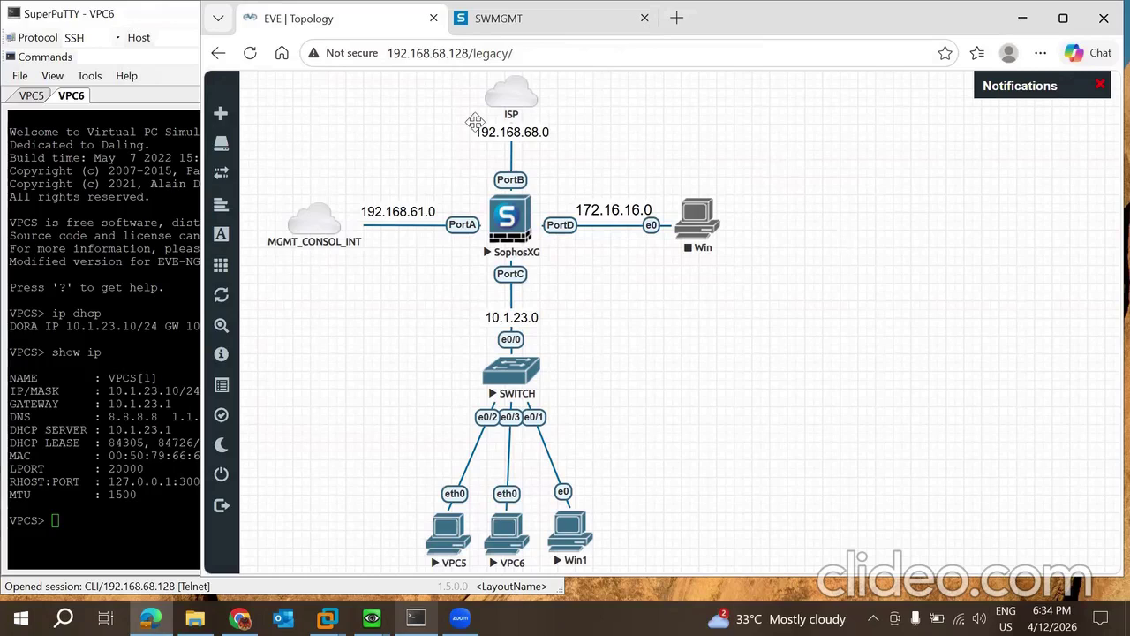
{"action": "key", "text": "ctrl+Tab"}
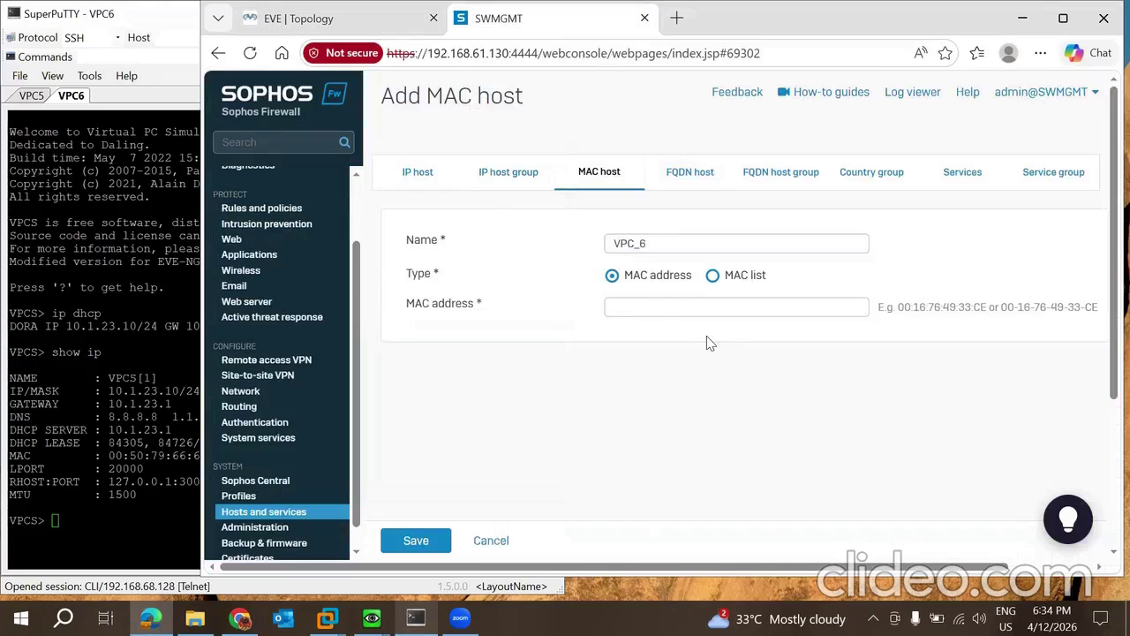
Fill in the MAC address with the saved entry 00:50:79:66:68:07 and remove its last digit.
{"action": "left_click", "coordinate": [654, 303]}
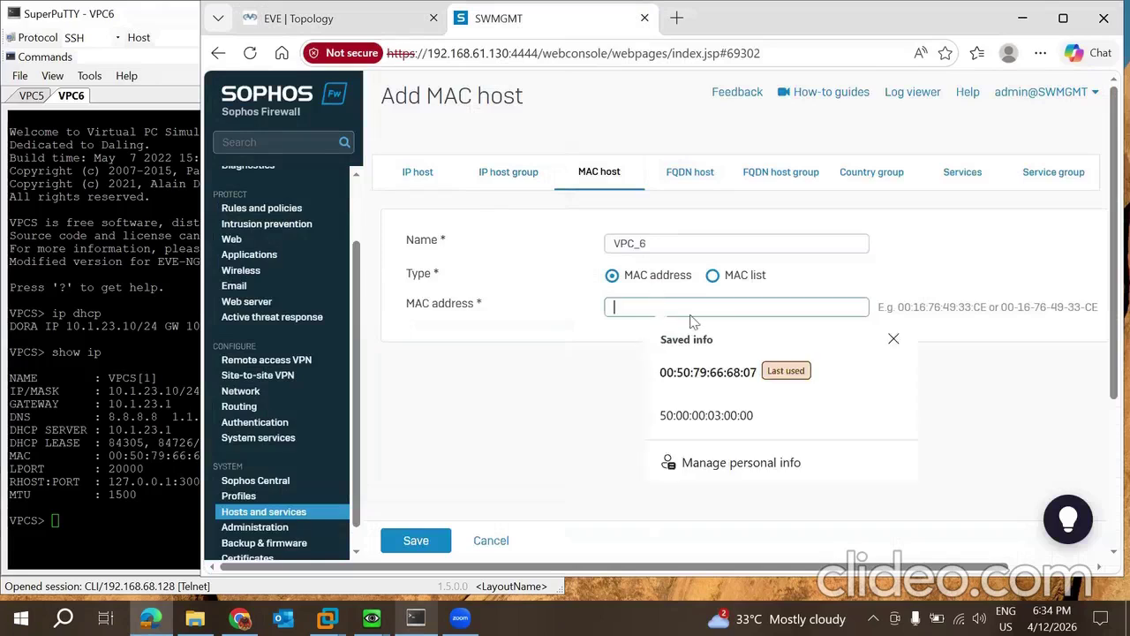
{"action": "left_click", "coordinate": [711, 371]}
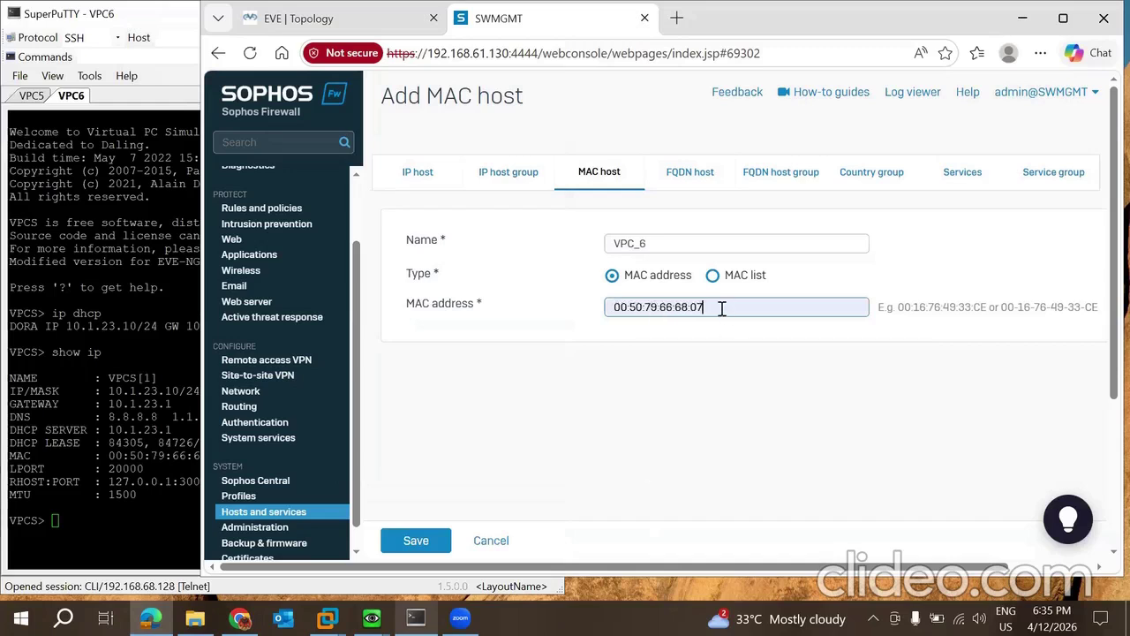
{"action": "key", "text": "BackSpace"}
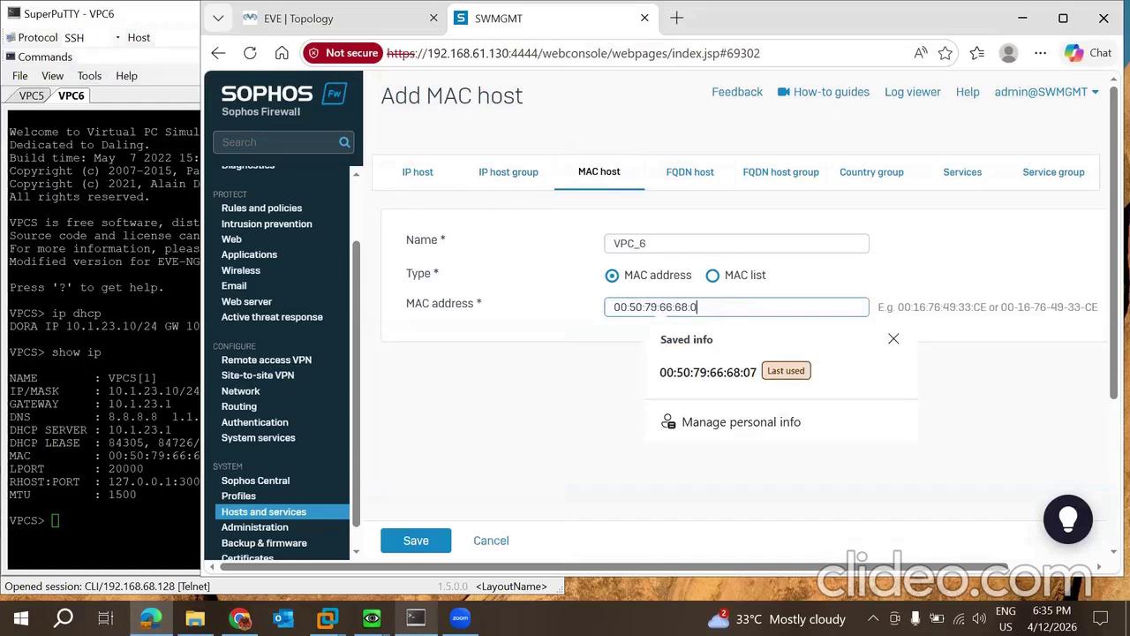
Resize and reposition the SuperPuTTY window so VPC6's MAC address is readable beside the firewall's MAC host form.
{"action": "left_click", "coordinate": [166, 237]}
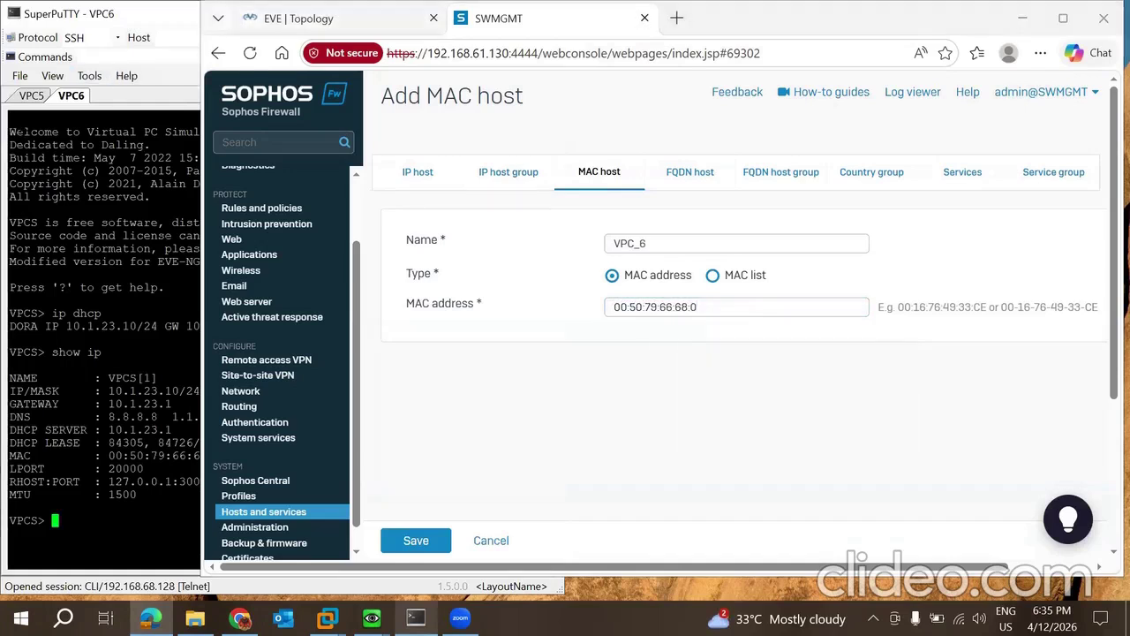
{"action": "left_click_drag", "start_coordinate": [146, 11], "coordinate": [147, 75]}
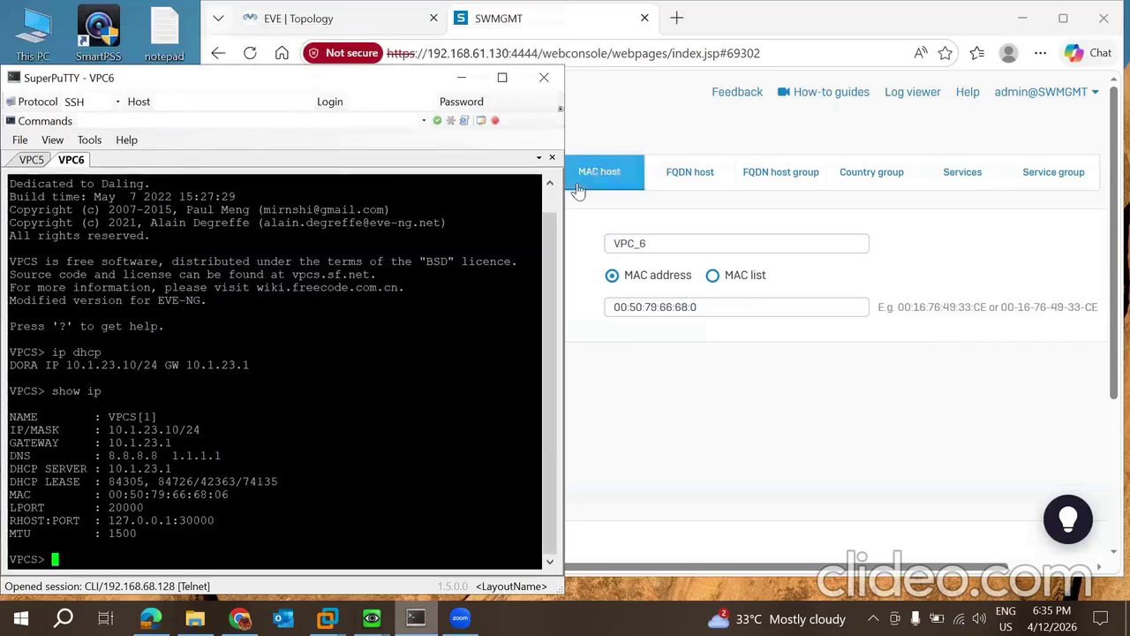
{"action": "left_click_drag", "start_coordinate": [563, 184], "coordinate": [215, 186]}
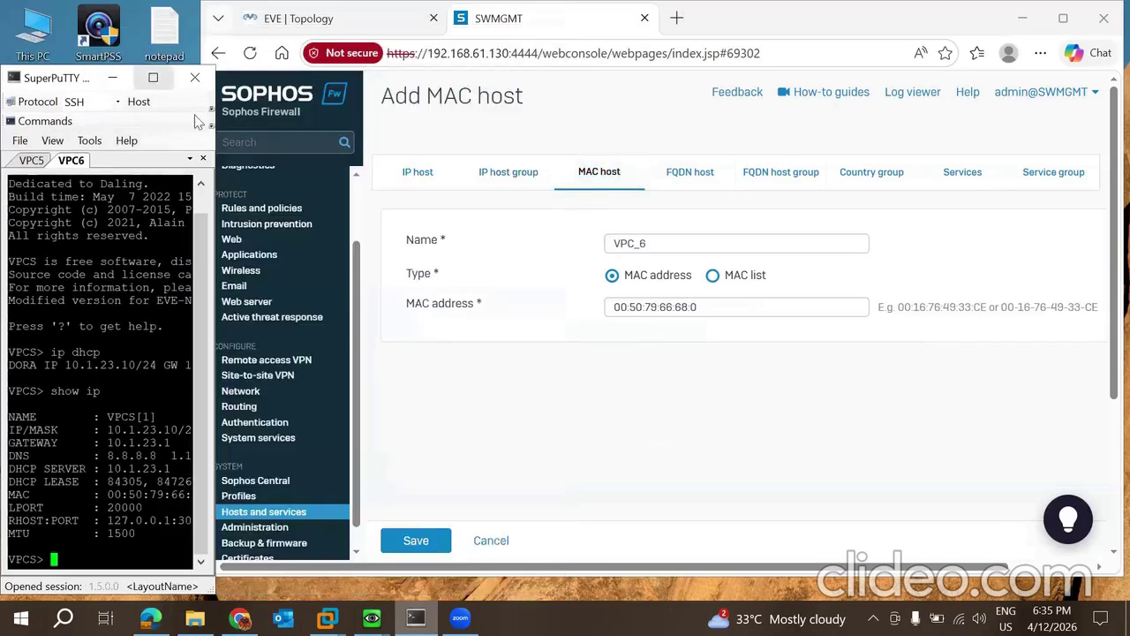
{"action": "left_click", "coordinate": [153, 77]}
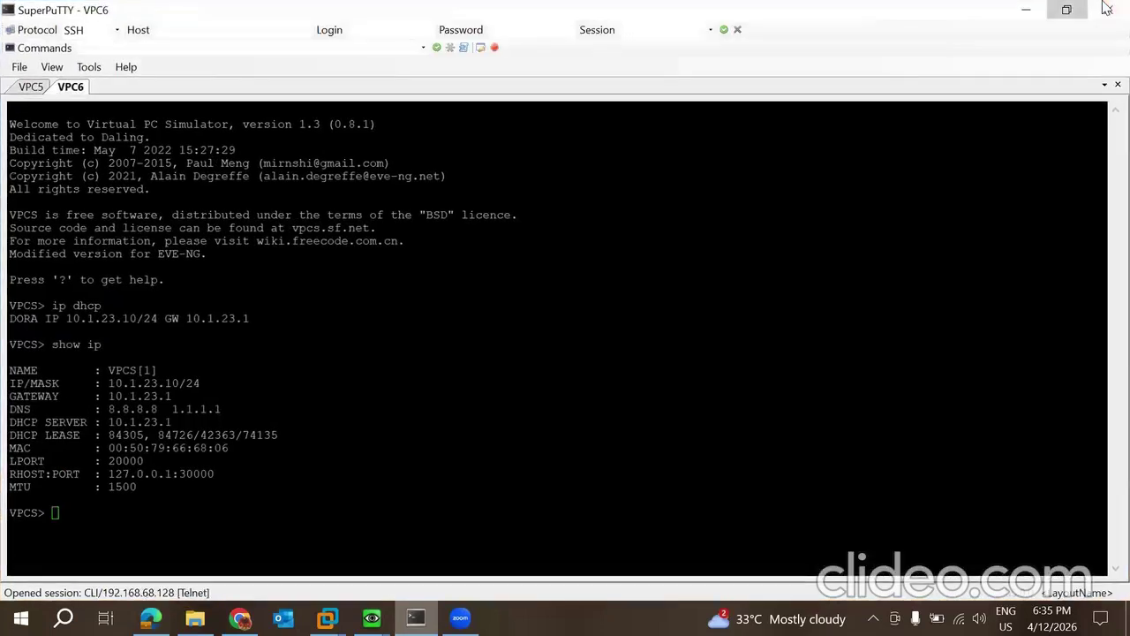
{"action": "left_click", "coordinate": [1067, 9]}
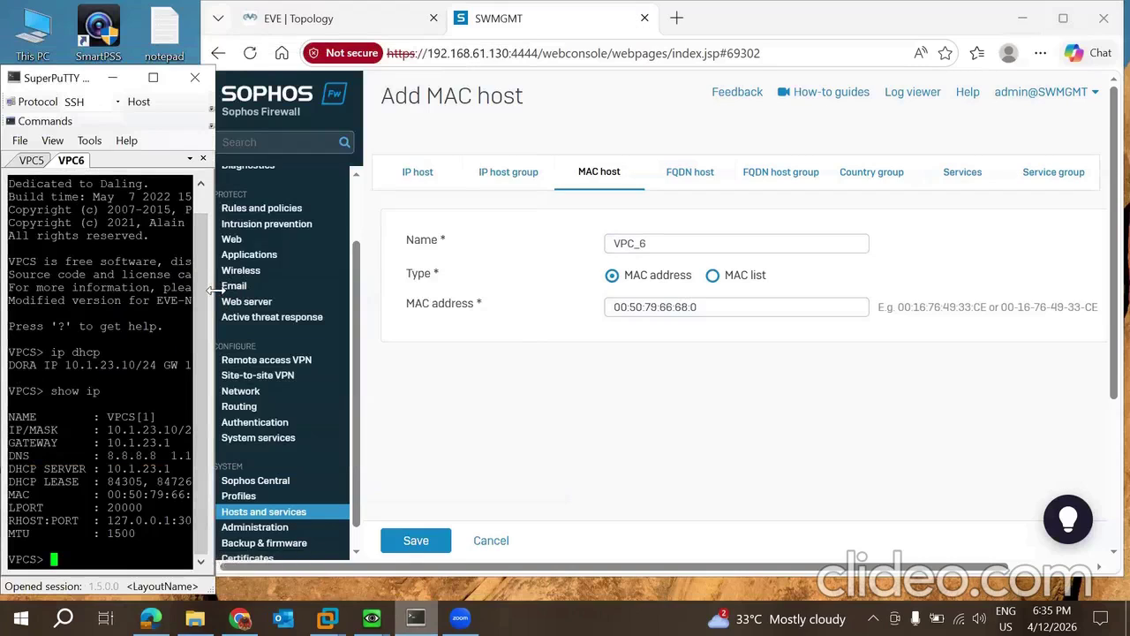
{"action": "left_click_drag", "start_coordinate": [213, 289], "coordinate": [381, 289]}
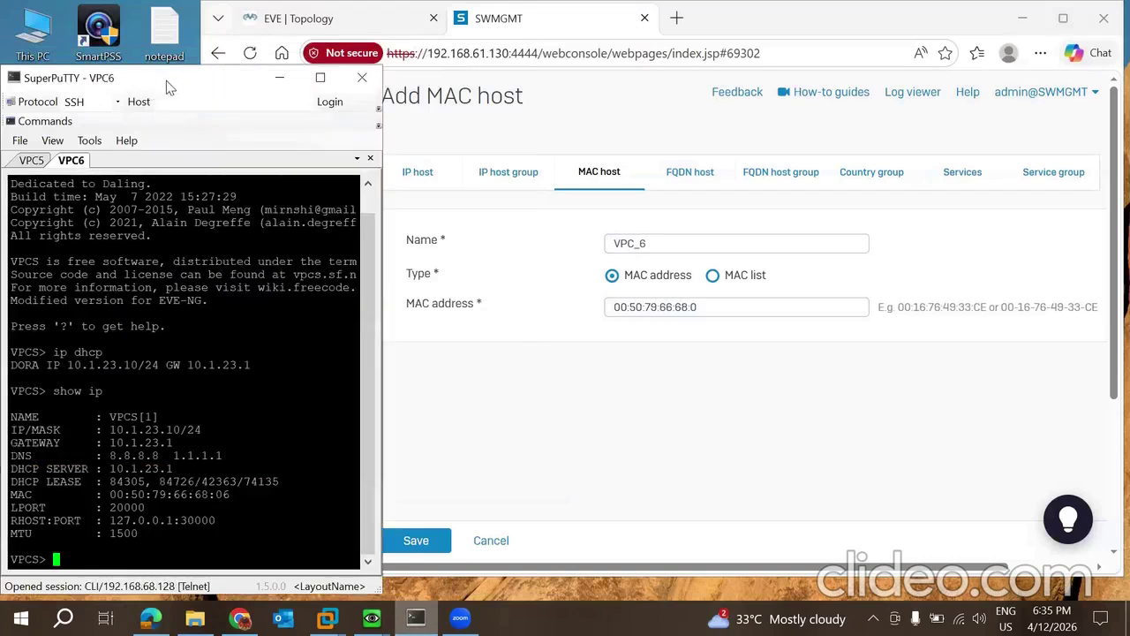
{"action": "left_click_drag", "start_coordinate": [159, 87], "coordinate": [45, 63]}
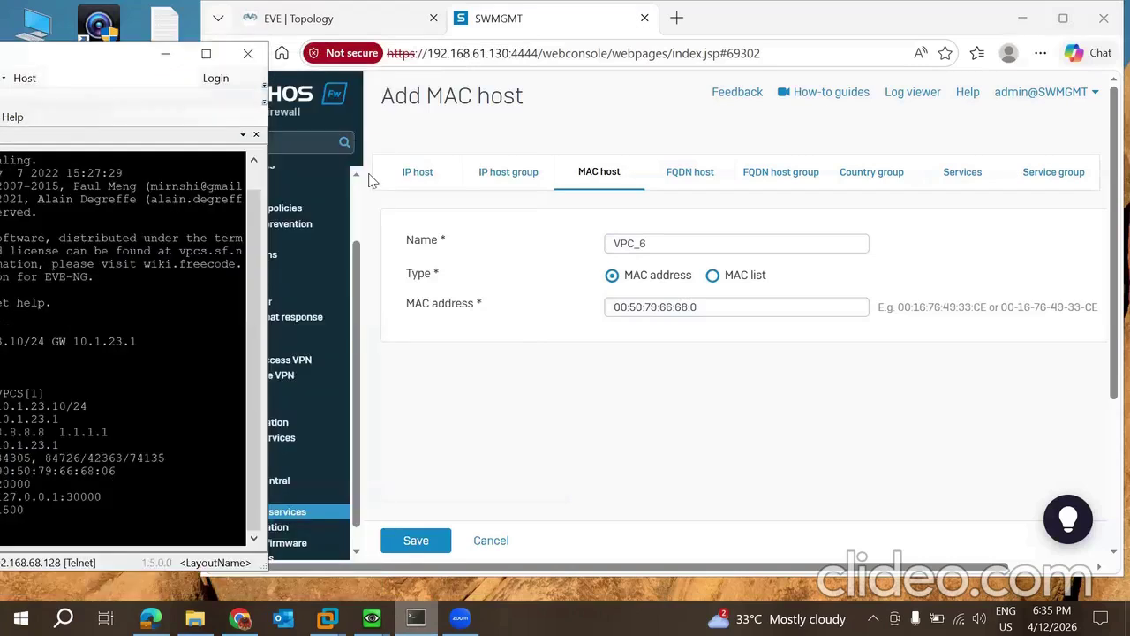
{"action": "left_click", "coordinate": [563, 430]}
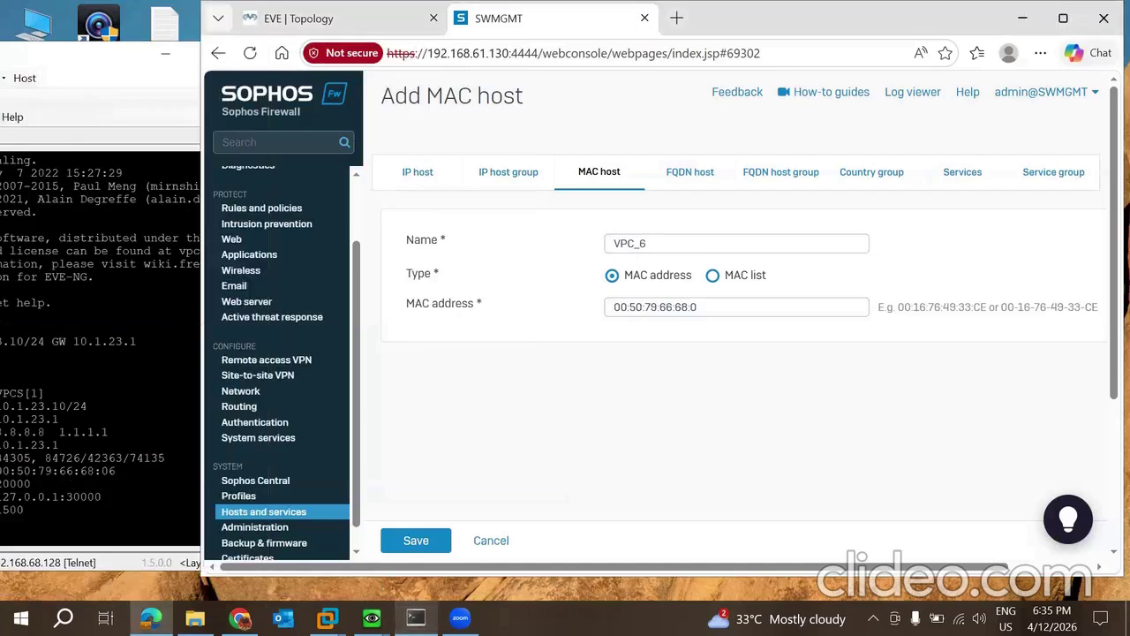
{"action": "left_click", "coordinate": [97, 55]}
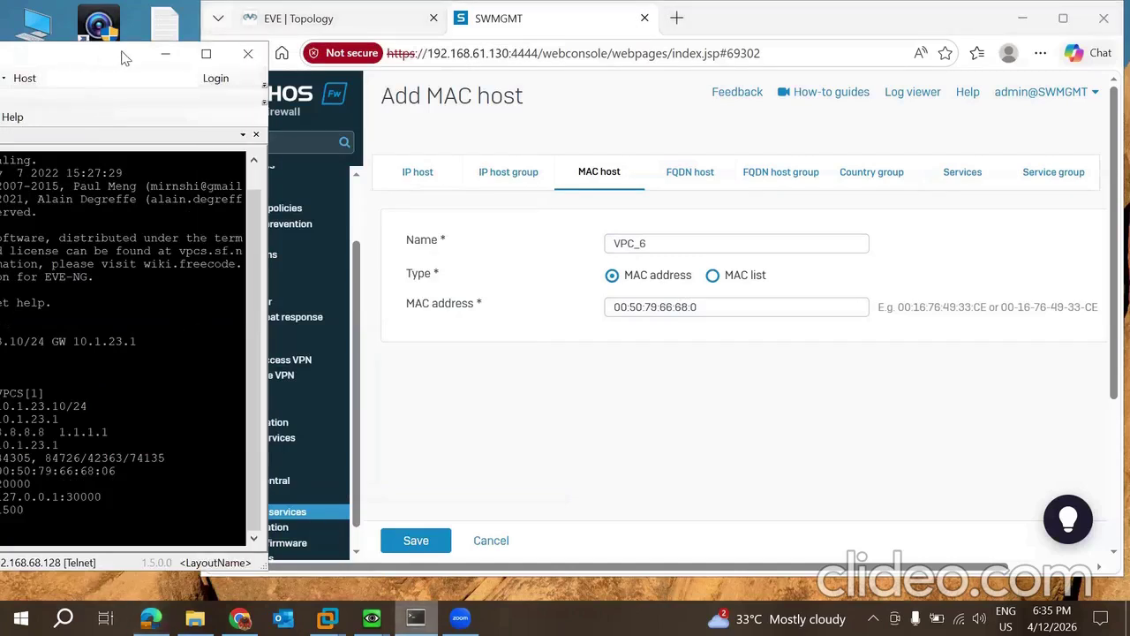
{"action": "left_click_drag", "start_coordinate": [75, 53], "coordinate": [99, 53]}
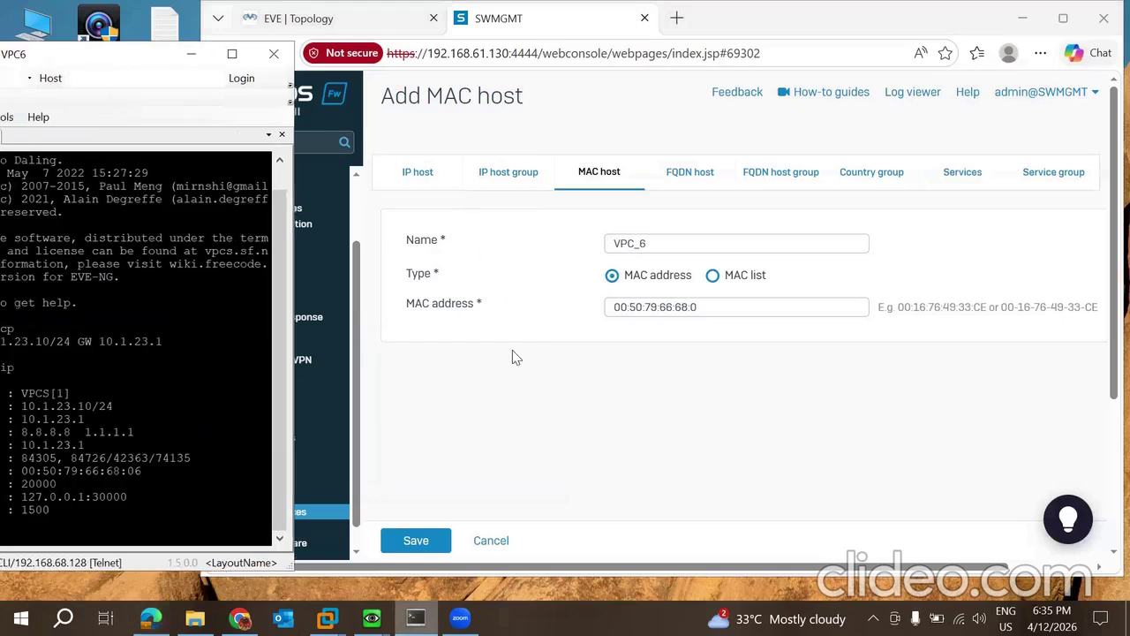
{"action": "left_click", "coordinate": [516, 436]}
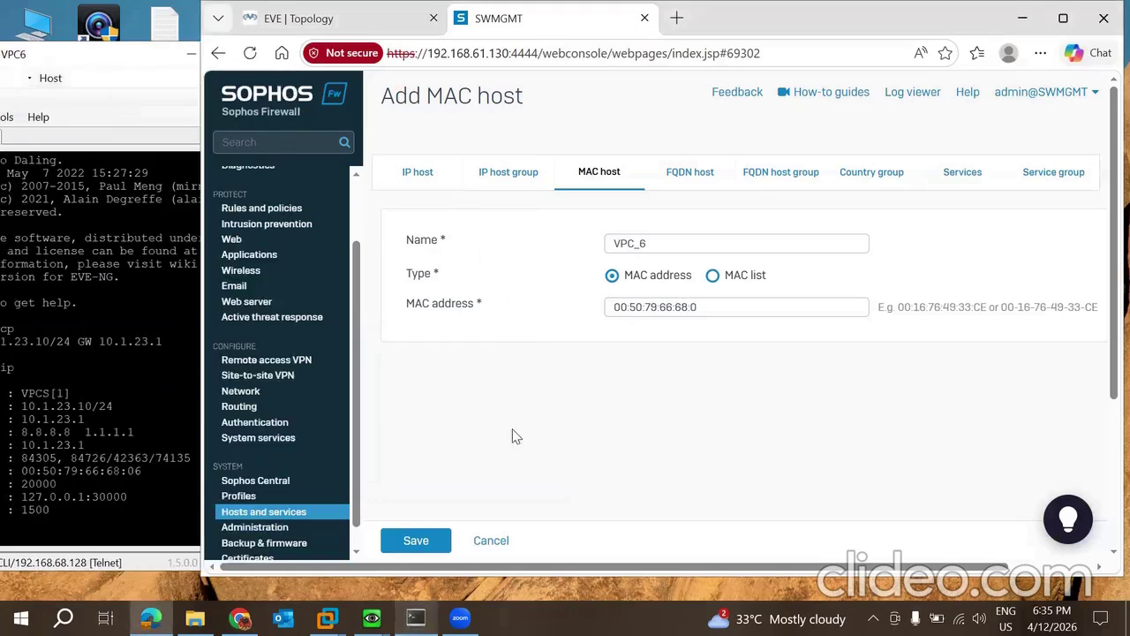
Complete the VPC_6 host's MAC address as 00:50:79:66:68:06 and save the MAC host.
{"action": "left_click", "coordinate": [702, 309]}
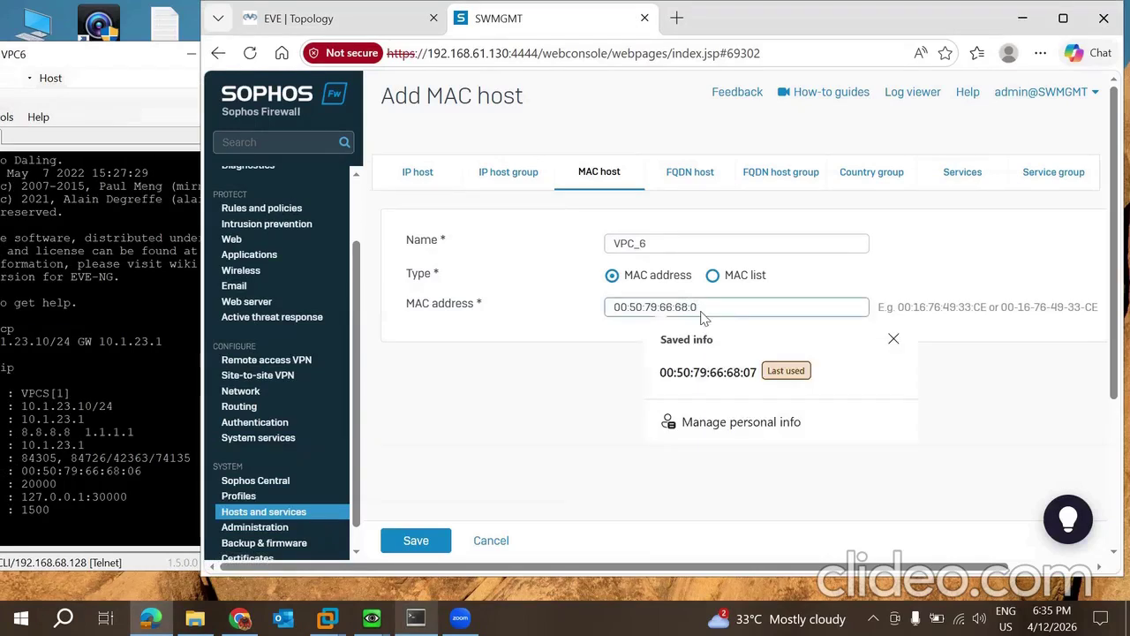
{"action": "type", "text": "6"}
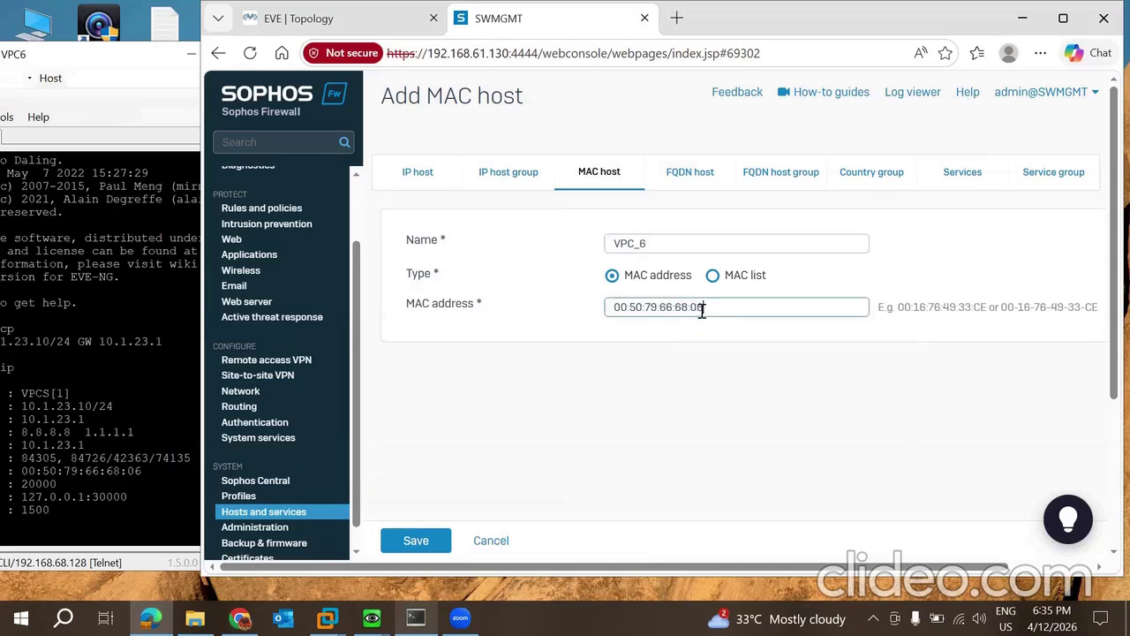
{"action": "left_click", "coordinate": [674, 470]}
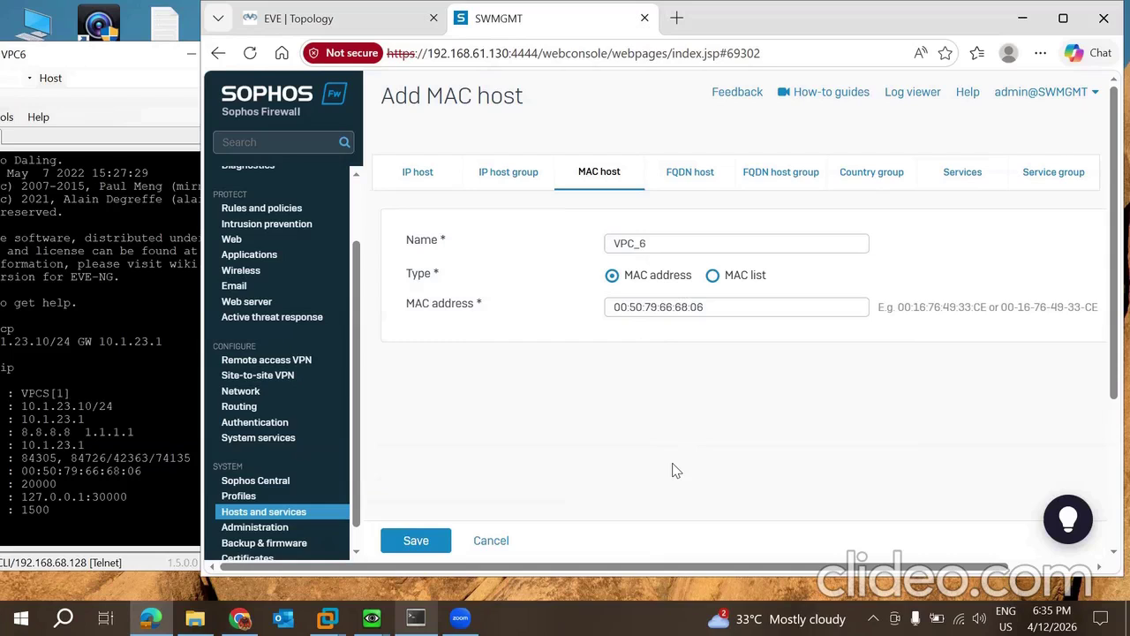
{"action": "left_click", "coordinate": [408, 546]}
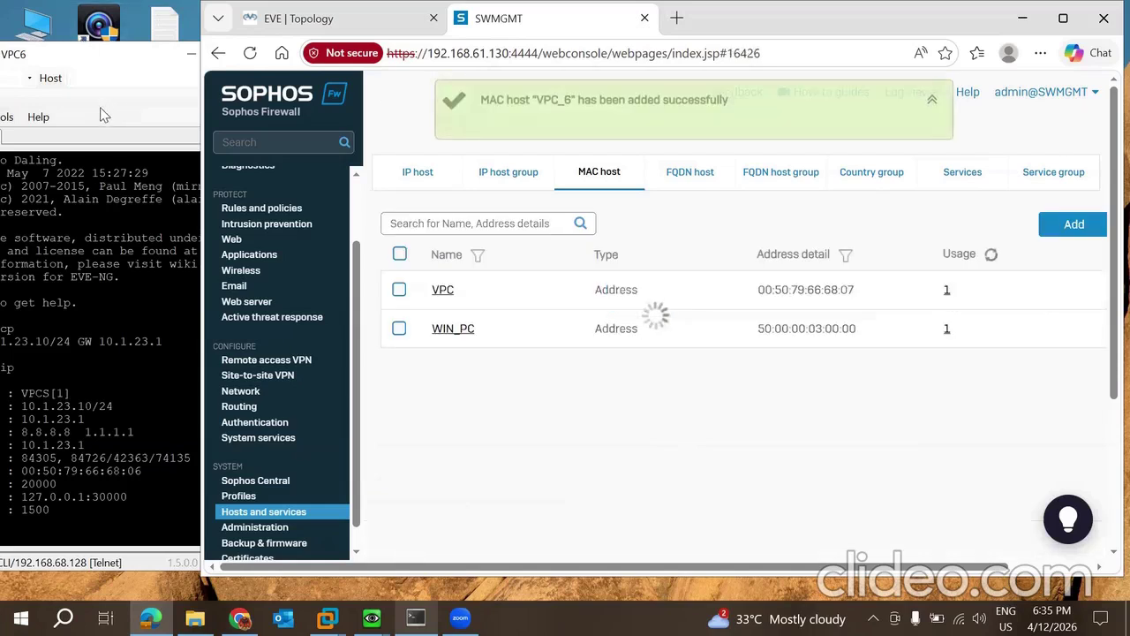
Open the firewall's IP host list, minimize SuperPuTTY and maximize the browser window.
{"action": "left_click", "coordinate": [101, 116]}
{"action": "left_click_drag", "start_coordinate": [104, 60], "coordinate": [189, 53]}
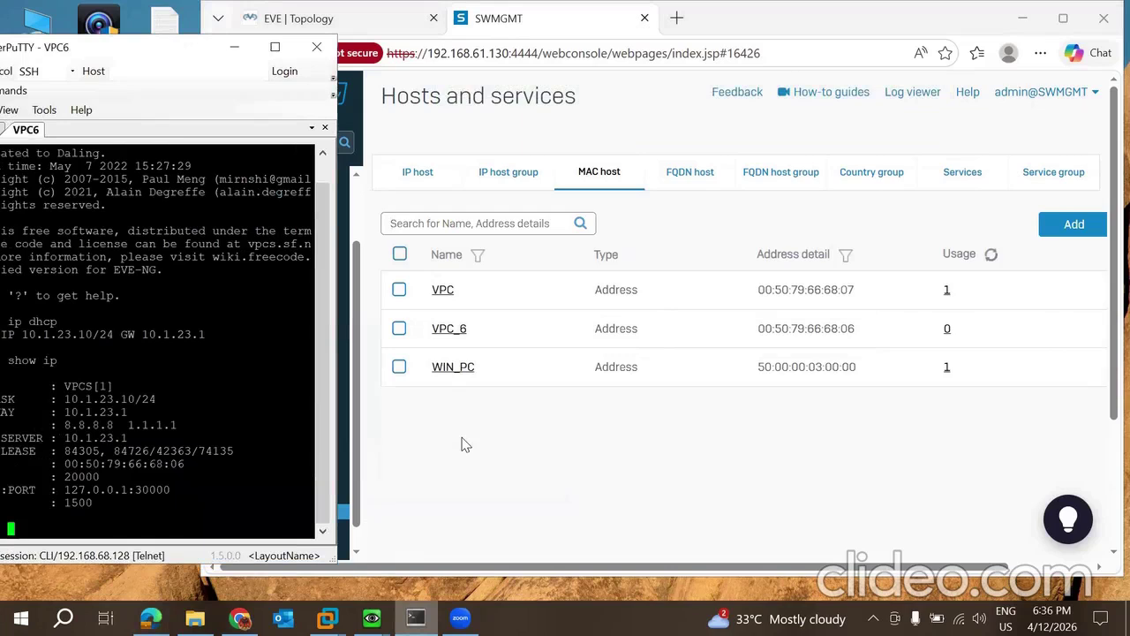
{"action": "left_click", "coordinate": [409, 172]}
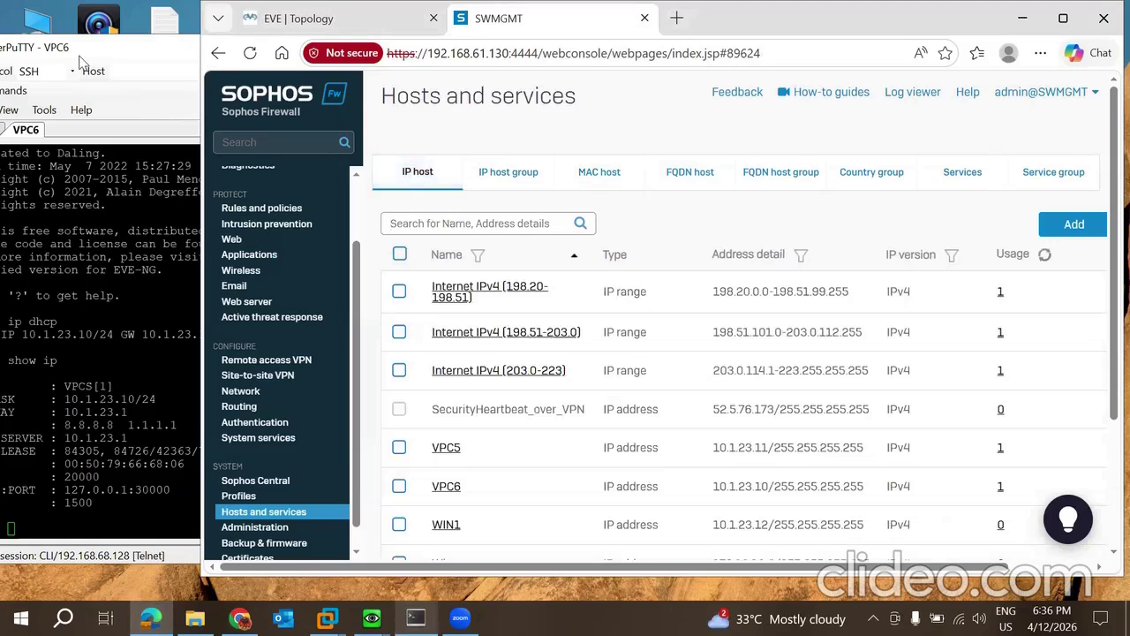
{"action": "left_click", "coordinate": [129, 62]}
{"action": "key", "text": "super+Down"}
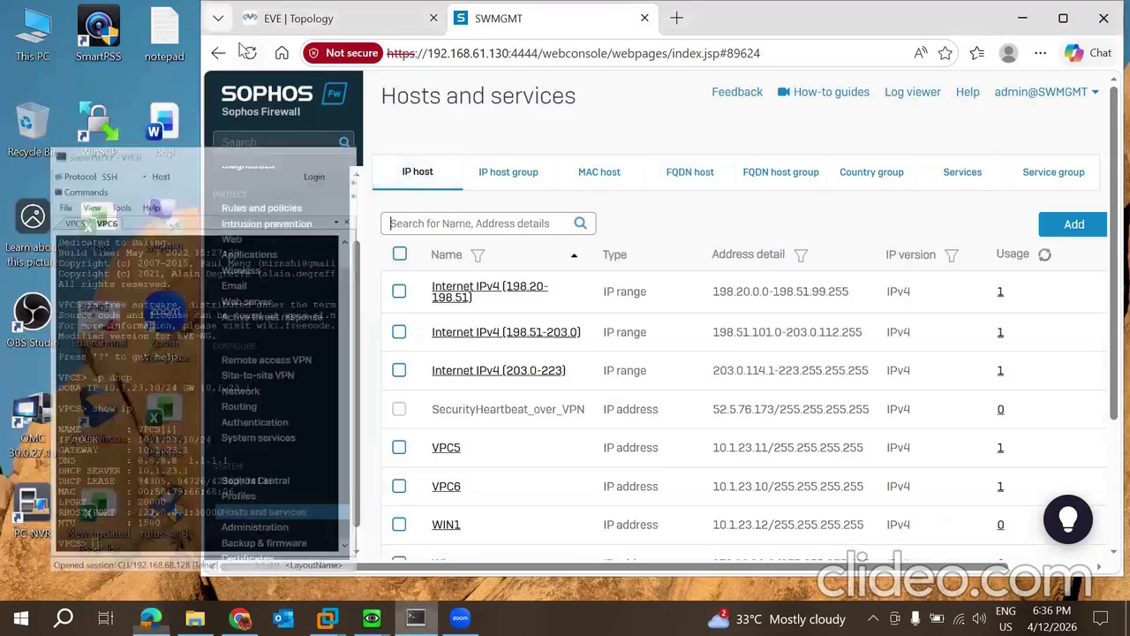
{"action": "left_click", "coordinate": [1064, 18]}
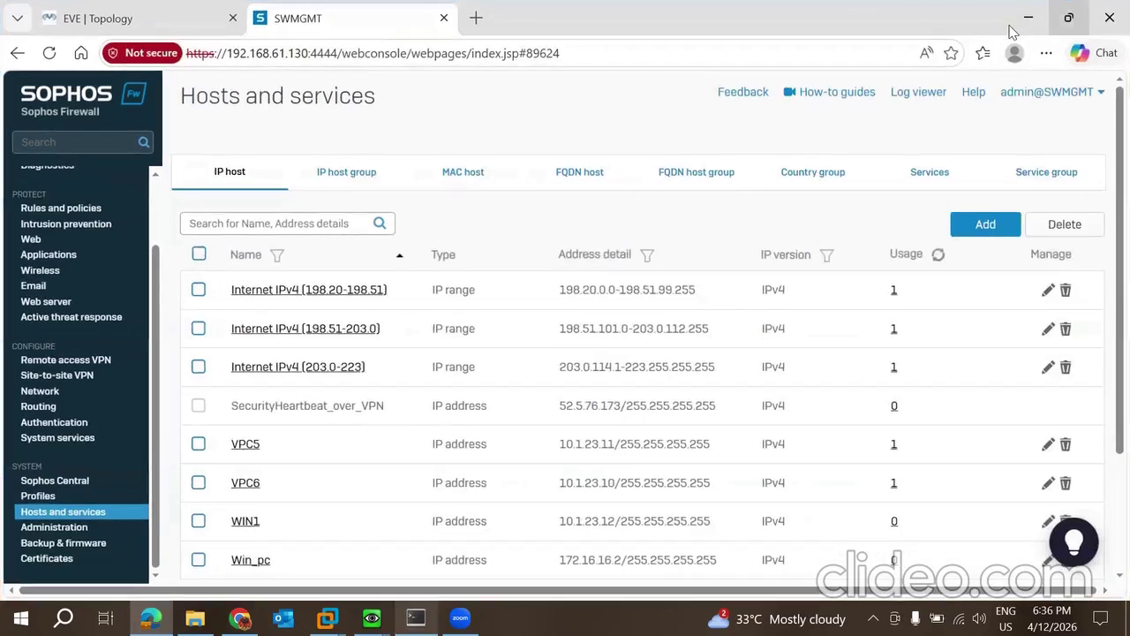
Start adding an IP host group in the hosts and services and name it HOST_GROUP.
{"action": "left_click", "coordinate": [64, 210]}
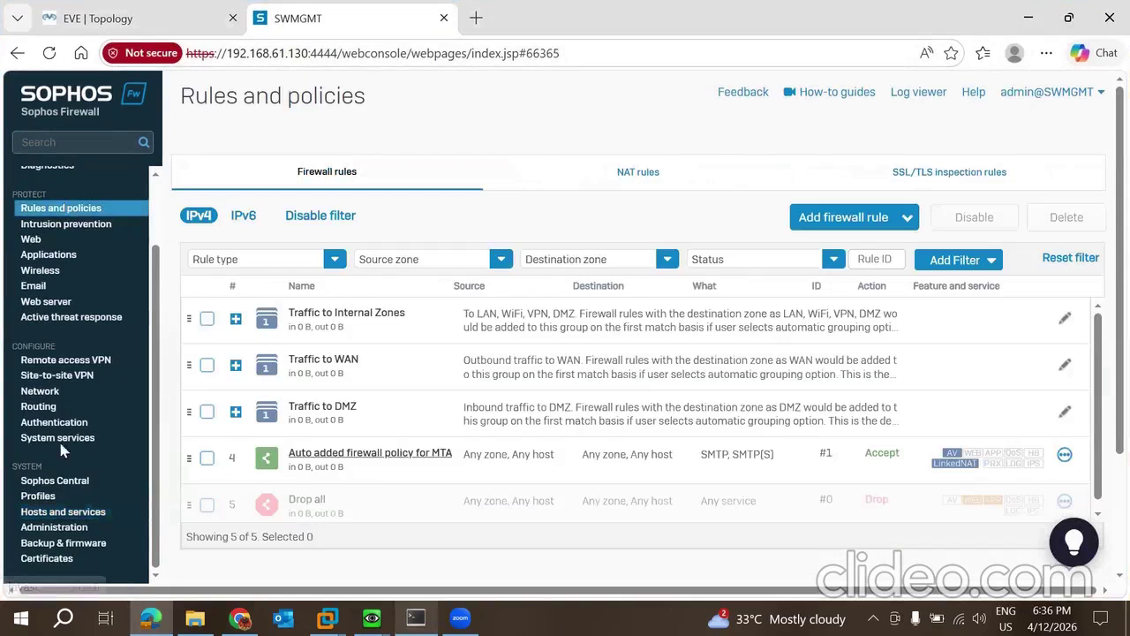
{"action": "left_click", "coordinate": [82, 511]}
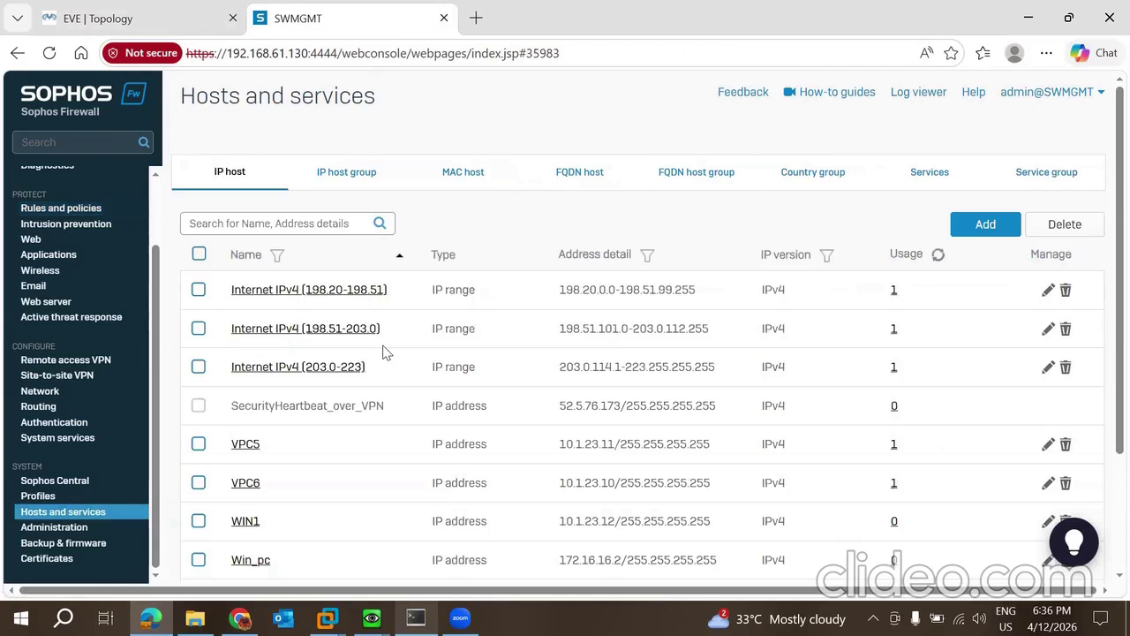
{"action": "left_click", "coordinate": [345, 177]}
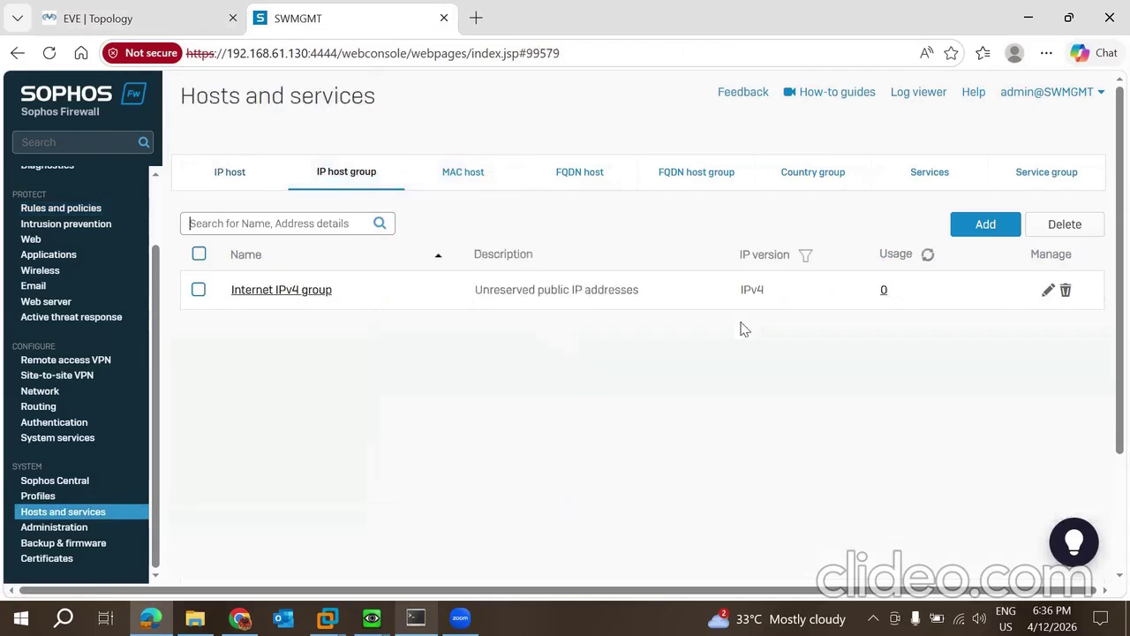
{"action": "left_click", "coordinate": [989, 226]}
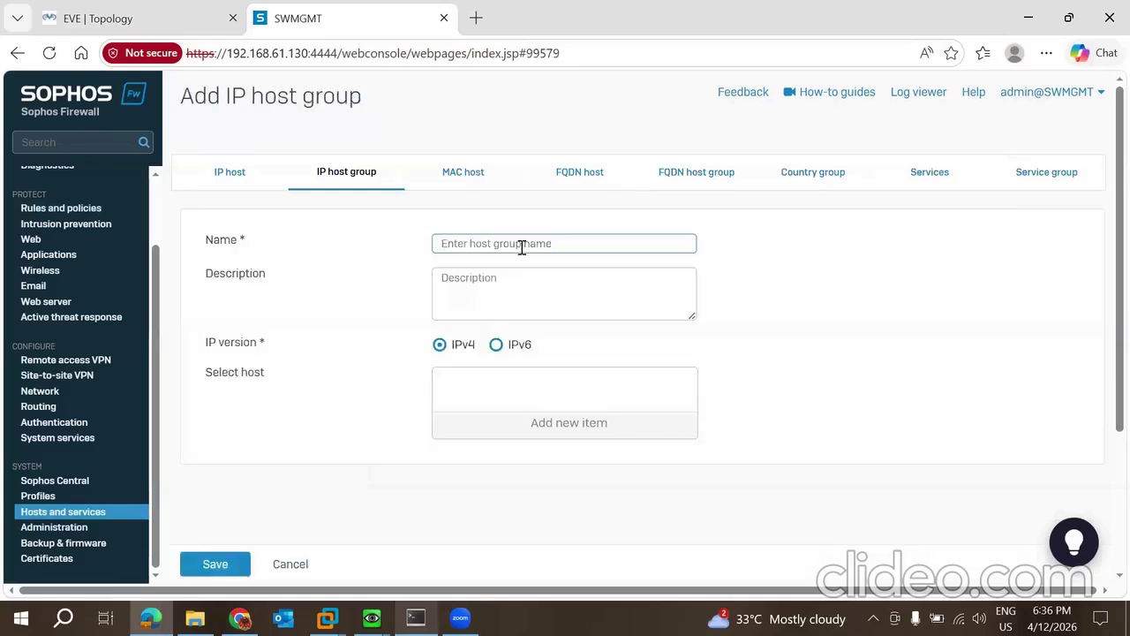
{"action": "left_click", "coordinate": [522, 248]}
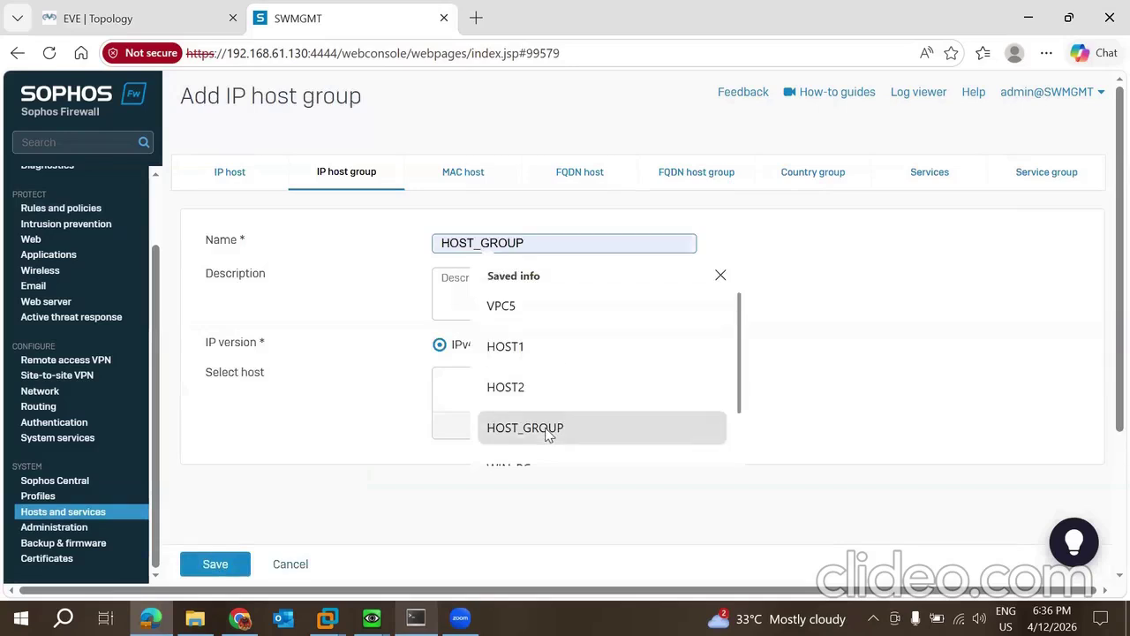
{"action": "scroll", "coordinate": [545, 435], "scroll_direction": "down", "scroll_amount": 1}
{"action": "scroll", "coordinate": [575, 388], "scroll_direction": "up", "scroll_amount": 1}
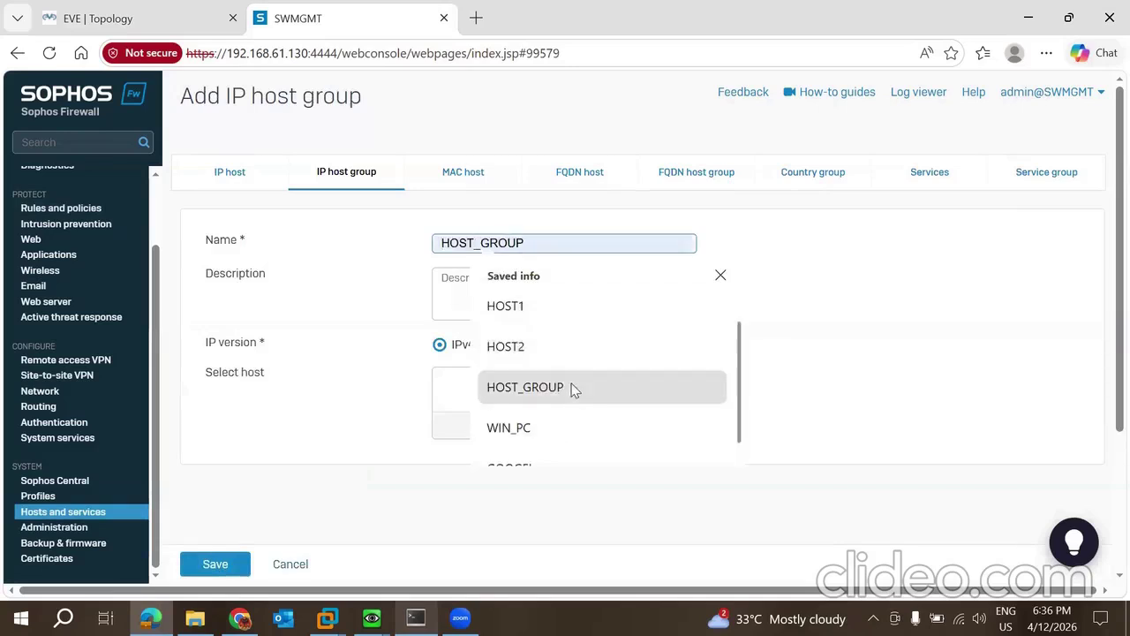
{"action": "left_click", "coordinate": [555, 389]}
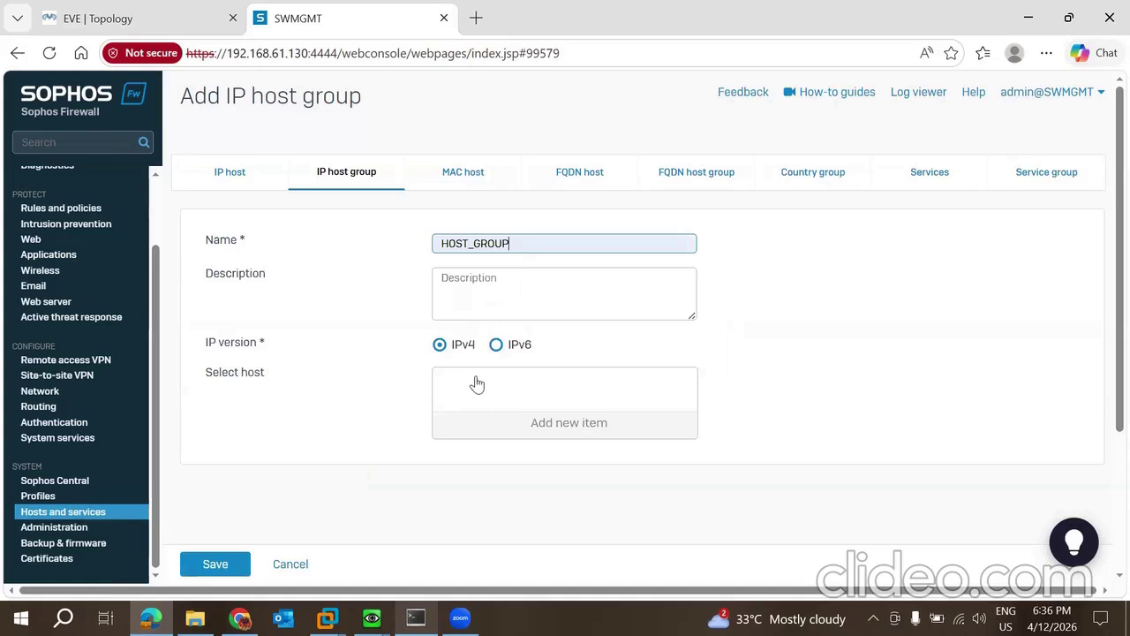
Add the hosts VPC5, VPC6 and Win_pc to the IP host group and save it.
{"action": "left_click", "coordinate": [559, 430]}
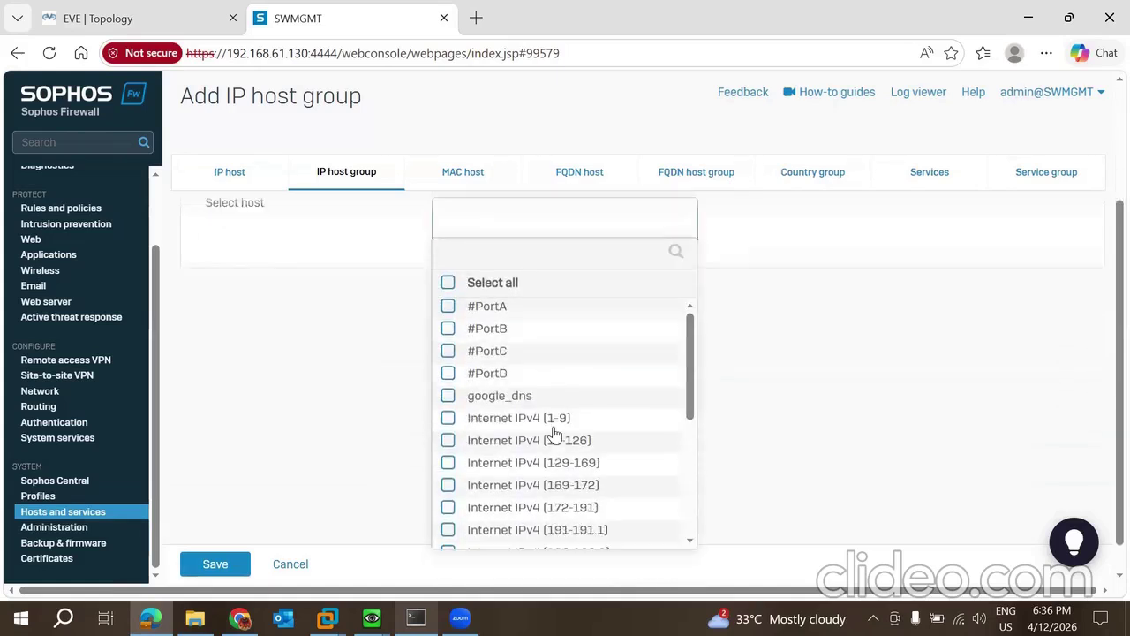
{"action": "scroll", "coordinate": [513, 437], "scroll_direction": "down", "scroll_amount": 4}
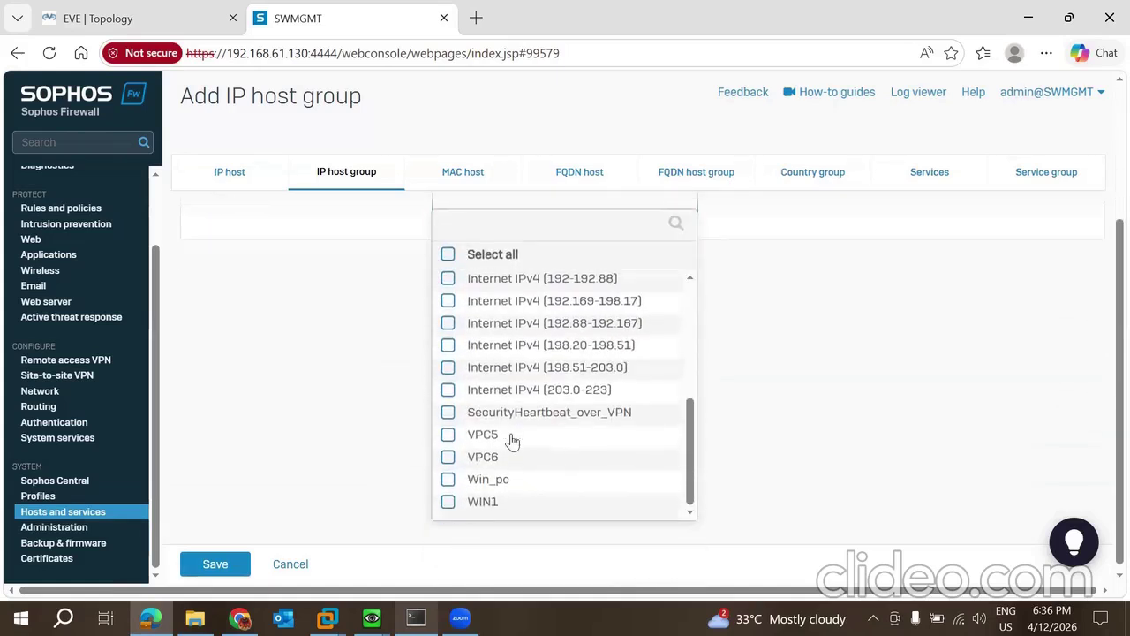
{"action": "left_click", "coordinate": [447, 437]}
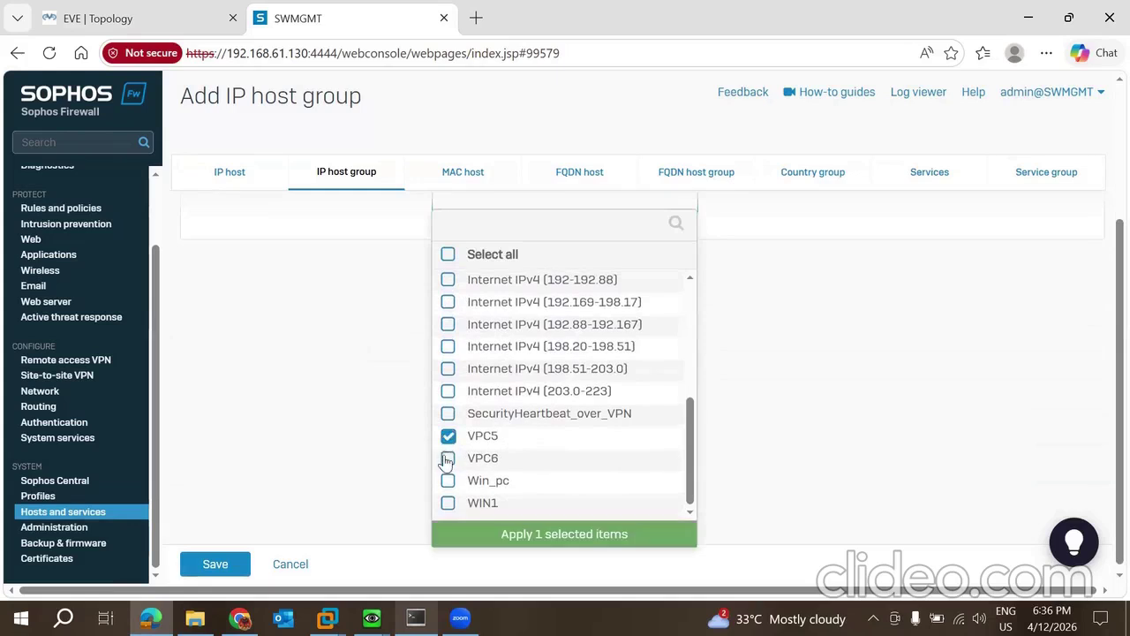
{"action": "left_click", "coordinate": [448, 460]}
{"action": "left_click", "coordinate": [448, 481]}
{"action": "left_click", "coordinate": [548, 535]}
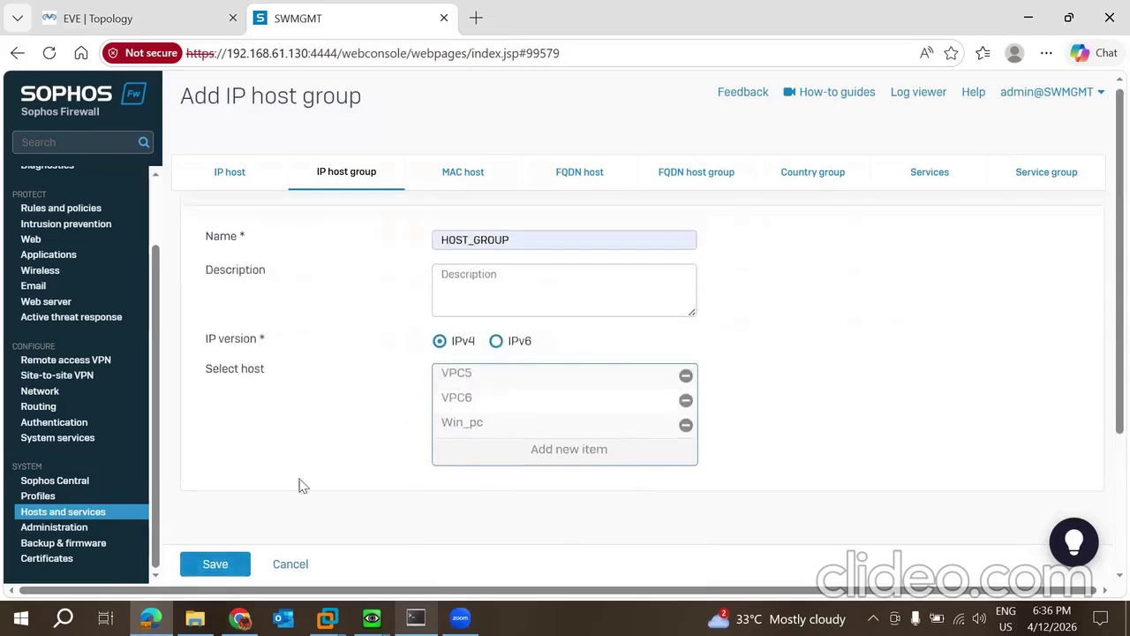
{"action": "left_click", "coordinate": [214, 566]}
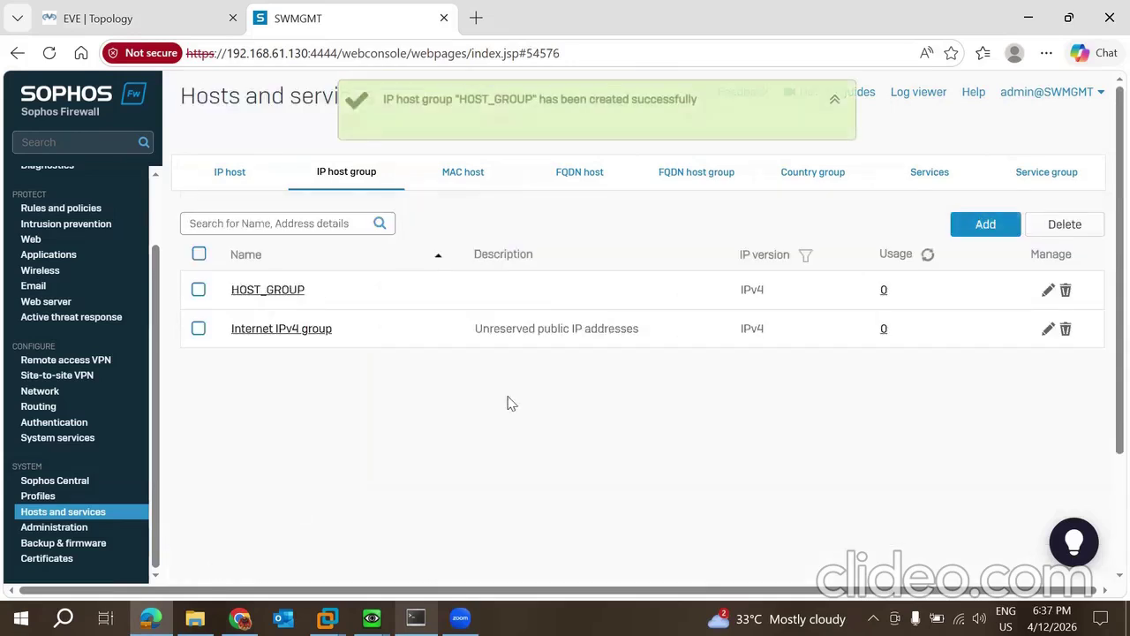
Start adding a new firewall rule in the rules and policies and name it "lan rule".
{"action": "left_click", "coordinate": [86, 210]}
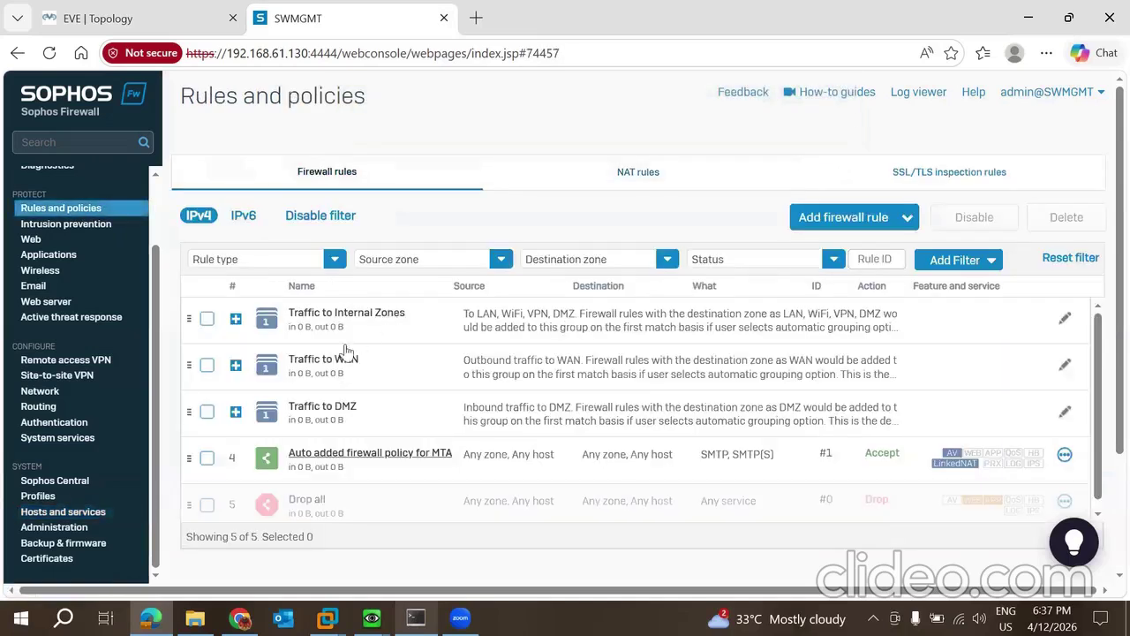
{"action": "left_click", "coordinate": [852, 226]}
{"action": "left_click", "coordinate": [761, 264]}
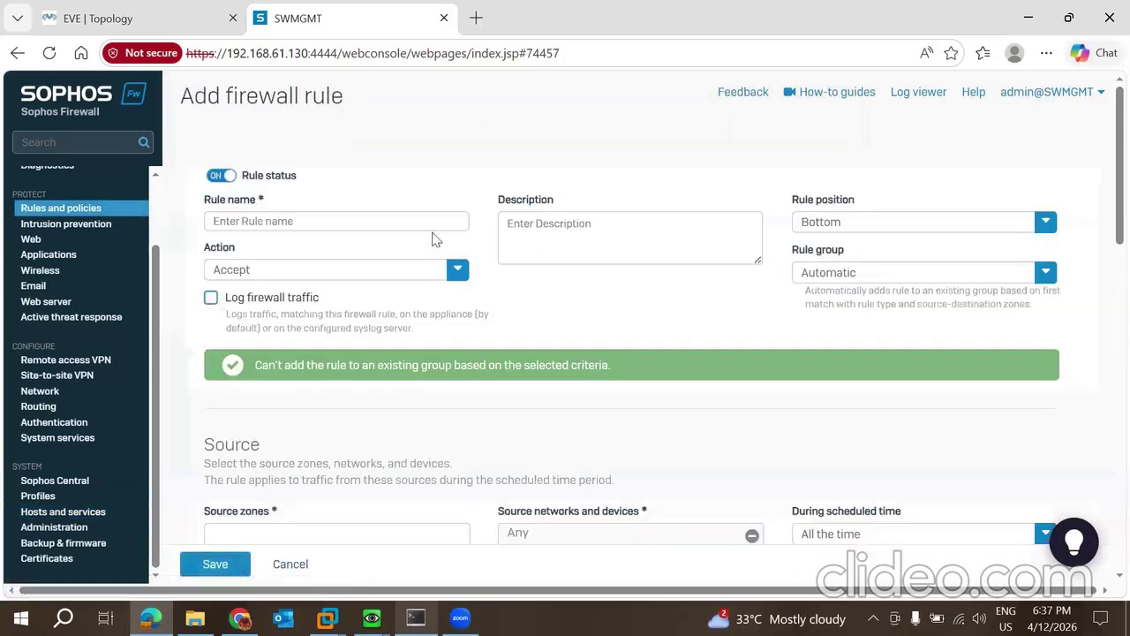
{"action": "left_click", "coordinate": [381, 222]}
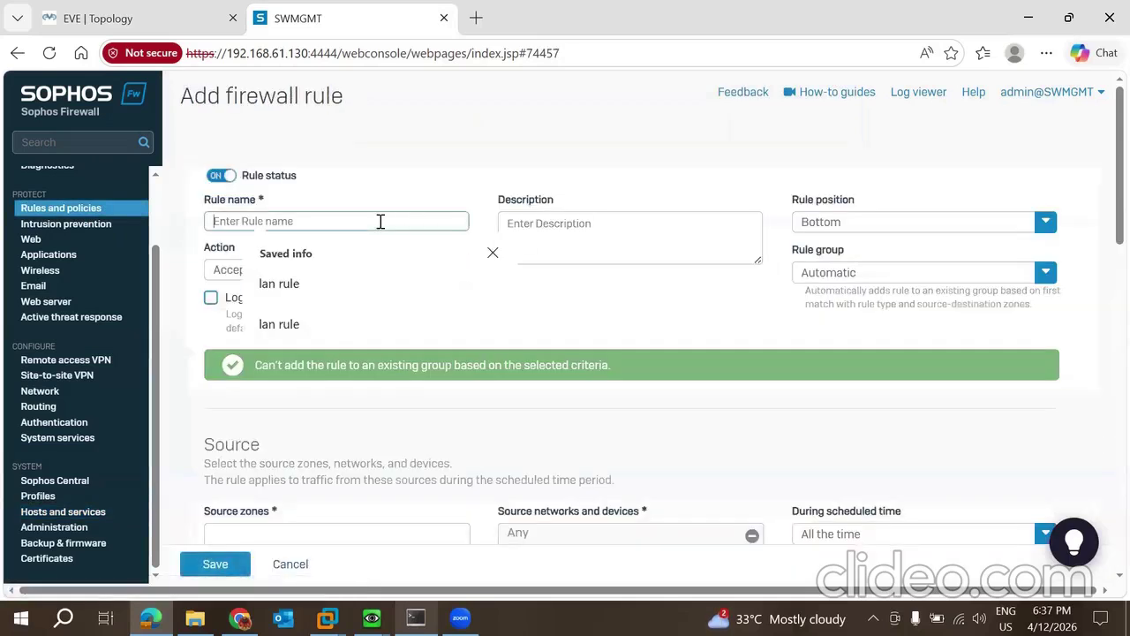
{"action": "left_click", "coordinate": [292, 284]}
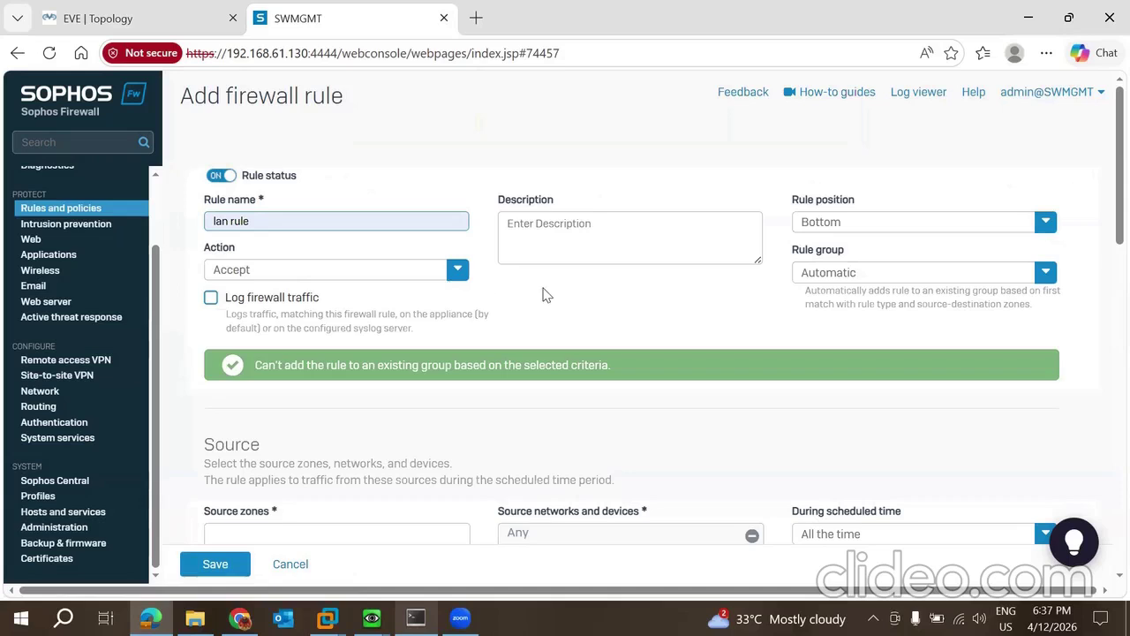
Set the firewall rule's position to Top and its rule group to None.
{"action": "left_click", "coordinate": [1045, 221]}
{"action": "left_click", "coordinate": [780, 304]}
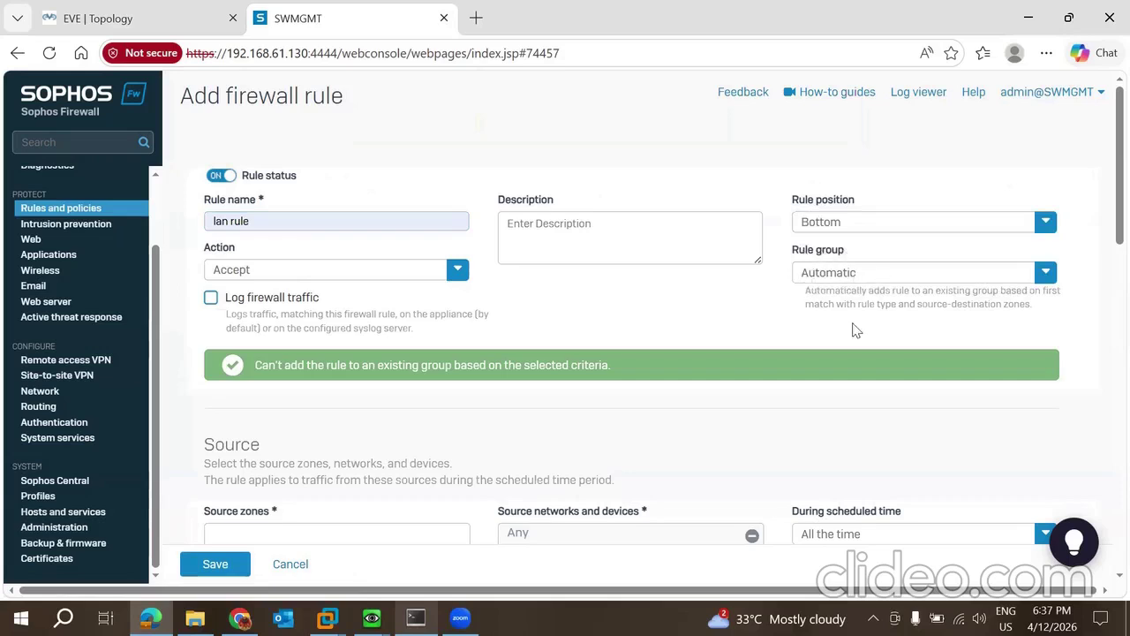
{"action": "left_click", "coordinate": [1048, 222]}
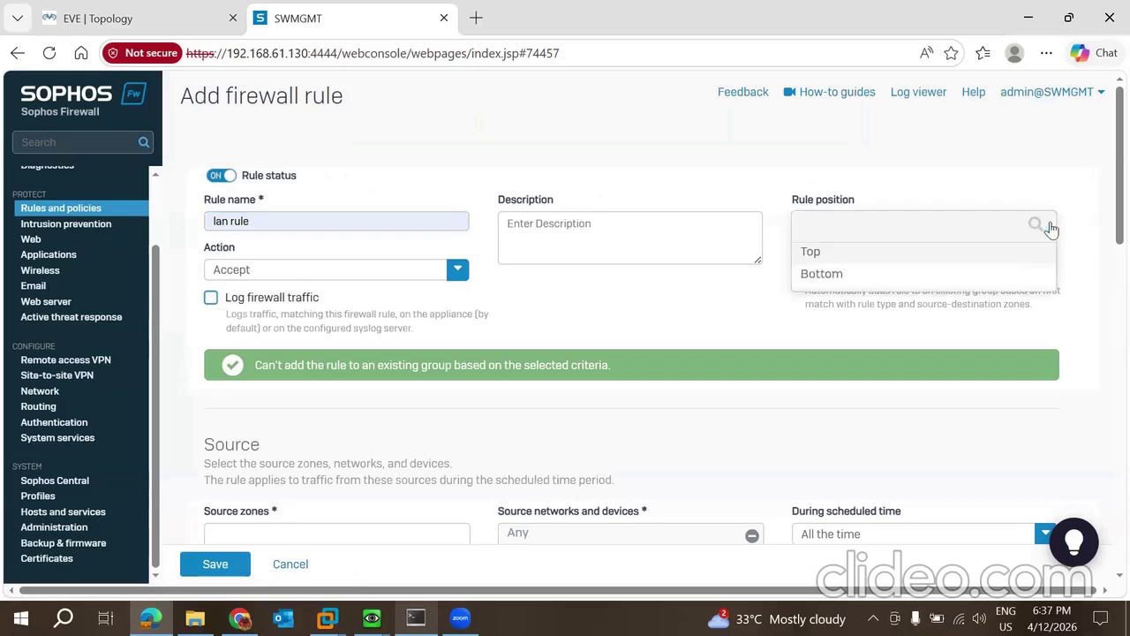
{"action": "left_click", "coordinate": [865, 254]}
{"action": "left_click", "coordinate": [1046, 274]}
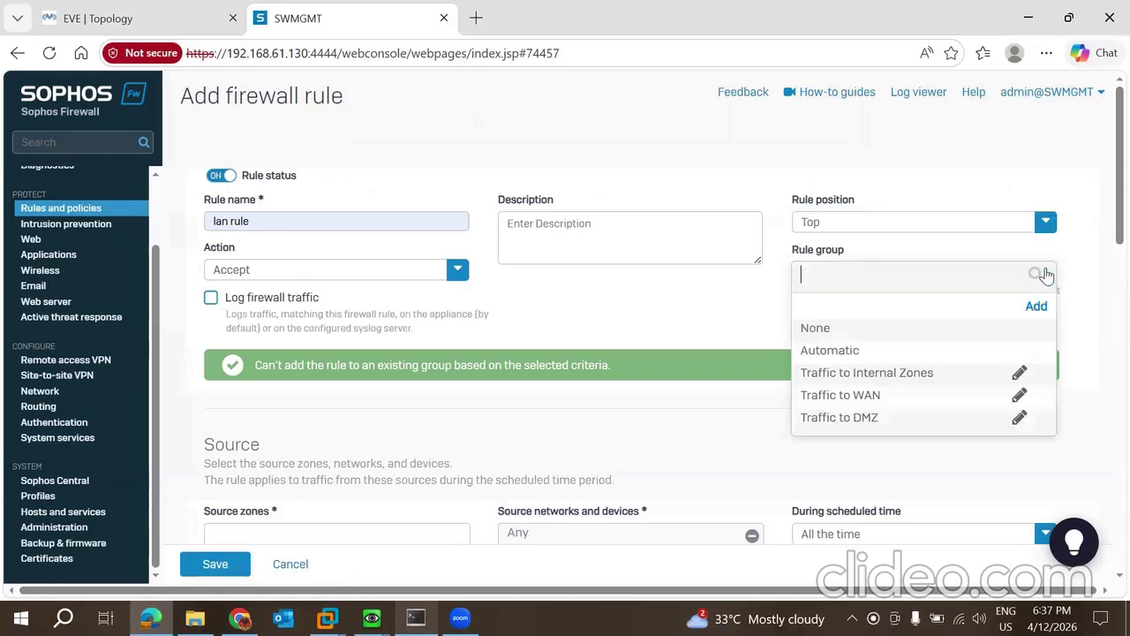
{"action": "left_click", "coordinate": [814, 328]}
Add LAN as the source zone of the firewall rule.
{"action": "scroll", "coordinate": [379, 336], "scroll_direction": "down", "scroll_amount": 3}
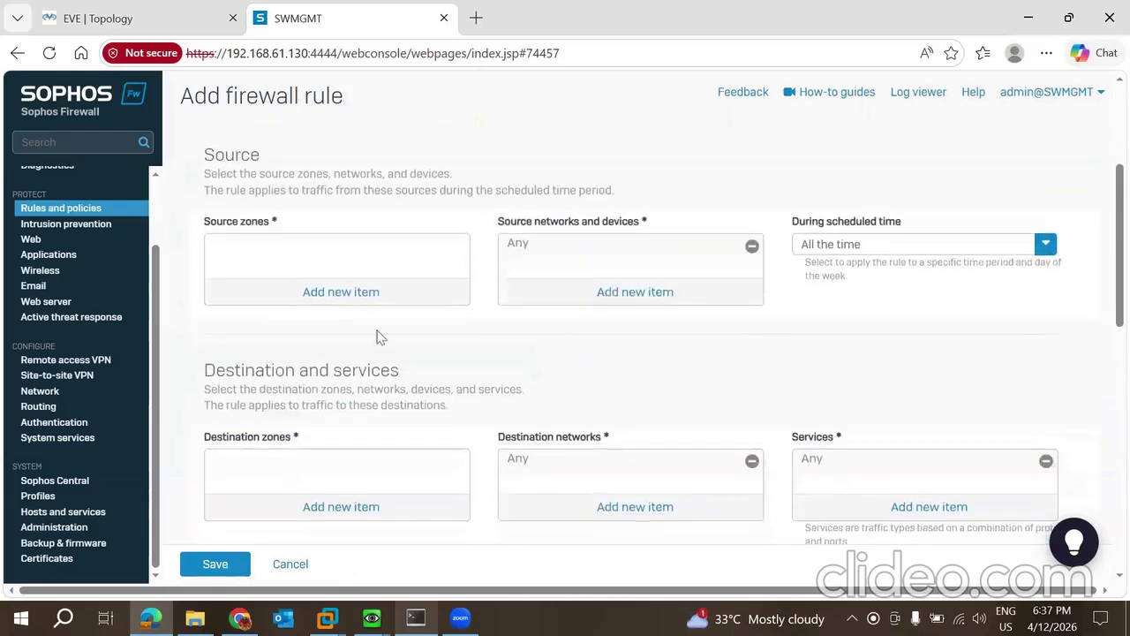
{"action": "left_click", "coordinate": [332, 293]}
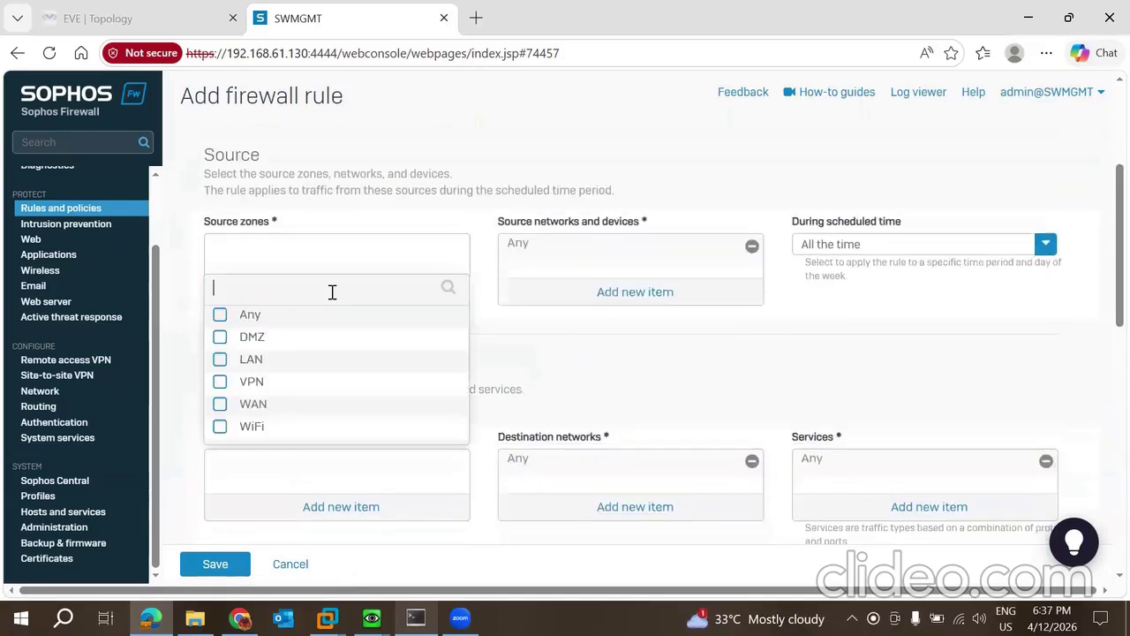
{"action": "left_click", "coordinate": [220, 359]}
{"action": "left_click", "coordinate": [336, 457]}
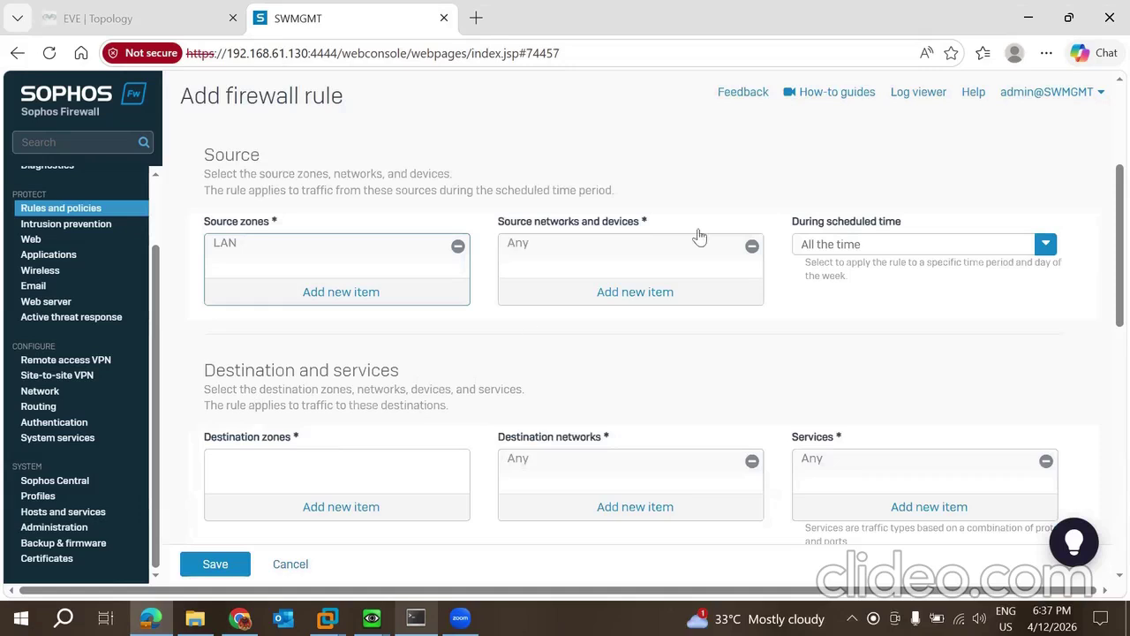
Replace Any in the rule's source networks and devices with the host VPC5.
{"action": "left_click", "coordinate": [752, 247]}
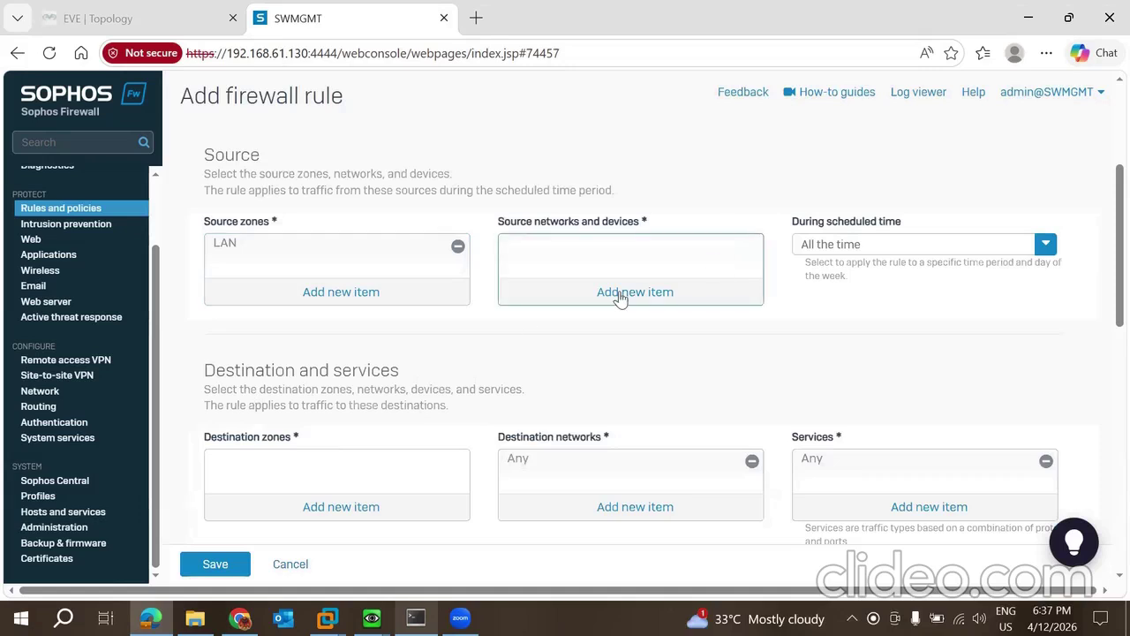
{"action": "left_click", "coordinate": [621, 298]}
{"action": "scroll", "coordinate": [678, 337], "scroll_direction": "down", "scroll_amount": 10}
{"action": "scroll", "coordinate": [681, 342], "scroll_direction": "down", "scroll_amount": 15}
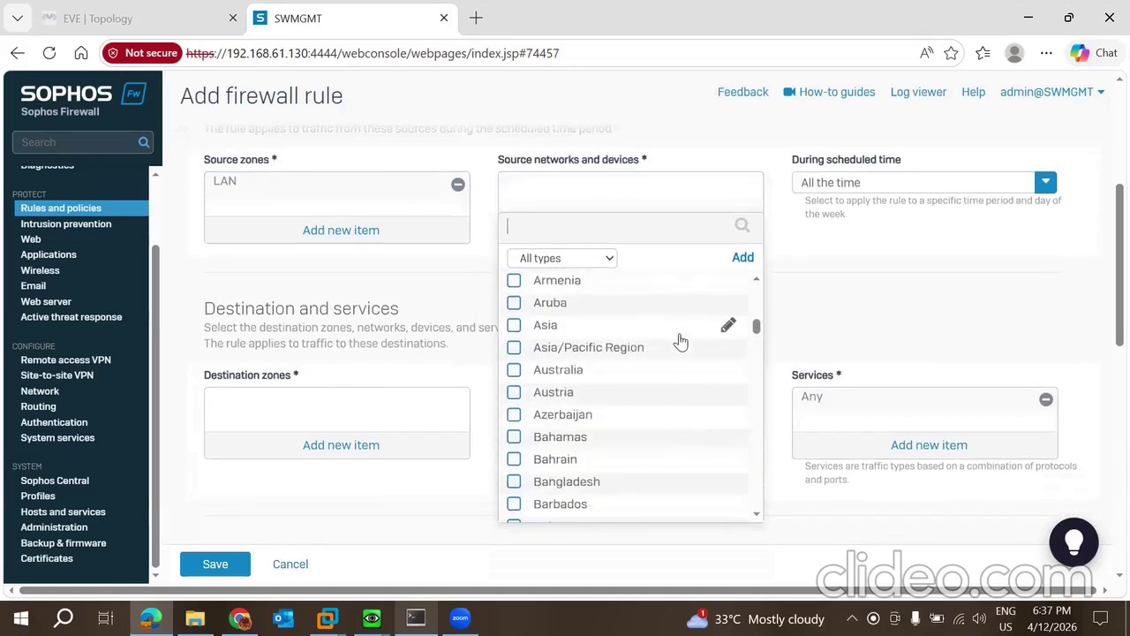
{"action": "scroll", "coordinate": [681, 342], "scroll_direction": "down", "scroll_amount": 2}
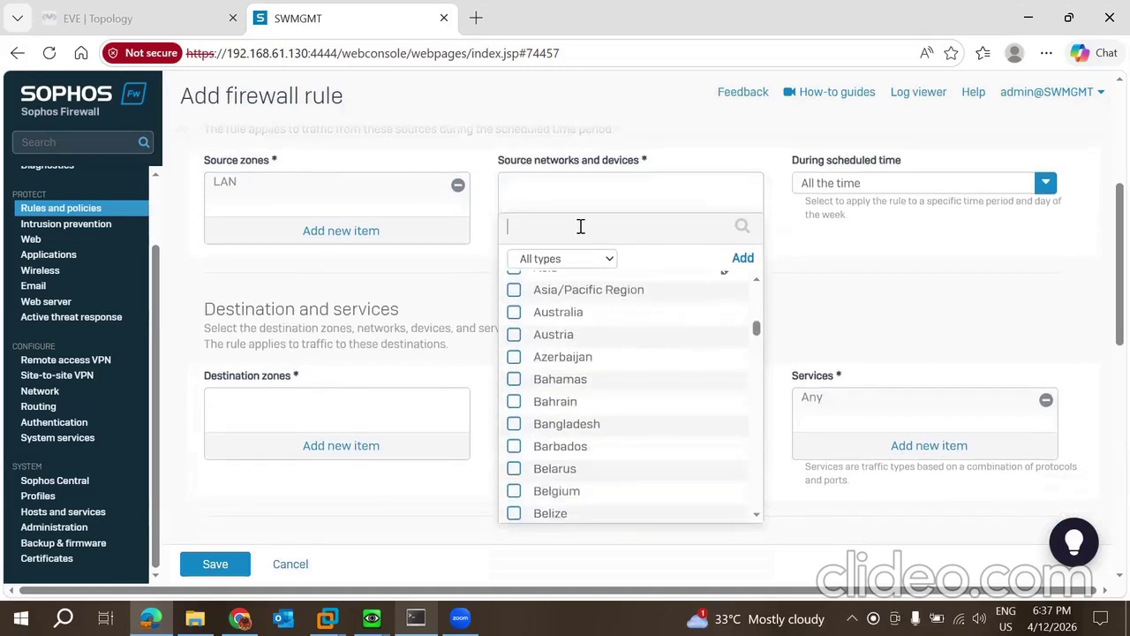
{"action": "type", "text": "vpc"}
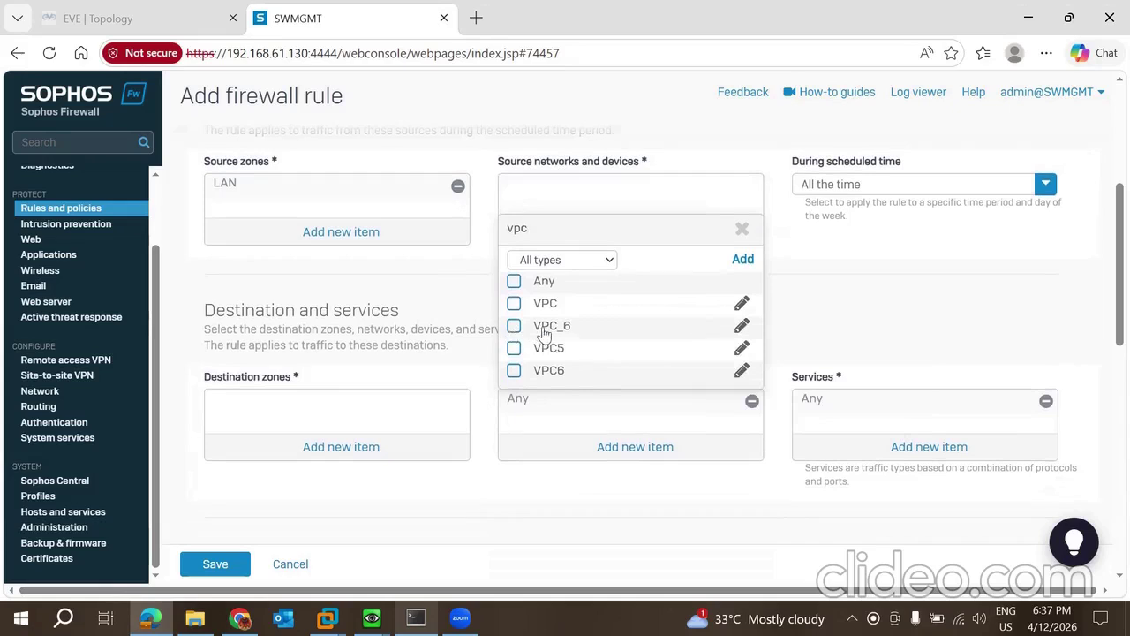
{"action": "mouse_move", "coordinate": [563, 333]}
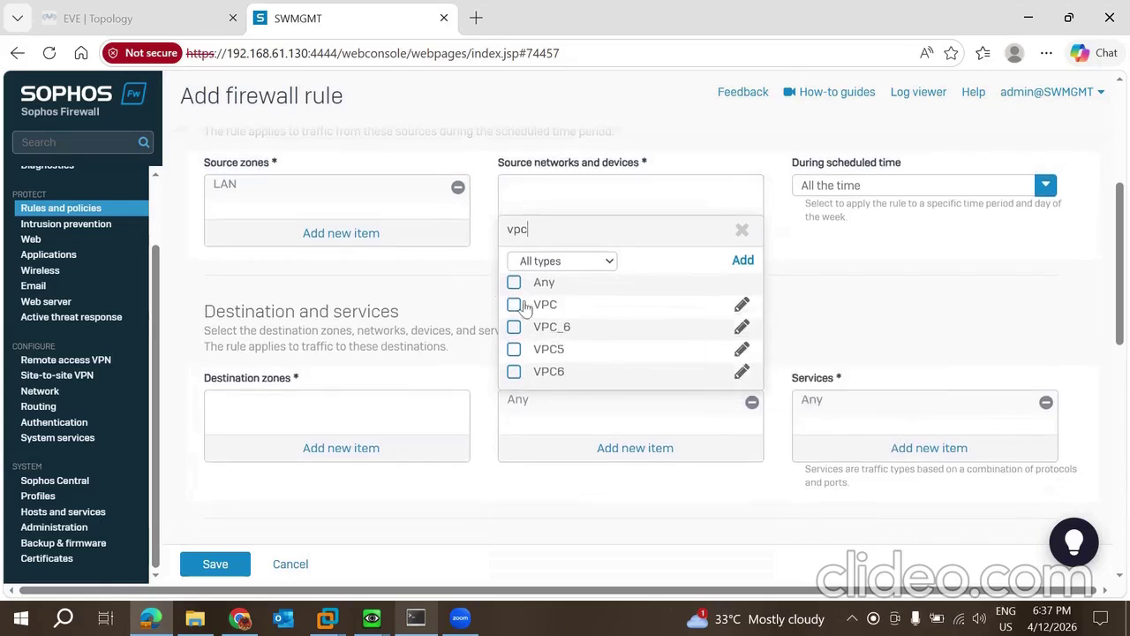
{"action": "left_click", "coordinate": [514, 350]}
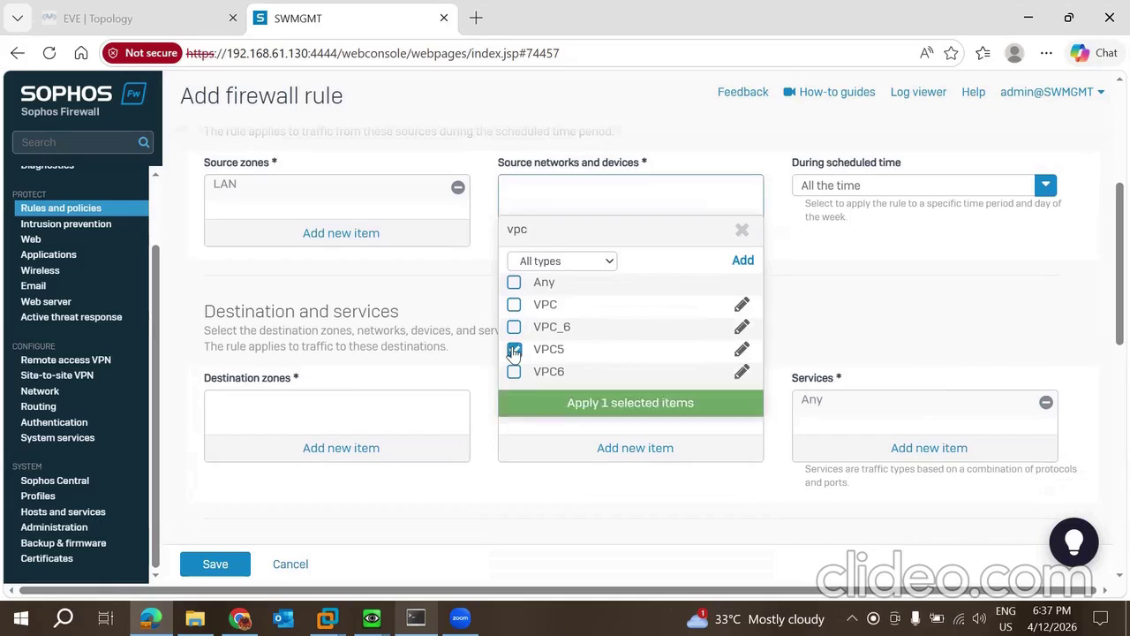
{"action": "left_click", "coordinate": [514, 372]}
{"action": "left_click", "coordinate": [514, 372]}
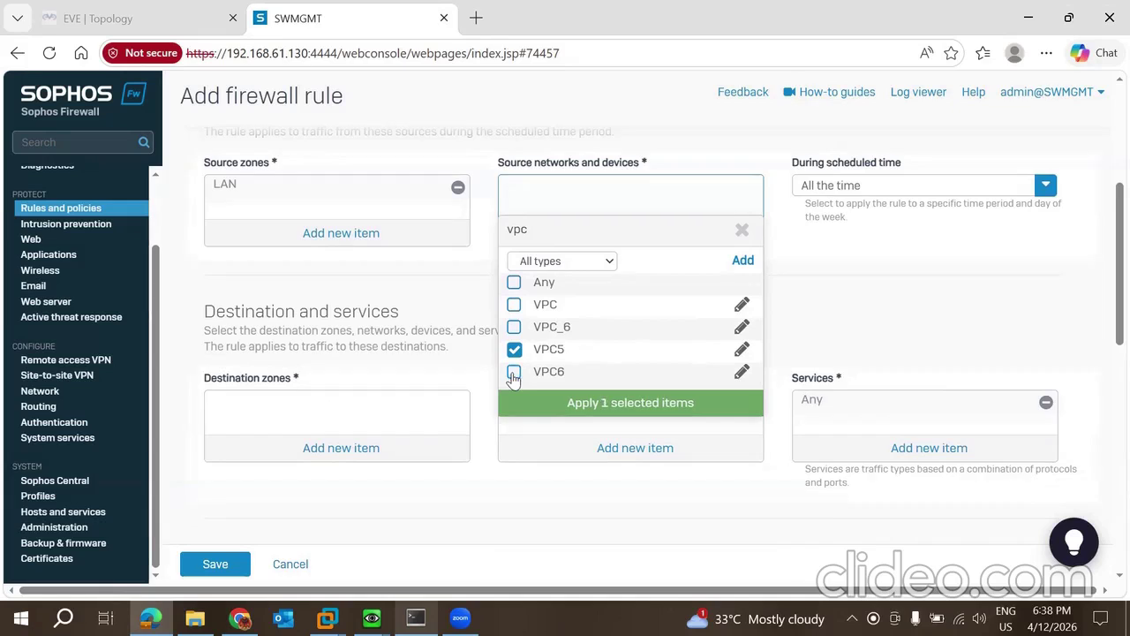
{"action": "left_click", "coordinate": [627, 403]}
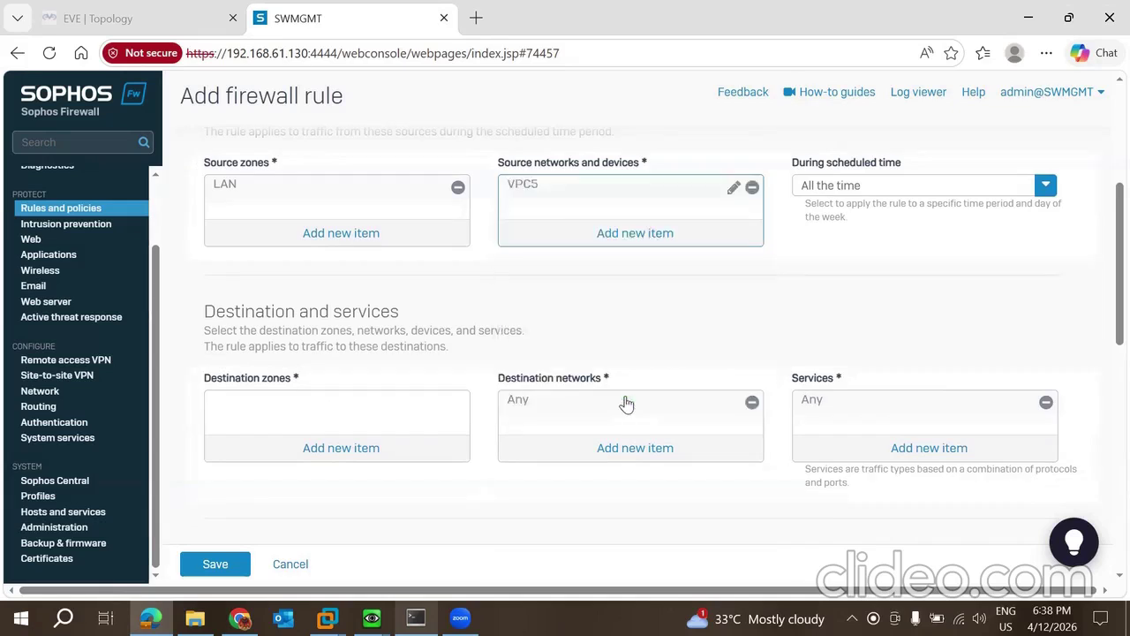
Add WAN as the destination zone of the firewall rule.
{"action": "scroll", "coordinate": [626, 404], "scroll_direction": "down", "scroll_amount": 1}
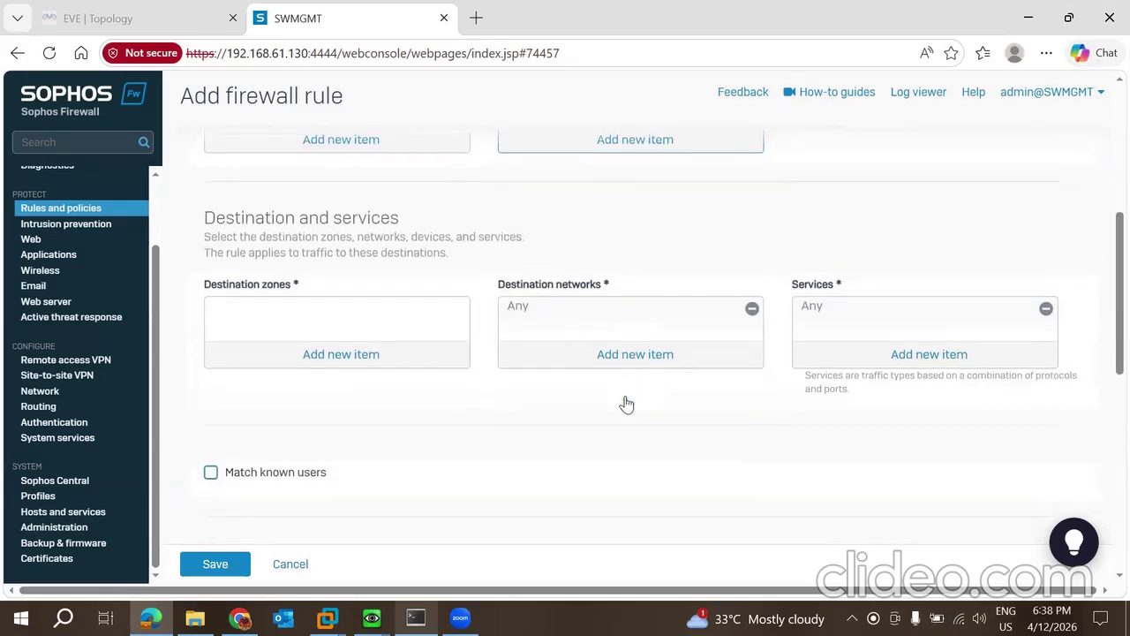
{"action": "left_click", "coordinate": [337, 355]}
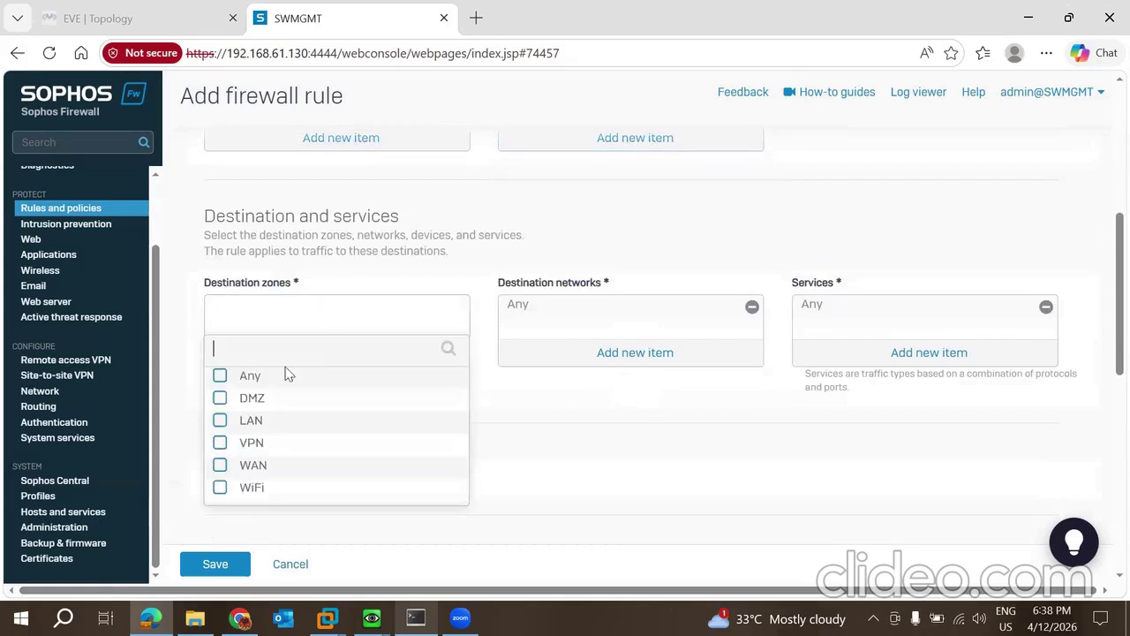
{"action": "left_click", "coordinate": [220, 465]}
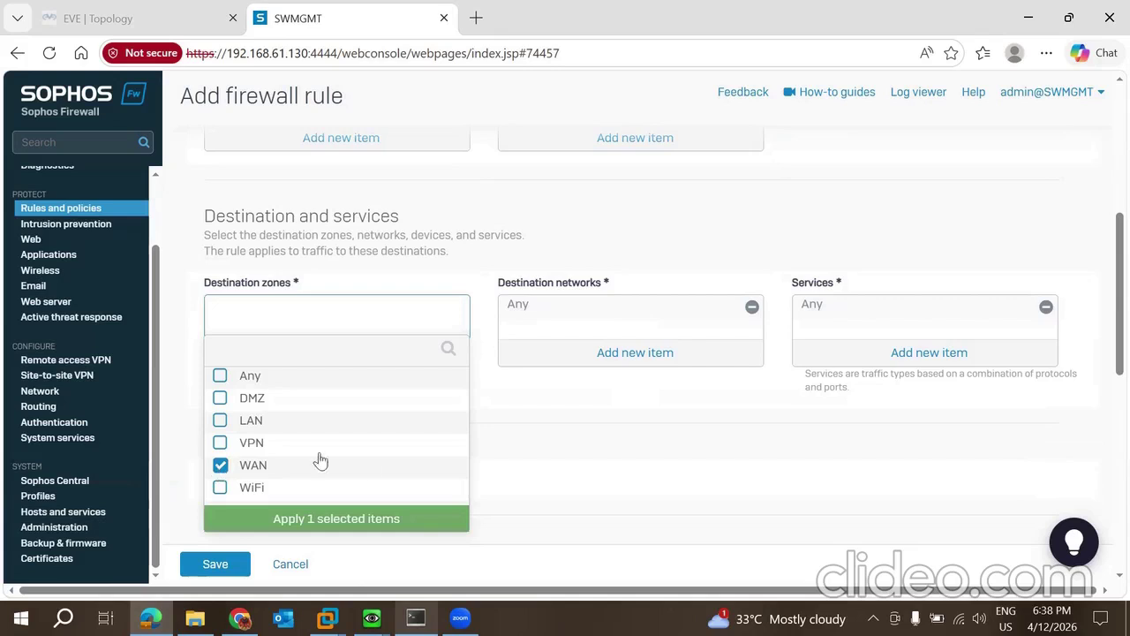
{"action": "left_click", "coordinate": [329, 521]}
Start creating a linked NAT rule for the firewall rule.
{"action": "scroll", "coordinate": [475, 442], "scroll_direction": "down", "scroll_amount": 2}
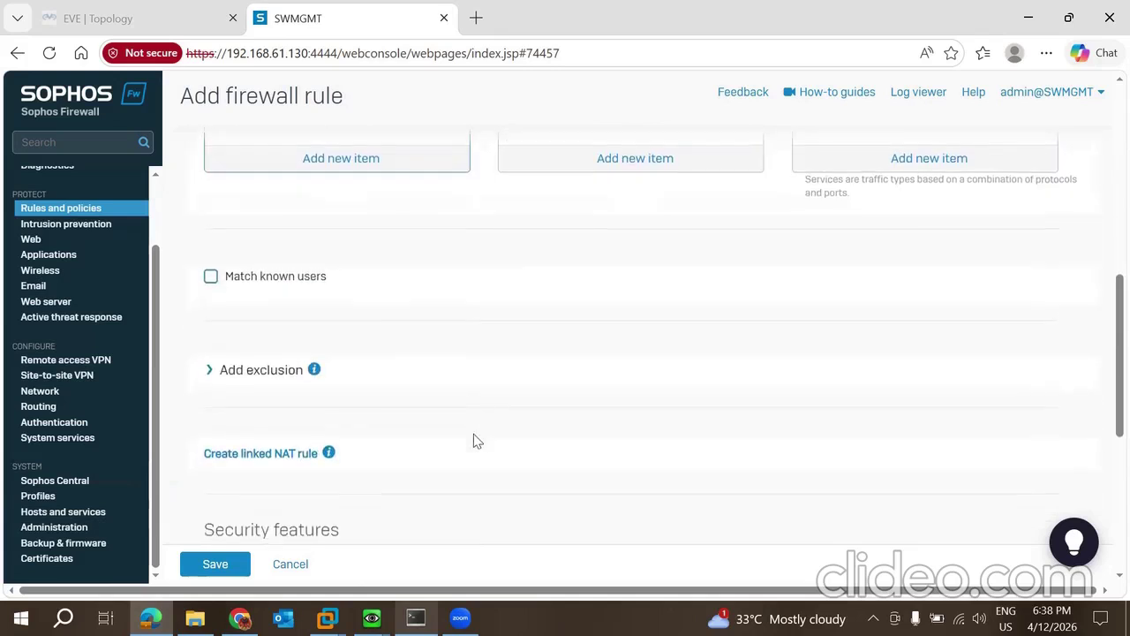
{"action": "scroll", "coordinate": [474, 441], "scroll_direction": "down", "scroll_amount": 2}
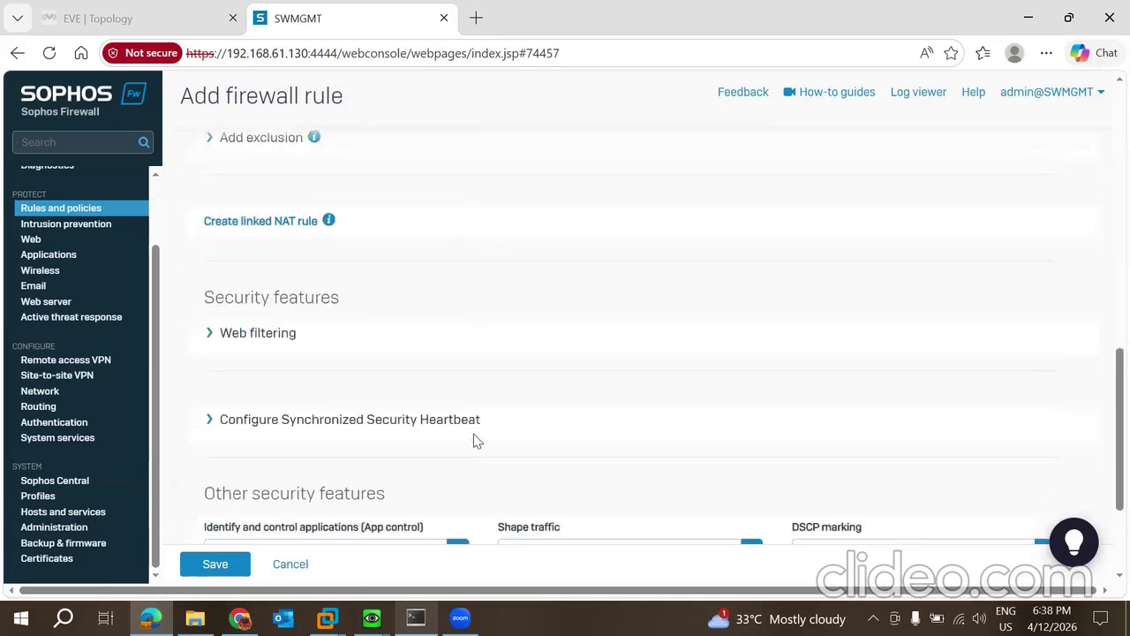
{"action": "left_click", "coordinate": [254, 226]}
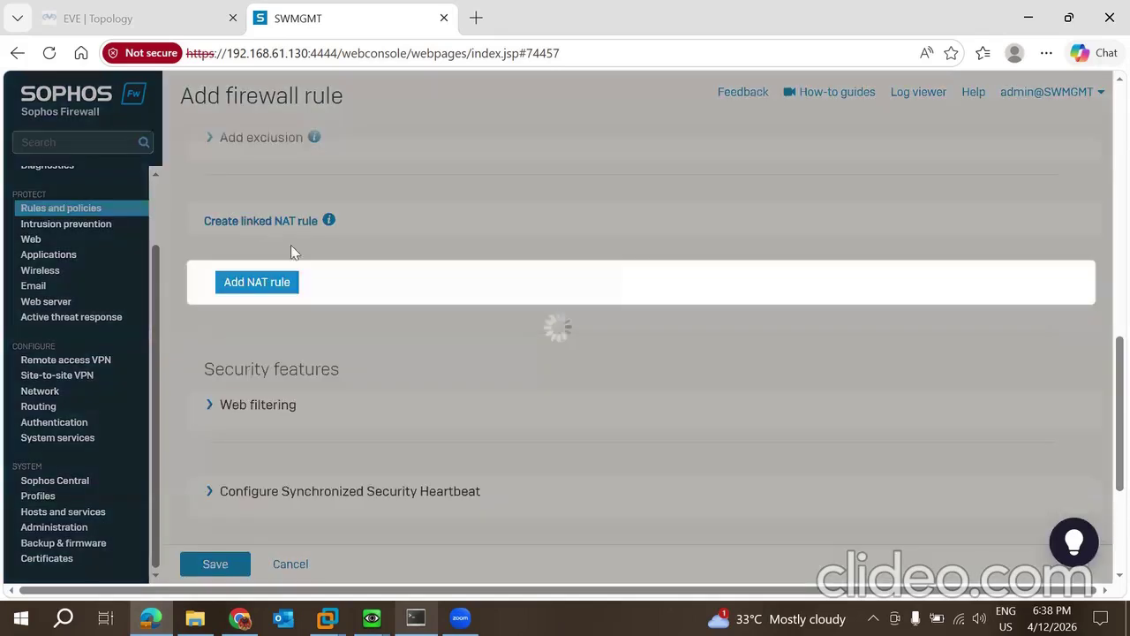
Set the linked NAT rule's translated source (SNAT) to MASQ and save the NAT rule.
{"action": "scroll", "coordinate": [574, 423], "scroll_direction": "down", "scroll_amount": 3}
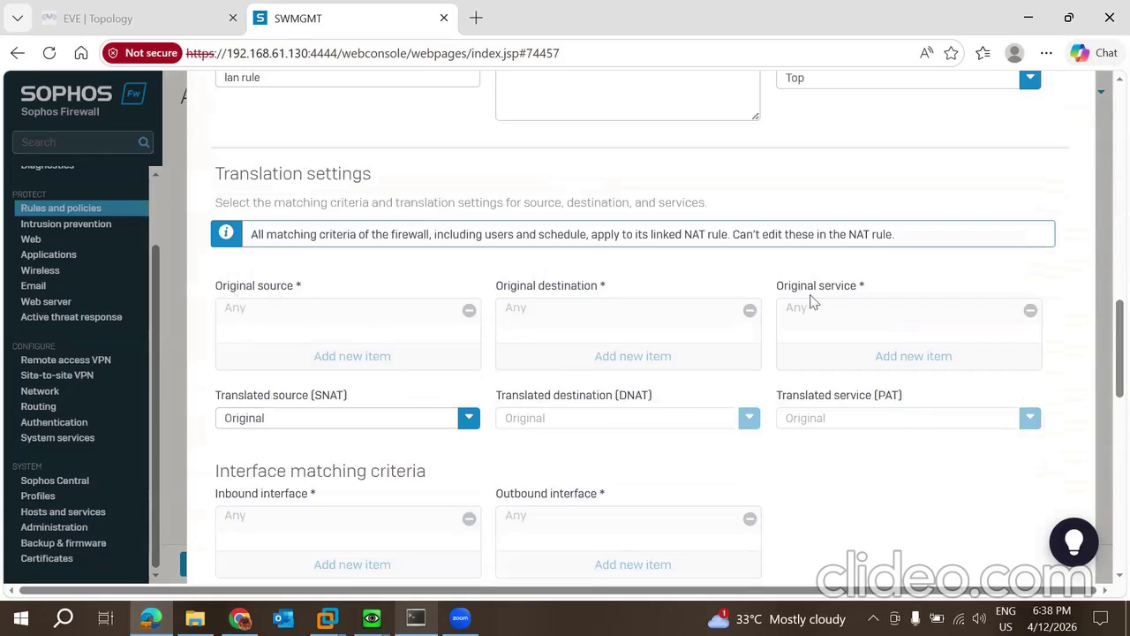
{"action": "scroll", "coordinate": [643, 302], "scroll_direction": "down", "scroll_amount": 1}
{"action": "scroll", "coordinate": [642, 302], "scroll_direction": "down", "scroll_amount": 1}
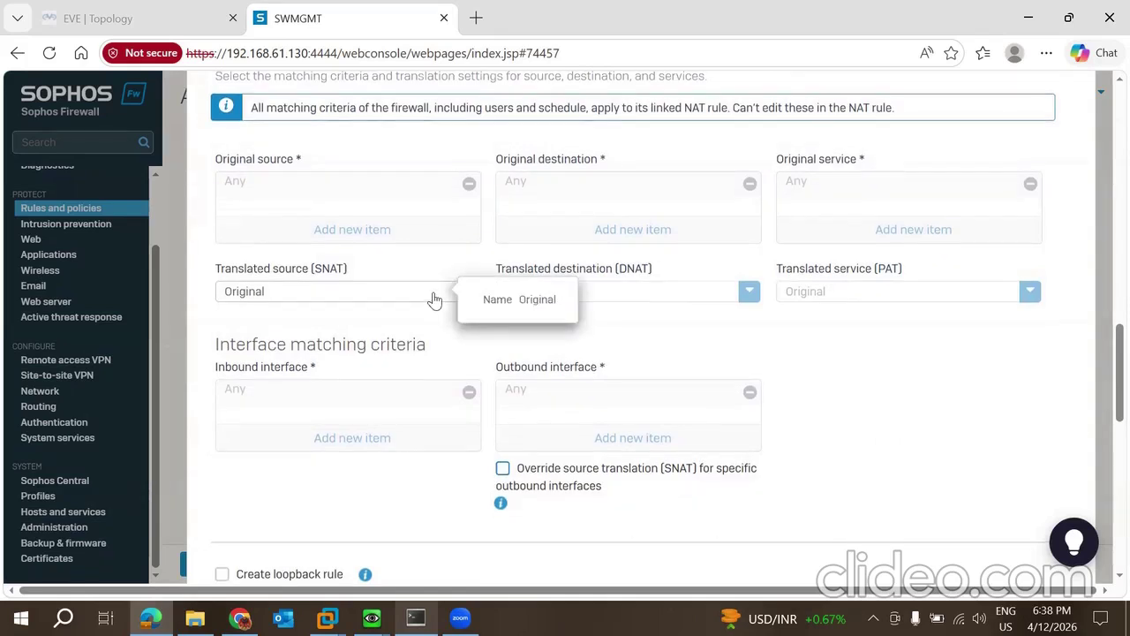
{"action": "left_click", "coordinate": [433, 300]}
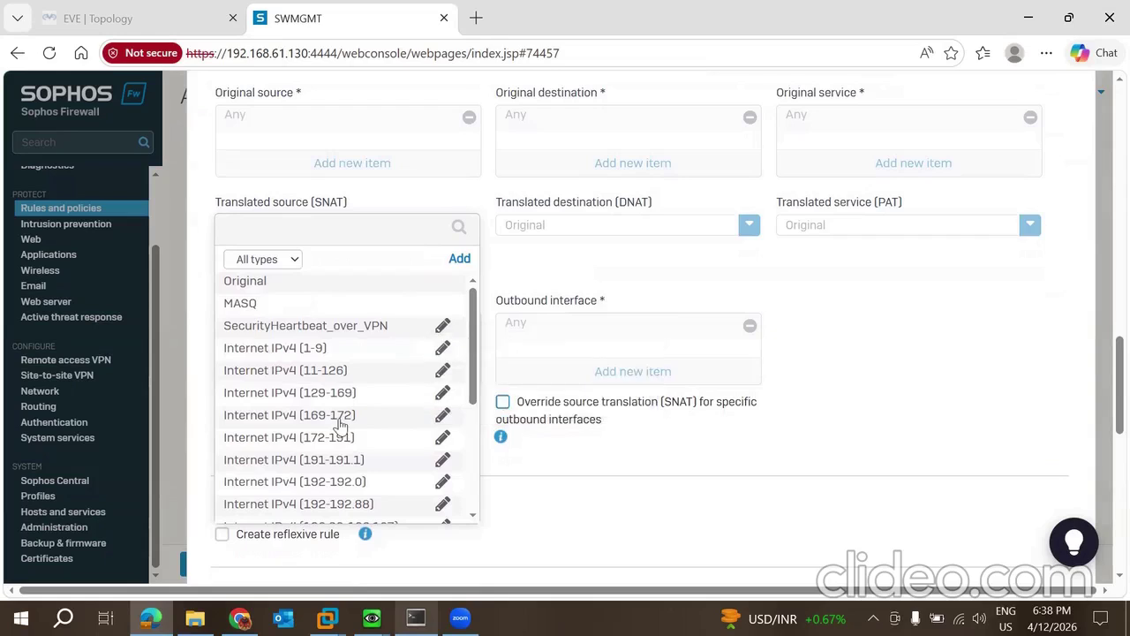
{"action": "scroll", "coordinate": [341, 428], "scroll_direction": "down", "scroll_amount": 3}
{"action": "scroll", "coordinate": [341, 428], "scroll_direction": "down", "scroll_amount": 1}
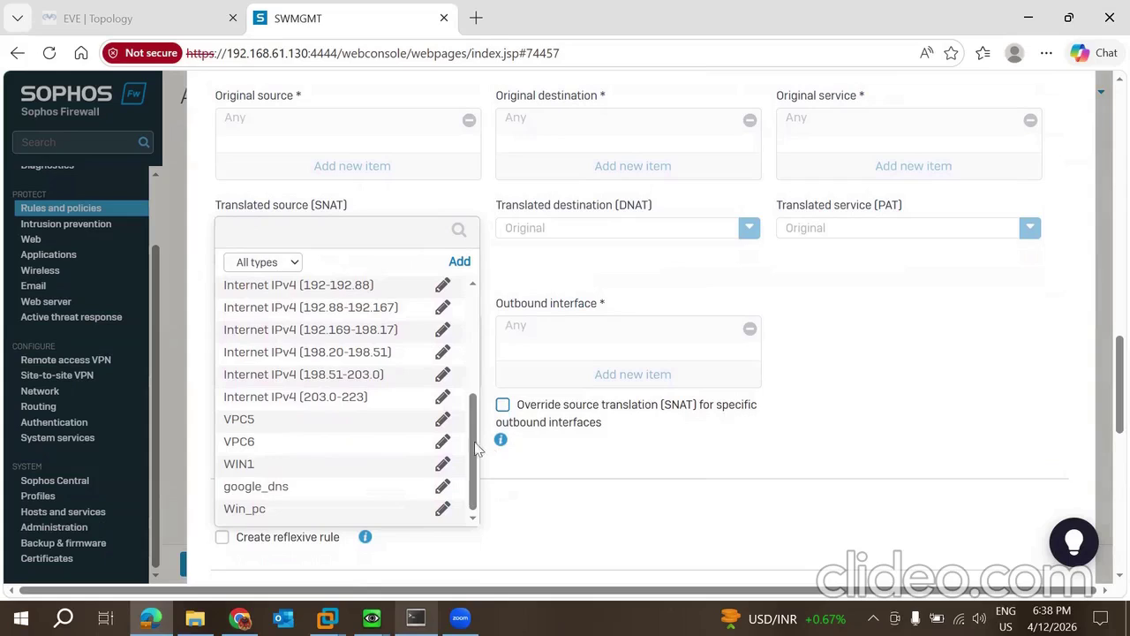
{"action": "left_click_drag", "start_coordinate": [475, 450], "coordinate": [473, 289]}
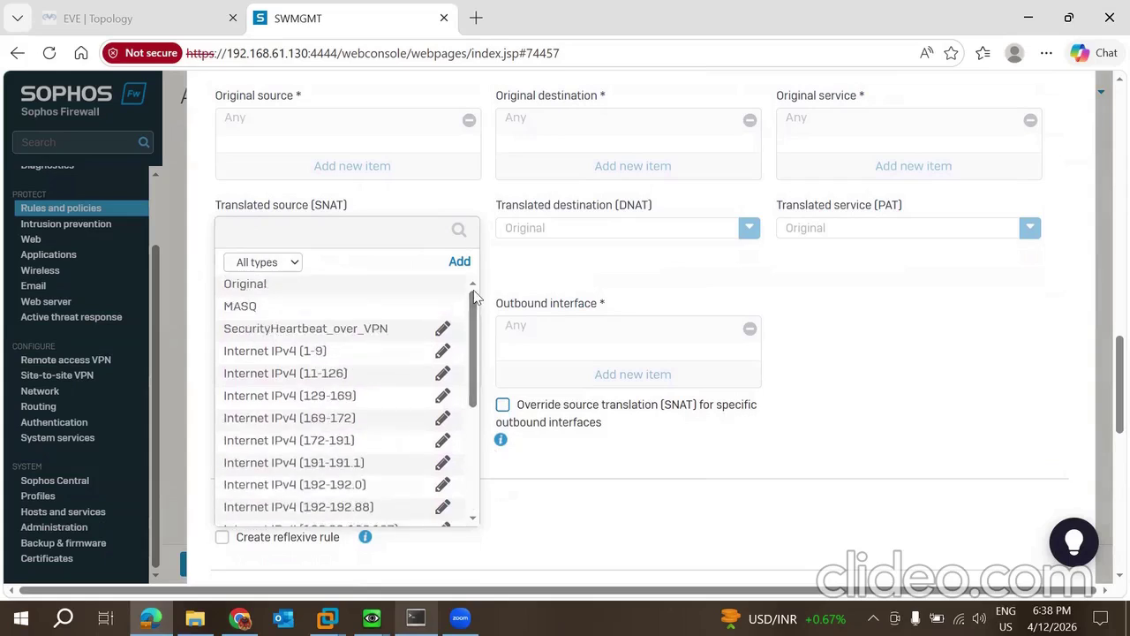
{"action": "left_click", "coordinate": [279, 306]}
{"action": "scroll", "coordinate": [463, 265], "scroll_direction": "down", "scroll_amount": 1}
{"action": "scroll", "coordinate": [462, 265], "scroll_direction": "down", "scroll_amount": 4}
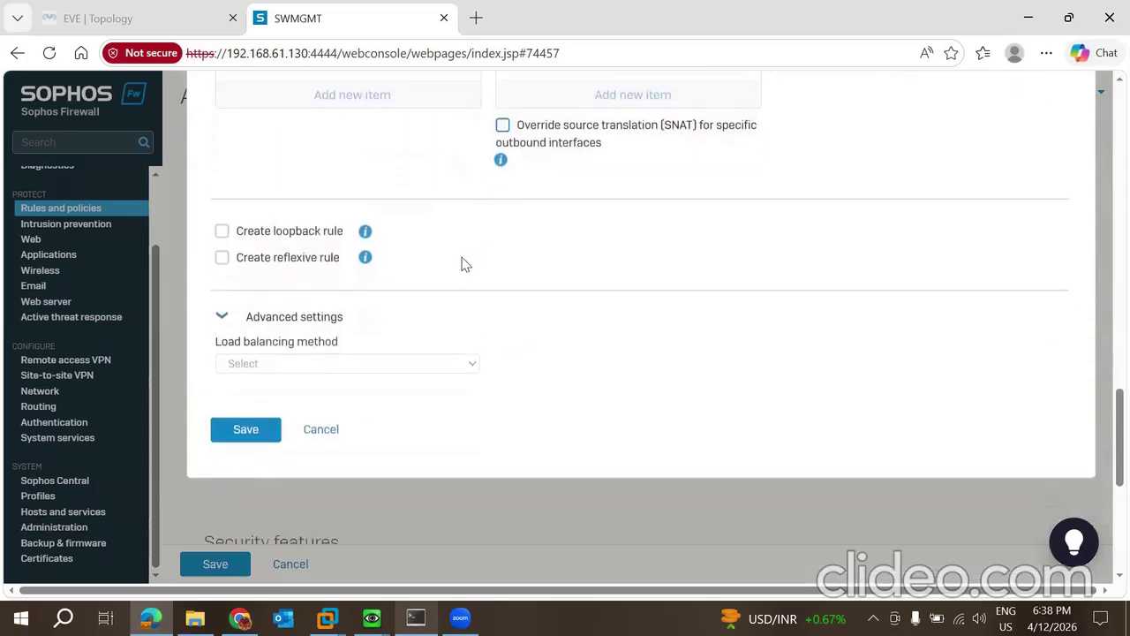
{"action": "left_click", "coordinate": [251, 297]}
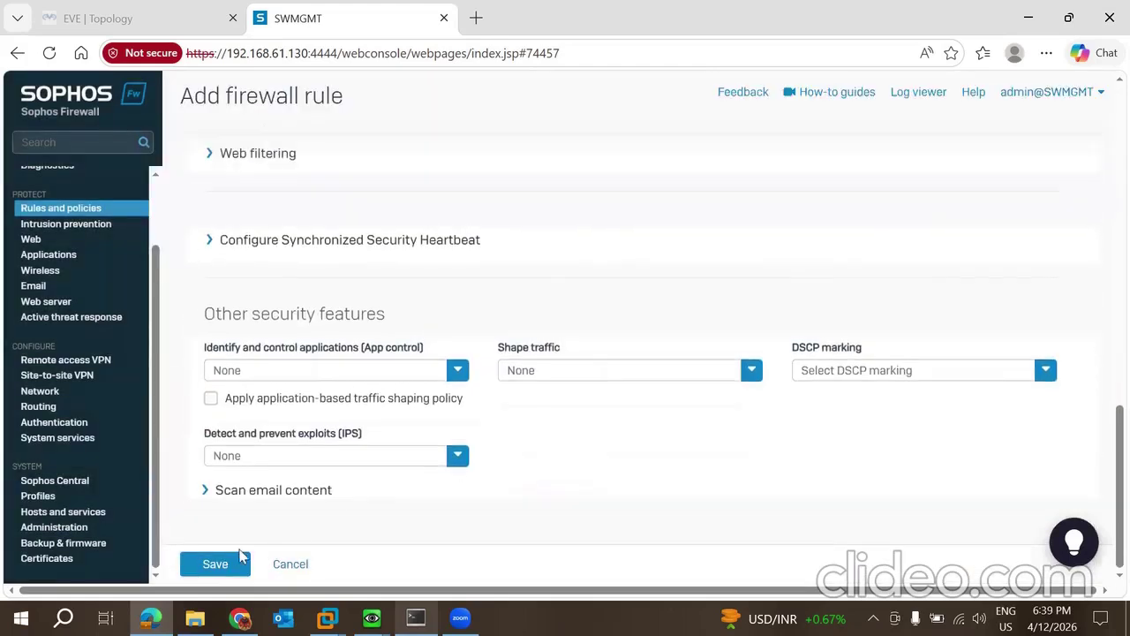
Reopen the linked NAT rule, review its translation and interface settings, and close it again.
{"action": "scroll", "coordinate": [503, 371], "scroll_direction": "up", "scroll_amount": 1}
{"action": "scroll", "coordinate": [503, 372], "scroll_direction": "up", "scroll_amount": 2}
{"action": "scroll", "coordinate": [510, 258], "scroll_direction": "up", "scroll_amount": 2}
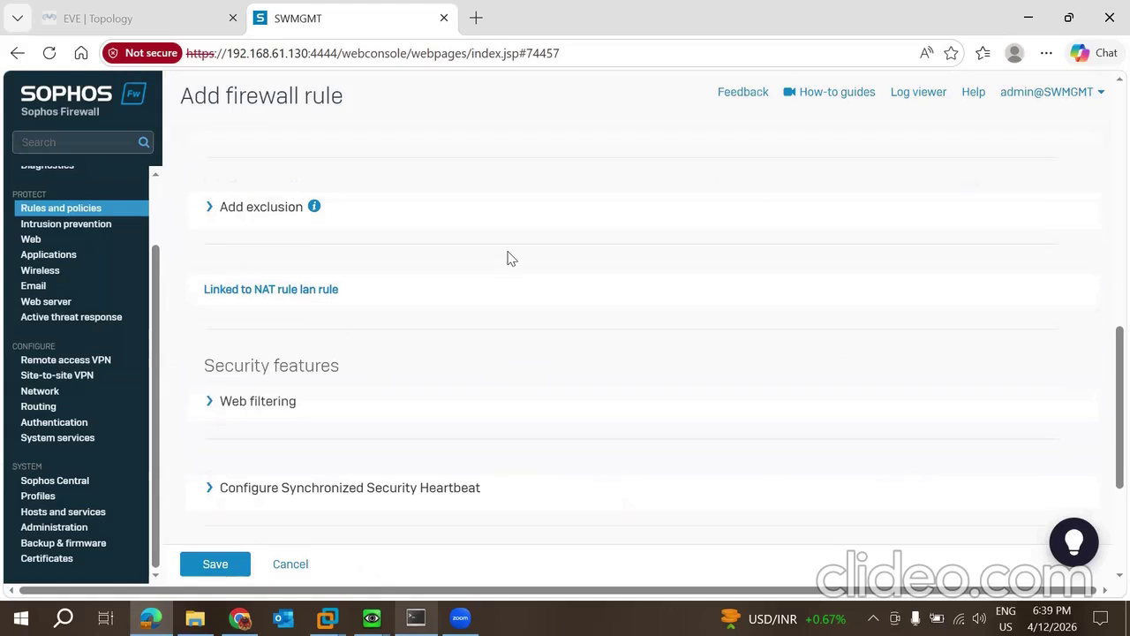
{"action": "left_click", "coordinate": [249, 291]}
{"action": "scroll", "coordinate": [507, 381], "scroll_direction": "down", "scroll_amount": 10}
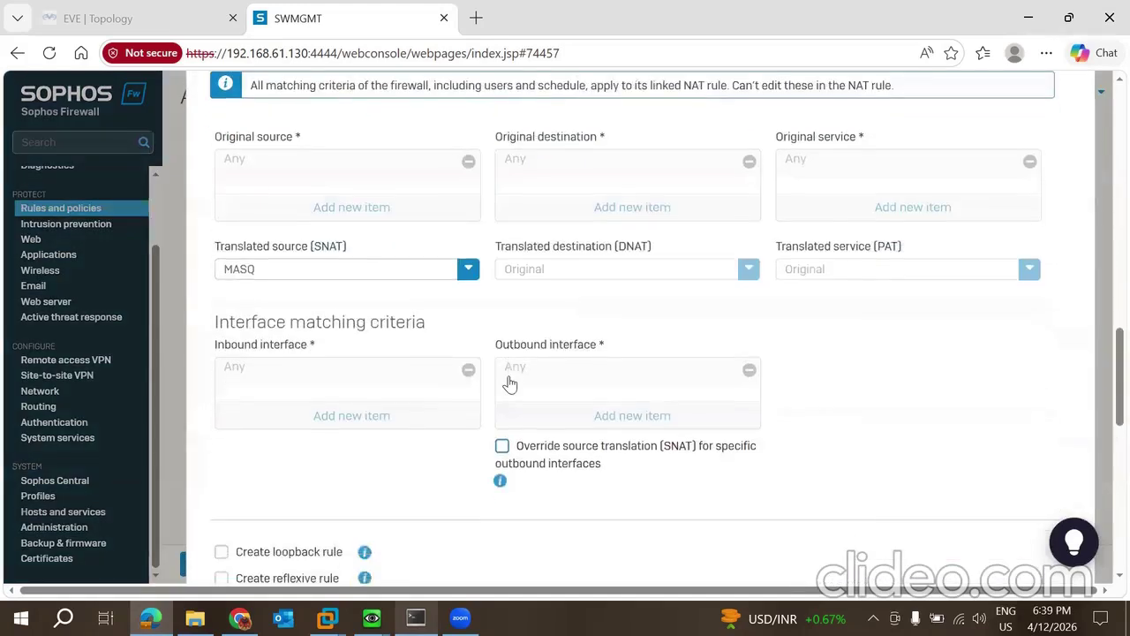
{"action": "scroll", "coordinate": [332, 178], "scroll_direction": "up", "scroll_amount": 3}
{"action": "scroll", "coordinate": [350, 256], "scroll_direction": "down", "scroll_amount": 6}
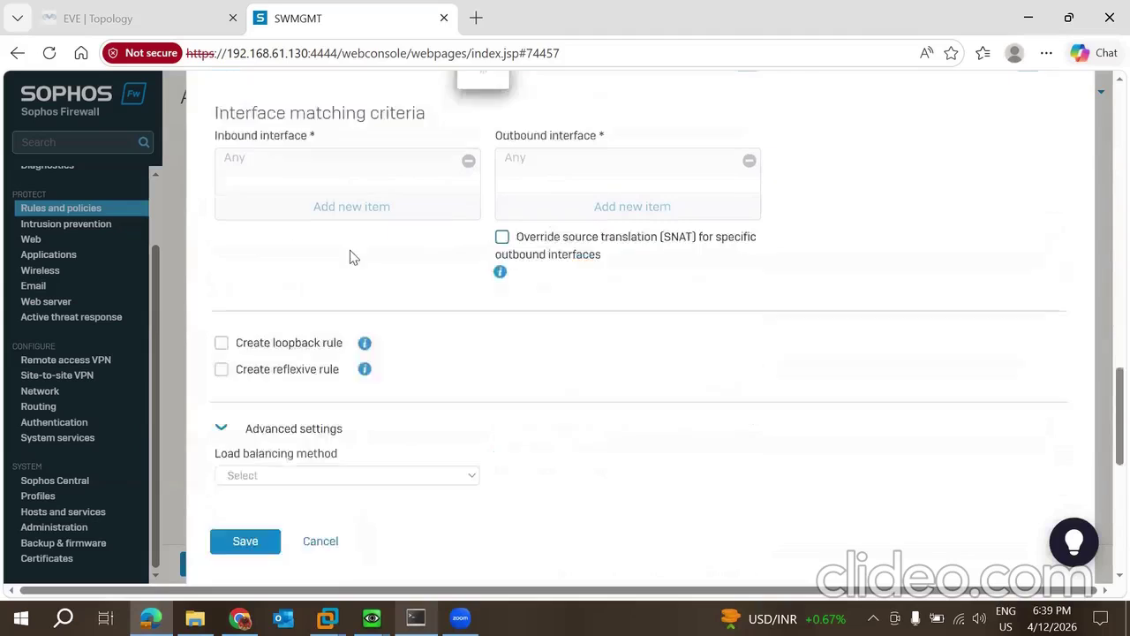
{"action": "left_click", "coordinate": [246, 225]}
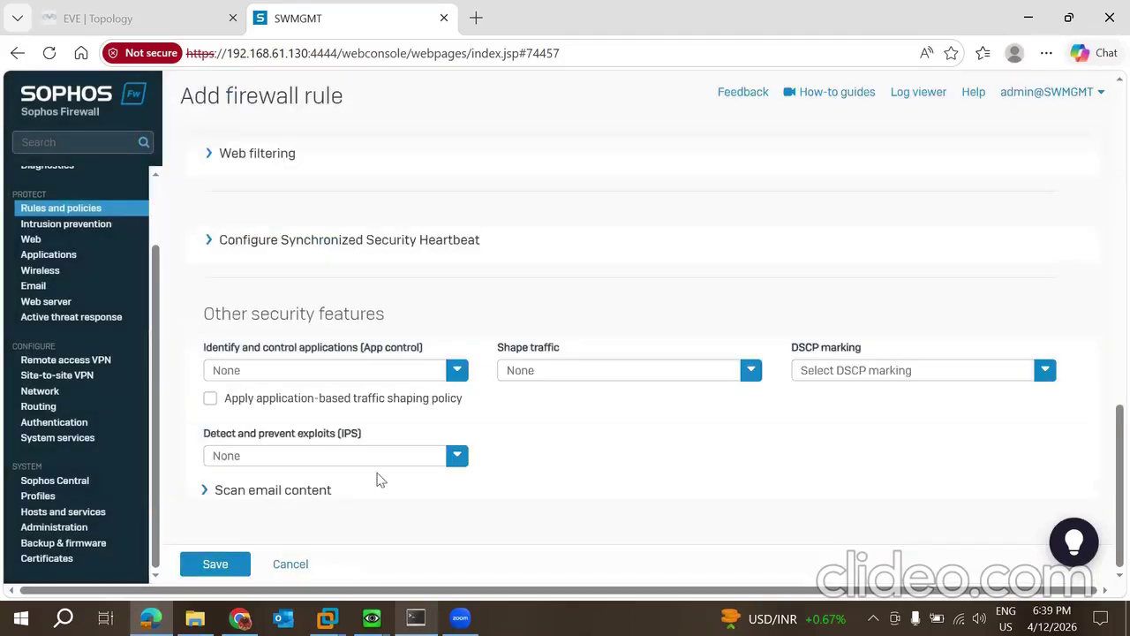
Save the new firewall rule, switch to the SuperPuTTY window and reposition and widen it.
{"action": "left_click", "coordinate": [226, 565]}
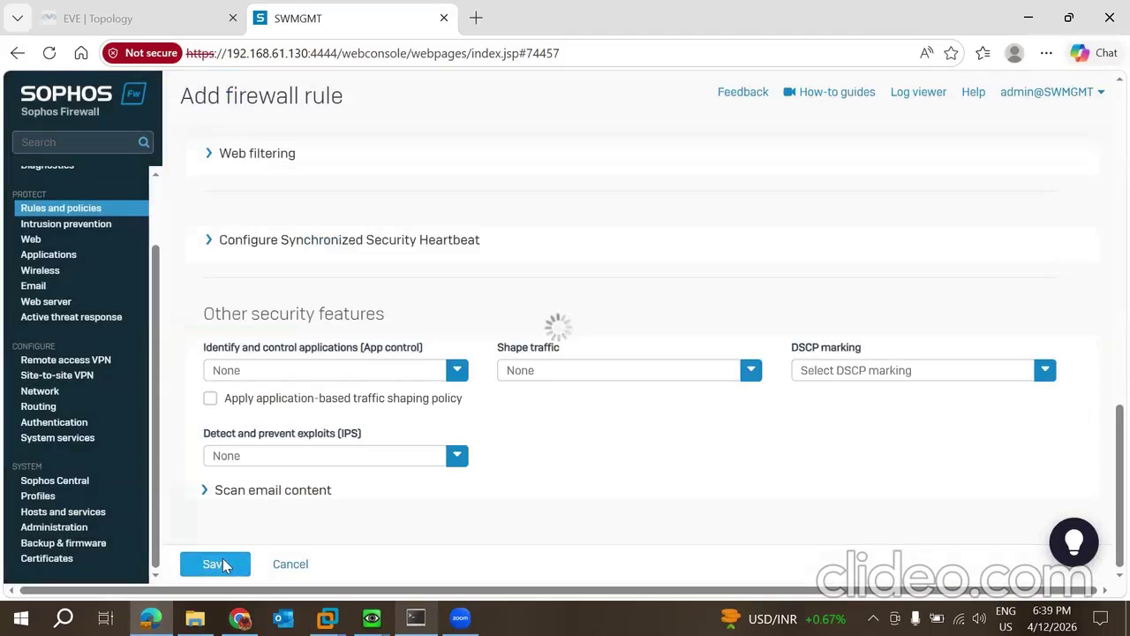
{"action": "left_click", "coordinate": [415, 618]}
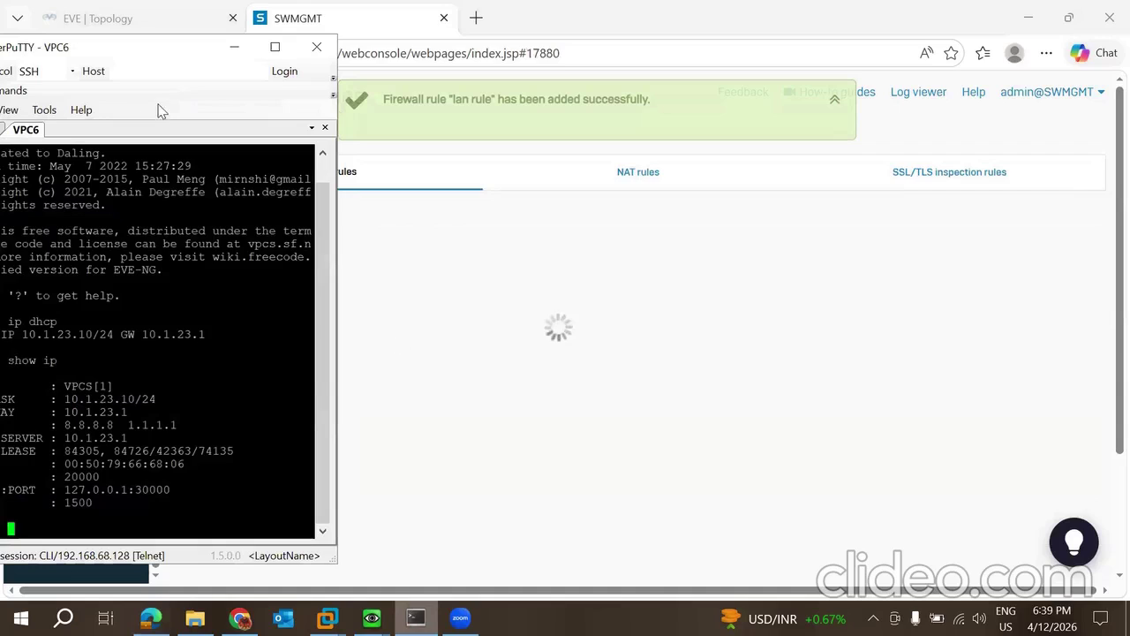
{"action": "left_click_drag", "start_coordinate": [192, 53], "coordinate": [468, 87]}
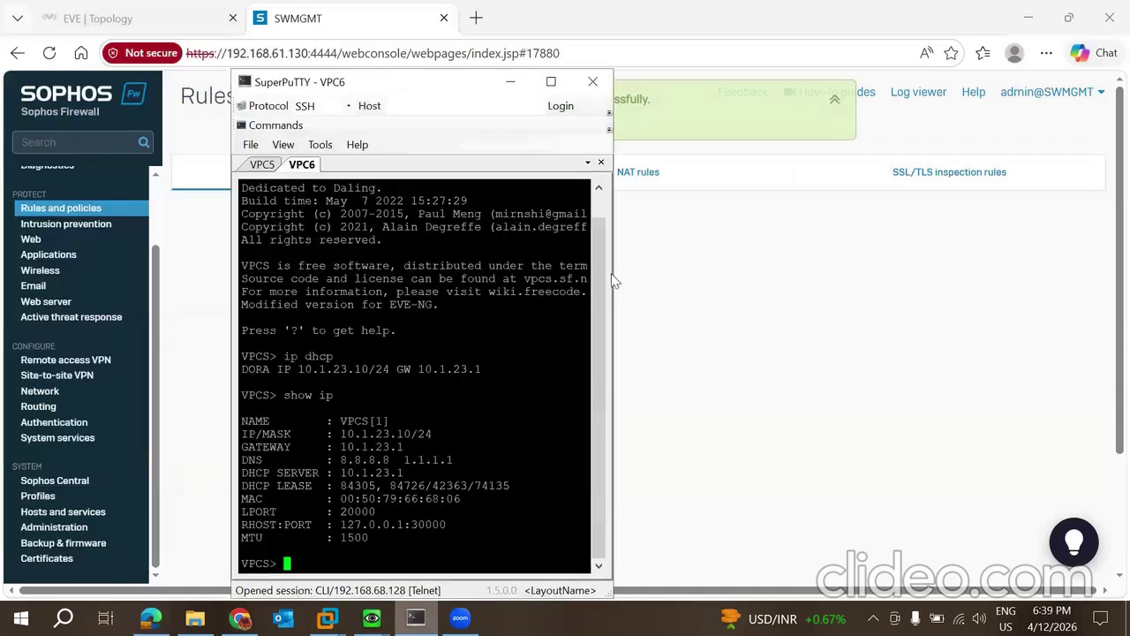
{"action": "left_click_drag", "start_coordinate": [616, 273], "coordinate": [836, 269]}
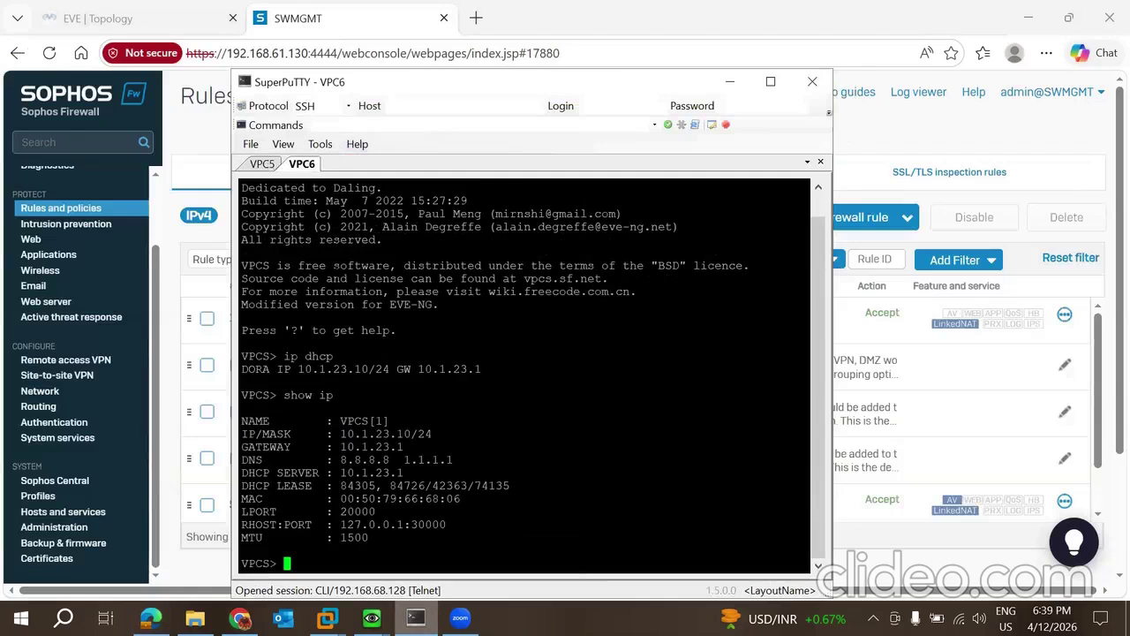
Ping 8.8.8.8 from the VPC6 console to test its internet access.
{"action": "key", "text": "Return"}
{"action": "key", "text": "Return"}
{"action": "key", "text": "Return"}
{"action": "type", "text": "pin"}
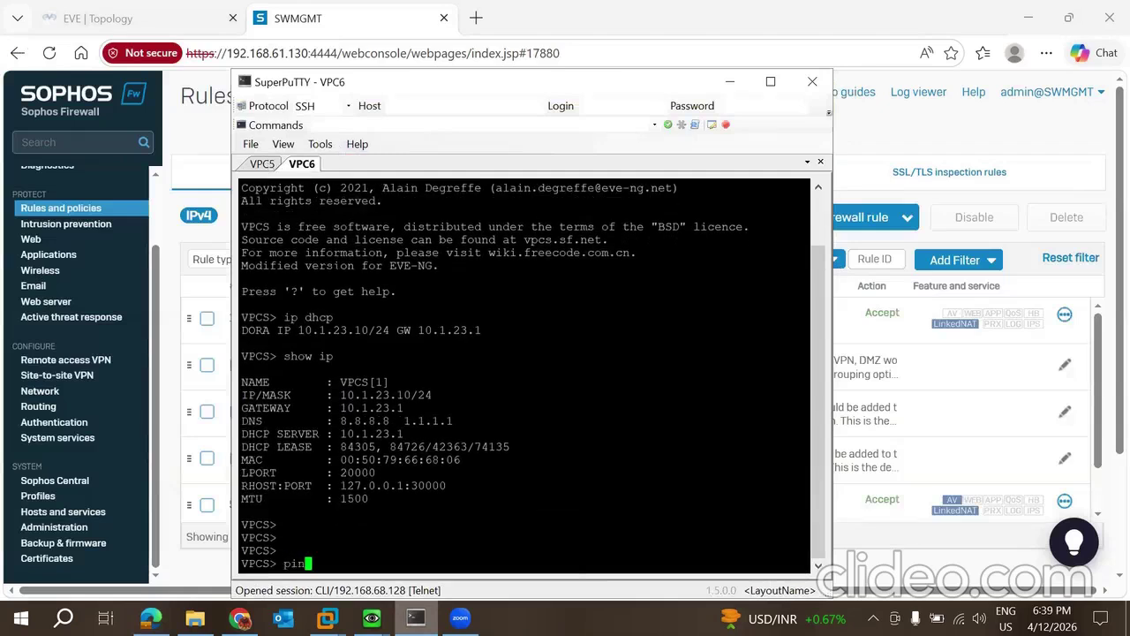
{"action": "type", "text": "g 8.8.8.8"}
{"action": "key", "text": "Return"}
Switch to the Win1 QEMU machine, open a command prompt and start a continuous ping with ping 8.8.8.8 -t.
{"action": "mouse_move", "coordinate": [371, 618]}
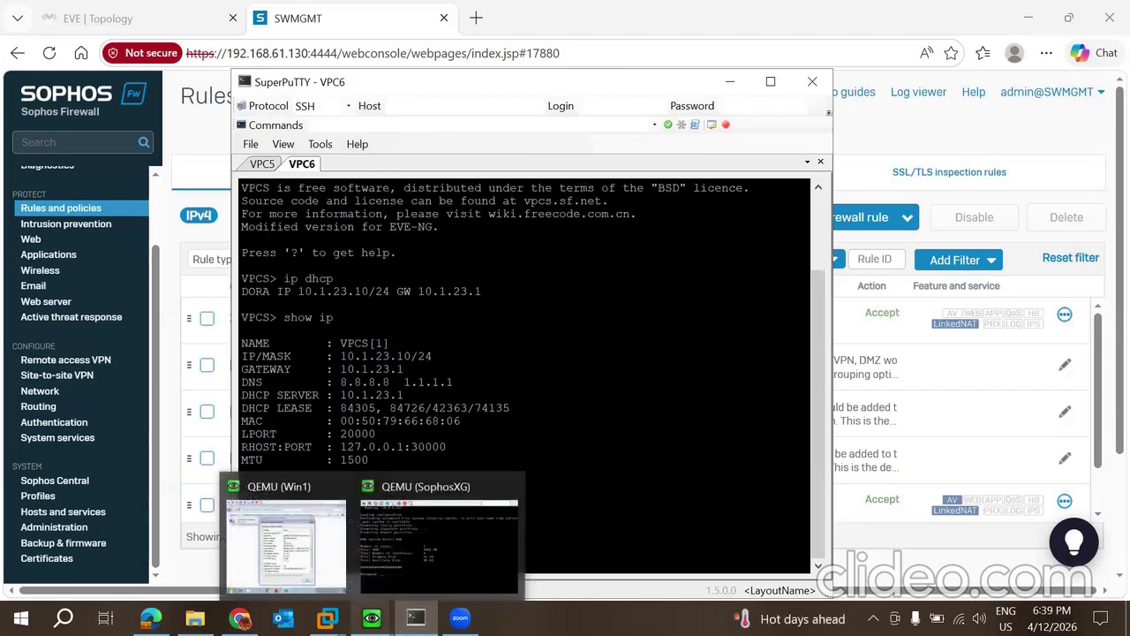
{"action": "left_click", "coordinate": [296, 539]}
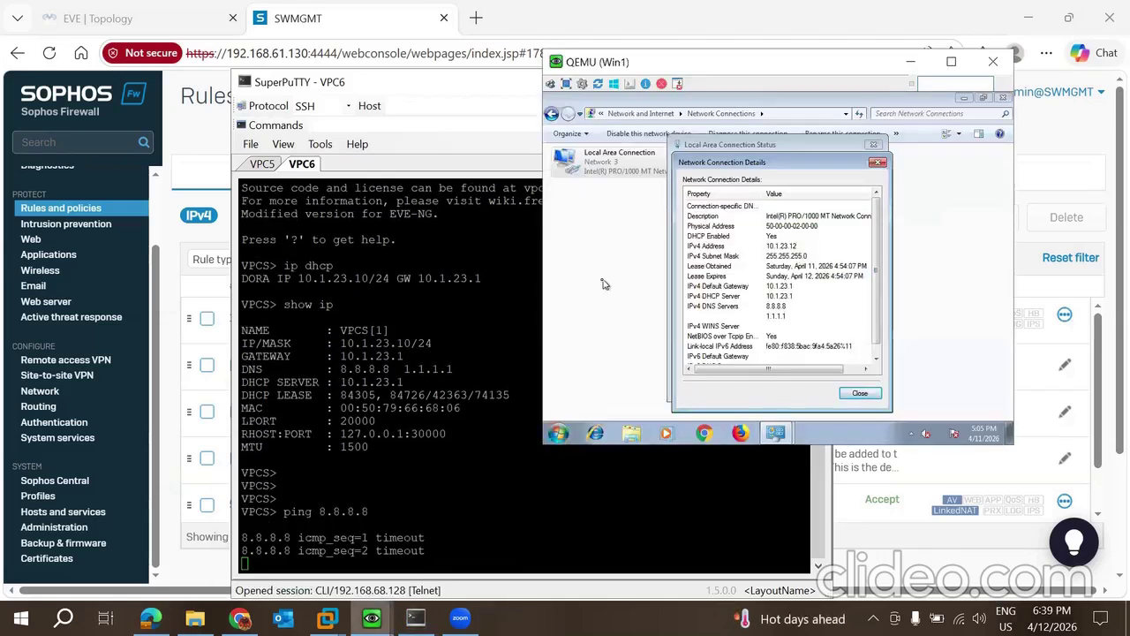
{"action": "left_click", "coordinate": [558, 432]}
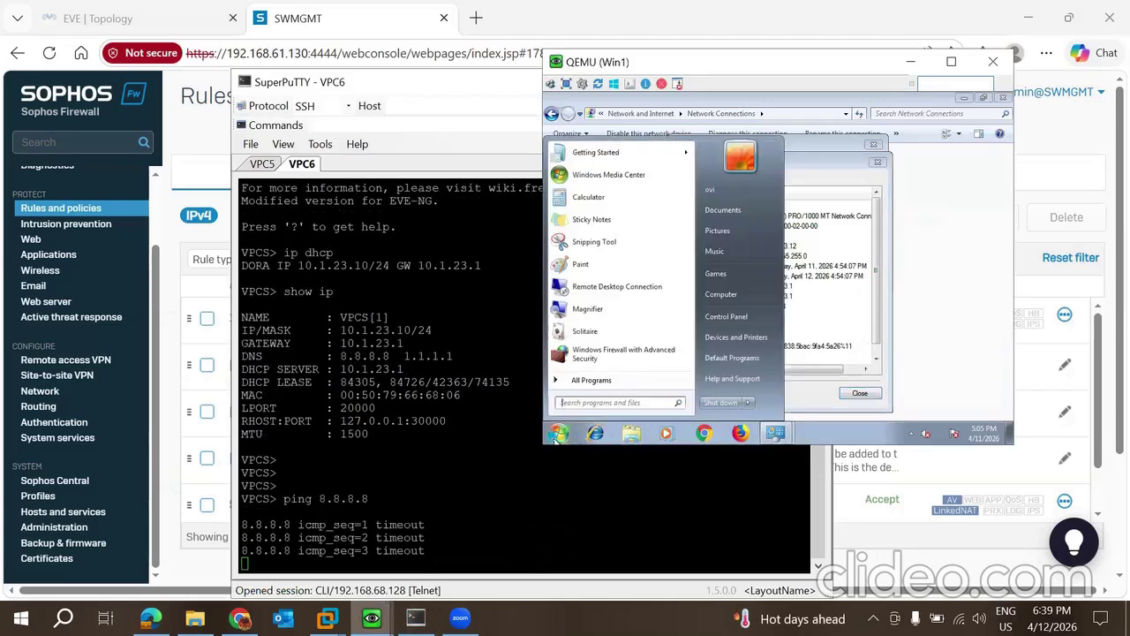
{"action": "type", "text": "cmd"}
{"action": "key", "text": "Return"}
{"action": "type", "text": "ping"}
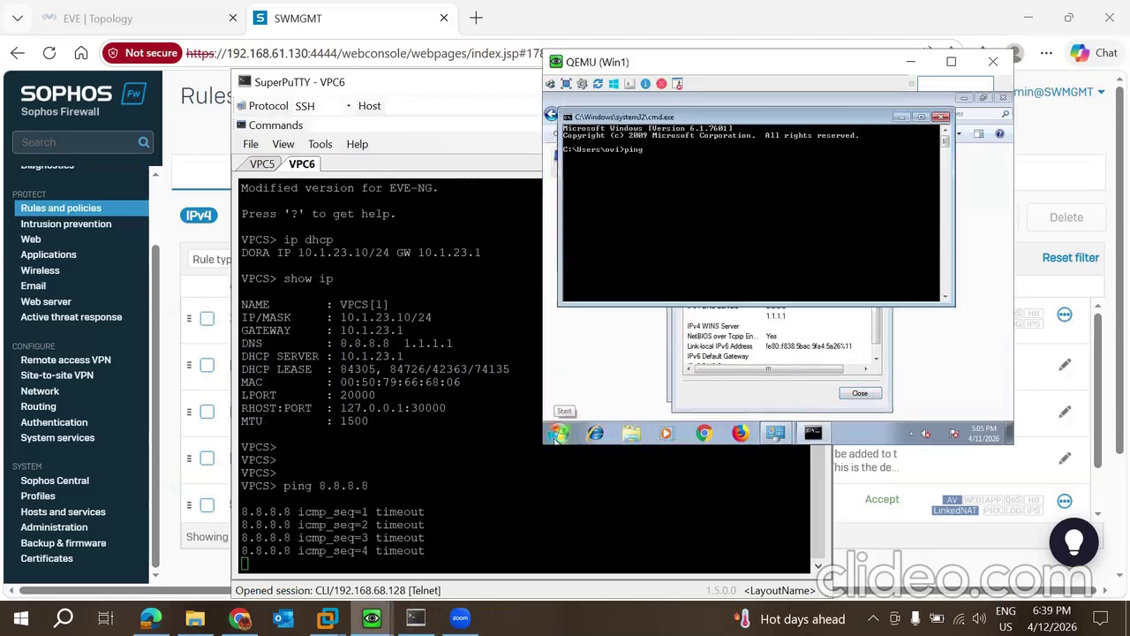
{"action": "type", "text": " 8.8.8.8"}
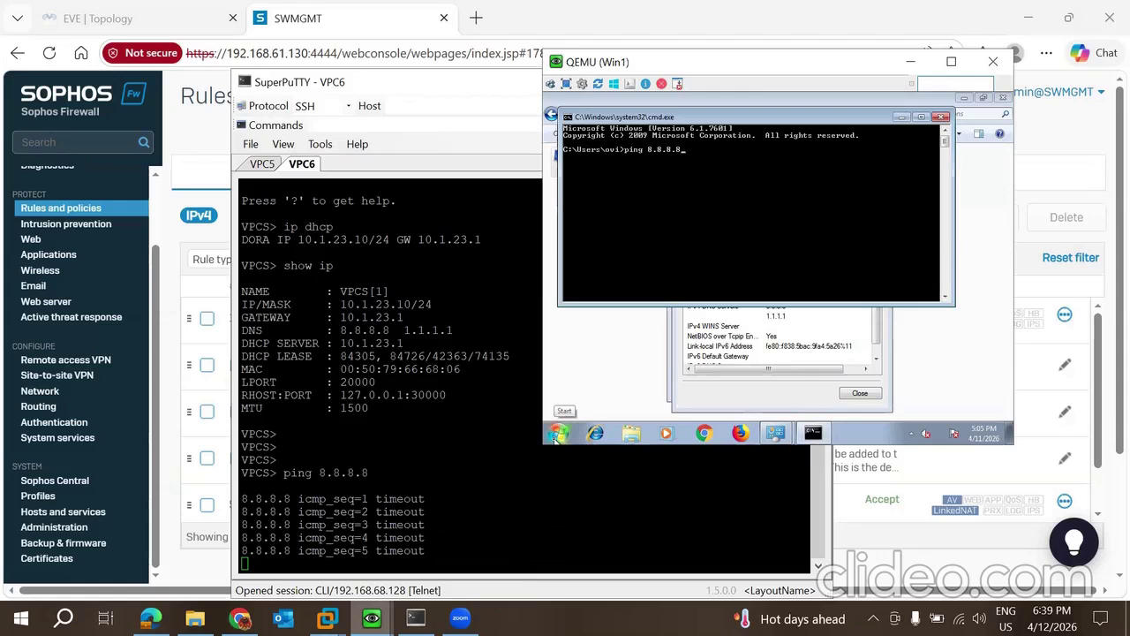
{"action": "type", "text": " -"}
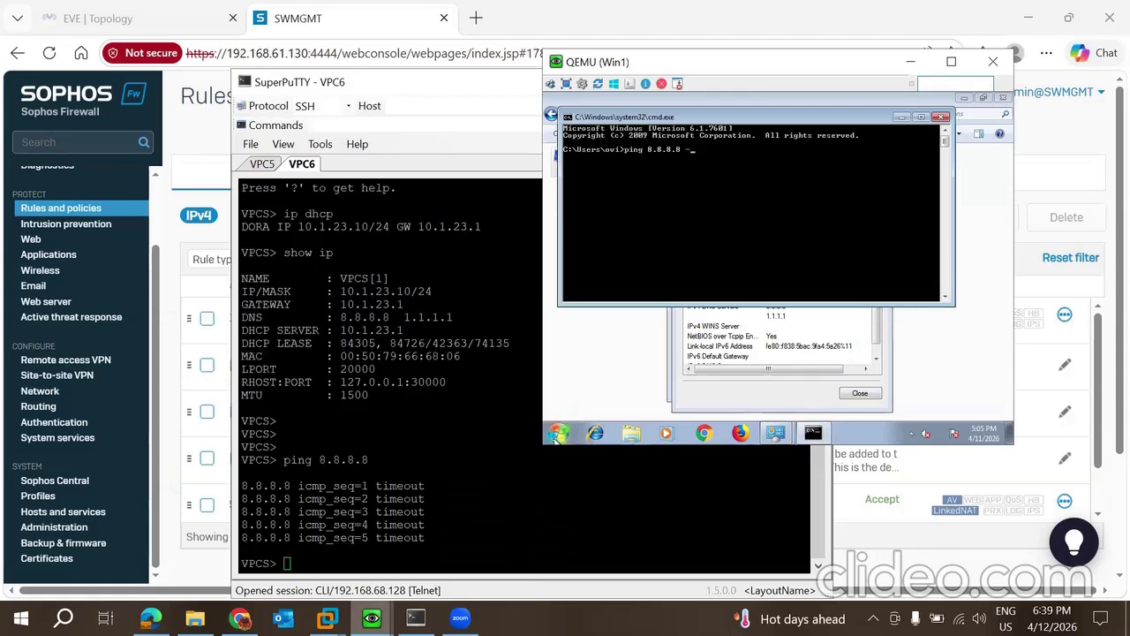
{"action": "type", "text": "t"}
{"action": "key", "text": "Return"}
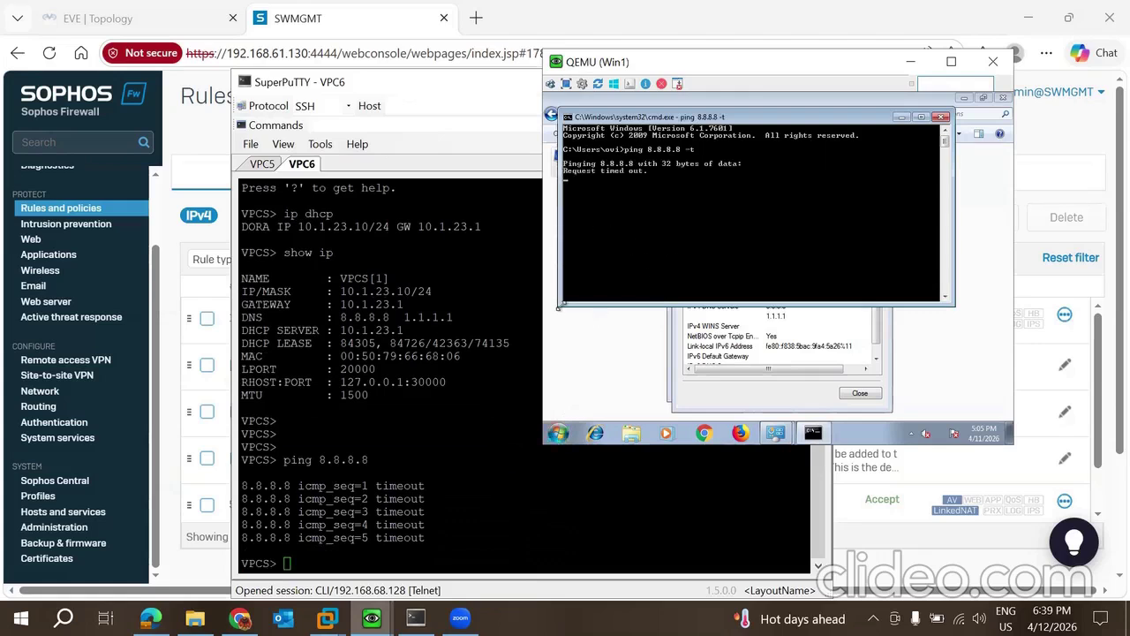
Switch to the VPC5 console in SuperPuTTY, clear the stray text at the prompt and ping 8.8.8.8.
{"action": "left_click", "coordinate": [262, 165]}
{"action": "key", "text": "BackSpace"}
{"action": "key", "text": "BackSpace"}
{"action": "key", "text": "BackSpace"}
{"action": "key", "text": "BackSpace"}
{"action": "key", "text": "BackSpace"}
{"action": "key", "text": "BackSpace"}
{"action": "key", "text": "BackSpace"}
{"action": "key", "text": "BackSpace"}
{"action": "key", "text": "BackSpace"}
{"action": "key", "text": "BackSpace"}
{"action": "key", "text": "BackSpace"}
{"action": "key", "text": "BackSpace"}
{"action": "key", "text": "BackSpace"}
{"action": "key", "text": "BackSpace"}
{"action": "key", "text": "BackSpace"}
{"action": "key", "text": "BackSpace"}
{"action": "key", "text": "BackSpace"}
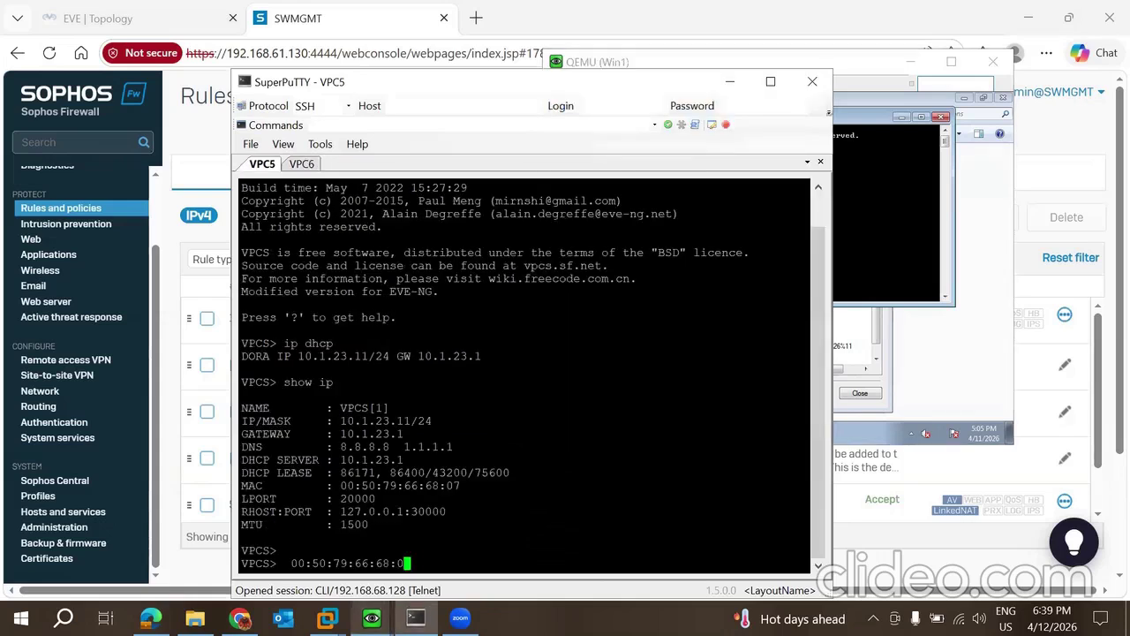
{"action": "type", "text": "pin"}
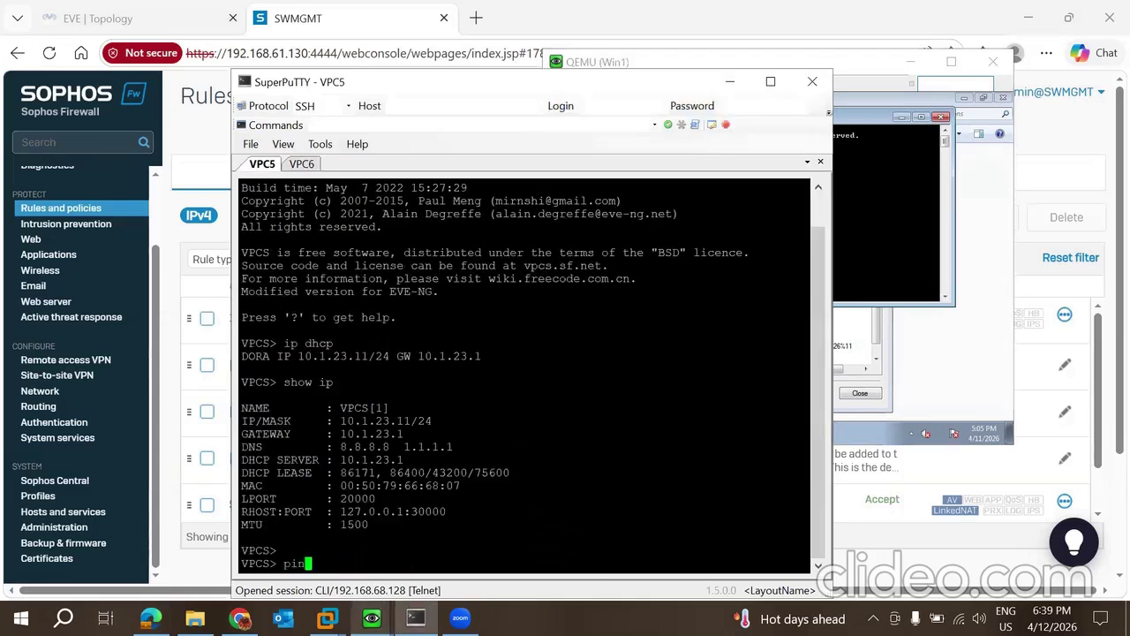
{"action": "type", "text": "g 8.8.8.8"}
{"action": "key", "text": "Return"}
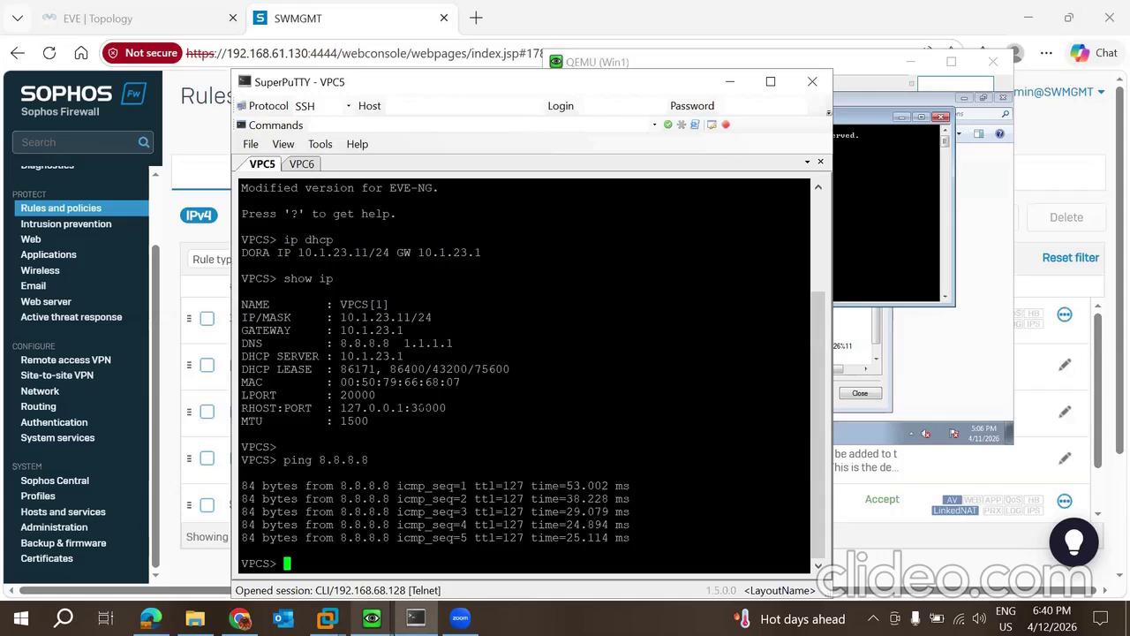
Return to Sophos Firewall, review the Network, IP range and IP list types in a new IP host form, and cancel it.
{"action": "left_click", "coordinate": [91, 512]}
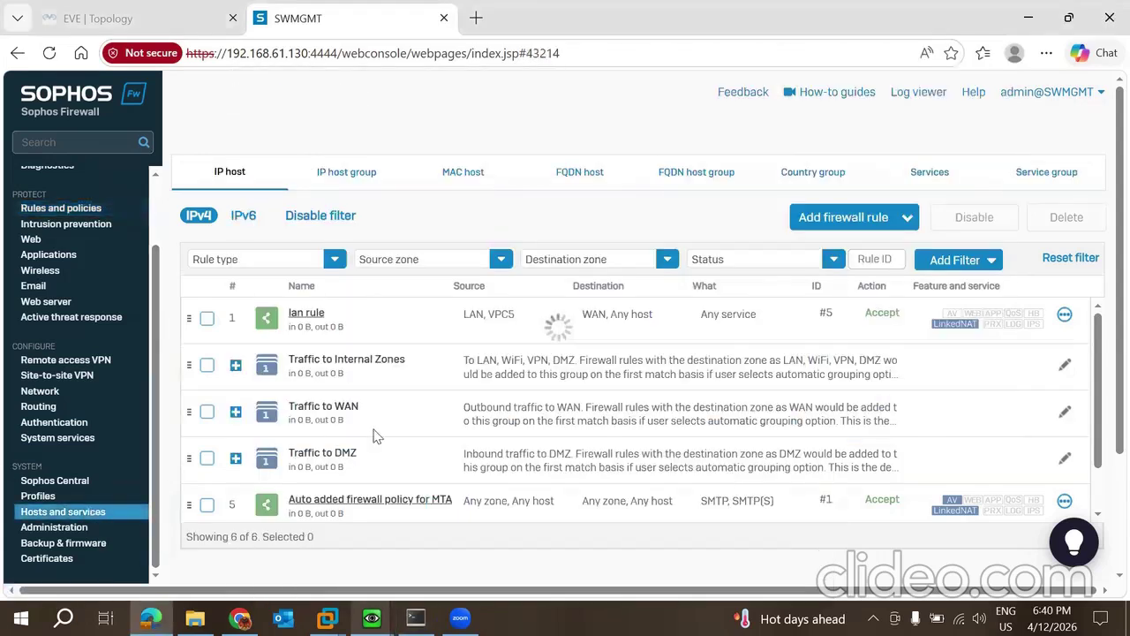
{"action": "left_click", "coordinate": [966, 228]}
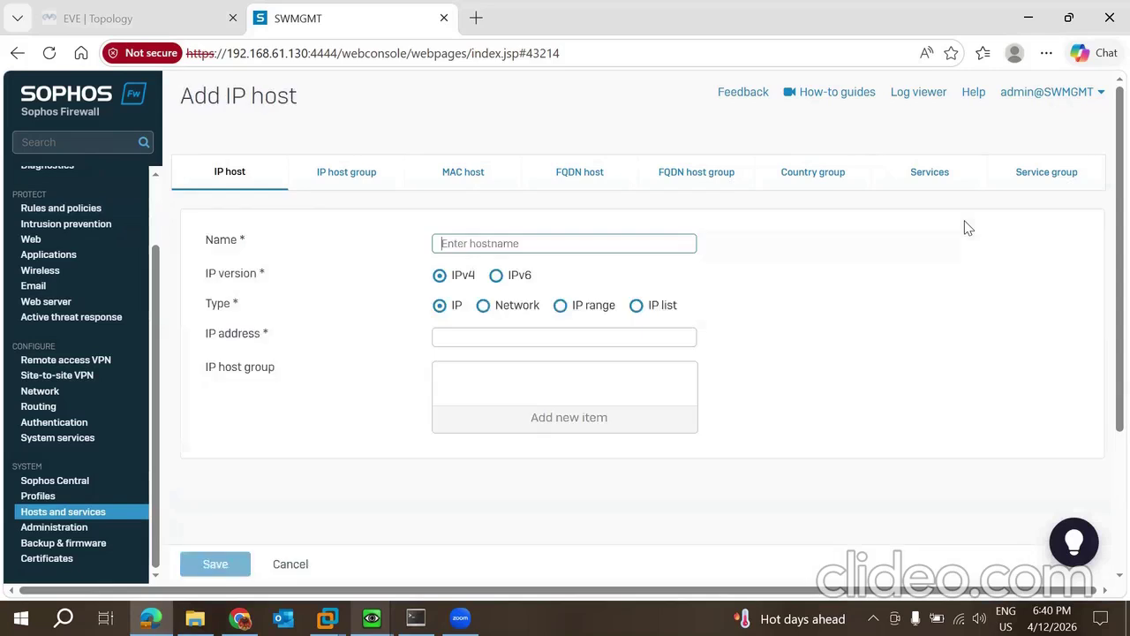
{"action": "left_click", "coordinate": [468, 337]}
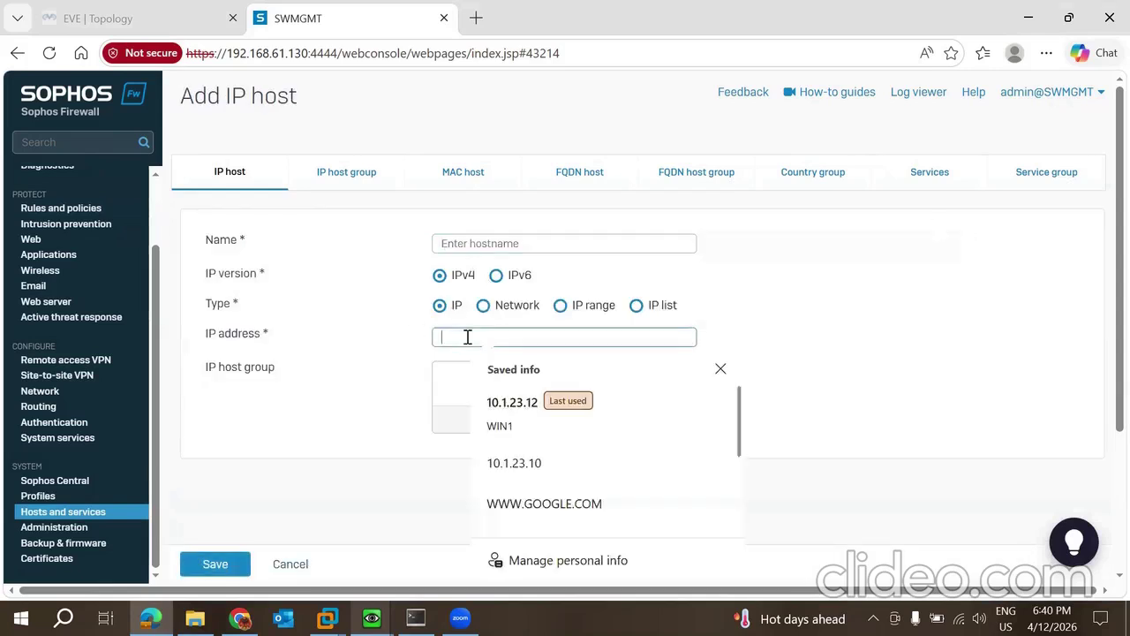
{"action": "left_click", "coordinate": [483, 305]}
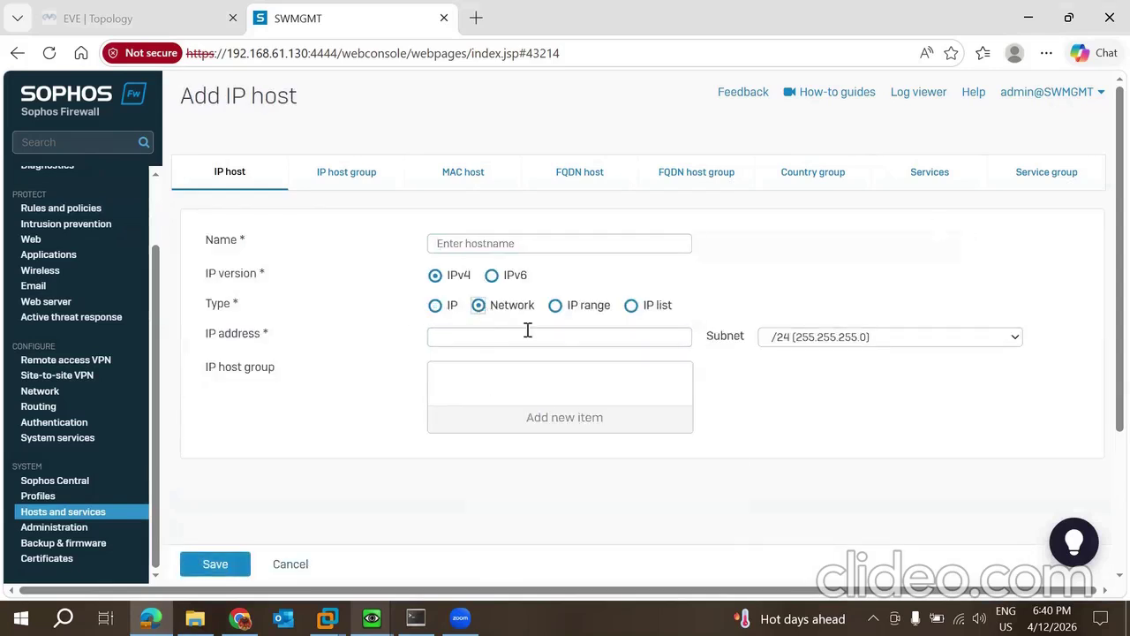
{"action": "left_click", "coordinate": [555, 304]}
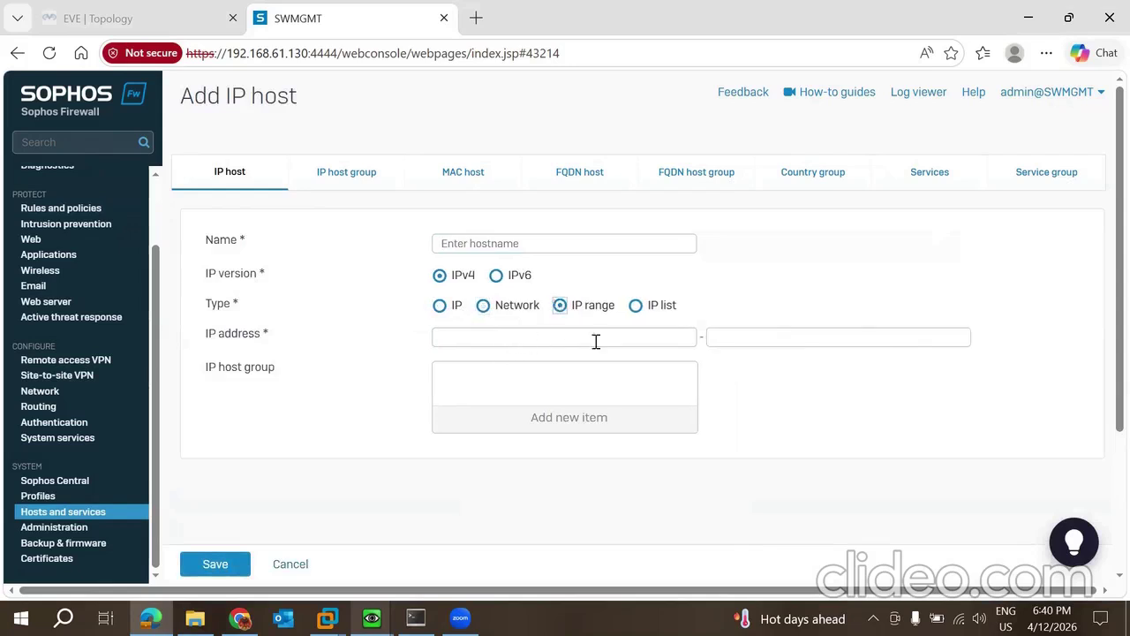
{"action": "left_click", "coordinate": [635, 307]}
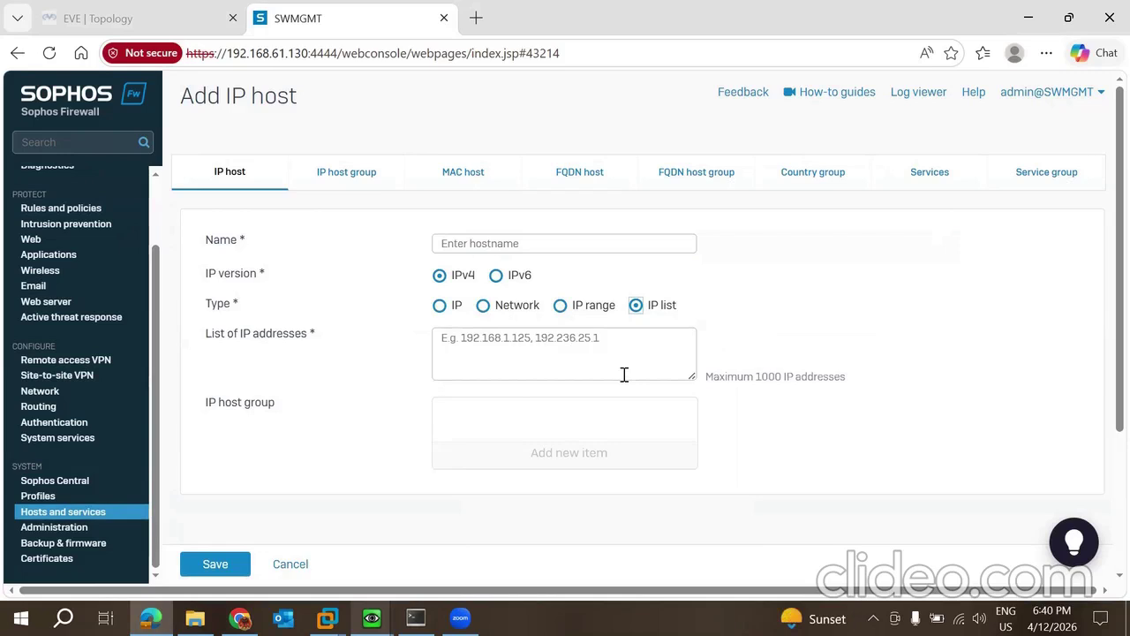
{"action": "left_click", "coordinate": [290, 564]}
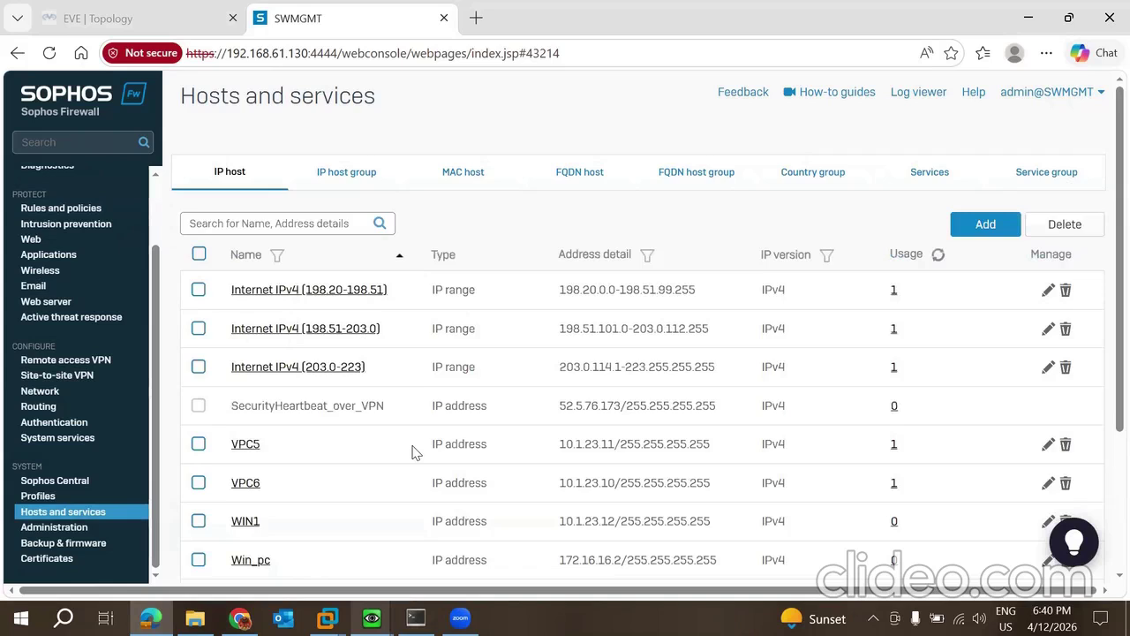
{"action": "scroll", "coordinate": [415, 452], "scroll_direction": "down", "scroll_amount": 2}
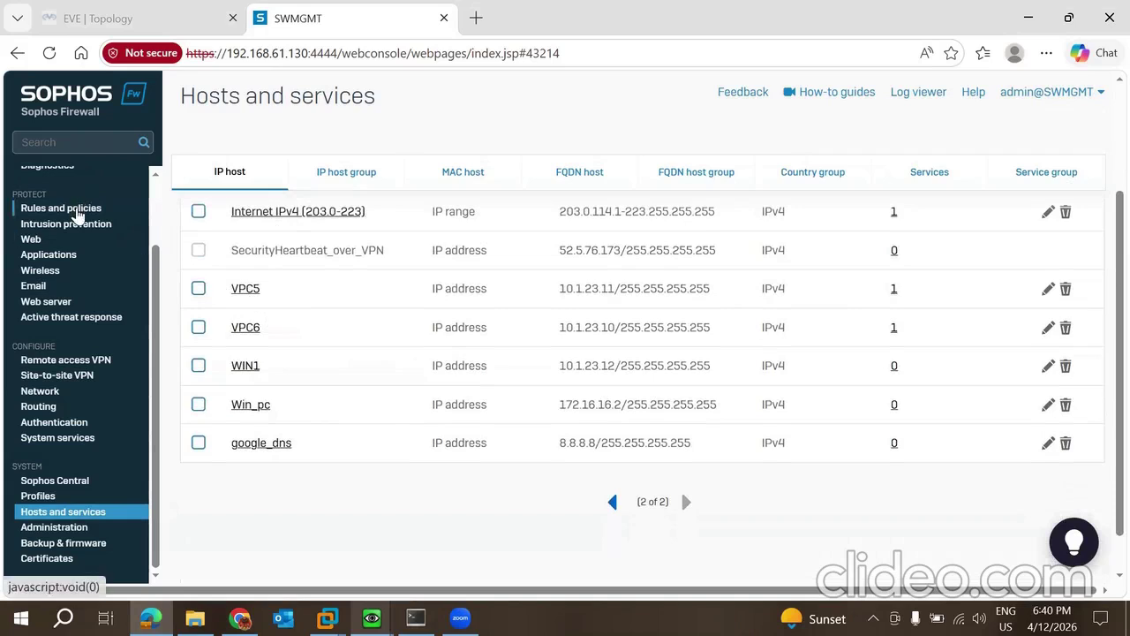
Add VPC6 to the source networks and devices of the firewall rule "lan rule" and save the rule.
{"action": "left_click", "coordinate": [77, 209]}
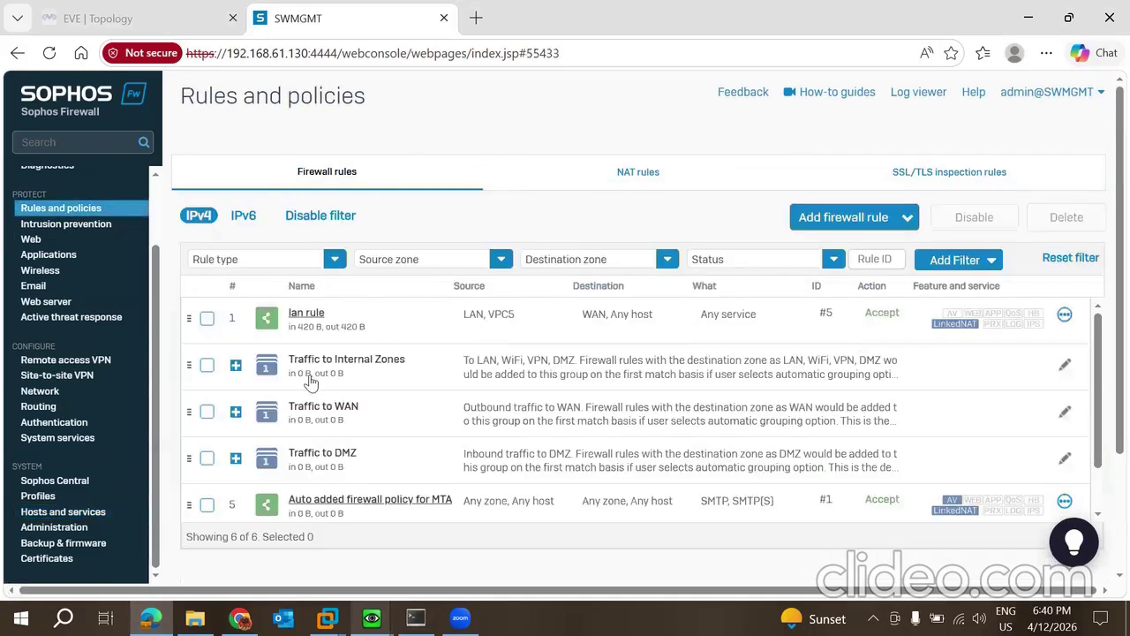
{"action": "left_click", "coordinate": [309, 317]}
{"action": "scroll", "coordinate": [513, 350], "scroll_direction": "down", "scroll_amount": 5}
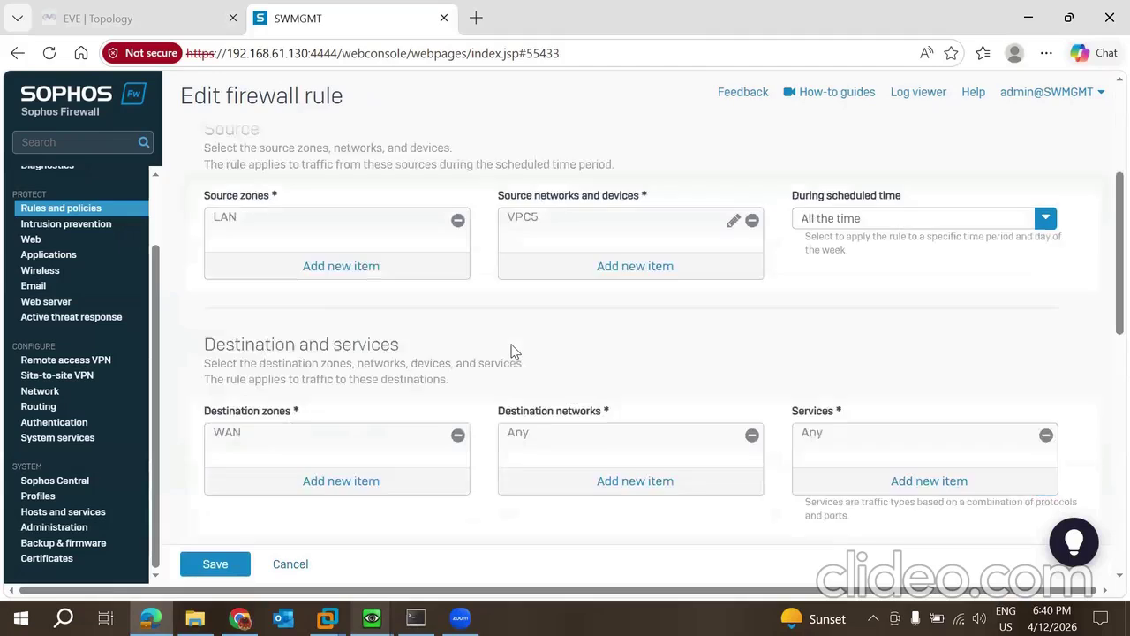
{"action": "left_click", "coordinate": [631, 227]}
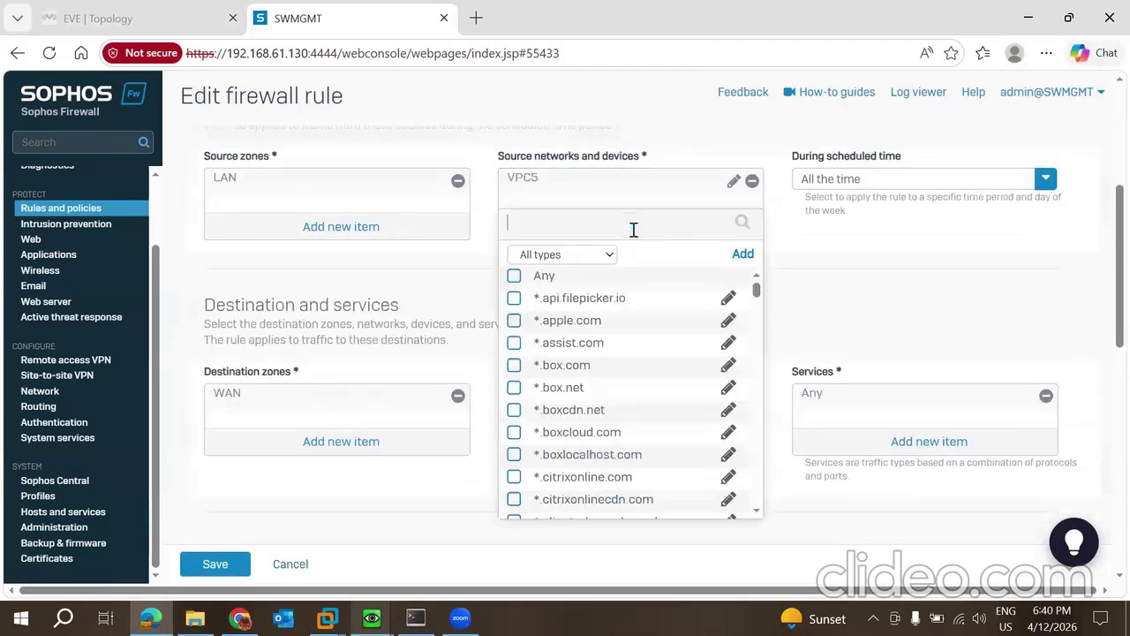
{"action": "type", "text": "vpc"}
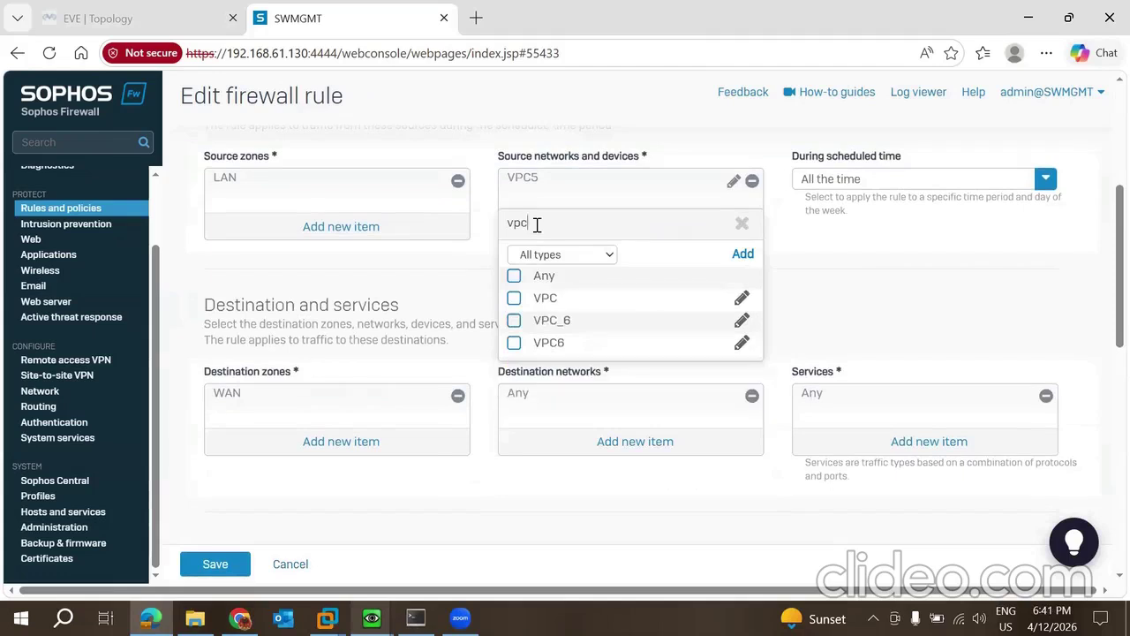
{"action": "type", "text": "6"}
{"action": "left_click", "coordinate": [514, 298]}
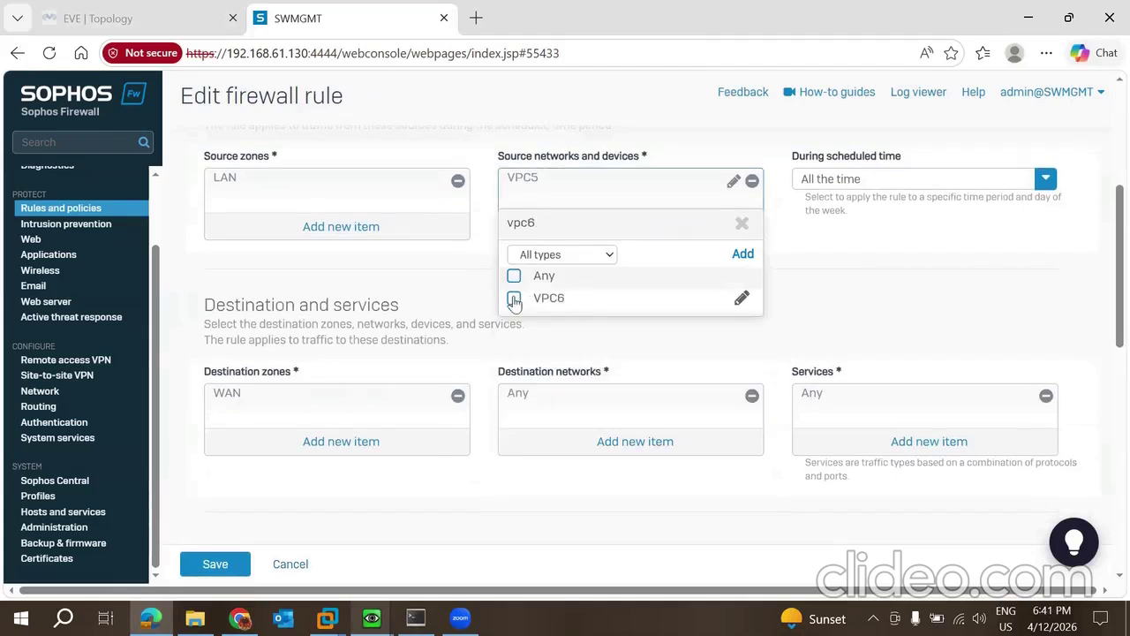
{"action": "left_click", "coordinate": [603, 334]}
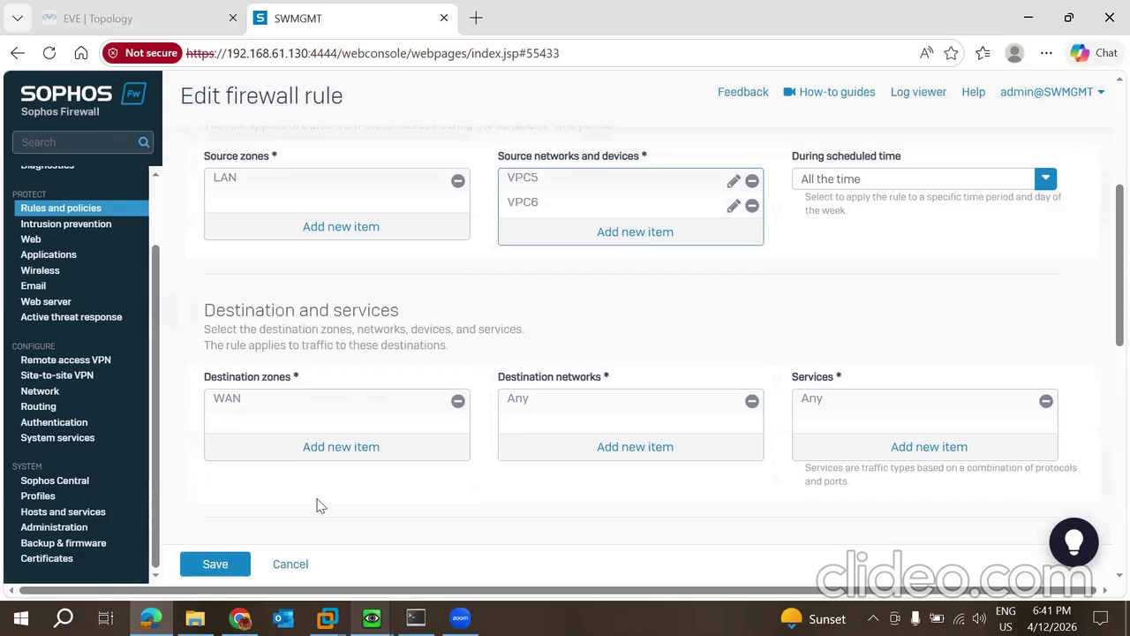
{"action": "left_click", "coordinate": [216, 564]}
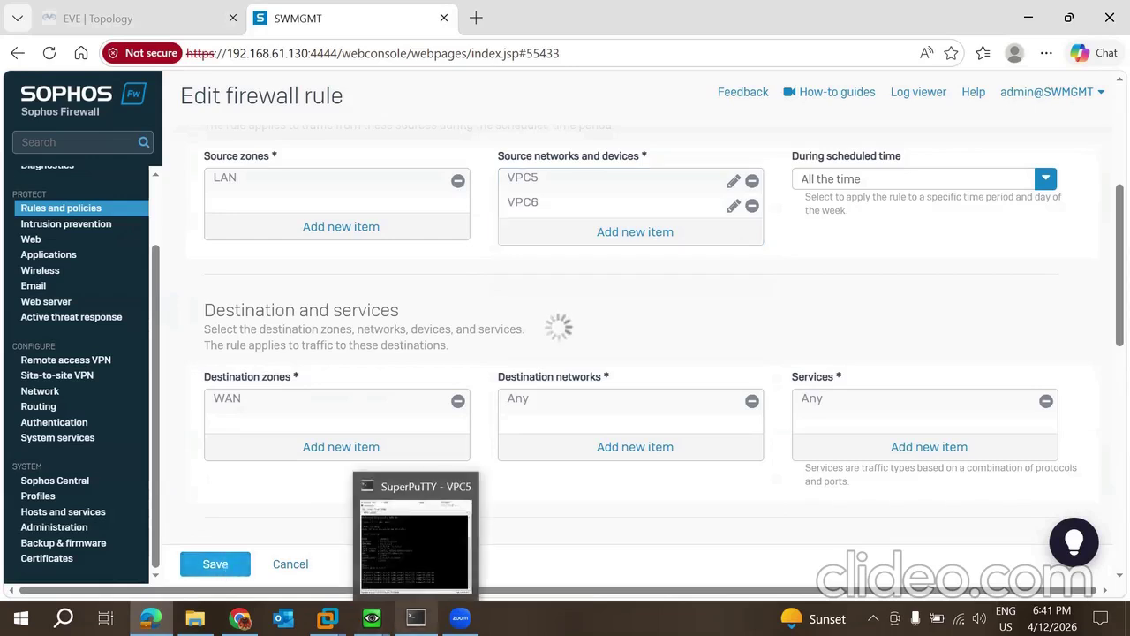
Switch to SuperPuTTY and repeat the ping to 8.8.8.8 from the VPC6 console and from the VPC5 console.
{"action": "left_click", "coordinate": [416, 618]}
{"action": "left_click", "coordinate": [303, 164]}
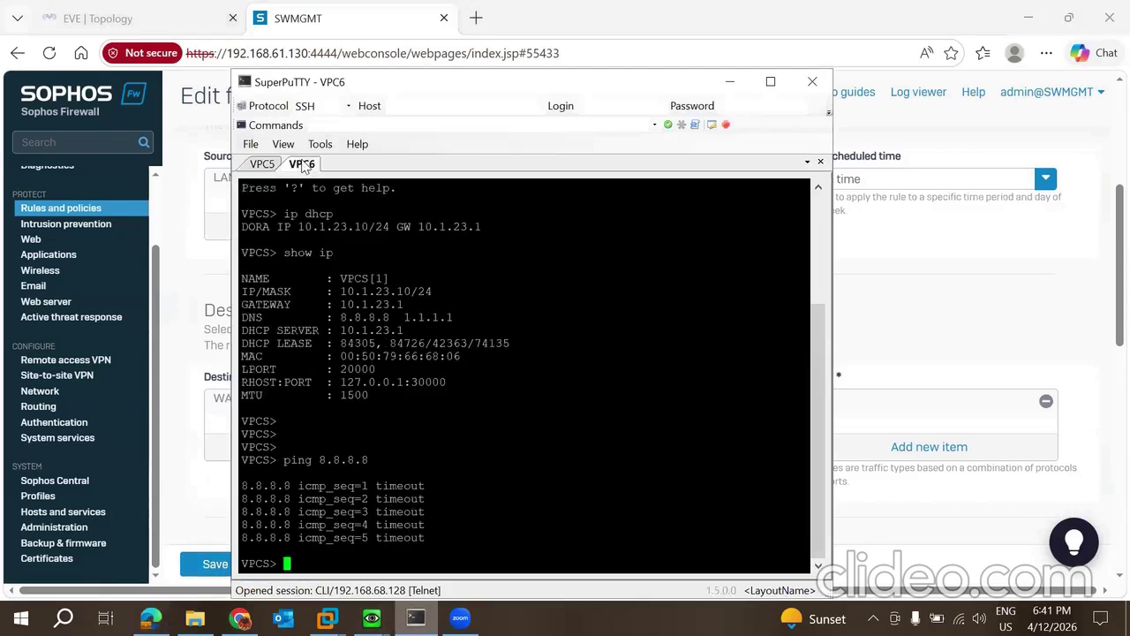
{"action": "key", "text": "Up"}
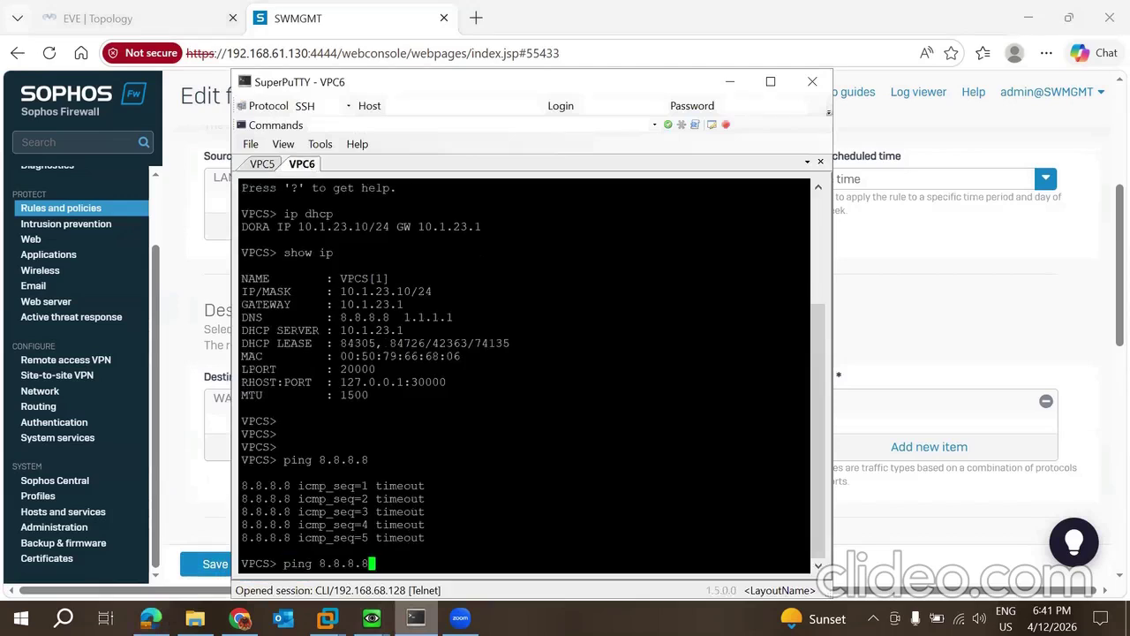
{"action": "key", "text": "Return"}
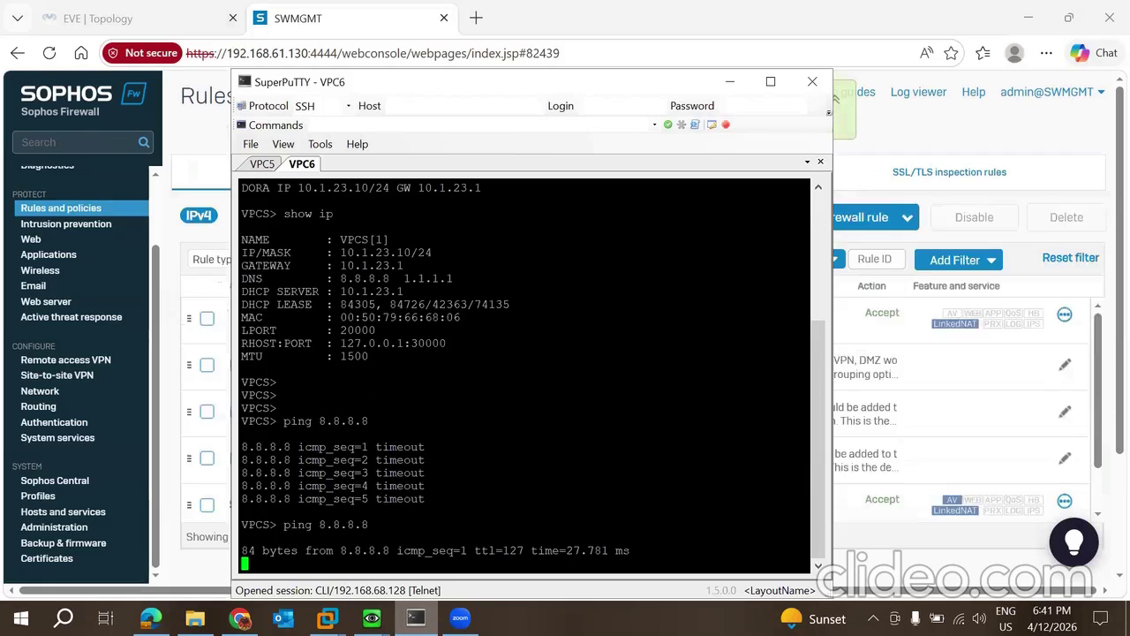
{"action": "left_click", "coordinate": [263, 165]}
{"action": "key", "text": "Up"}
{"action": "key", "text": "Return"}
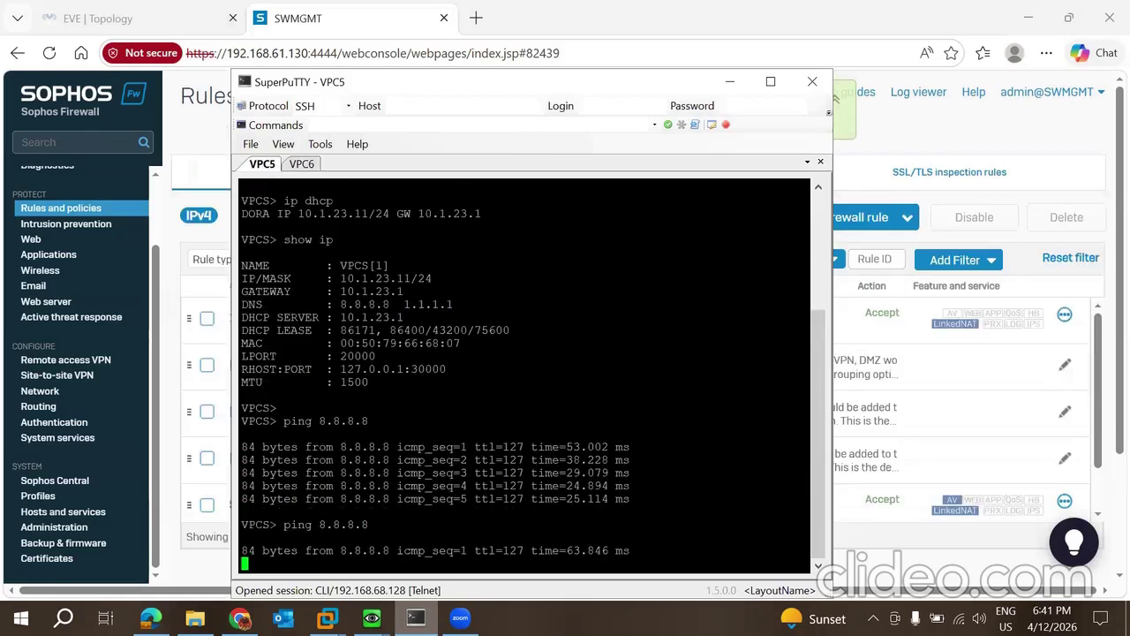
Reopen "lan rule" in Sophos Firewall and remove VPC6 and VPC5 from its source networks and devices.
{"action": "left_click", "coordinate": [1049, 122]}
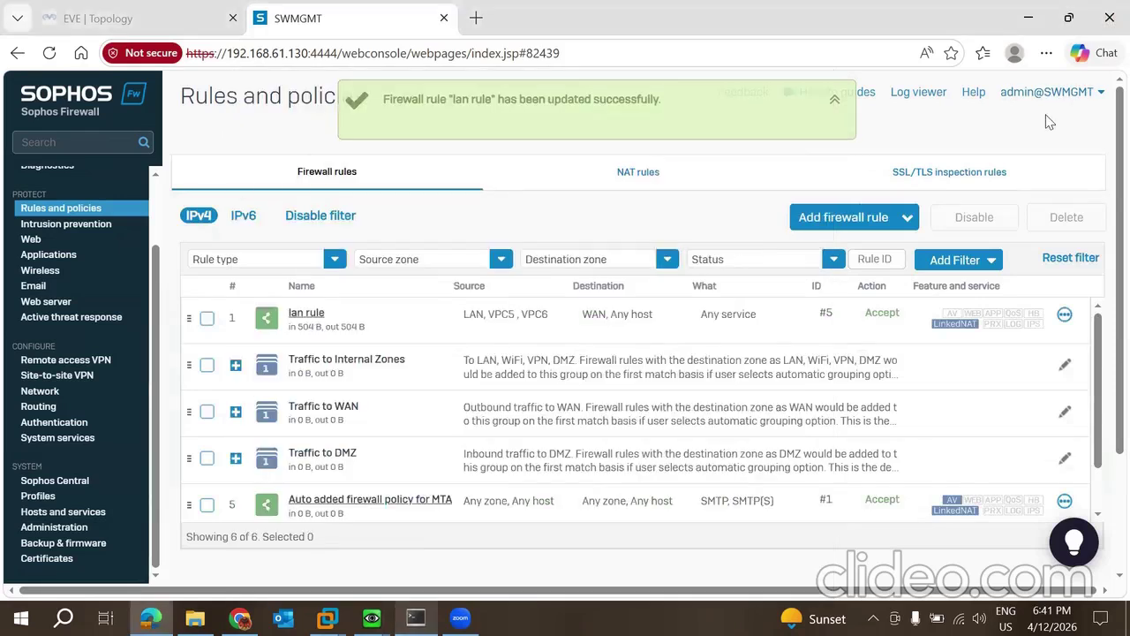
{"action": "left_click", "coordinate": [305, 313]}
{"action": "scroll", "coordinate": [518, 340], "scroll_direction": "down", "scroll_amount": 3}
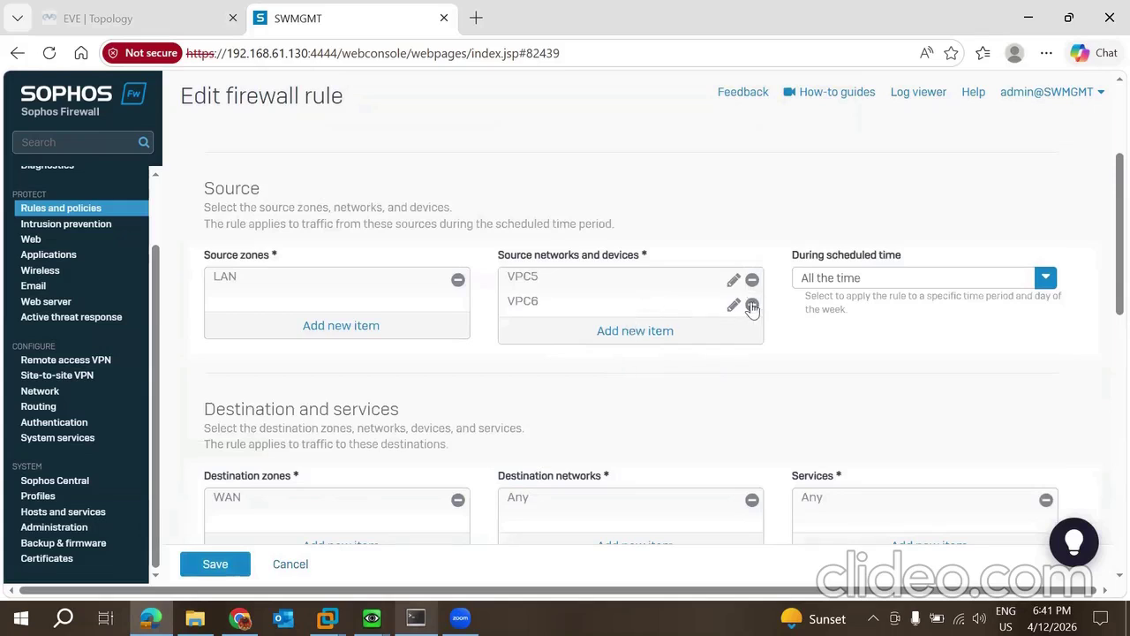
{"action": "left_click", "coordinate": [751, 304]}
{"action": "left_click", "coordinate": [751, 281]}
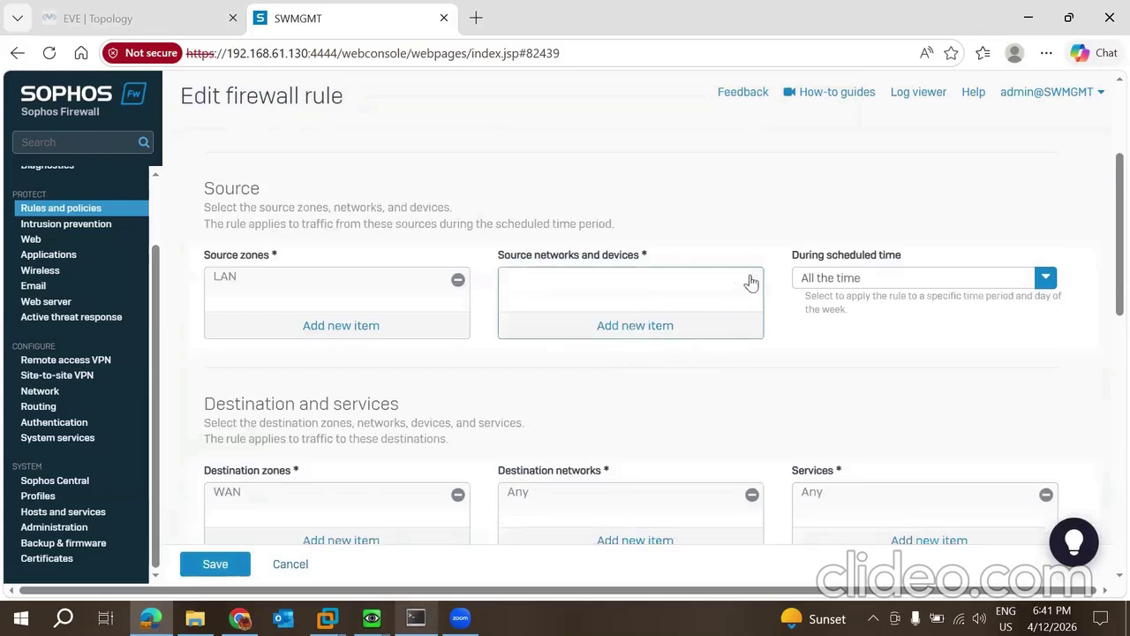
Search the source networks and devices for "win" and select the WIN1 host for the rule.
{"action": "left_click", "coordinate": [623, 326]}
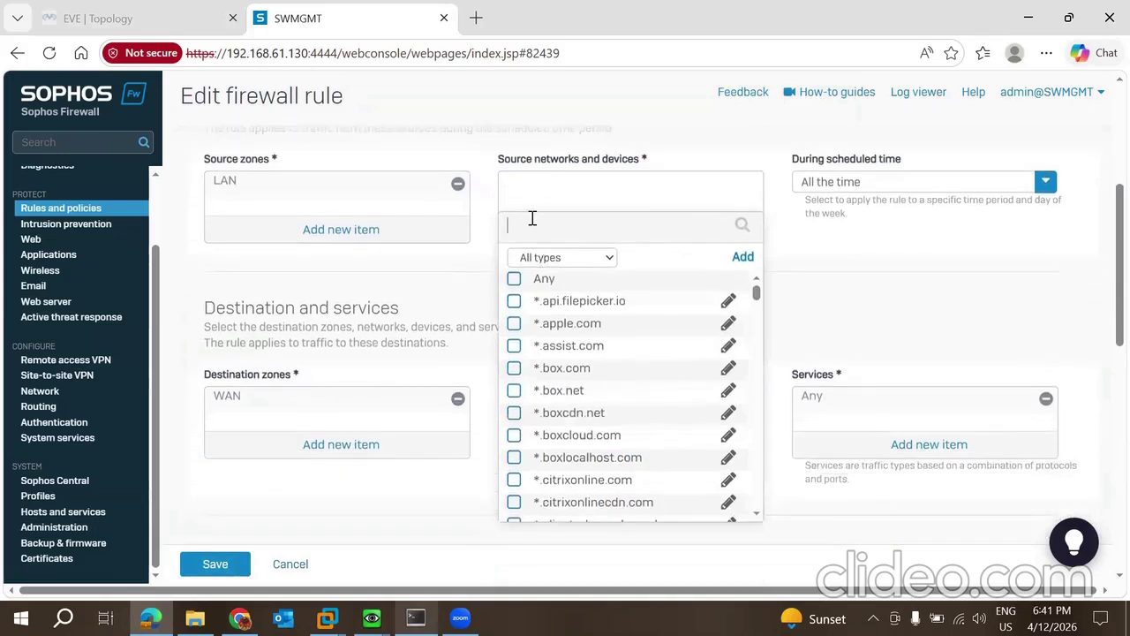
{"action": "type", "text": "win"}
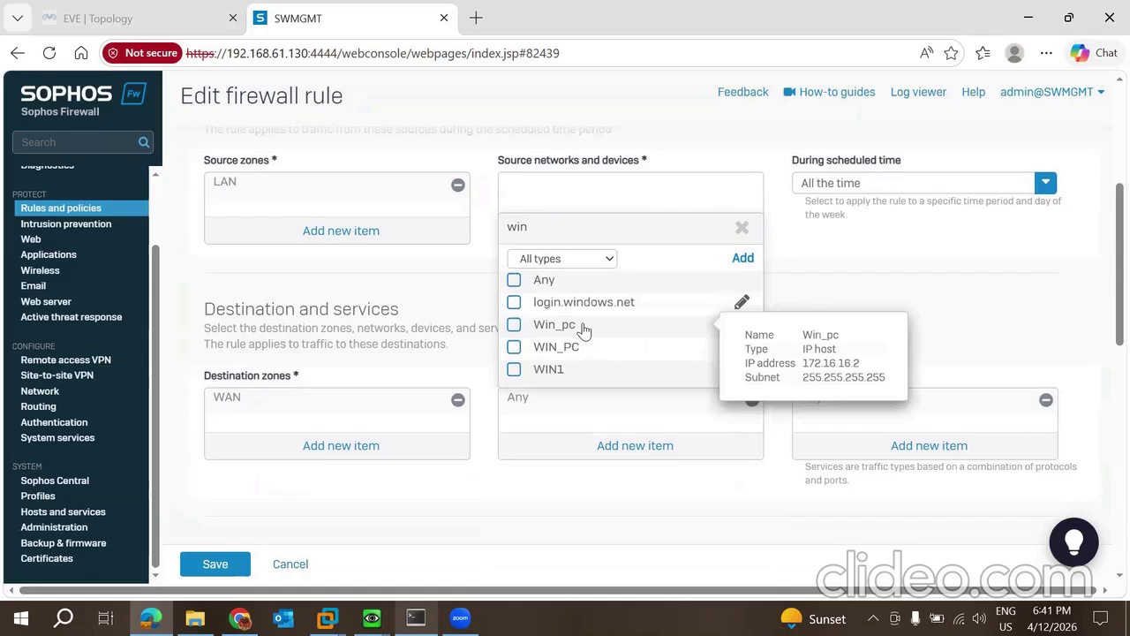
{"action": "left_click", "coordinate": [513, 370]}
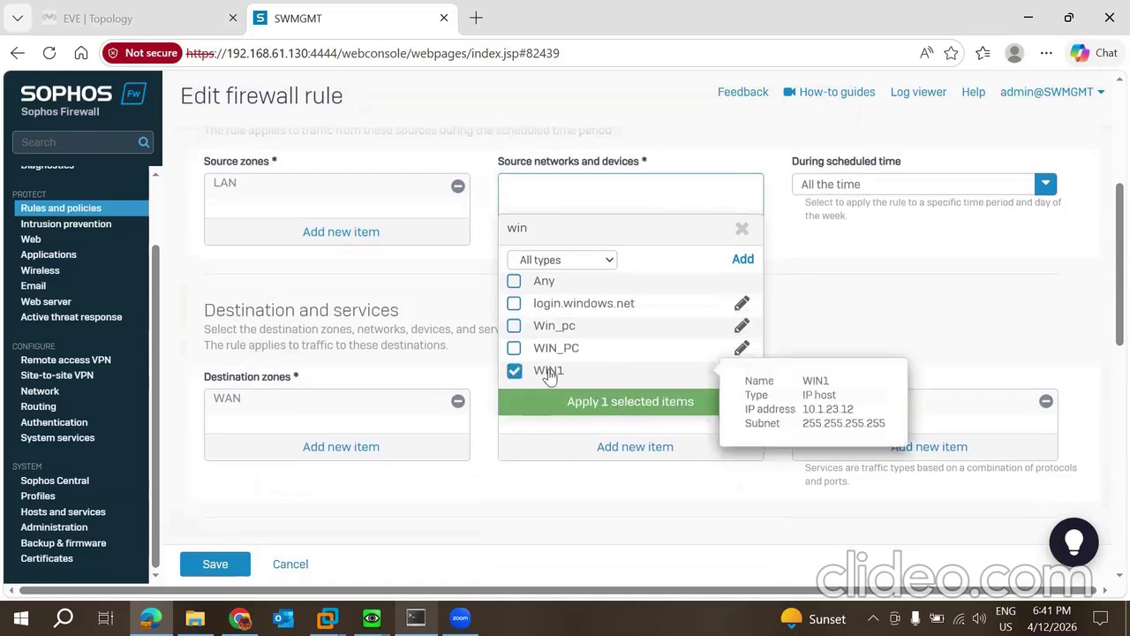
Apply WIN1 as the source network of the firewall rule and save the rule.
{"action": "left_click", "coordinate": [583, 402]}
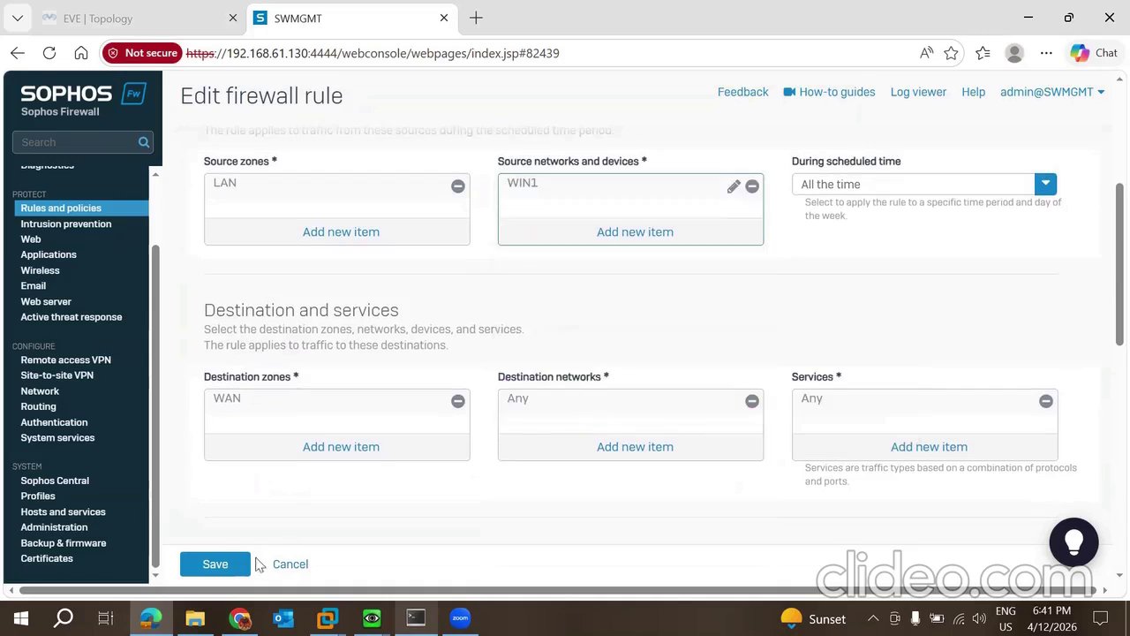
{"action": "left_click", "coordinate": [226, 571]}
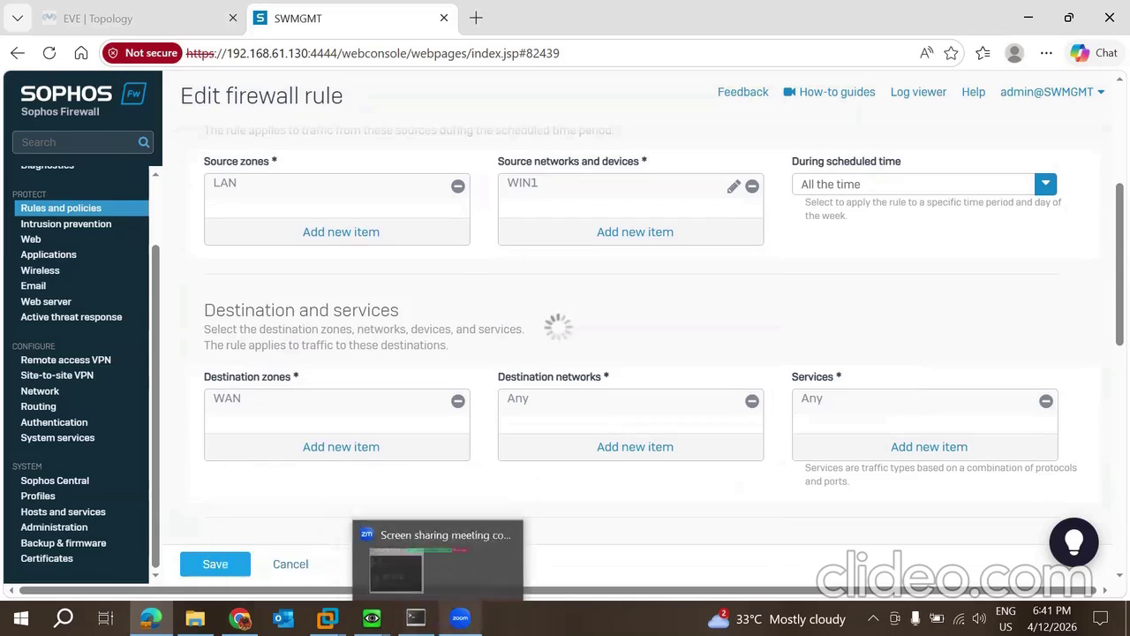
Ping 8.8.8.8 from VPC6 and VPC5, and check the running ping on the Win1 machine.
{"action": "mouse_move", "coordinate": [371, 619]}
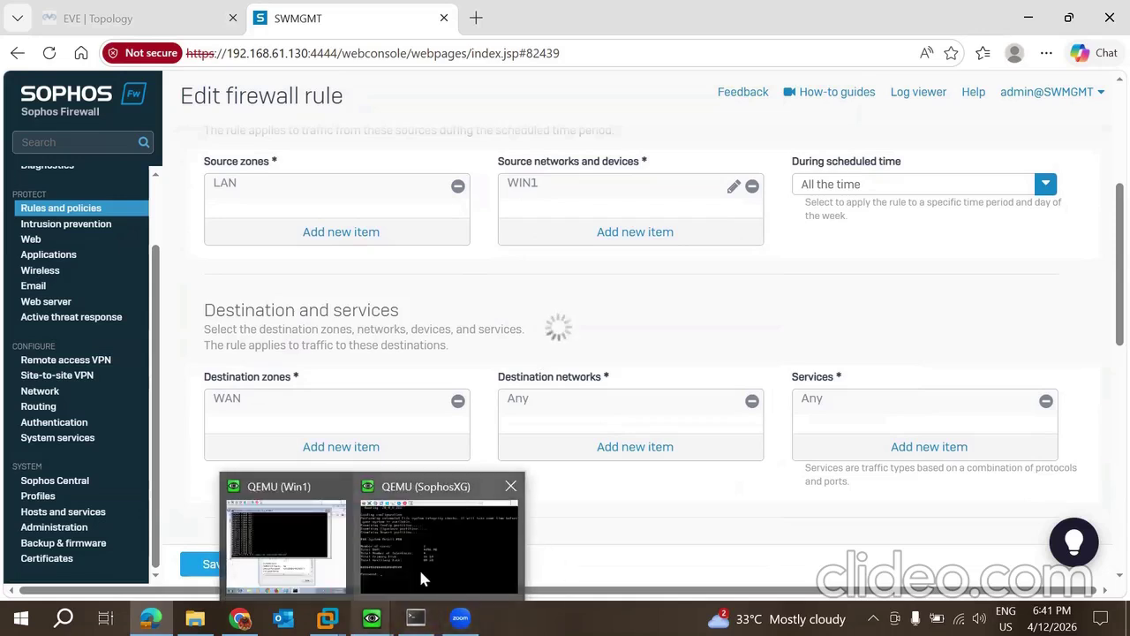
{"action": "left_click", "coordinate": [416, 619]}
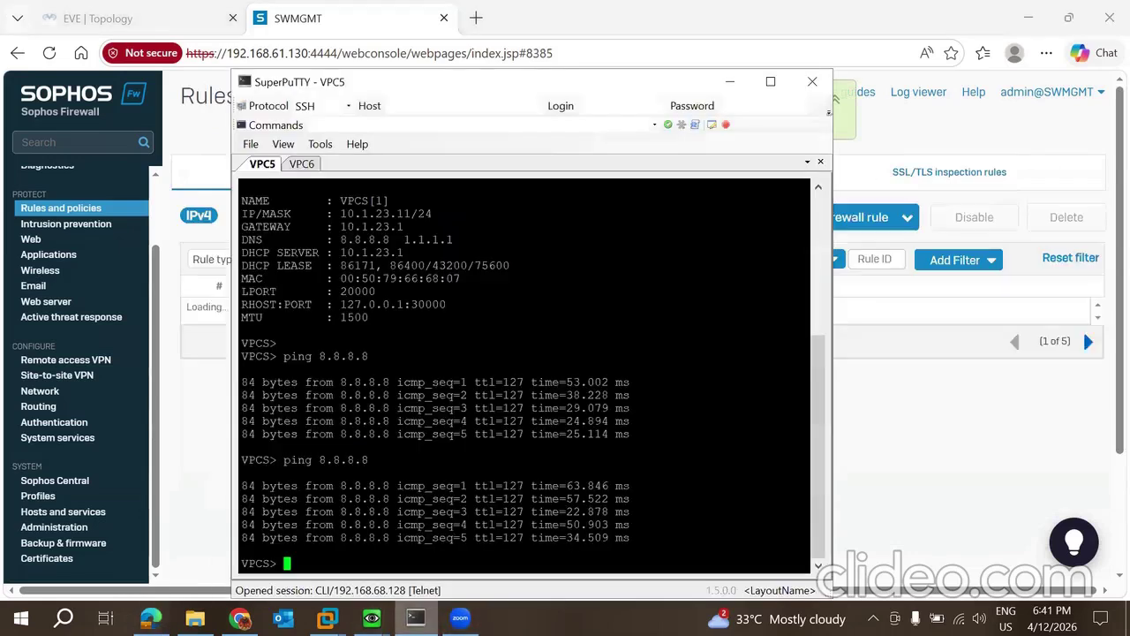
{"action": "left_click", "coordinate": [301, 164]}
{"action": "key", "text": "Up"}
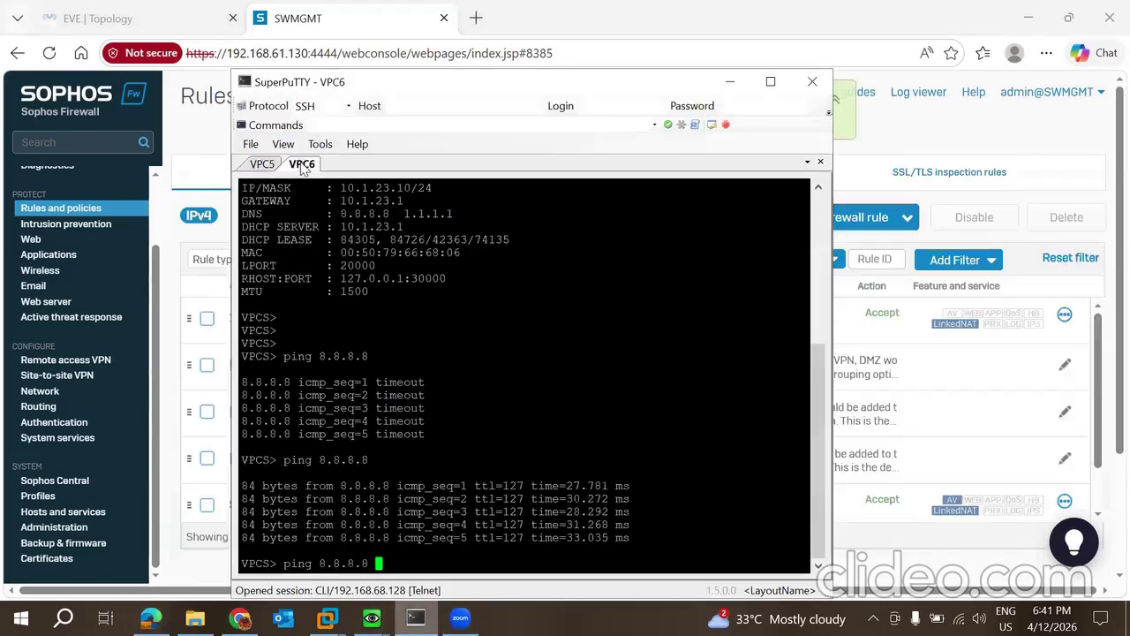
{"action": "key", "text": "Return"}
{"action": "left_click", "coordinate": [262, 166]}
{"action": "key", "text": "Up"}
{"action": "key", "text": "Return"}
{"action": "mouse_move", "coordinate": [371, 619]}
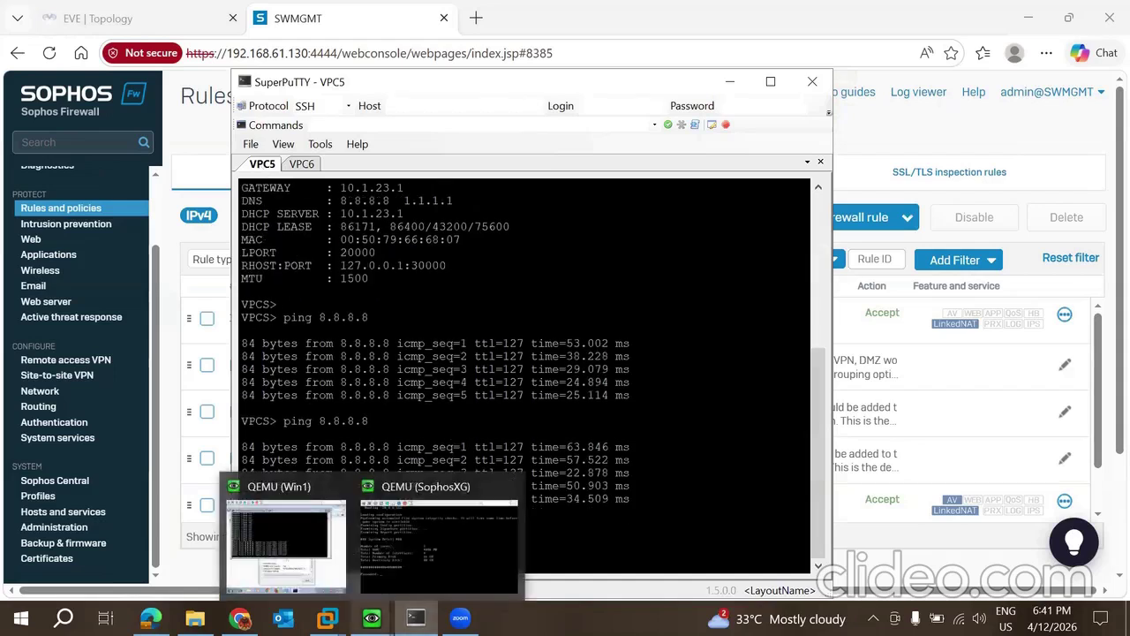
{"action": "left_click", "coordinate": [291, 540]}
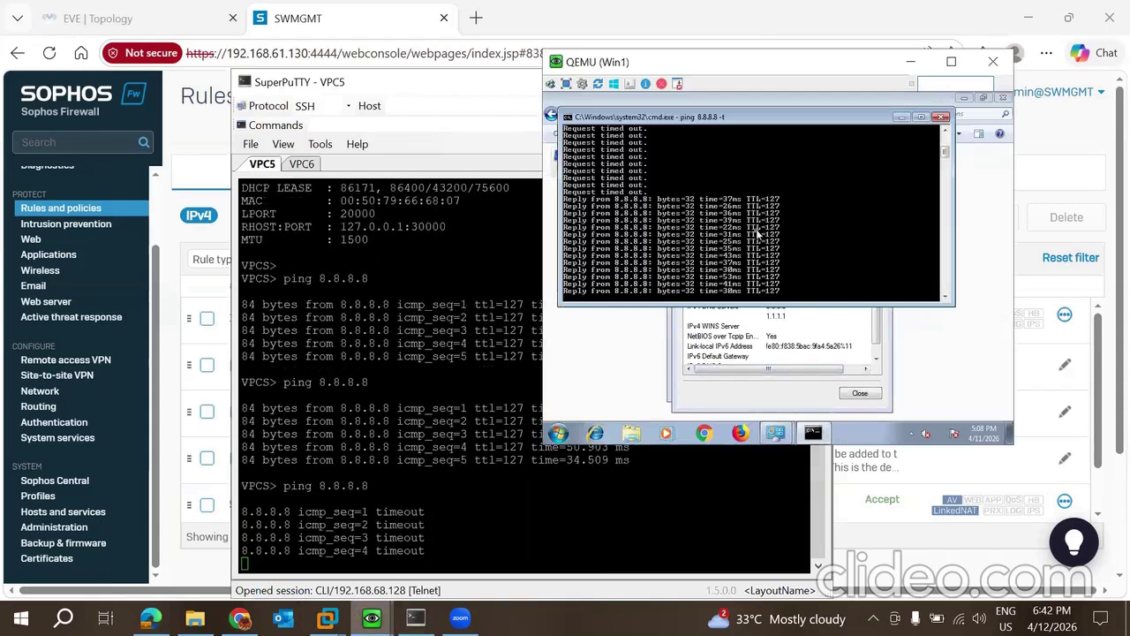
In the lan rule, replace the source network WIN1 with HOST_GROUP and save the rule.
{"action": "left_click", "coordinate": [99, 207]}
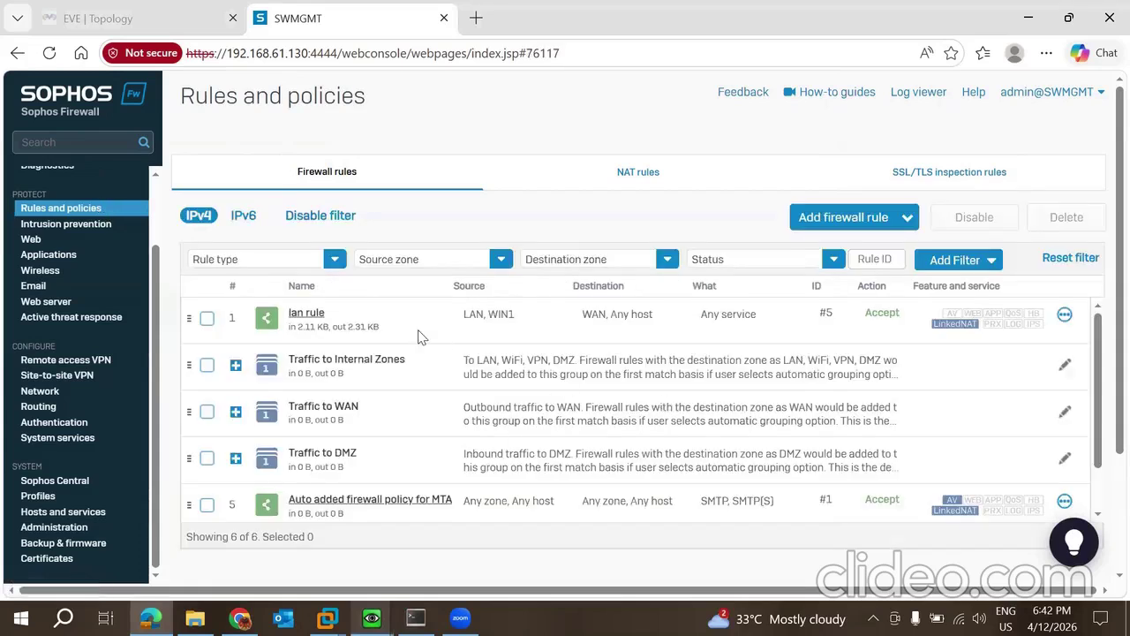
{"action": "left_click", "coordinate": [309, 314]}
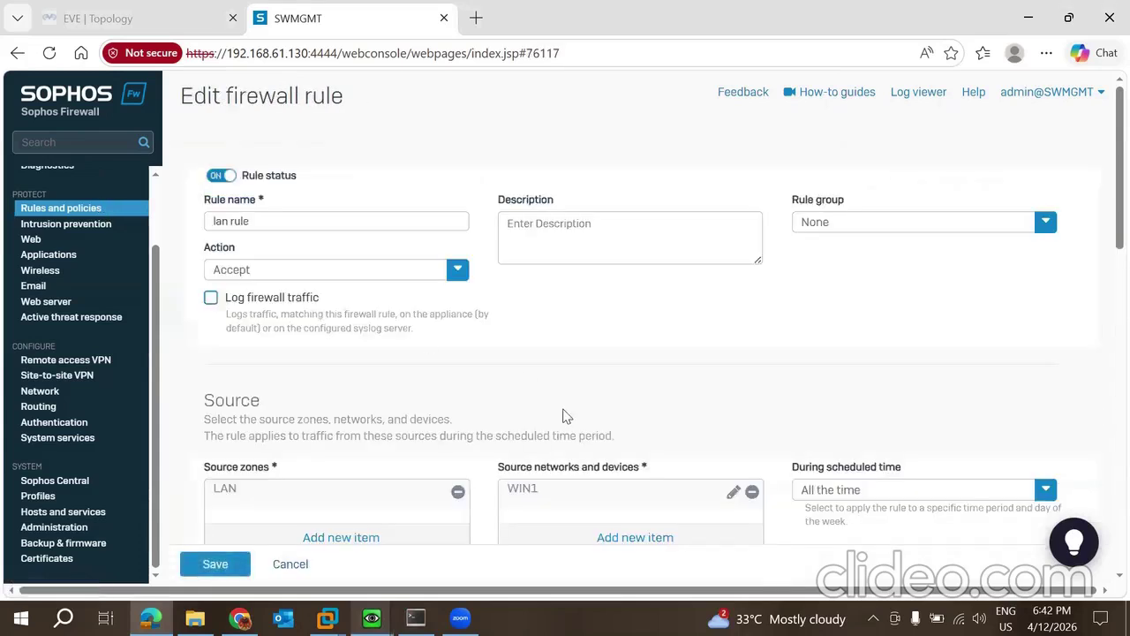
{"action": "scroll", "coordinate": [736, 389], "scroll_direction": "down", "scroll_amount": 1}
{"action": "left_click", "coordinate": [752, 395]}
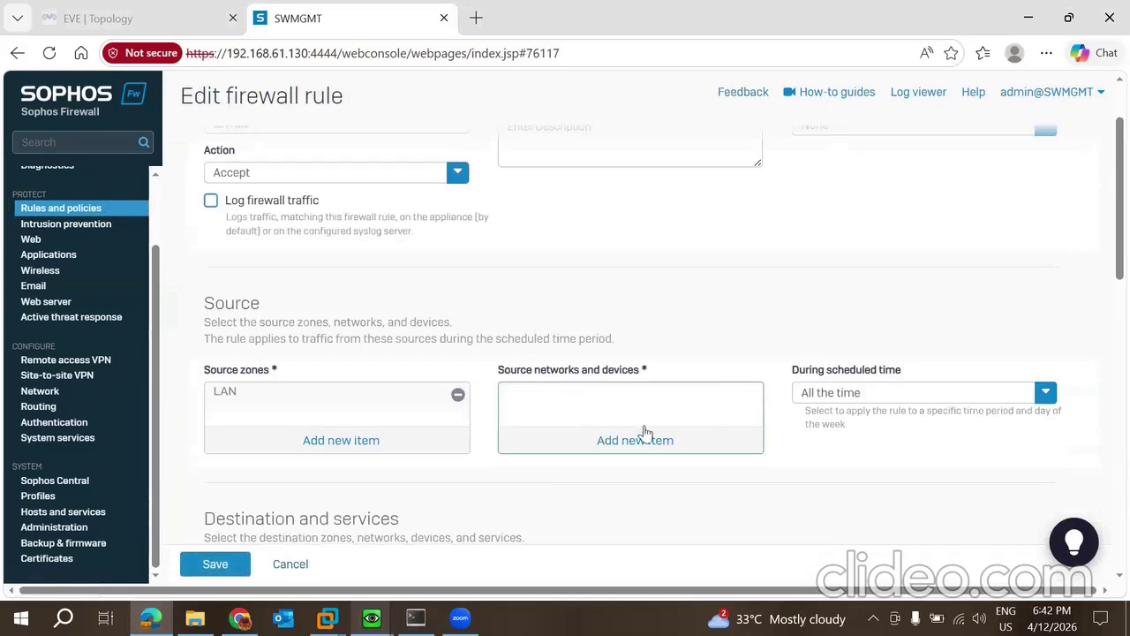
{"action": "left_click", "coordinate": [636, 439]}
{"action": "scroll", "coordinate": [594, 210], "scroll_direction": "down", "scroll_amount": 2}
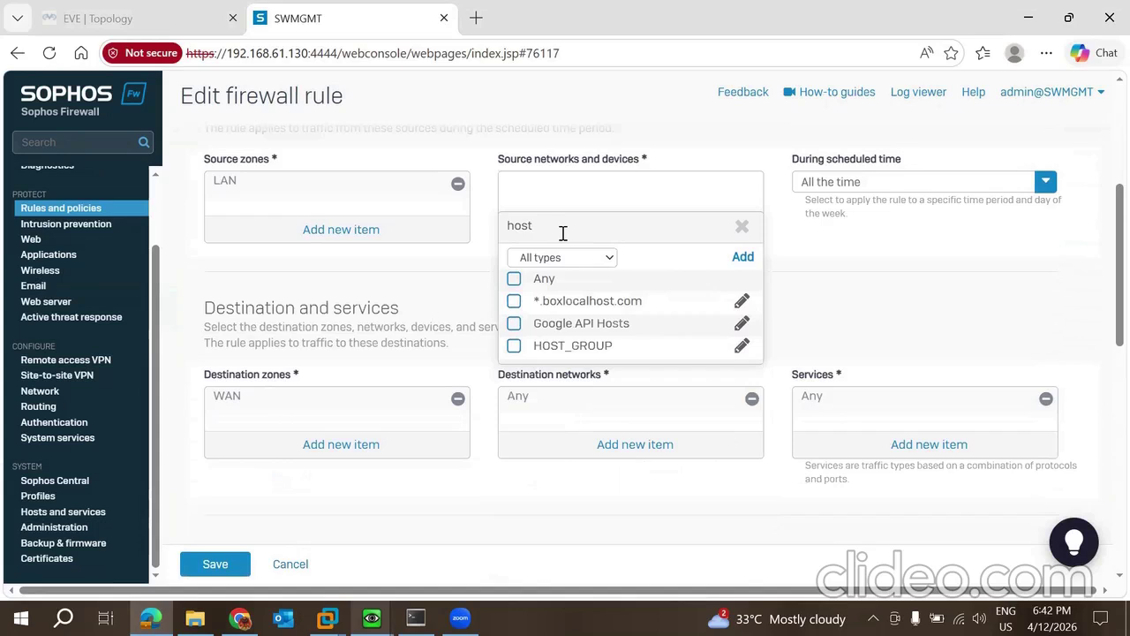
{"action": "left_click", "coordinate": [514, 345]}
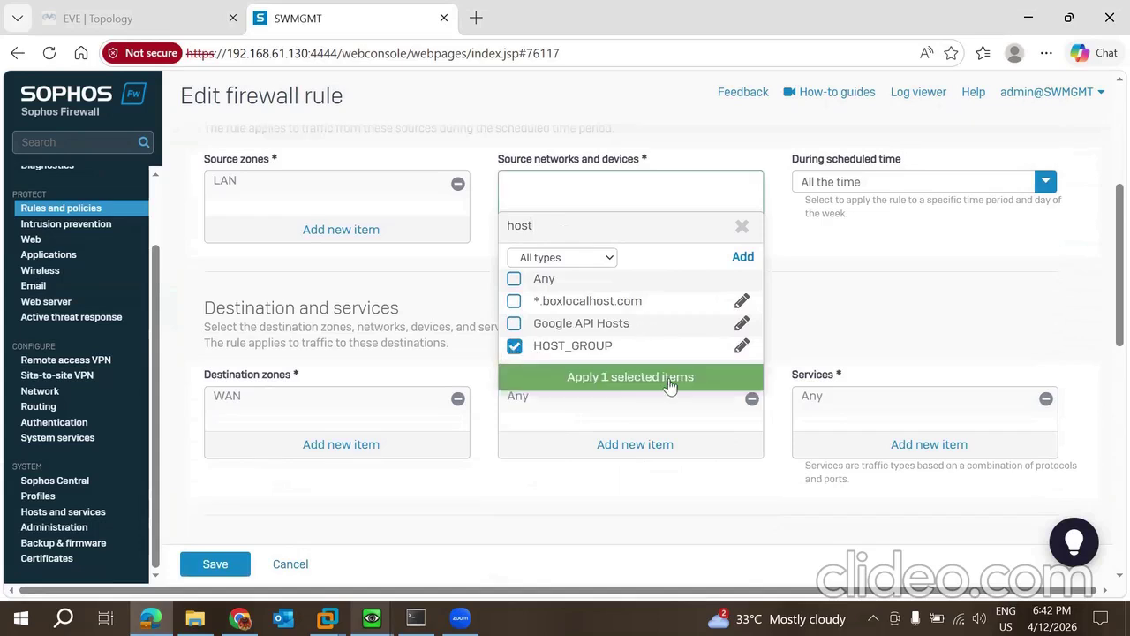
{"action": "left_click", "coordinate": [643, 378]}
{"action": "scroll", "coordinate": [323, 528], "scroll_direction": "down", "scroll_amount": 1}
{"action": "scroll", "coordinate": [324, 528], "scroll_direction": "down", "scroll_amount": 3}
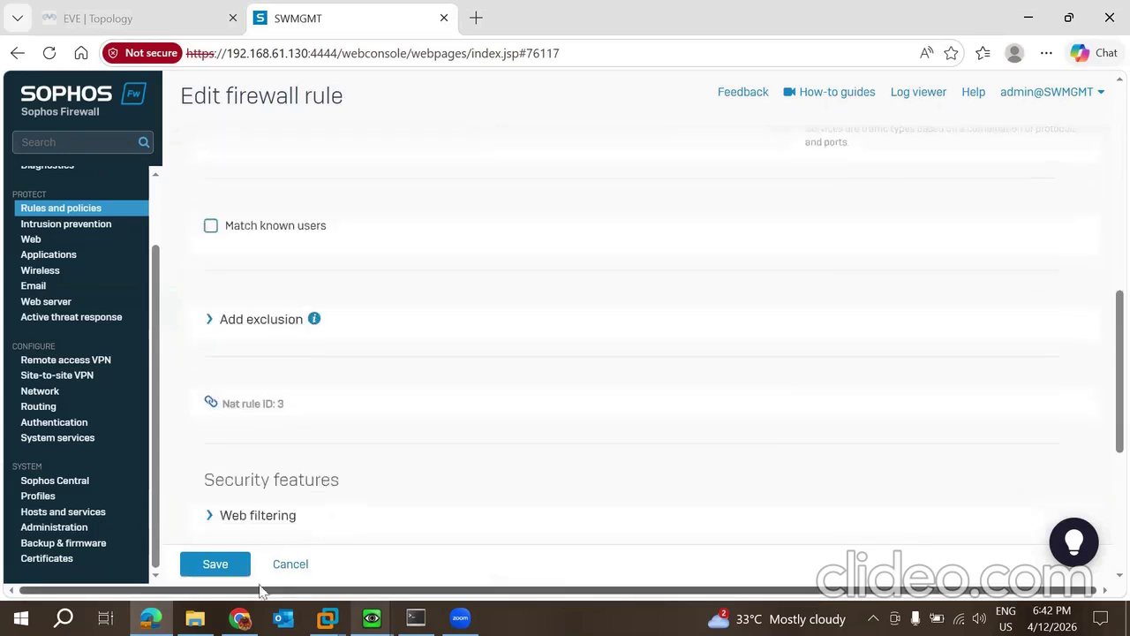
{"action": "left_click", "coordinate": [215, 563]}
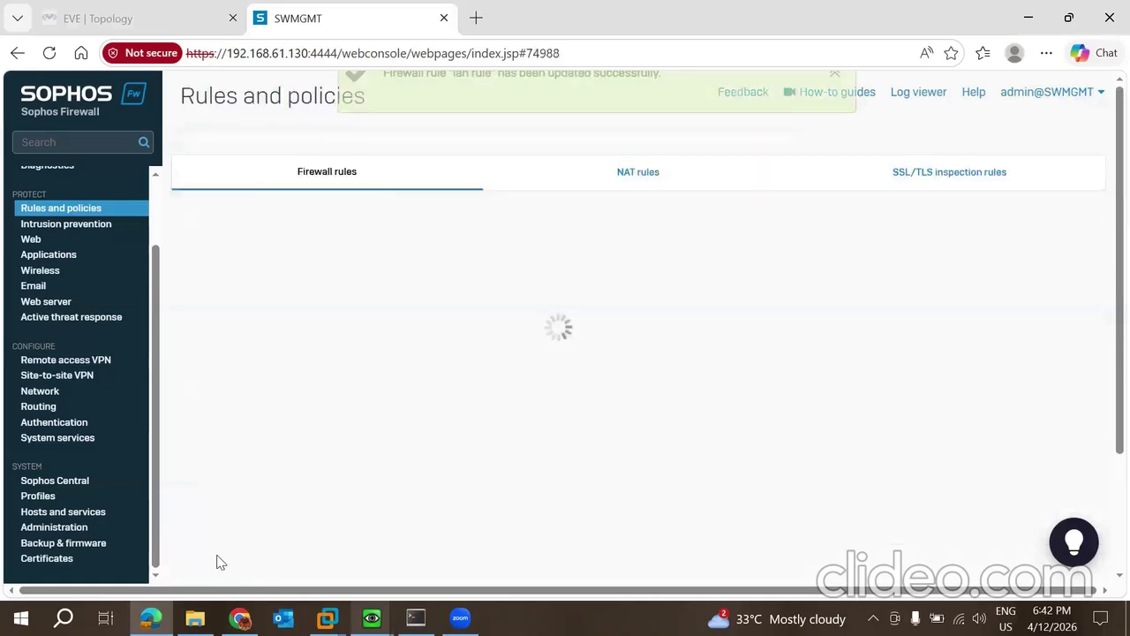
Check the continuous ping to 8.8.8.8 on the Win1 machine and return to the firewall console.
{"action": "mouse_move", "coordinate": [372, 618]}
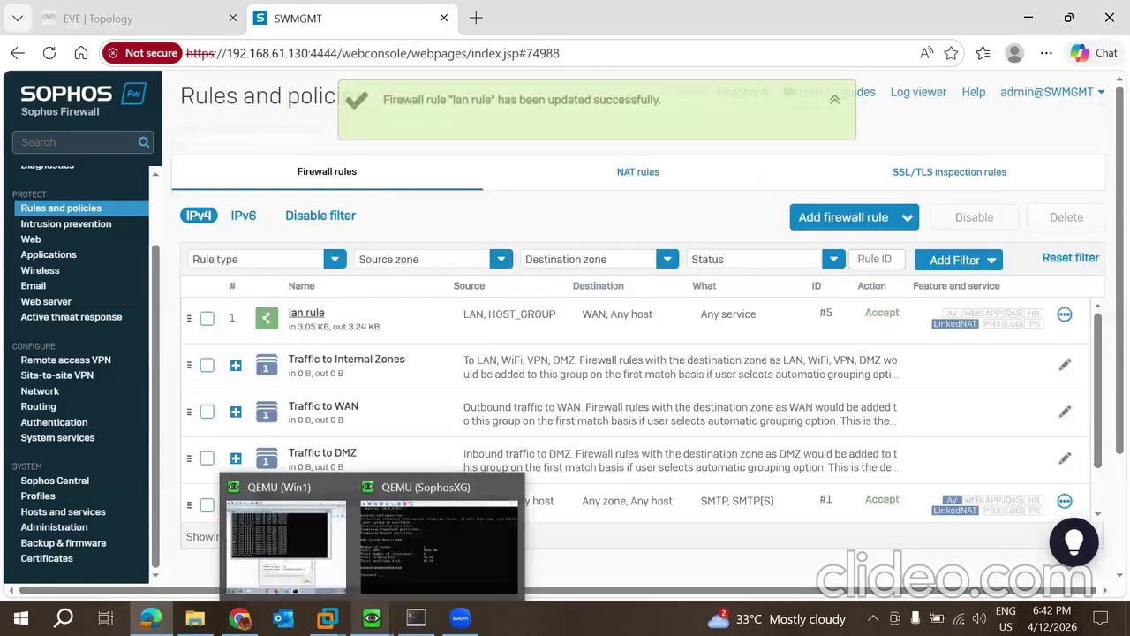
{"action": "left_click", "coordinate": [267, 525]}
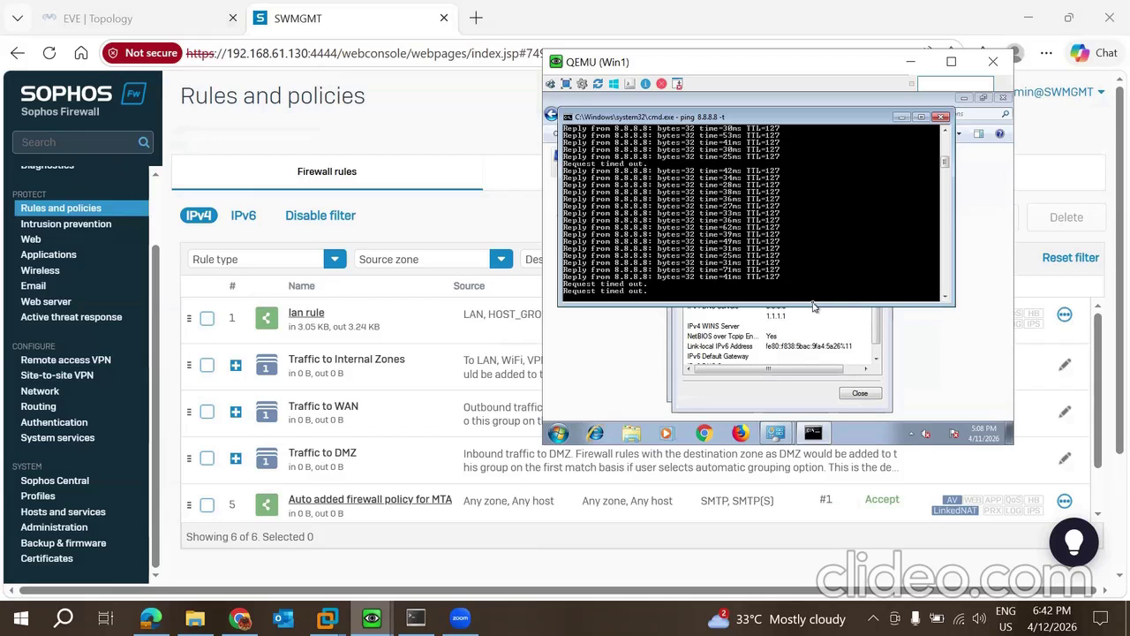
{"action": "left_click", "coordinate": [433, 245]}
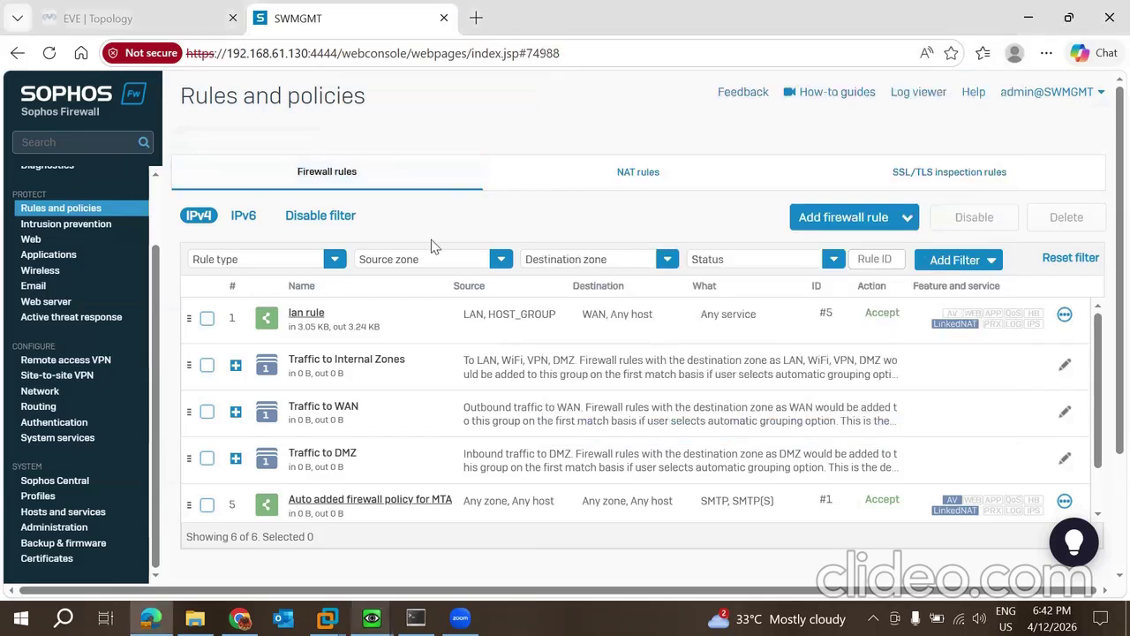
Try to remove the Win_pc host from the IP host group HOST_GROUP.
{"action": "left_click", "coordinate": [93, 517]}
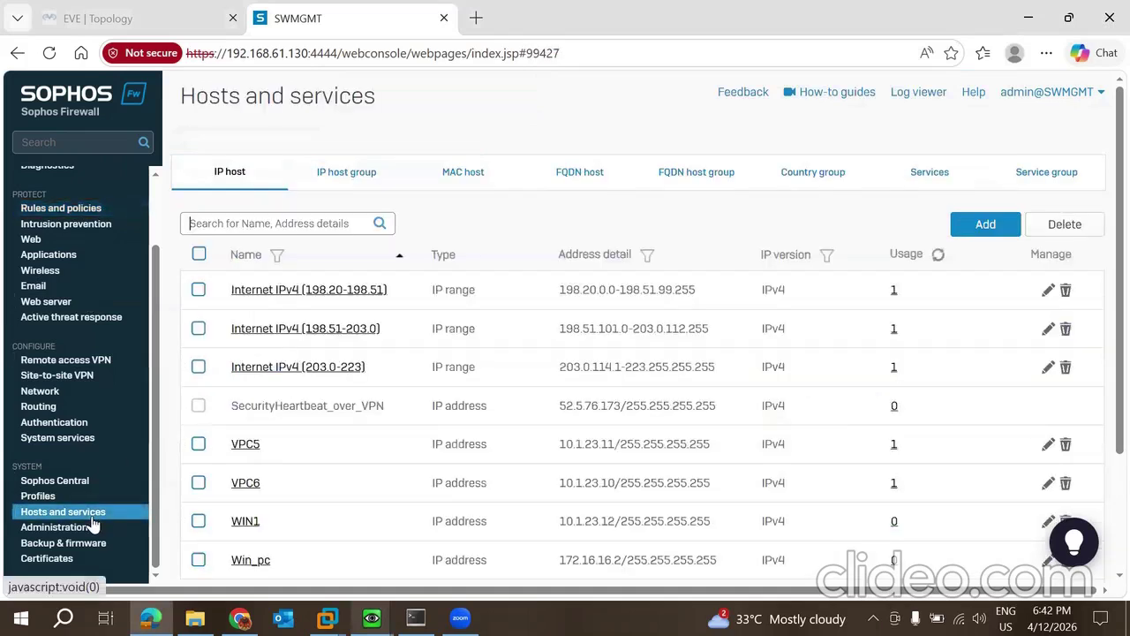
{"action": "left_click", "coordinate": [344, 177]}
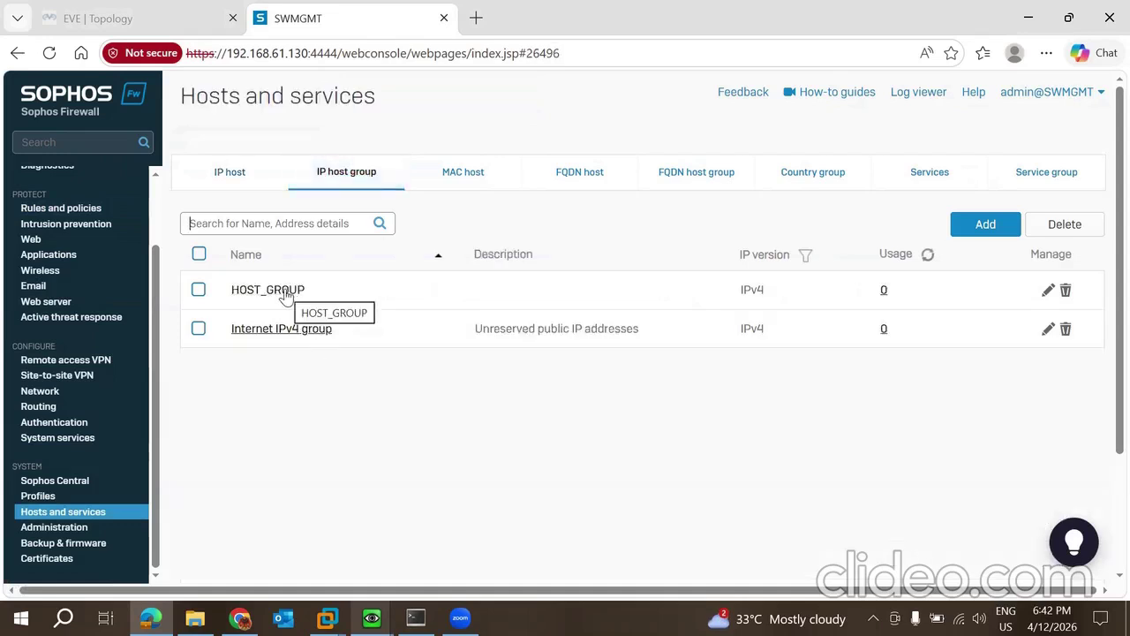
{"action": "left_click", "coordinate": [1047, 295]}
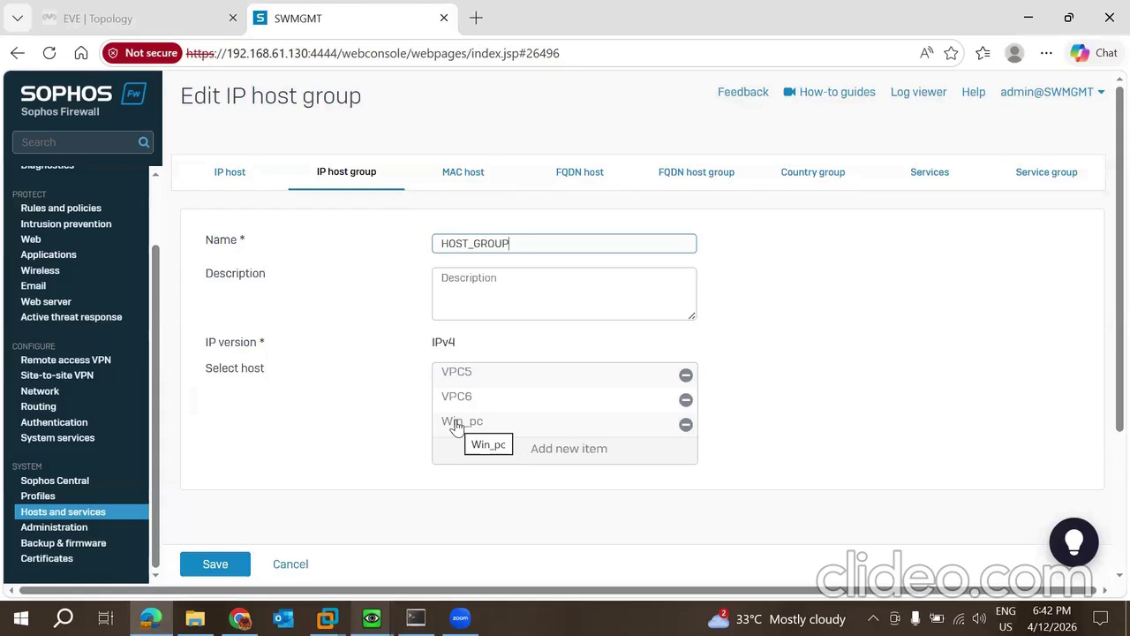
{"action": "left_click", "coordinate": [685, 424]}
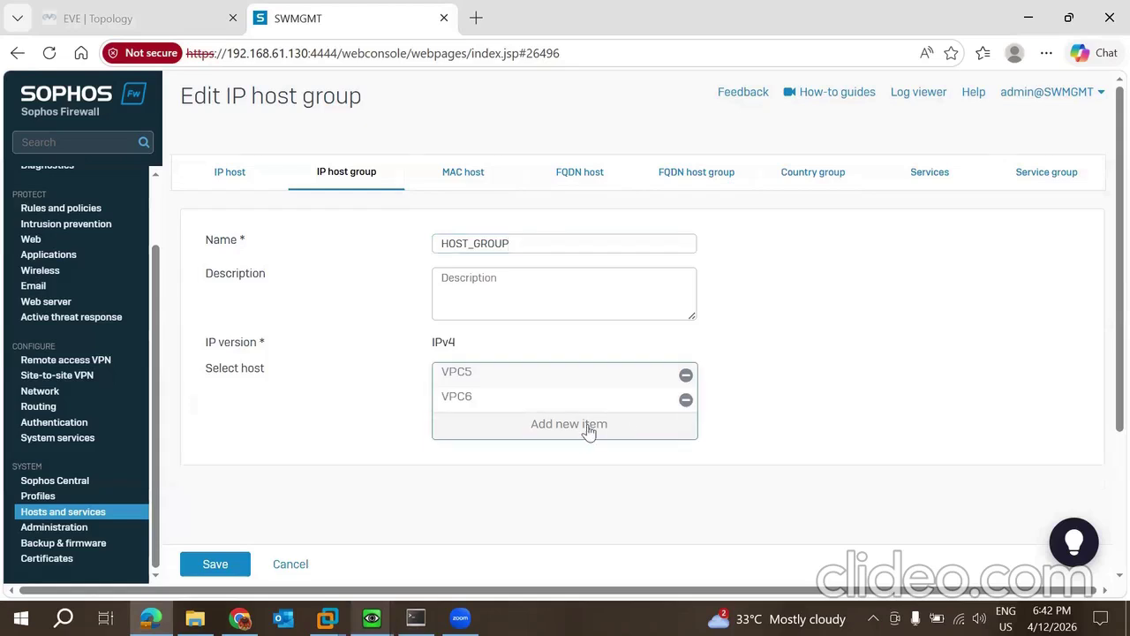
Compare the addresses of the WIN1 and Win_pc entries in the IP host list.
{"action": "left_click", "coordinate": [231, 173]}
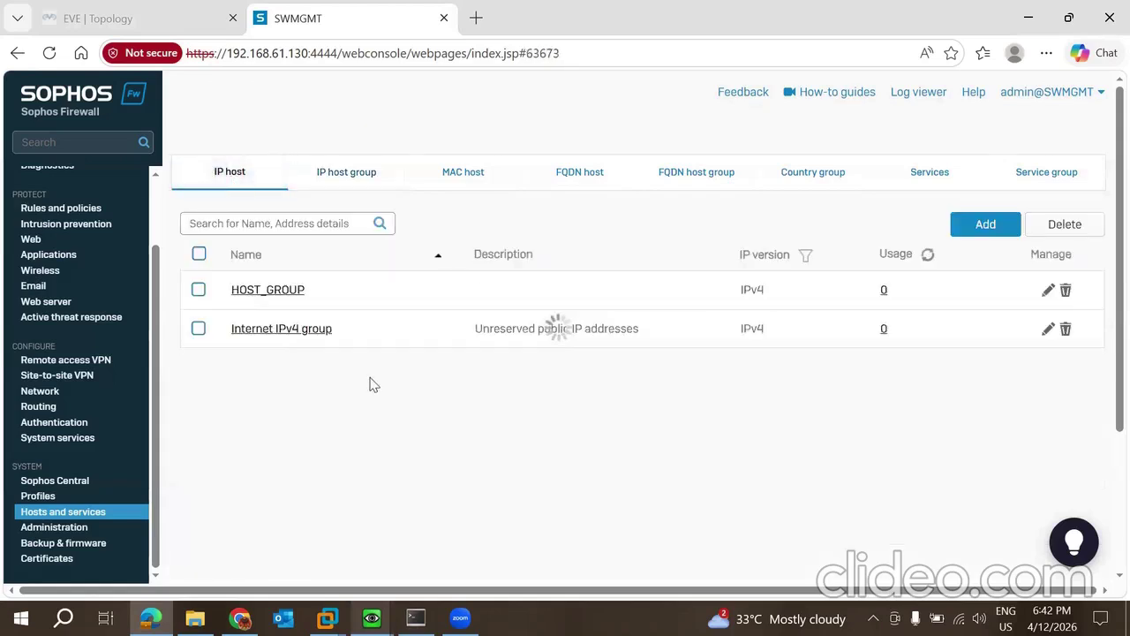
{"action": "scroll", "coordinate": [393, 481], "scroll_direction": "down", "scroll_amount": 2}
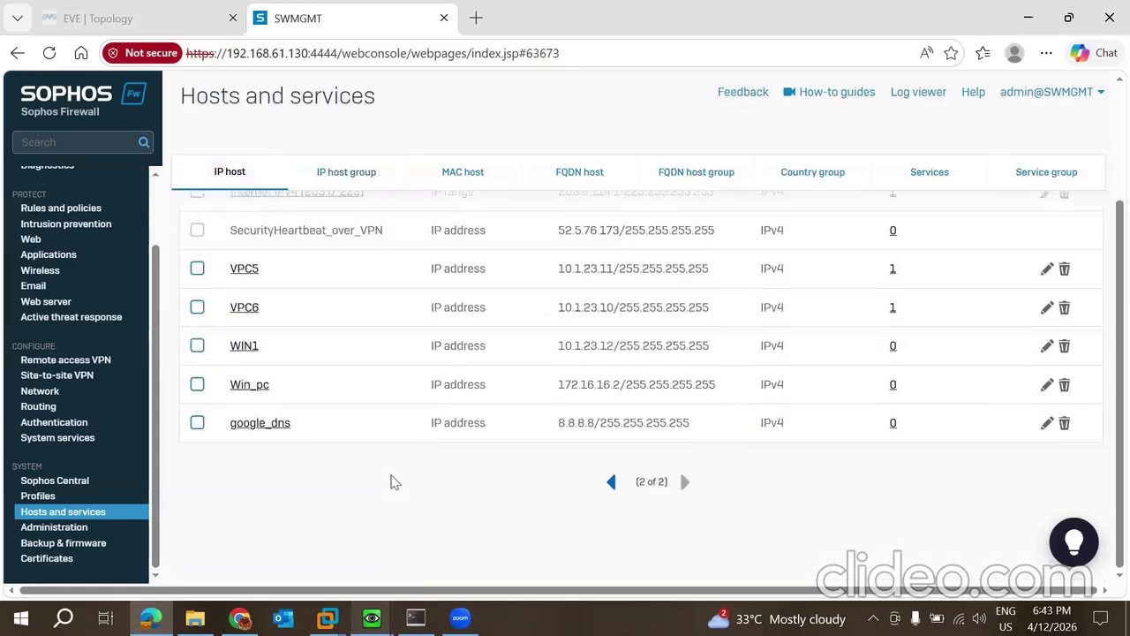
{"action": "scroll", "coordinate": [393, 482], "scroll_direction": "up", "scroll_amount": 1}
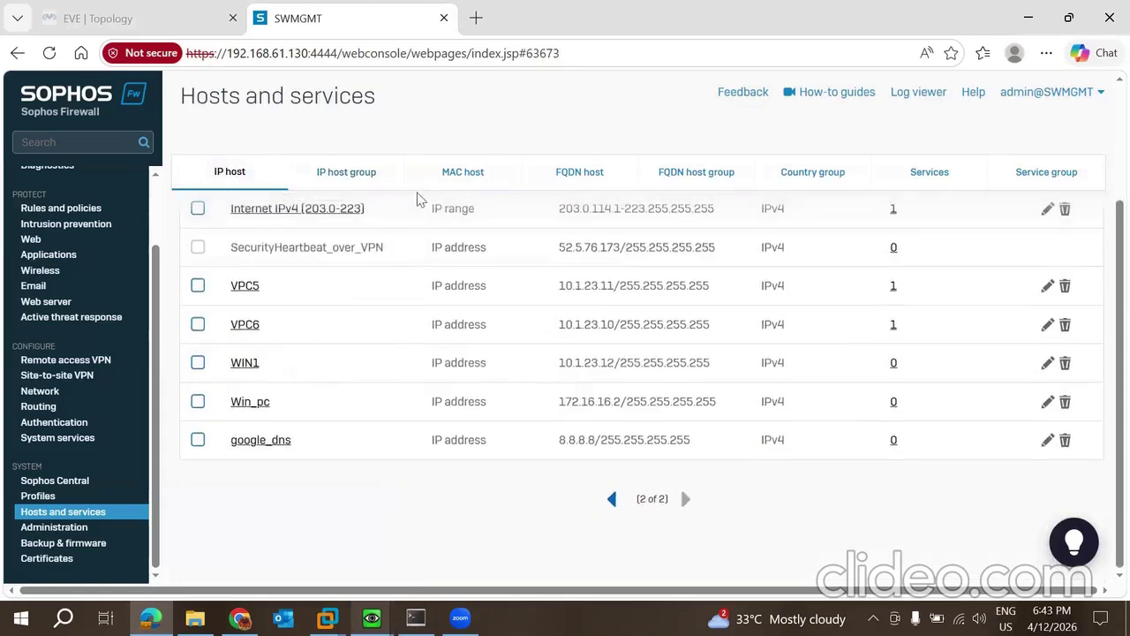
In the IP host group HOST_GROUP, replace the member Win_pc with WIN1 and save the group.
{"action": "left_click", "coordinate": [346, 172]}
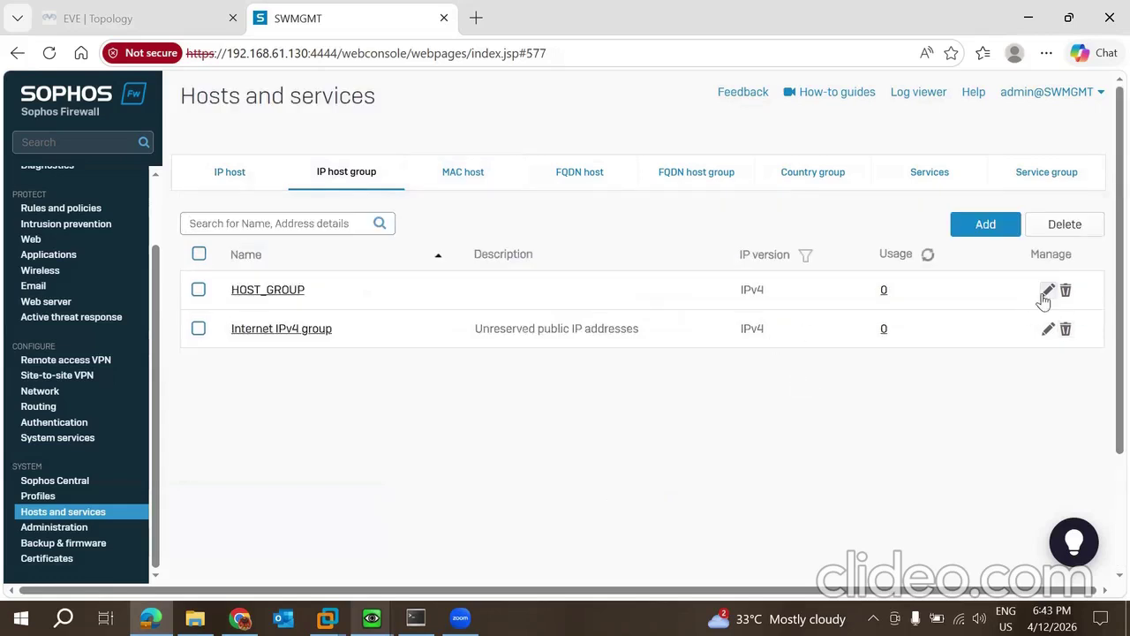
{"action": "left_click", "coordinate": [1046, 293]}
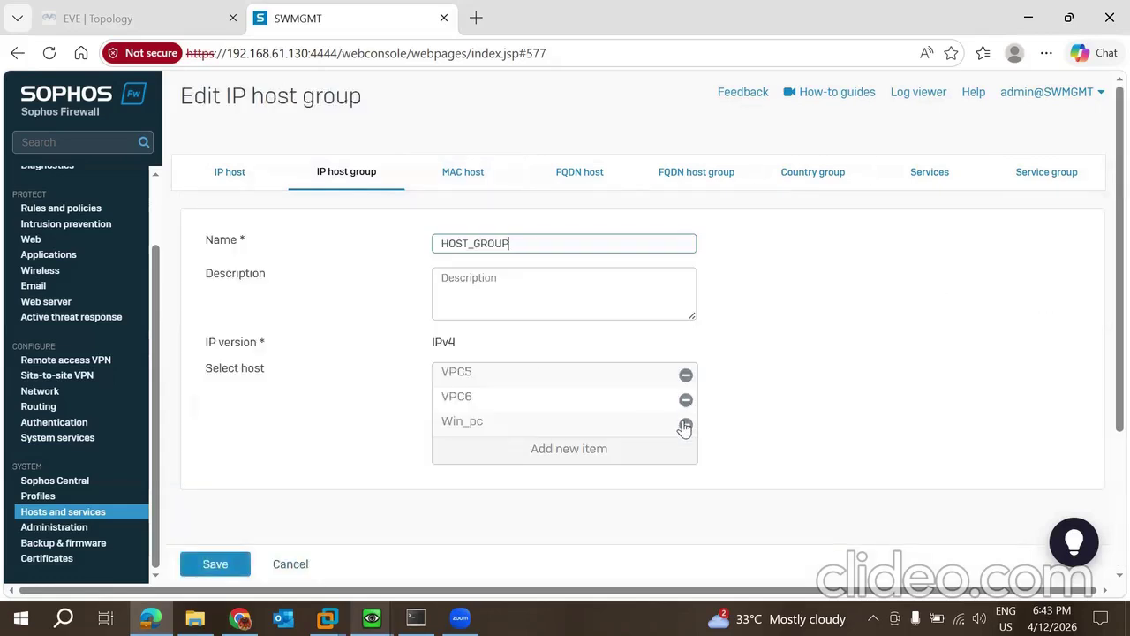
{"action": "left_click", "coordinate": [686, 426]}
{"action": "left_click", "coordinate": [542, 424]}
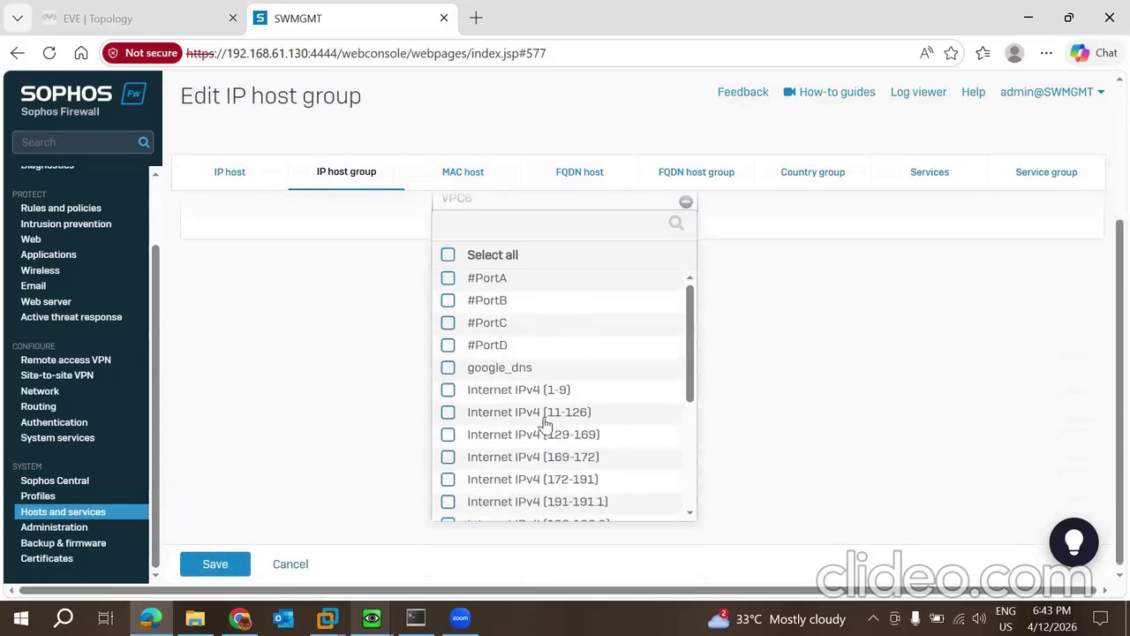
{"action": "scroll", "coordinate": [545, 424], "scroll_direction": "down", "scroll_amount": 5}
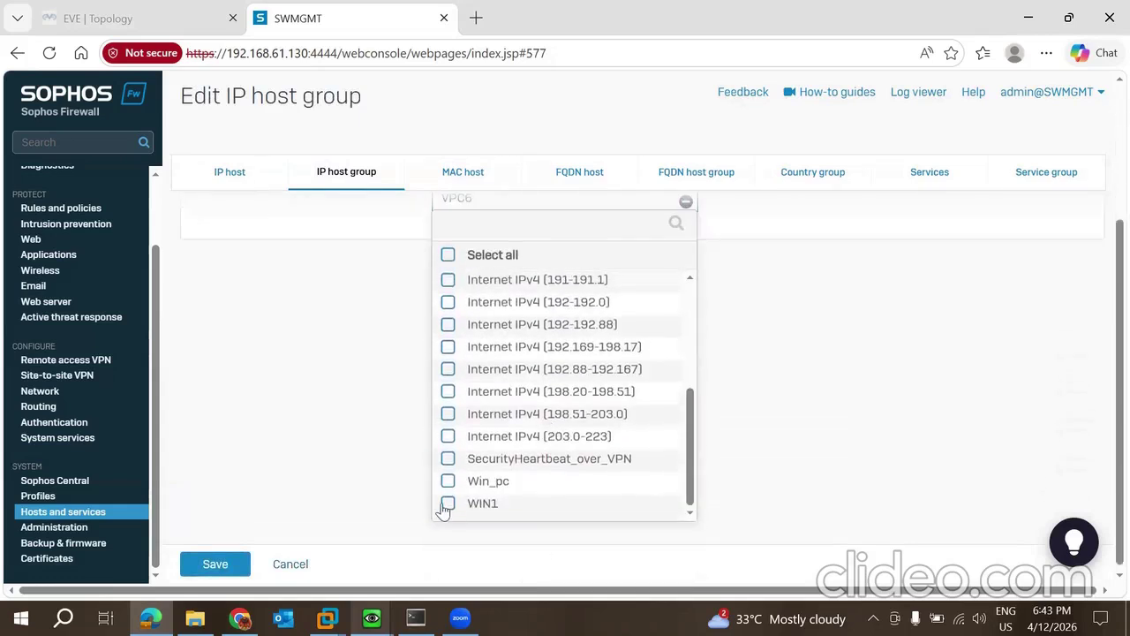
{"action": "left_click", "coordinate": [448, 503]}
{"action": "left_click", "coordinate": [547, 535]}
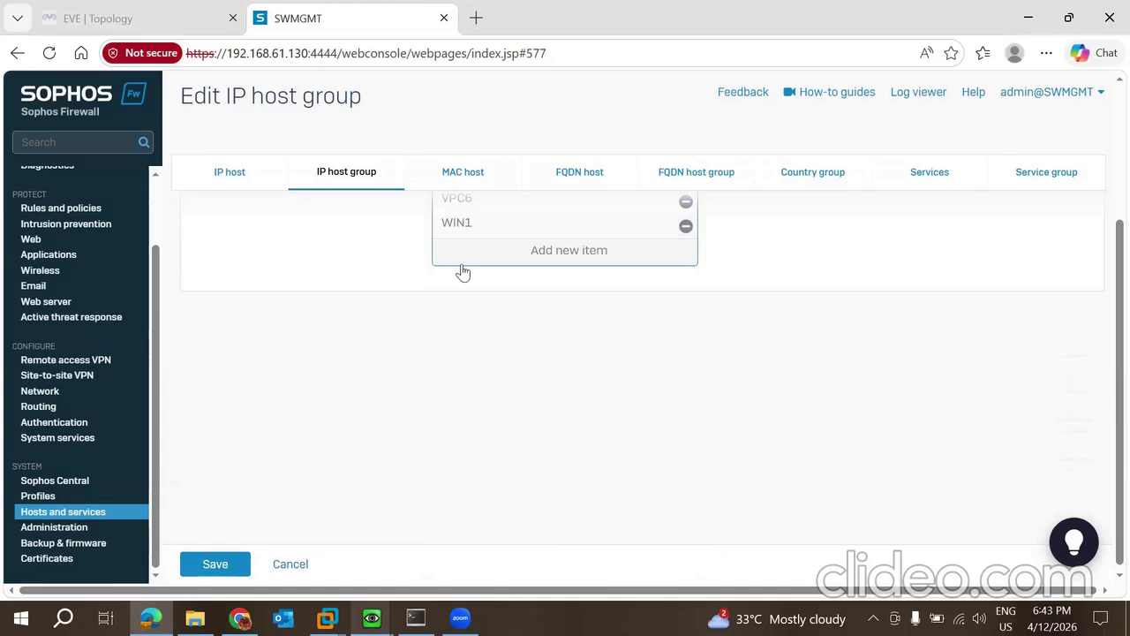
{"action": "left_click", "coordinate": [212, 565]}
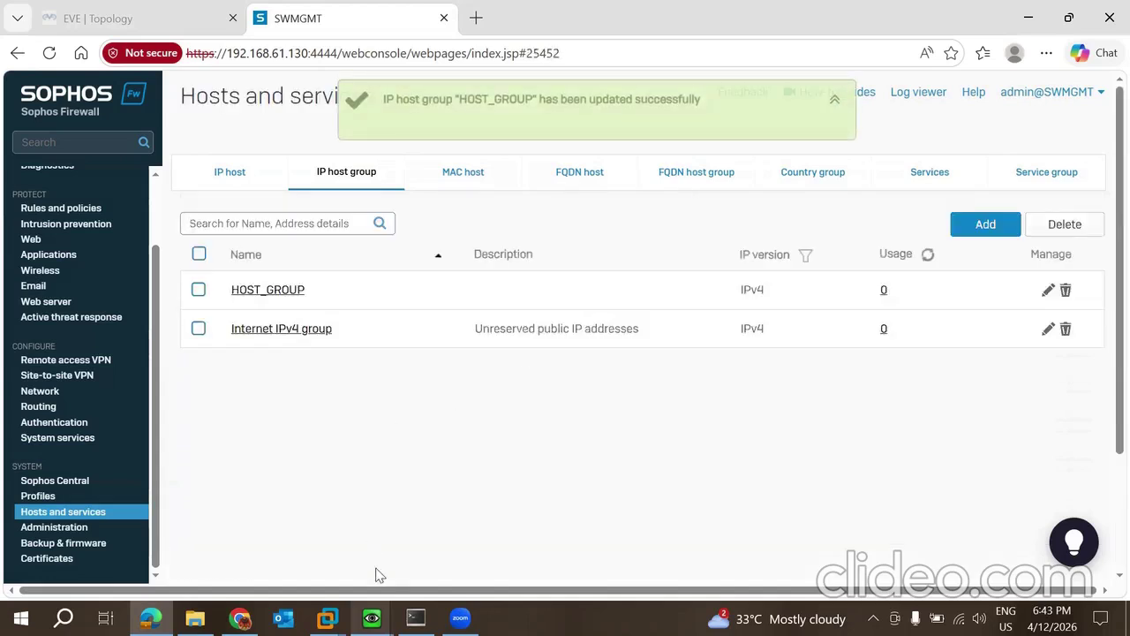
Check the Win1 machine's running ping again, and ping 8.8.8.8 from VPC5 and VPC6.
{"action": "mouse_move", "coordinate": [374, 609]}
{"action": "left_click", "coordinate": [286, 524]}
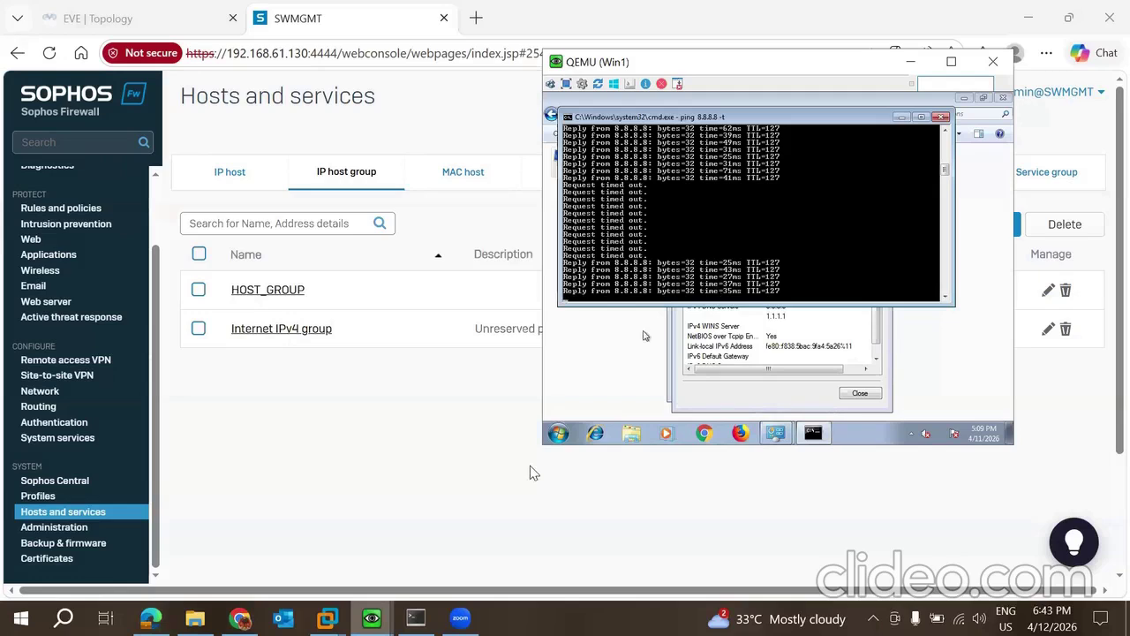
{"action": "left_click", "coordinate": [383, 541]}
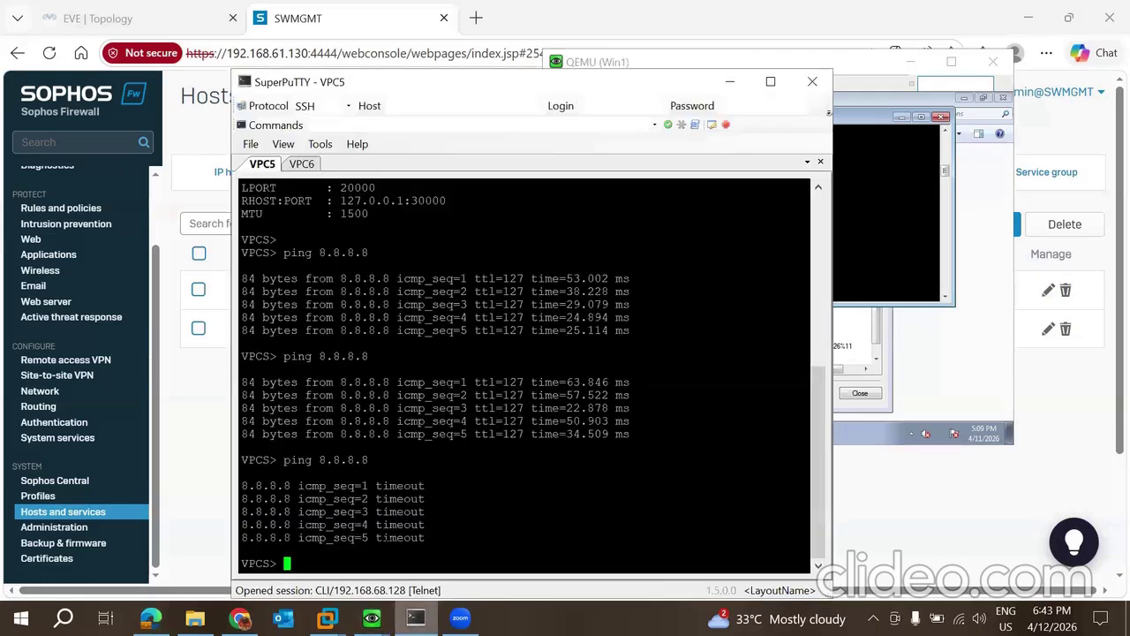
{"action": "key", "text": "Up"}
{"action": "key", "text": "Return"}
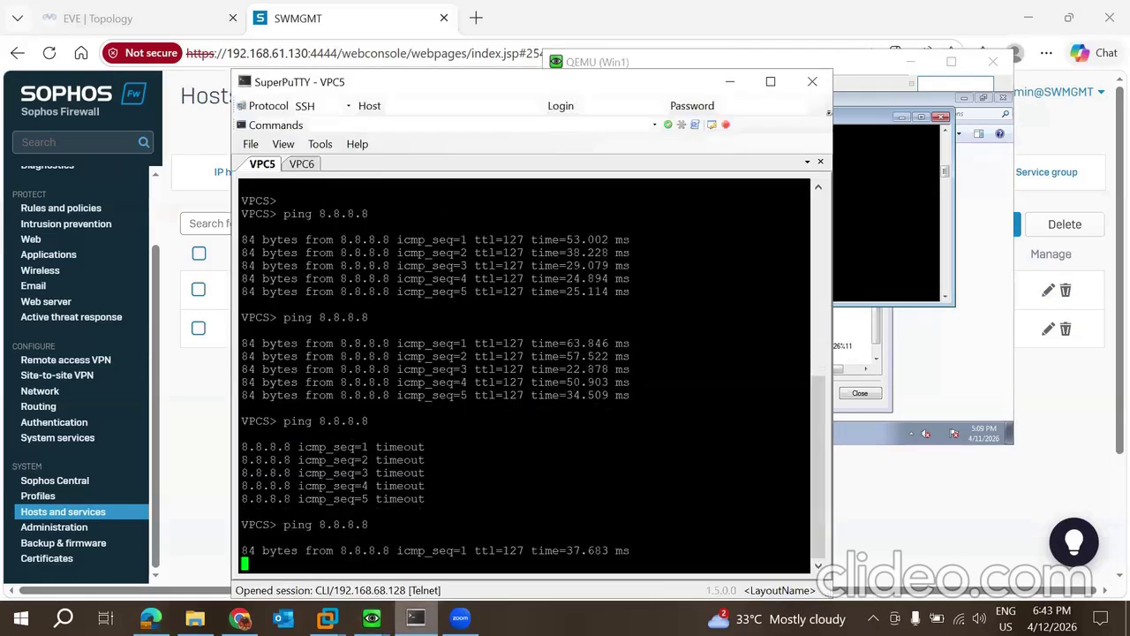
{"action": "left_click", "coordinate": [301, 169]}
{"action": "key", "text": "Up"}
{"action": "key", "text": "Return"}
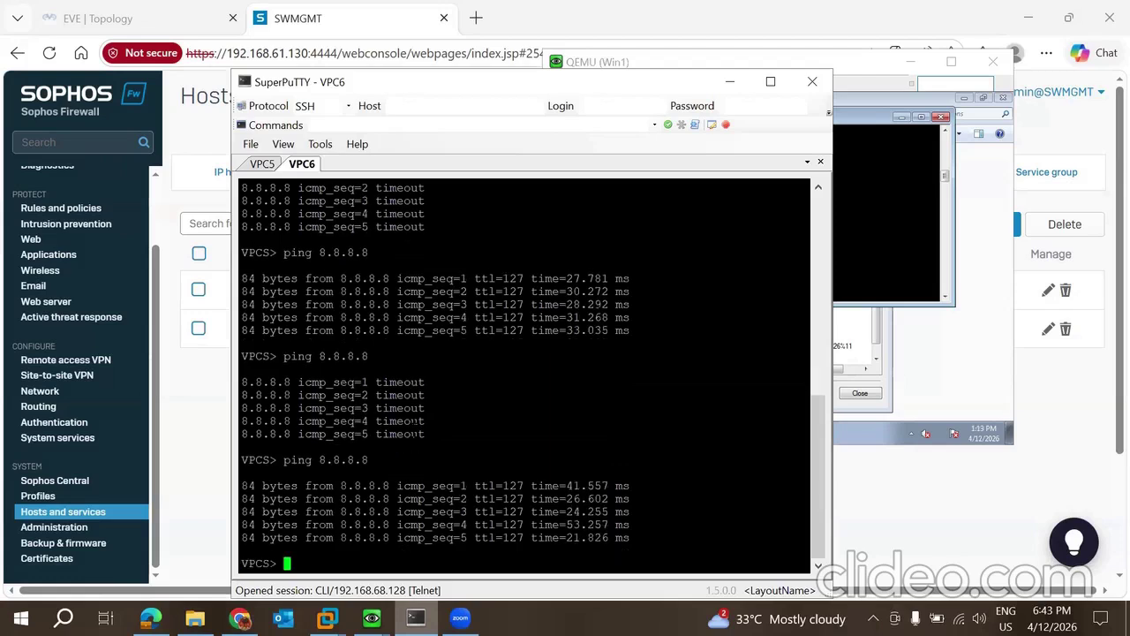
Open the MAC host list and check the physical address in the Win1 machine's network connection details.
{"action": "left_click", "coordinate": [205, 418]}
{"action": "left_click", "coordinate": [461, 187]}
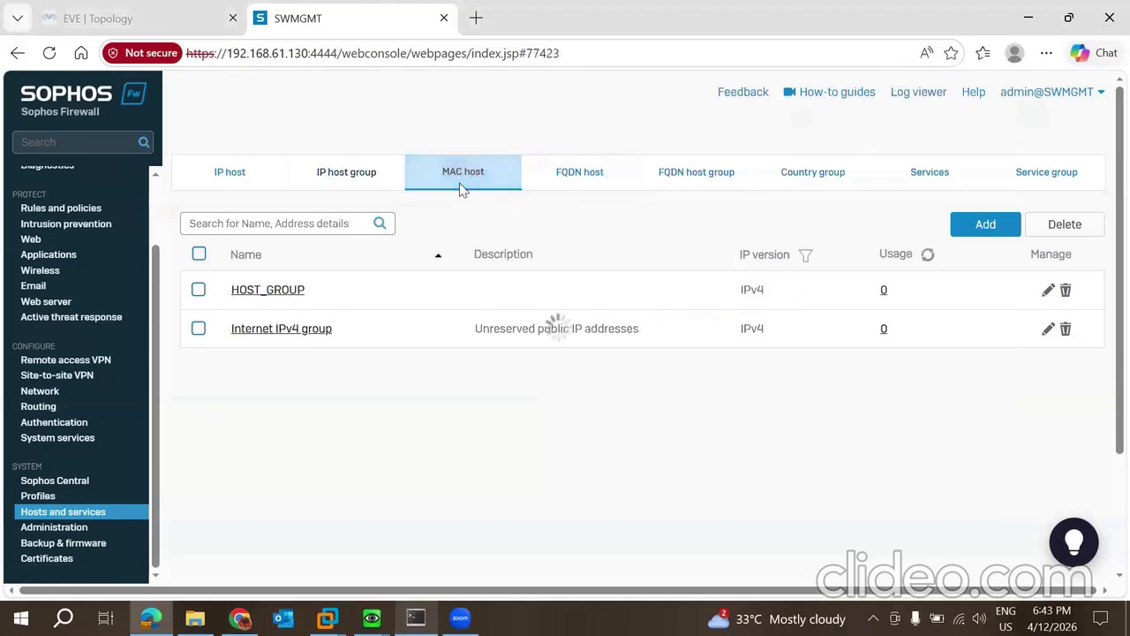
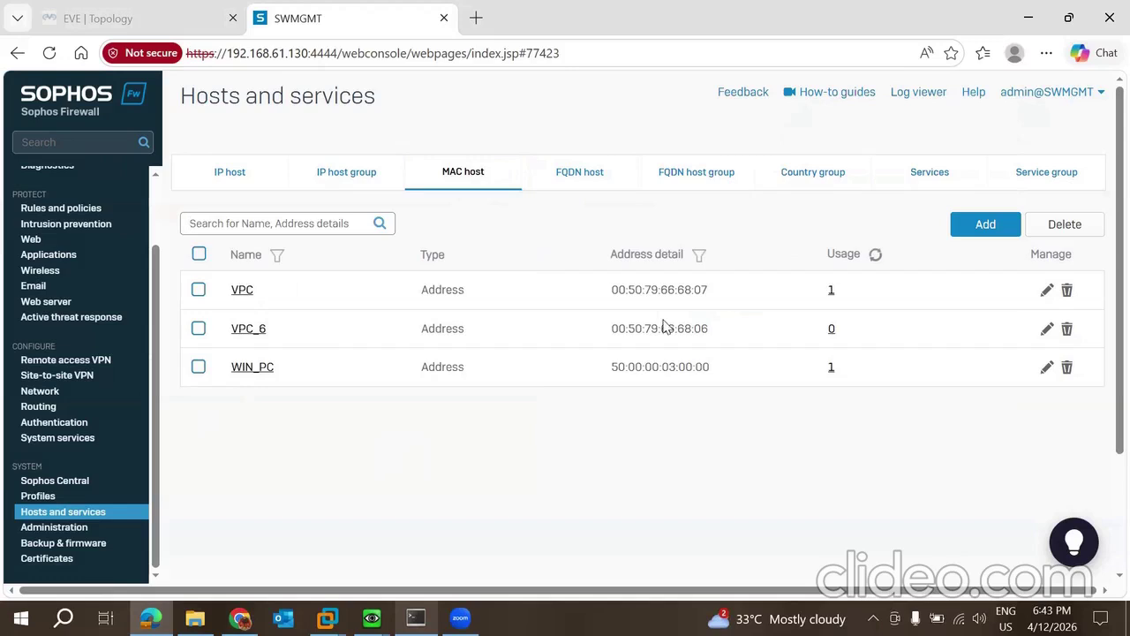
{"action": "mouse_move", "coordinate": [371, 618]}
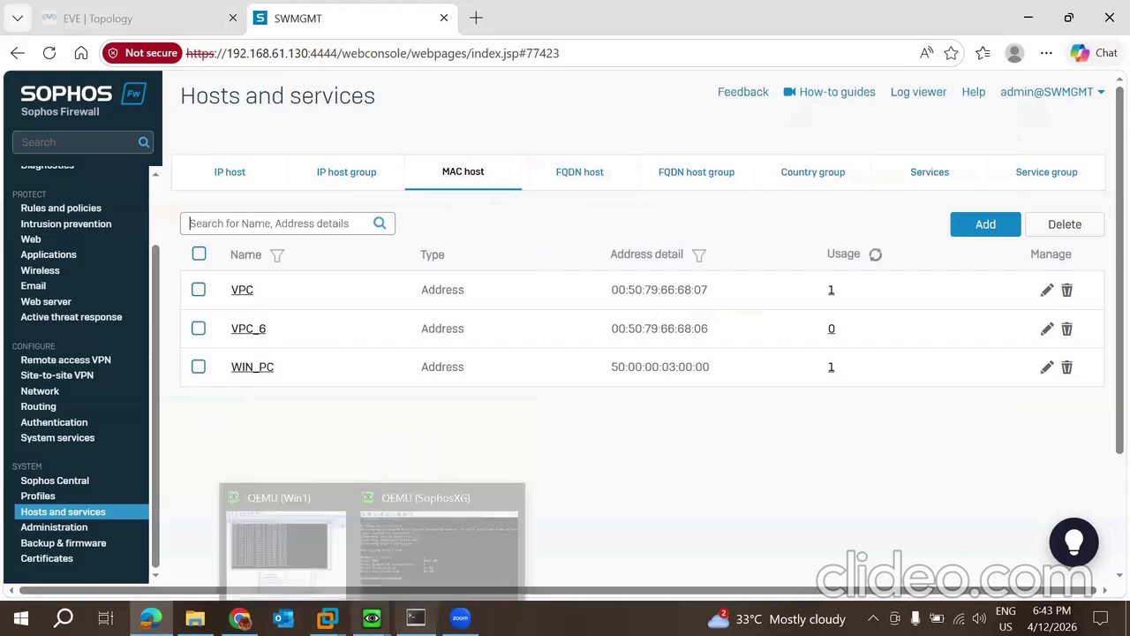
{"action": "left_click", "coordinate": [281, 543]}
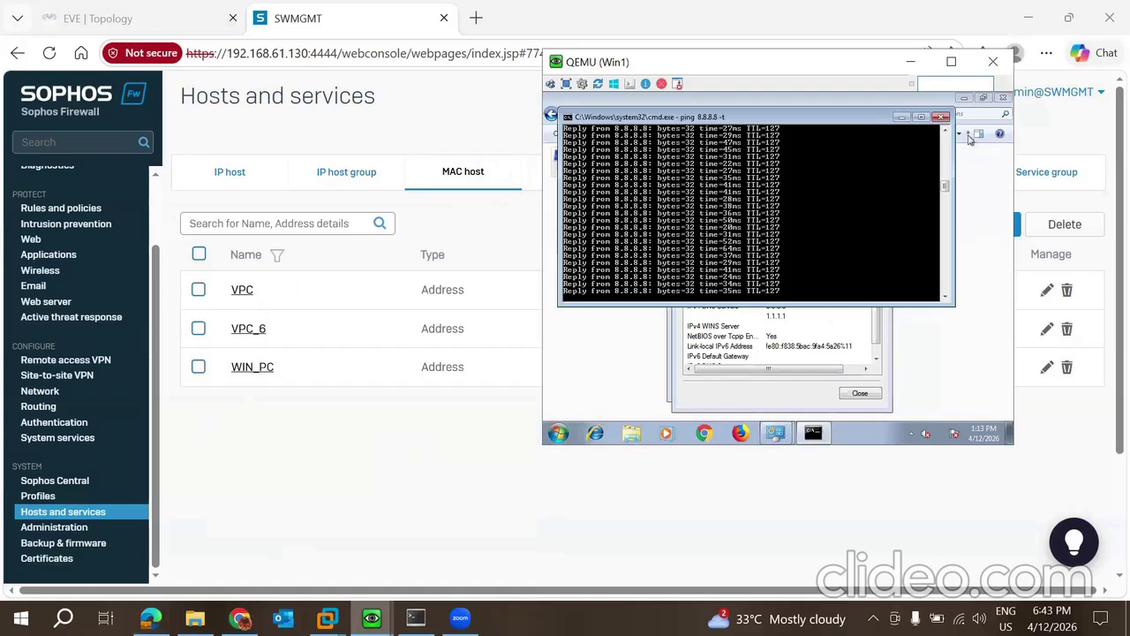
{"action": "left_click", "coordinate": [943, 118]}
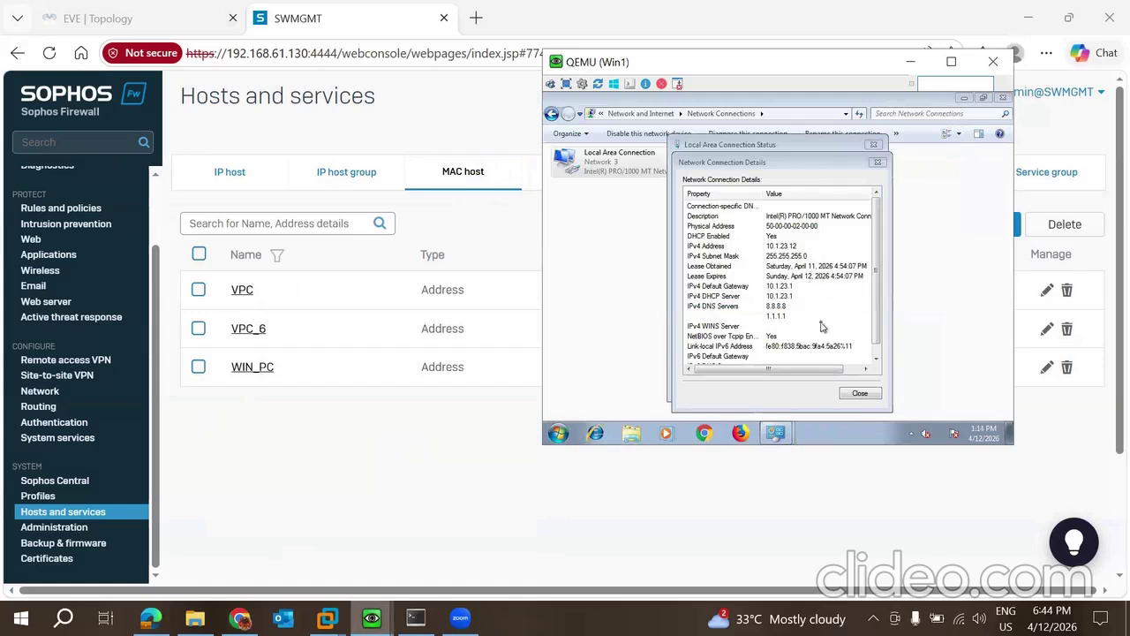
{"action": "left_click", "coordinate": [879, 355]}
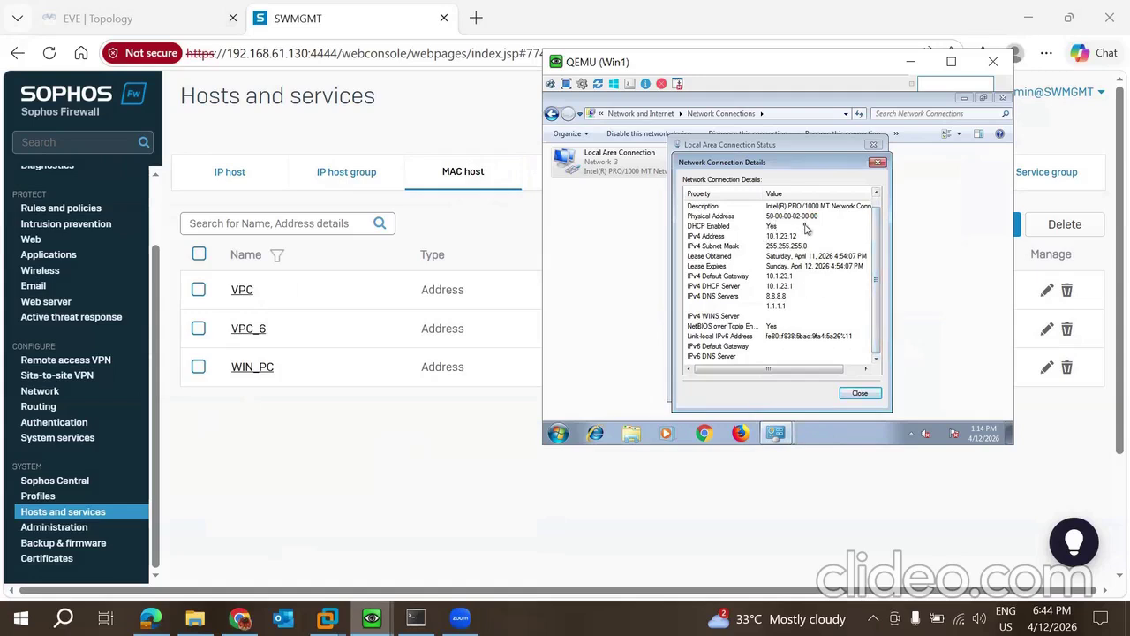
{"action": "mouse_move", "coordinate": [415, 618]}
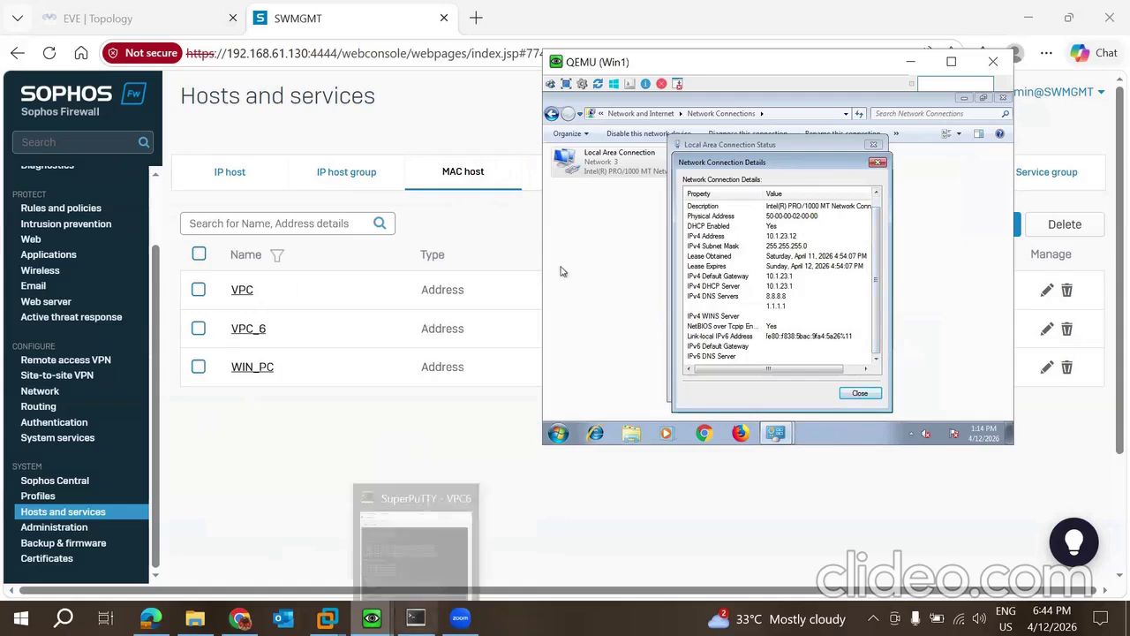
{"action": "left_click", "coordinate": [271, 498]}
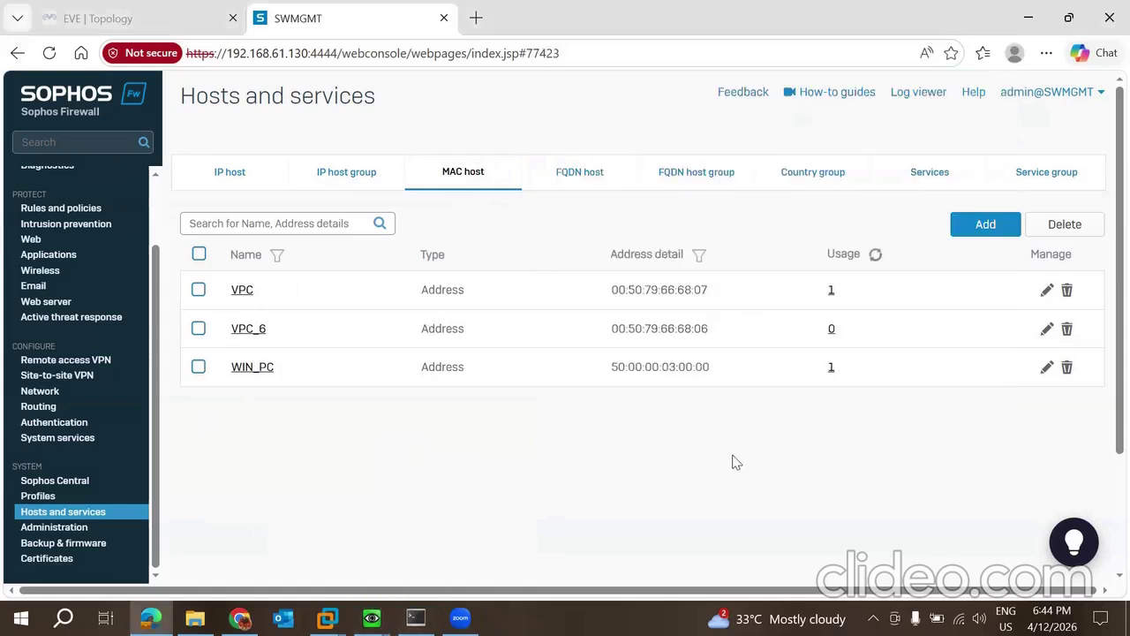
Open the MAC host WIN_PC for editing and rename it WIN1_PC.
{"action": "left_click", "coordinate": [1046, 367]}
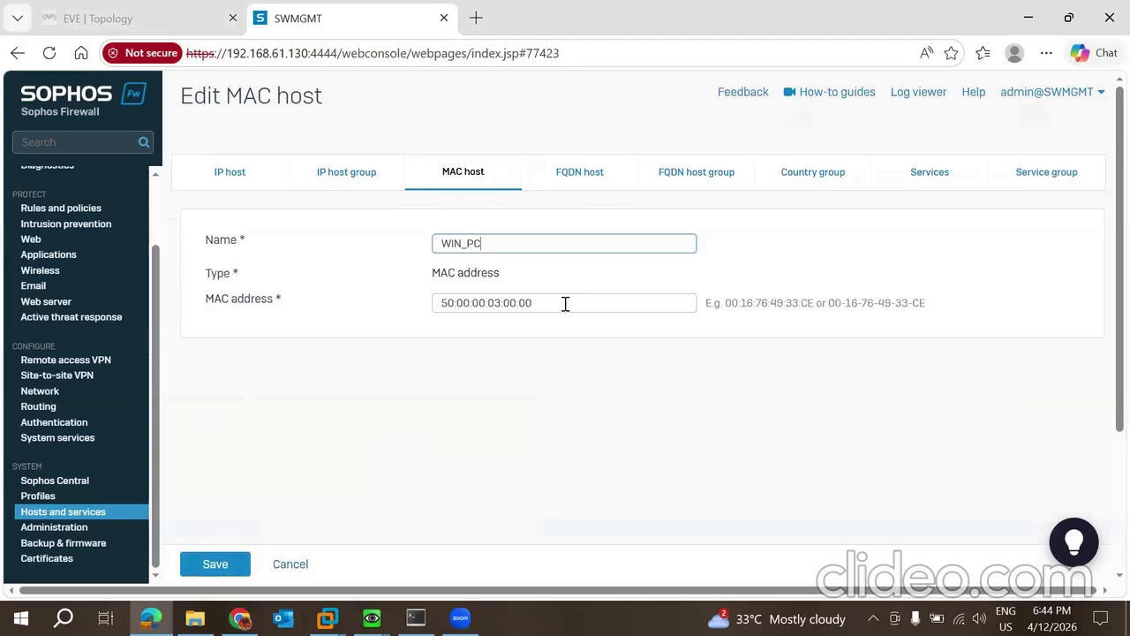
{"action": "key", "text": "BackSpace"}
{"action": "key", "text": "BackSpace"}
{"action": "key", "text": "BackSpace"}
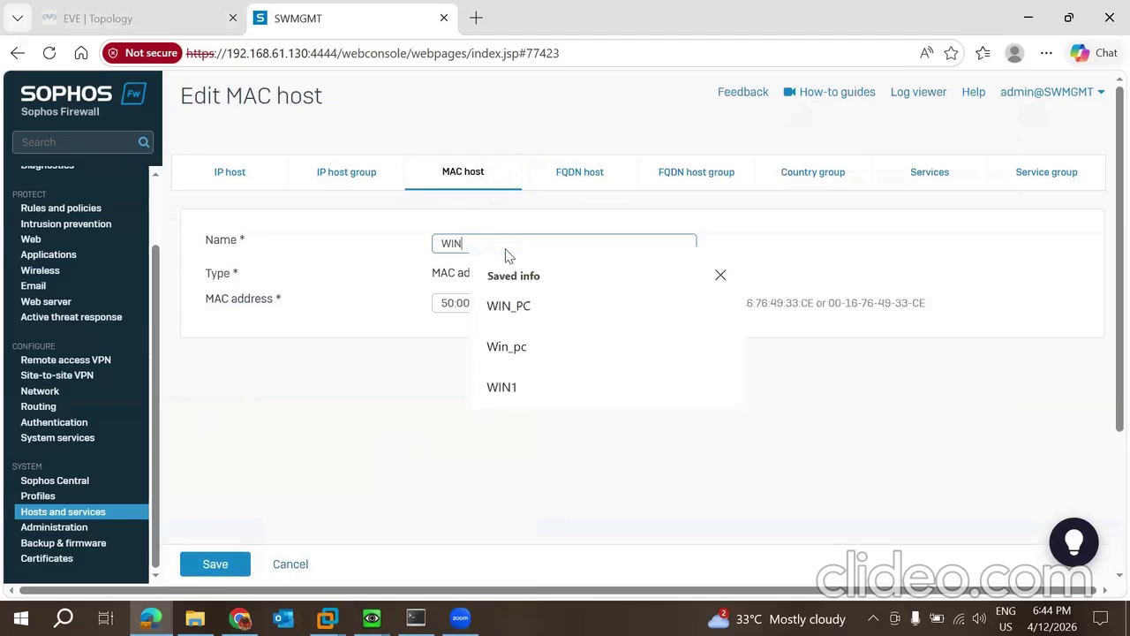
{"action": "type", "text": "1"}
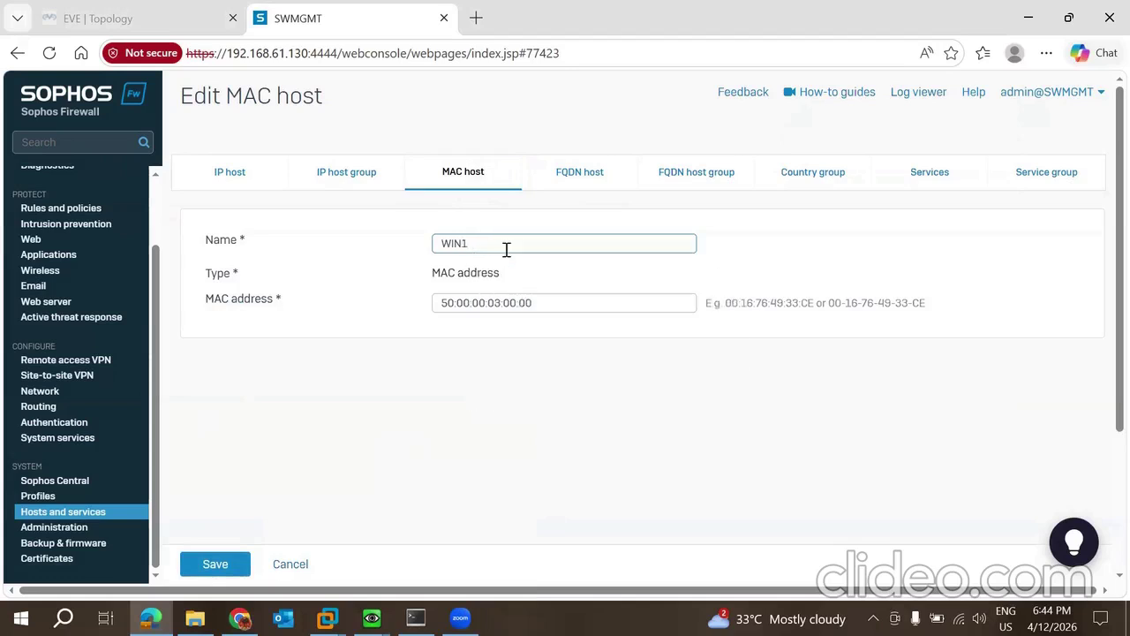
{"action": "type", "text": "_pc"}
{"action": "type", "text": "PC"}
{"action": "left_click", "coordinate": [484, 469]}
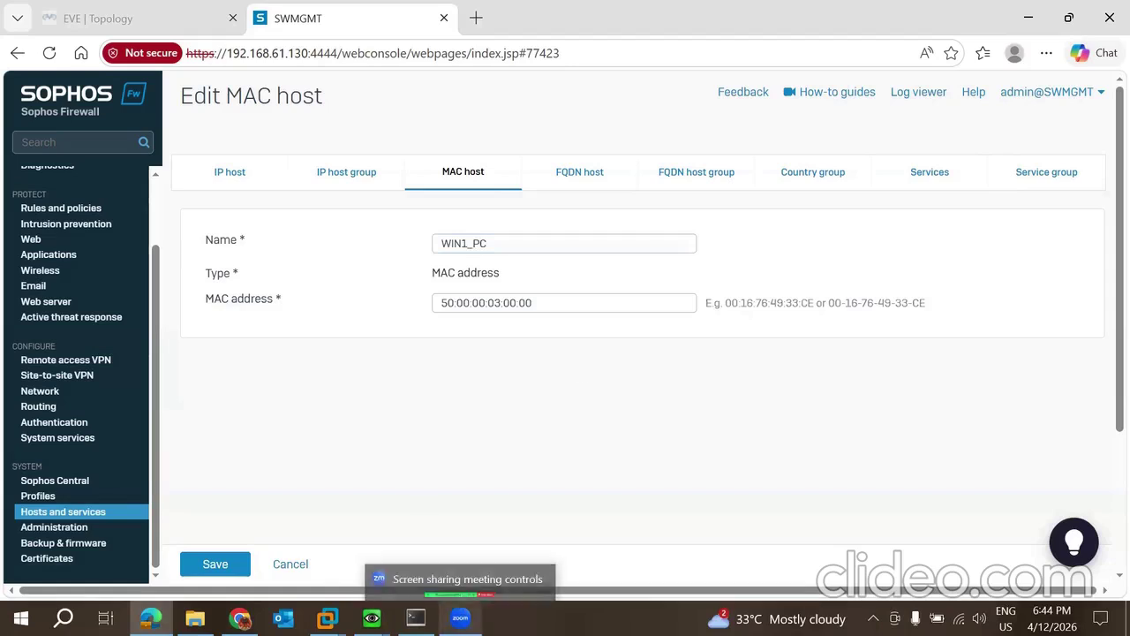
Set the MAC host's address to Win1's physical address 50:00:00:02:00:00 and save the host.
{"action": "mouse_move", "coordinate": [371, 619]}
{"action": "left_click", "coordinate": [285, 543]}
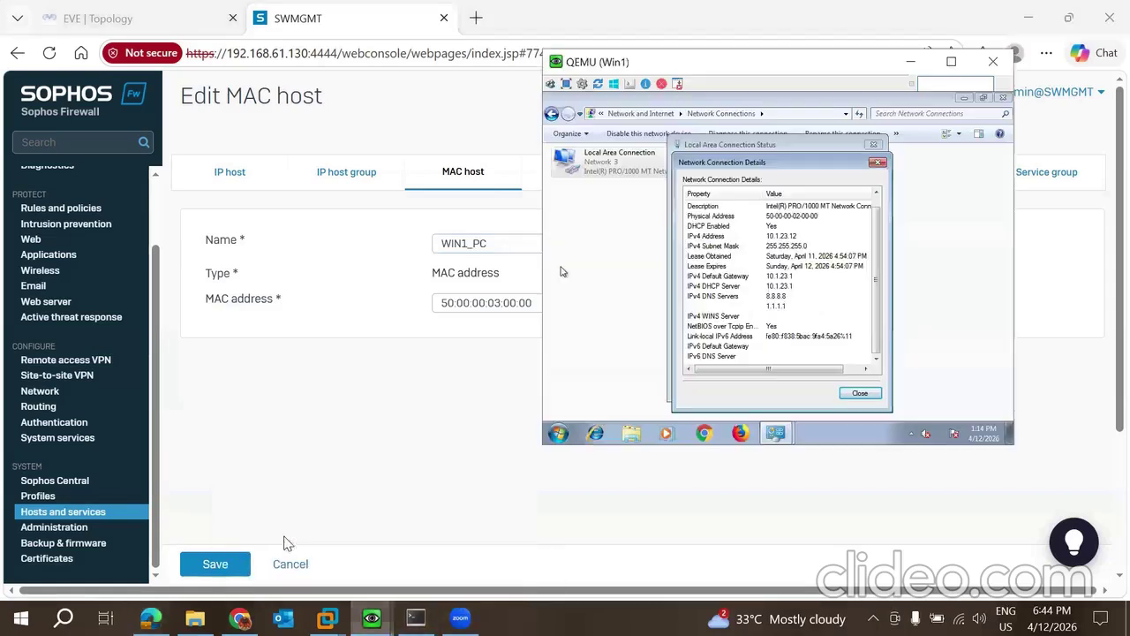
{"action": "left_click_drag", "start_coordinate": [774, 59], "coordinate": [856, 40]}
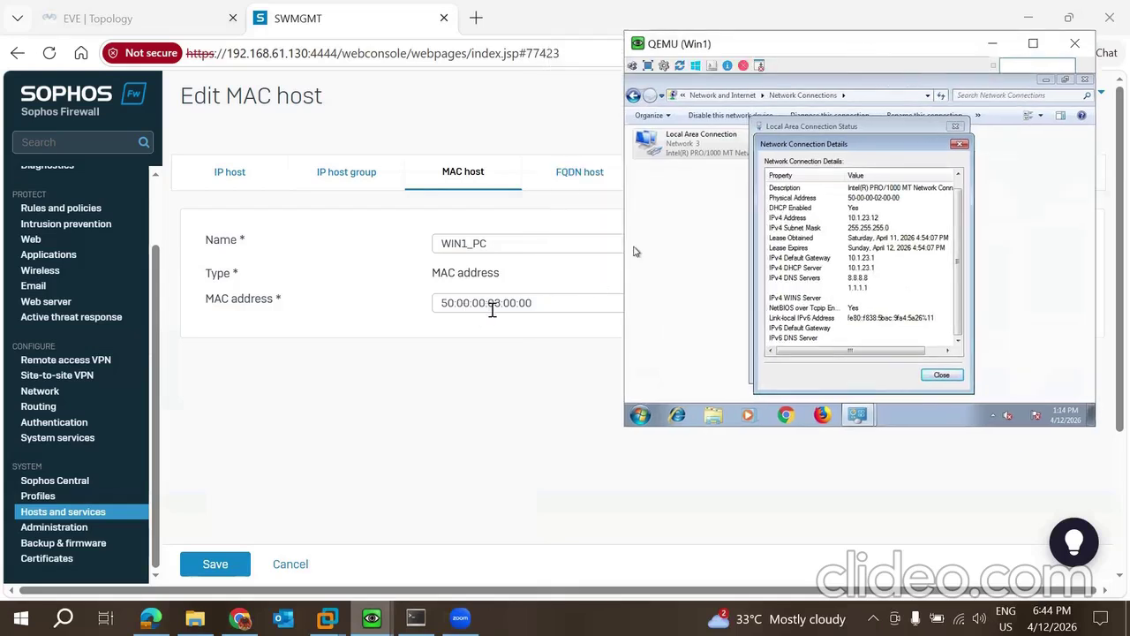
{"action": "double_click", "coordinate": [572, 298]}
{"action": "key", "text": "Left"}
{"action": "key", "text": "Left"}
{"action": "key", "text": "Left"}
{"action": "key", "text": "BackSpace"}
{"action": "type", "text": "2"}
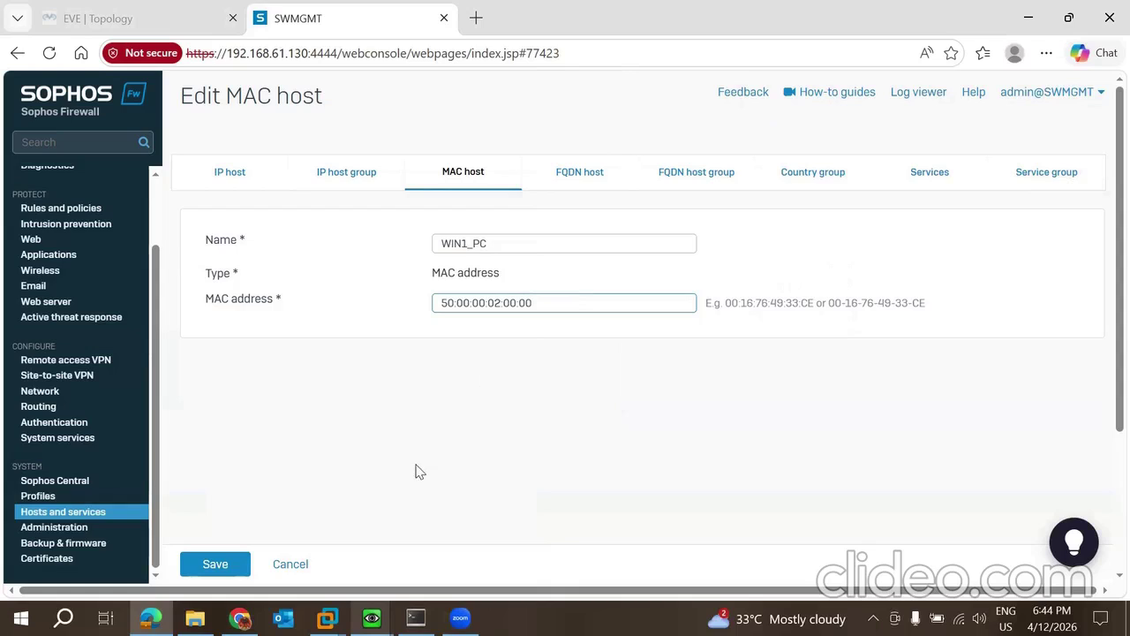
{"action": "left_click", "coordinate": [208, 563]}
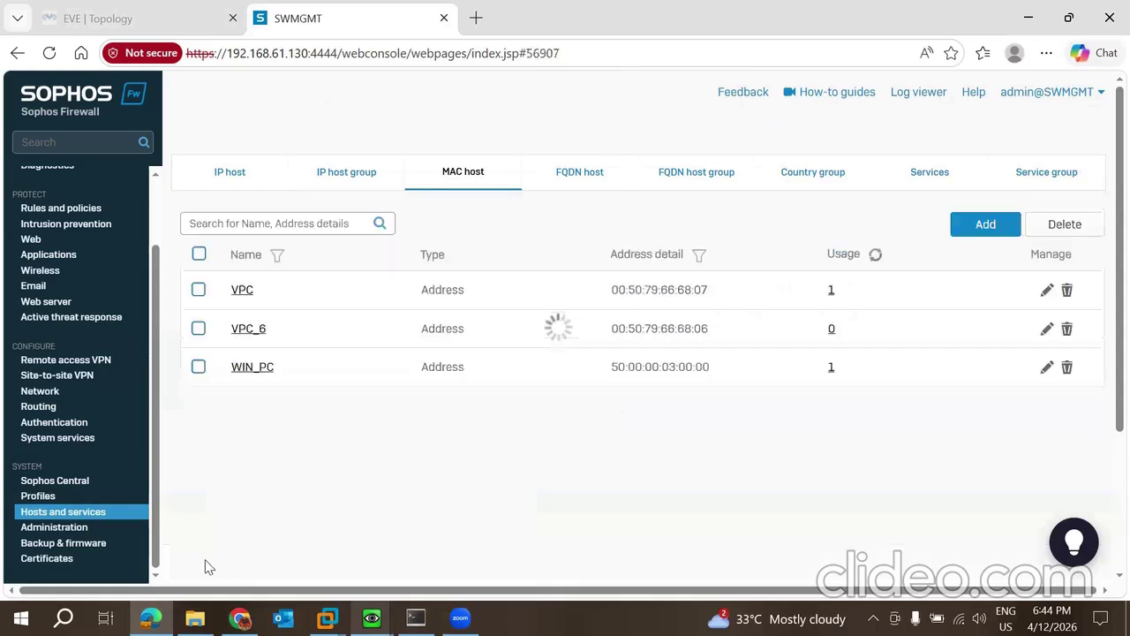
Open the firewall rule "lan rule" for editing and remove HOST_GROUP from its source networks and devices.
{"action": "left_click", "coordinate": [78, 212]}
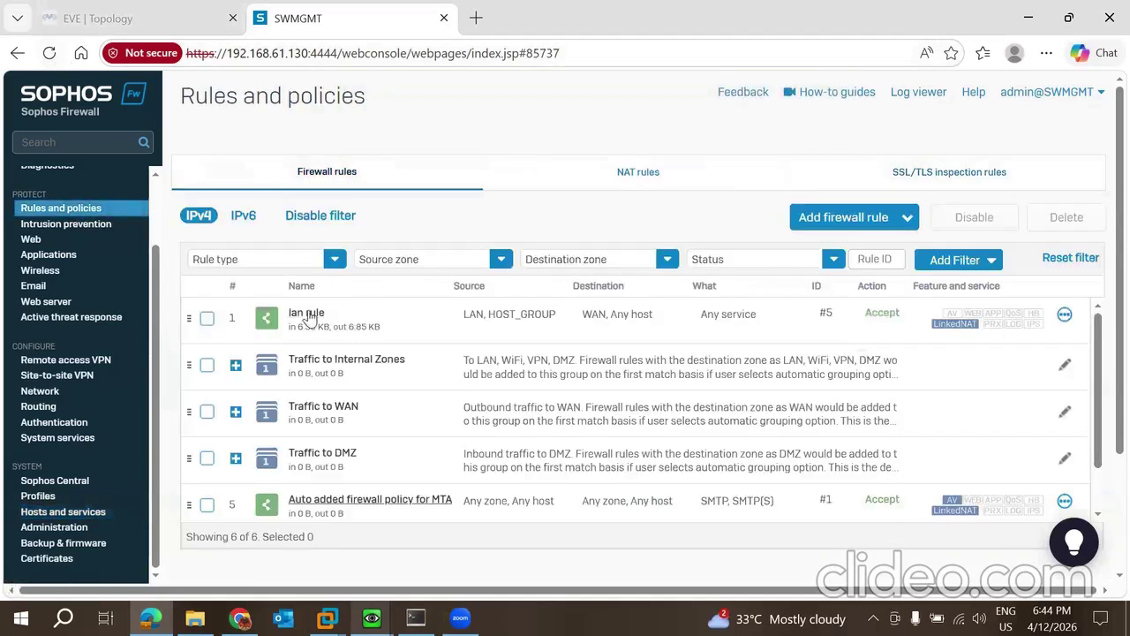
{"action": "left_click", "coordinate": [306, 314]}
{"action": "scroll", "coordinate": [465, 404], "scroll_direction": "down", "scroll_amount": 1}
{"action": "scroll", "coordinate": [465, 403], "scroll_direction": "up", "scroll_amount": 1}
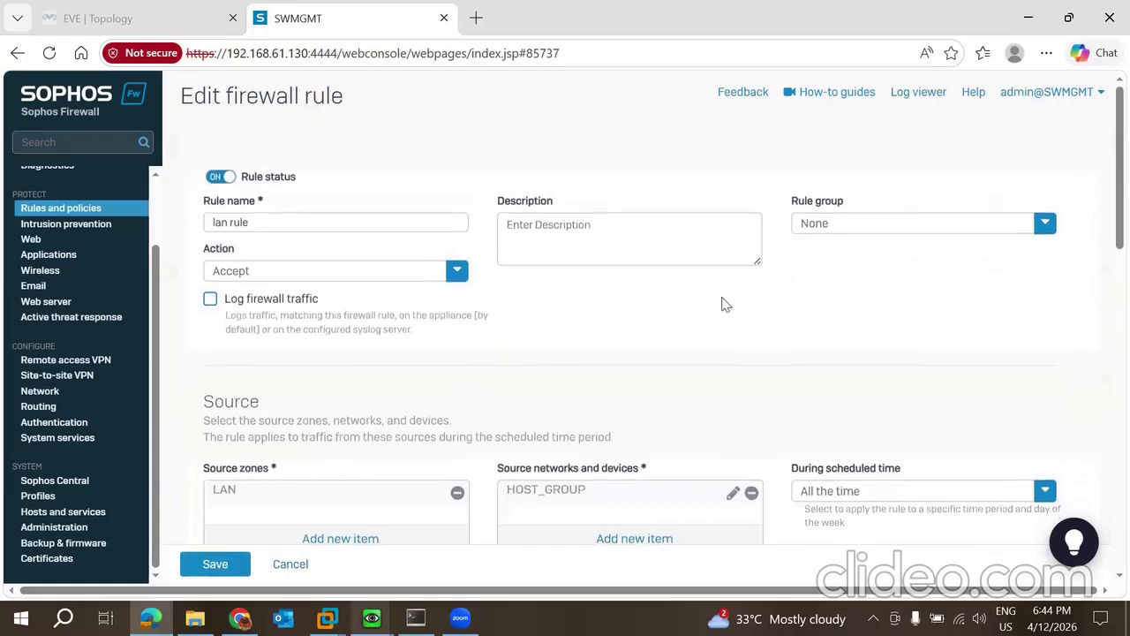
{"action": "scroll", "coordinate": [639, 374], "scroll_direction": "down", "scroll_amount": 2}
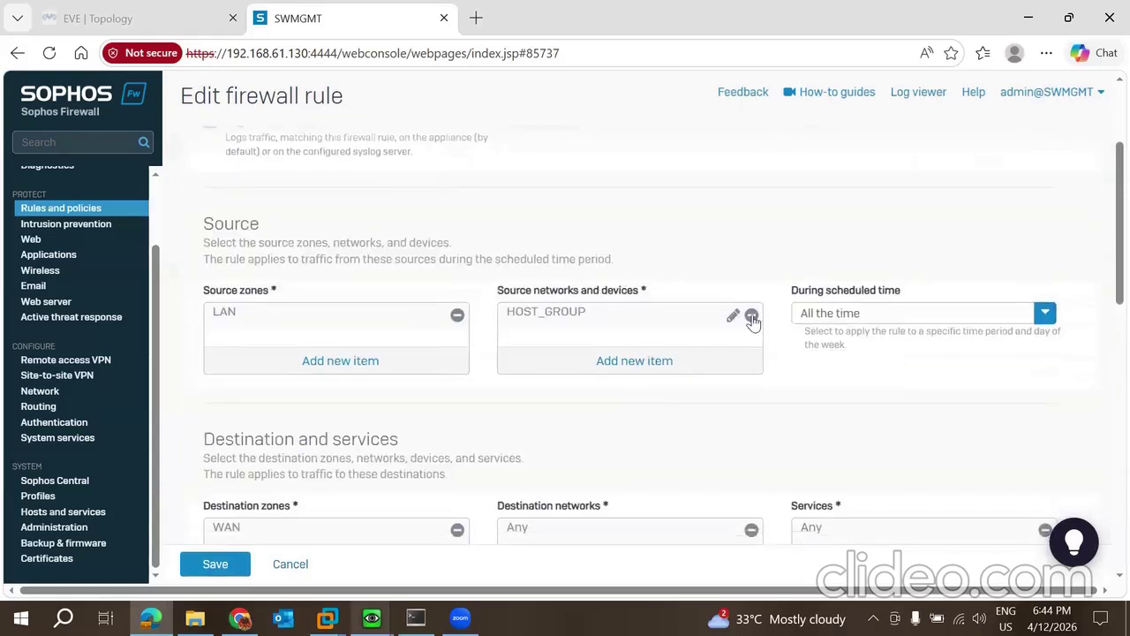
{"action": "left_click", "coordinate": [752, 316]}
Add the MAC hosts VPC and VPC_6 to the rule's source networks and devices, and review their address details.
{"action": "left_click", "coordinate": [638, 365]}
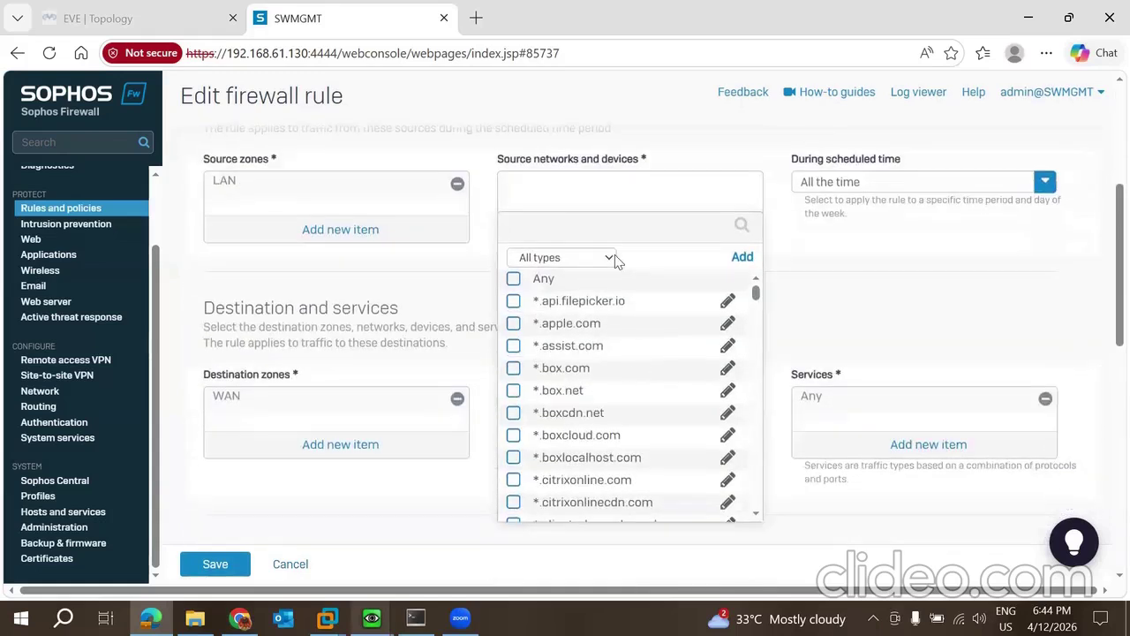
{"action": "left_click", "coordinate": [575, 228]}
{"action": "scroll", "coordinate": [607, 374], "scroll_direction": "down", "scroll_amount": 15}
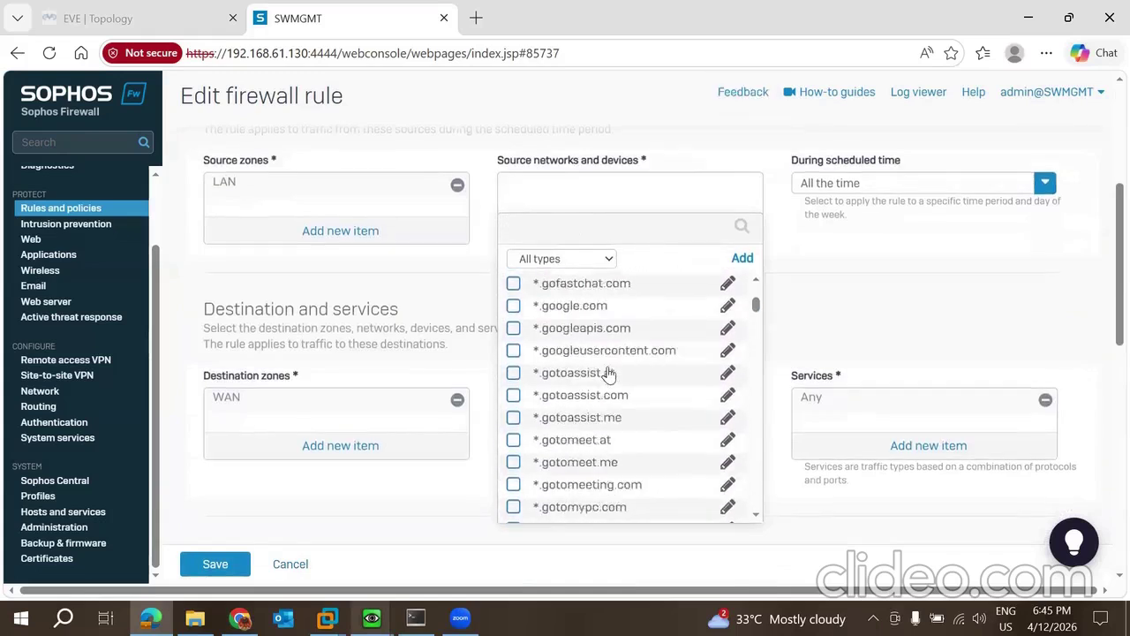
{"action": "scroll", "coordinate": [608, 374], "scroll_direction": "down", "scroll_amount": 20}
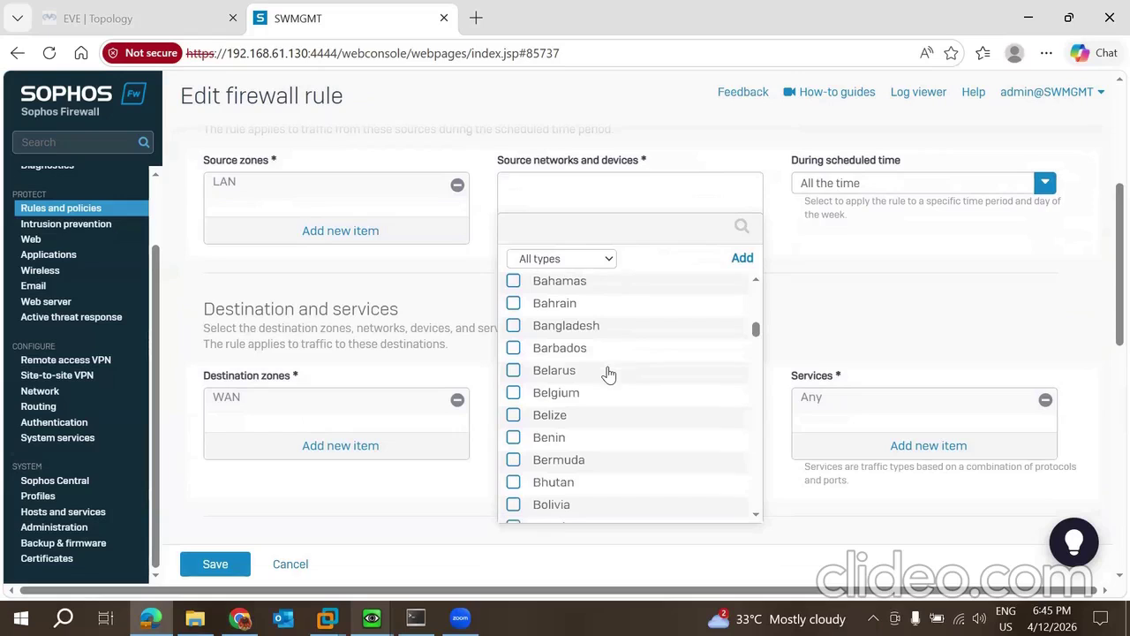
{"action": "scroll", "coordinate": [608, 374], "scroll_direction": "down", "scroll_amount": 20}
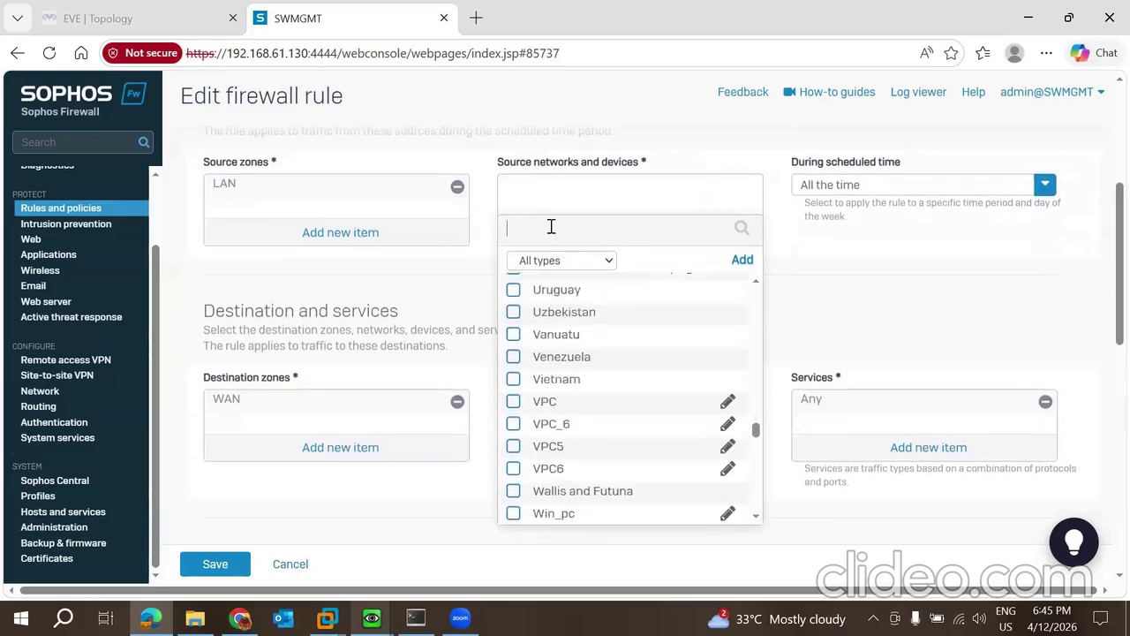
{"action": "type", "text": "VPC"}
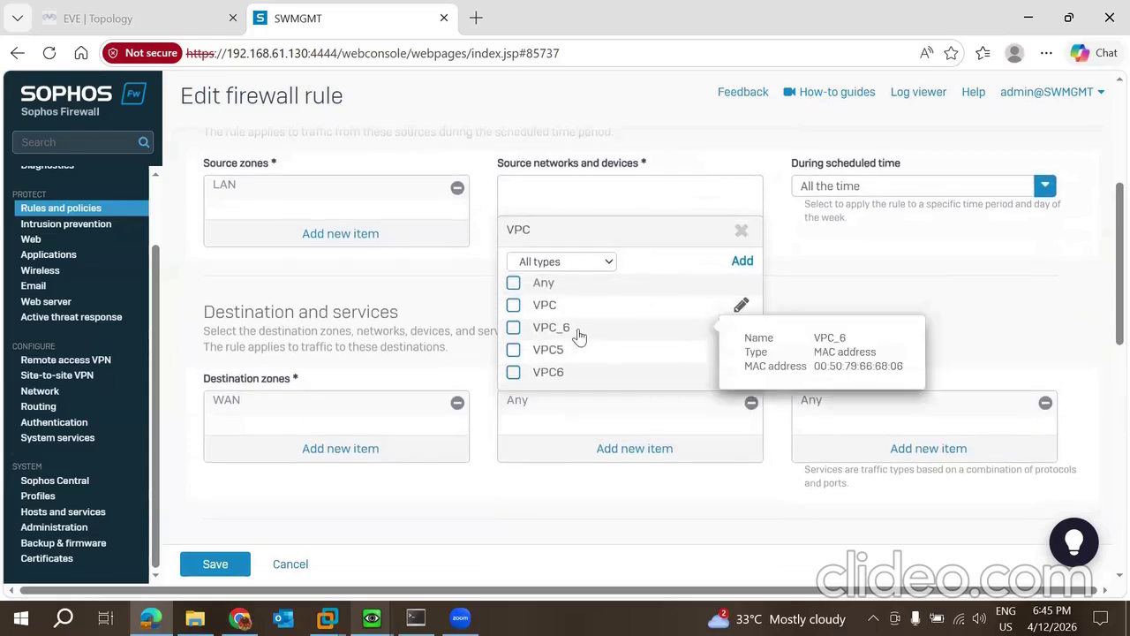
{"action": "left_click", "coordinate": [513, 326]}
{"action": "left_click", "coordinate": [513, 306]}
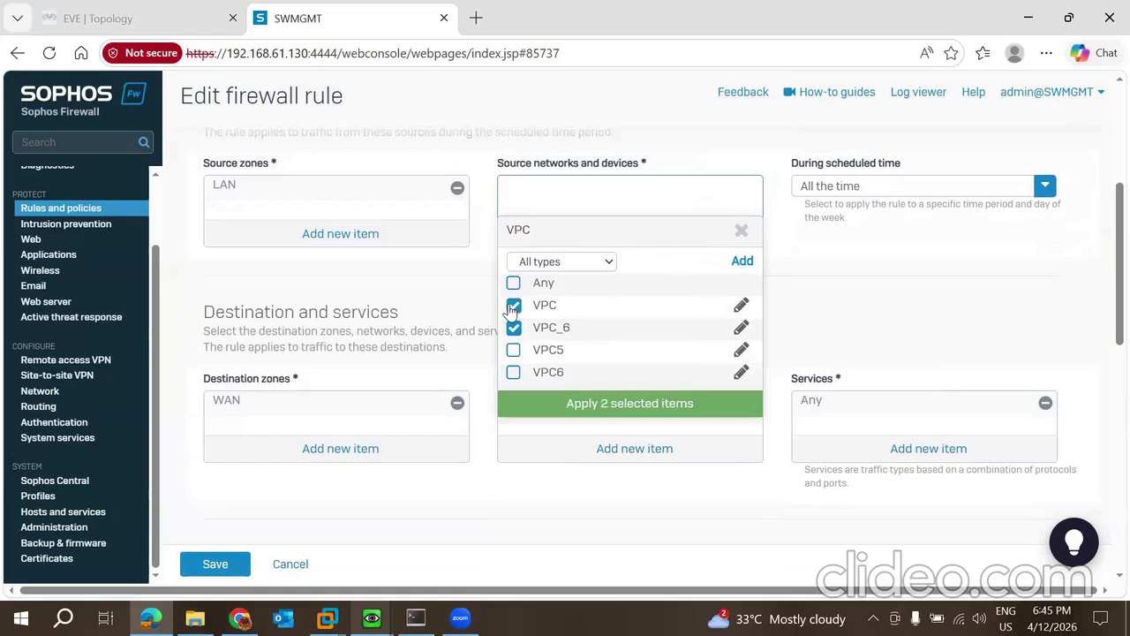
{"action": "left_click", "coordinate": [627, 403]}
{"action": "mouse_move", "coordinate": [521, 217]}
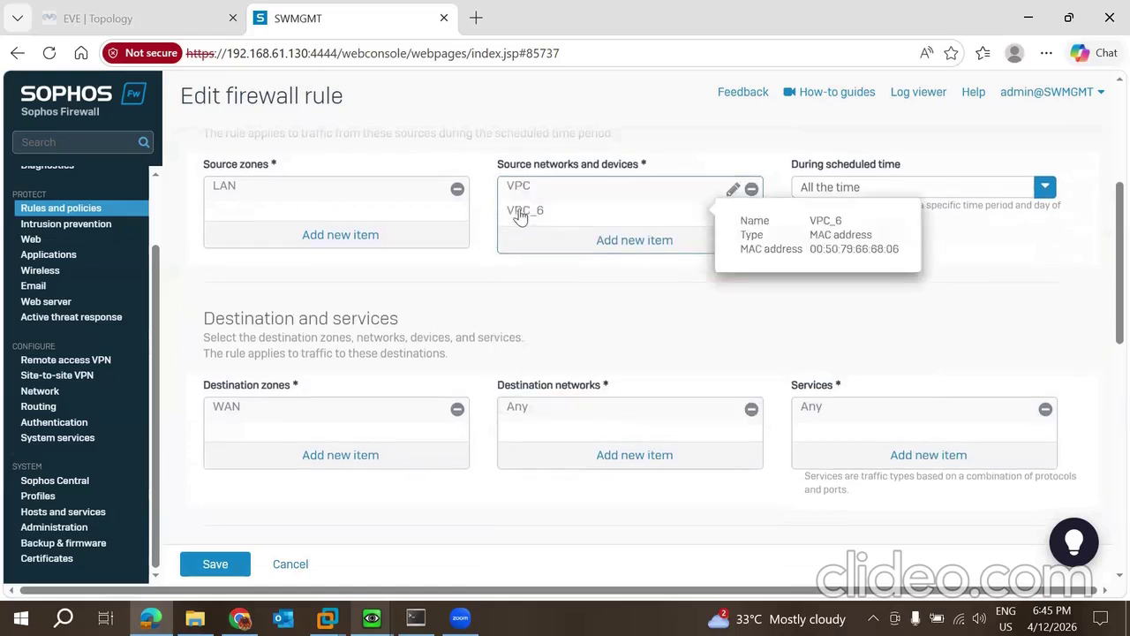
{"action": "mouse_move", "coordinate": [515, 192]}
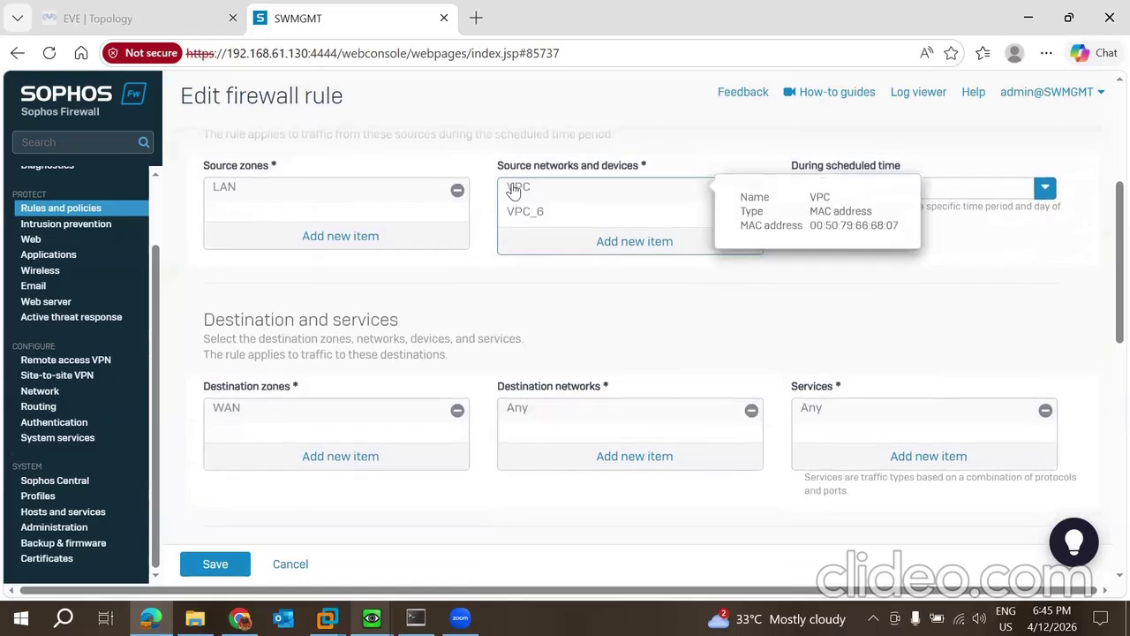
{"action": "left_click", "coordinate": [651, 243]}
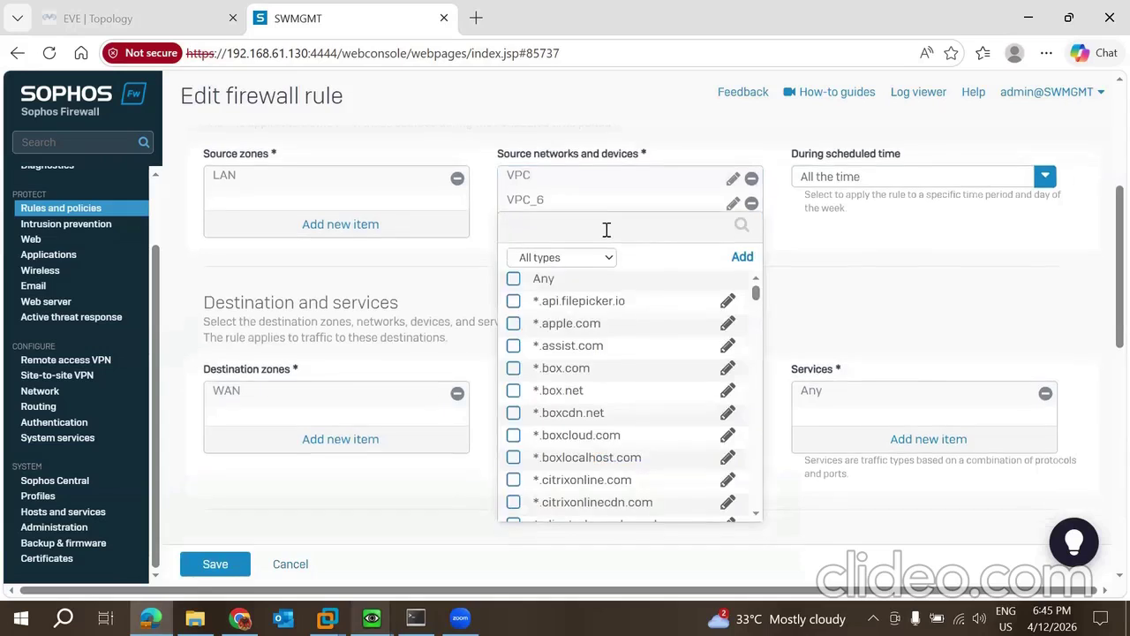
{"action": "type", "text": "IN"}
{"action": "key", "text": "BackSpace"}
{"action": "key", "text": "BackSpace"}
{"action": "left_click", "coordinate": [374, 474]}
Save the firewall rule and ping 8.8.8.8 from VPC6 and VPC5.
{"action": "left_click", "coordinate": [212, 565]}
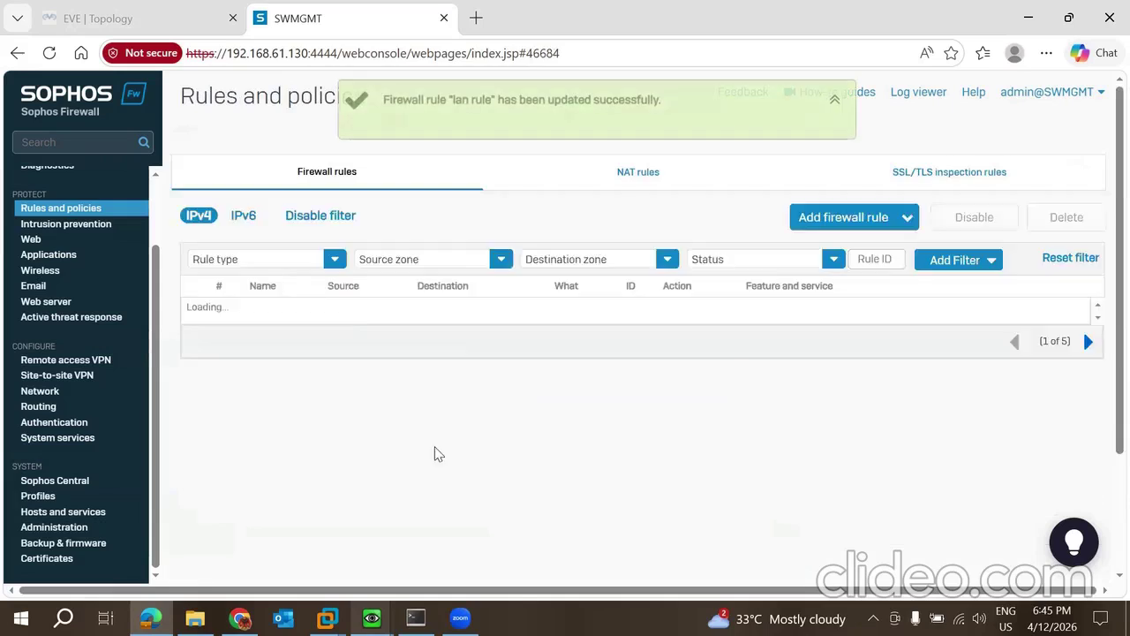
{"action": "left_click", "coordinate": [415, 618]}
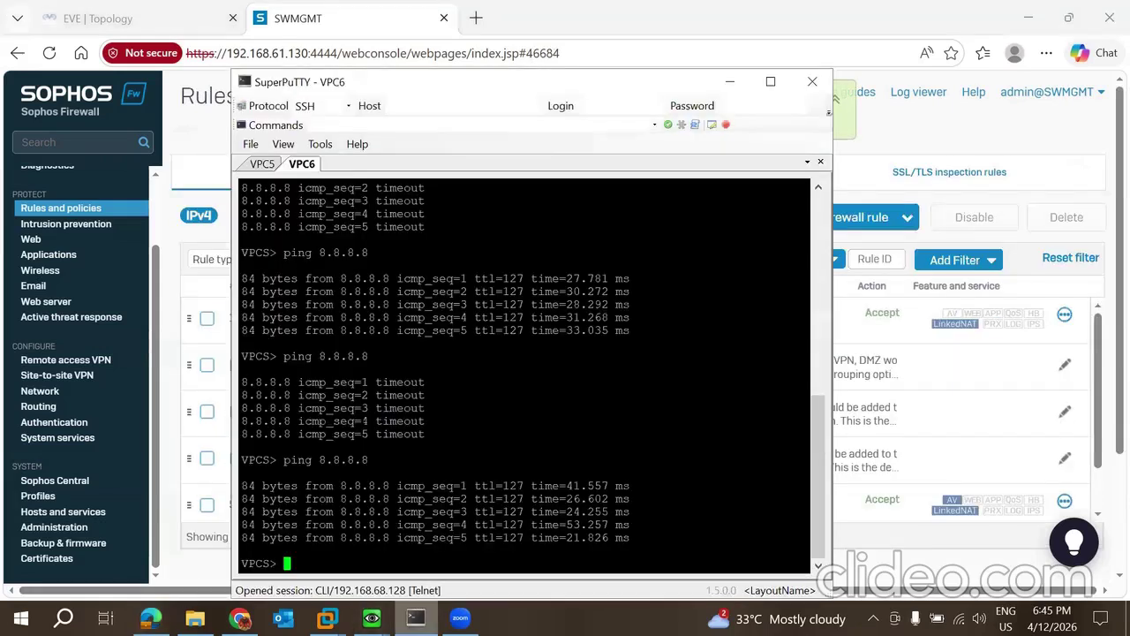
{"action": "key", "text": "Up"}
{"action": "key", "text": "Return"}
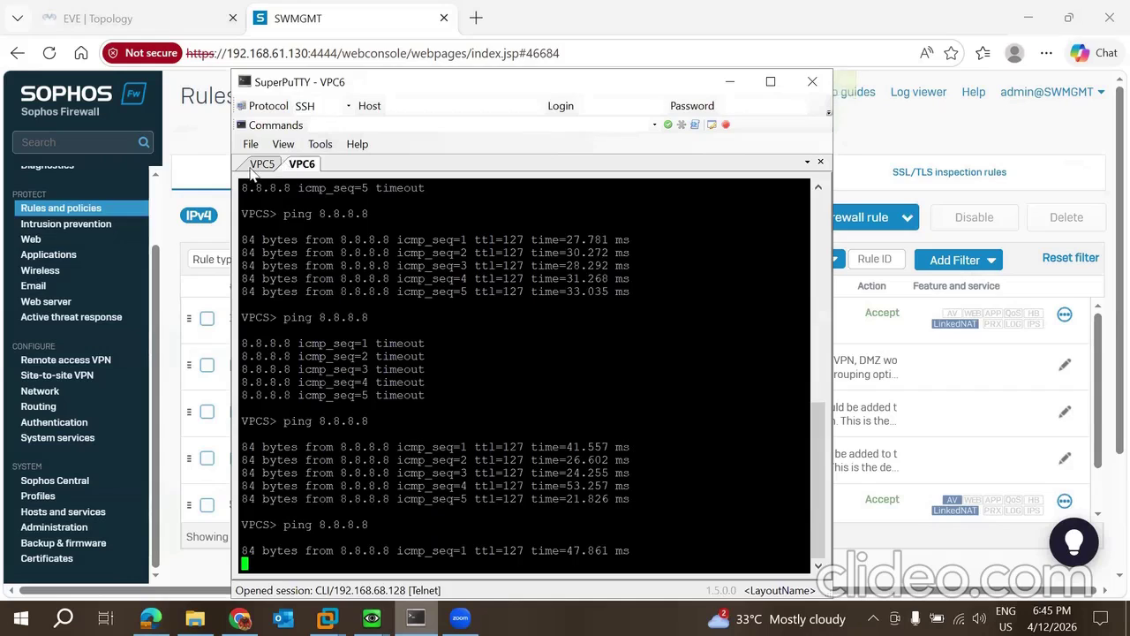
{"action": "left_click", "coordinate": [258, 165]}
{"action": "key", "text": "Up"}
{"action": "key", "text": "Return"}
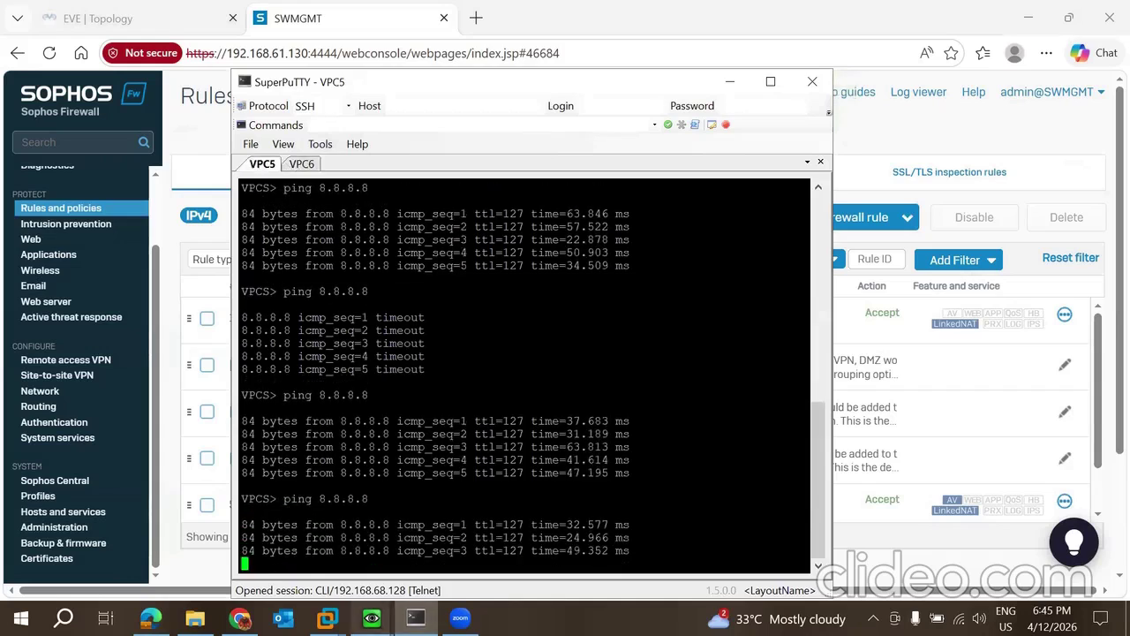
Open a command prompt on the Win1 machine, ping 8.8.8.8, and start a continuous ping to 8.8.8.8 with -t.
{"action": "mouse_move", "coordinate": [372, 618]}
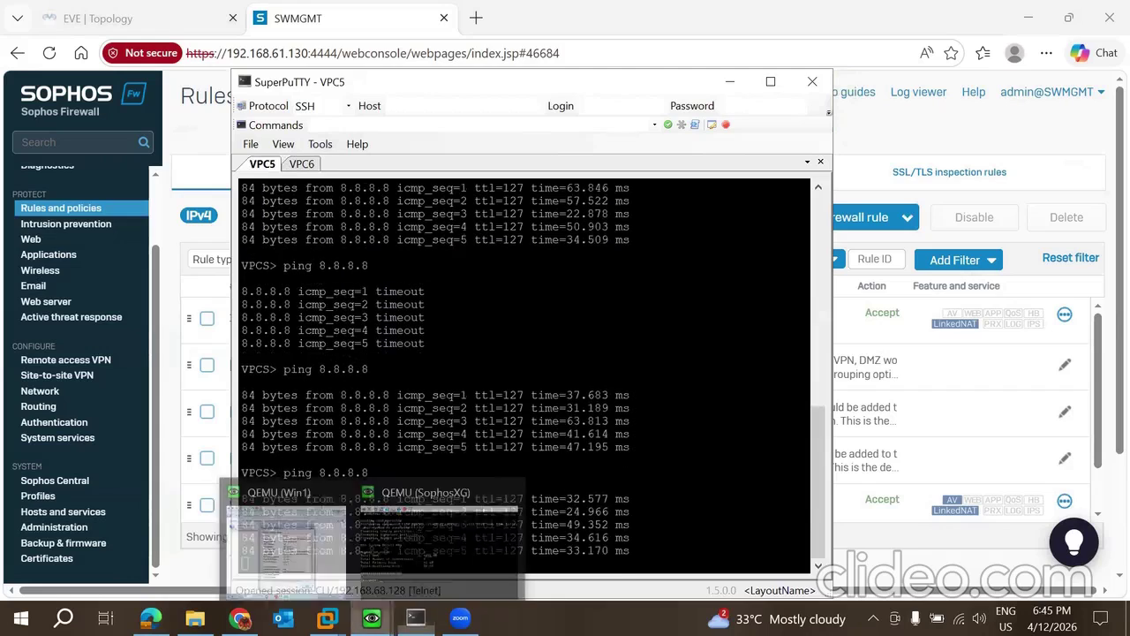
{"action": "left_click", "coordinate": [287, 540]}
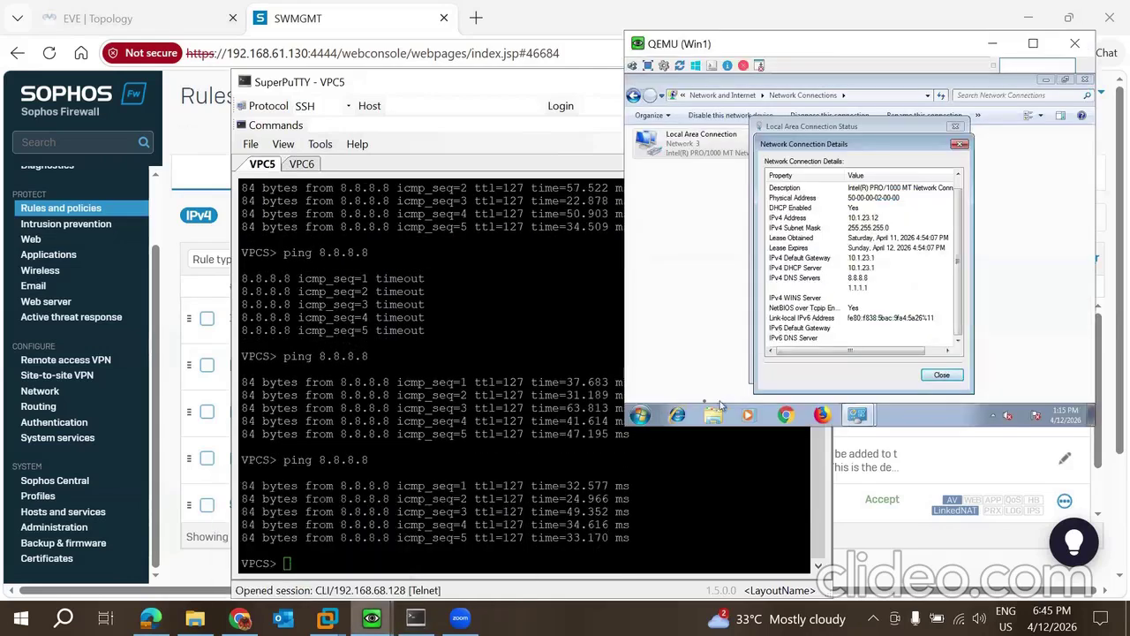
{"action": "left_click", "coordinate": [641, 415]}
{"action": "type", "text": "cmd"}
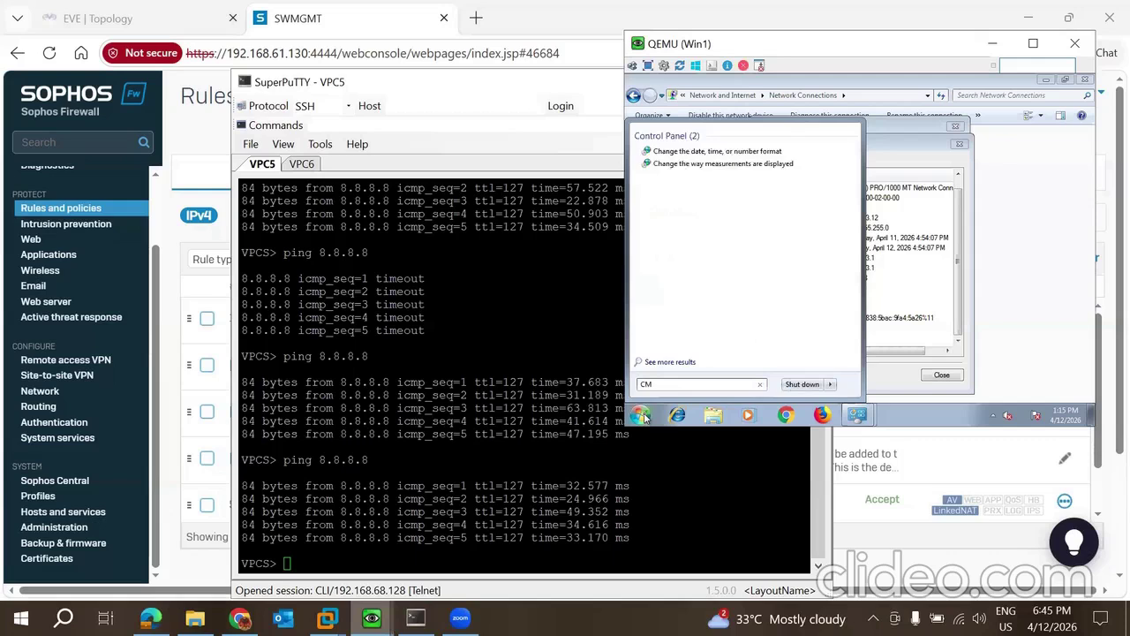
{"action": "key", "text": "Return"}
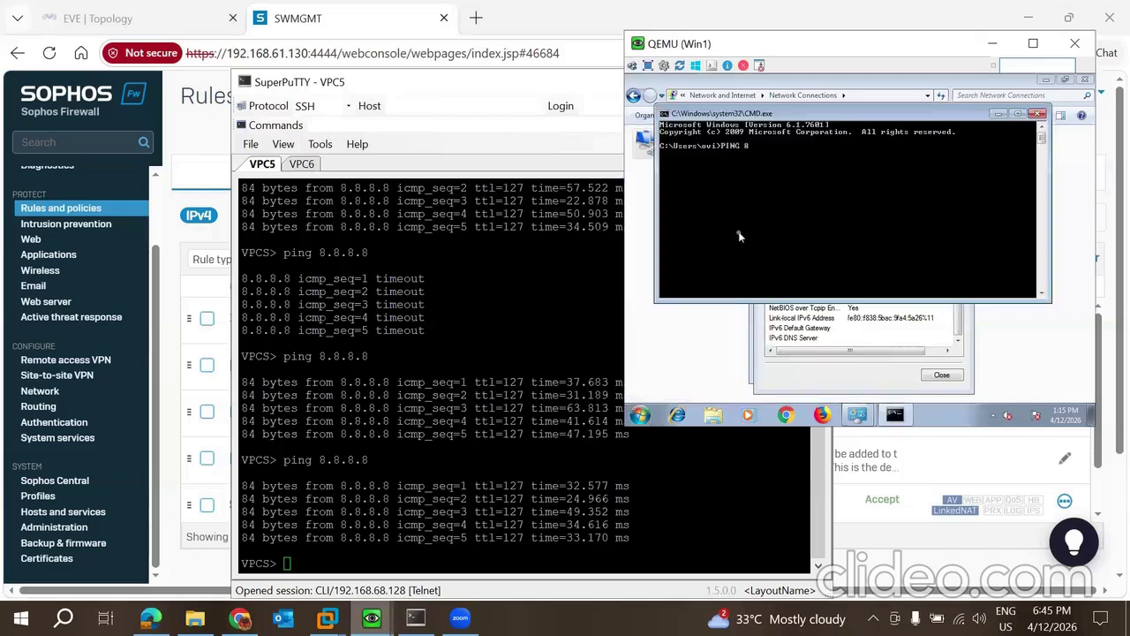
{"action": "key", "text": "Return"}
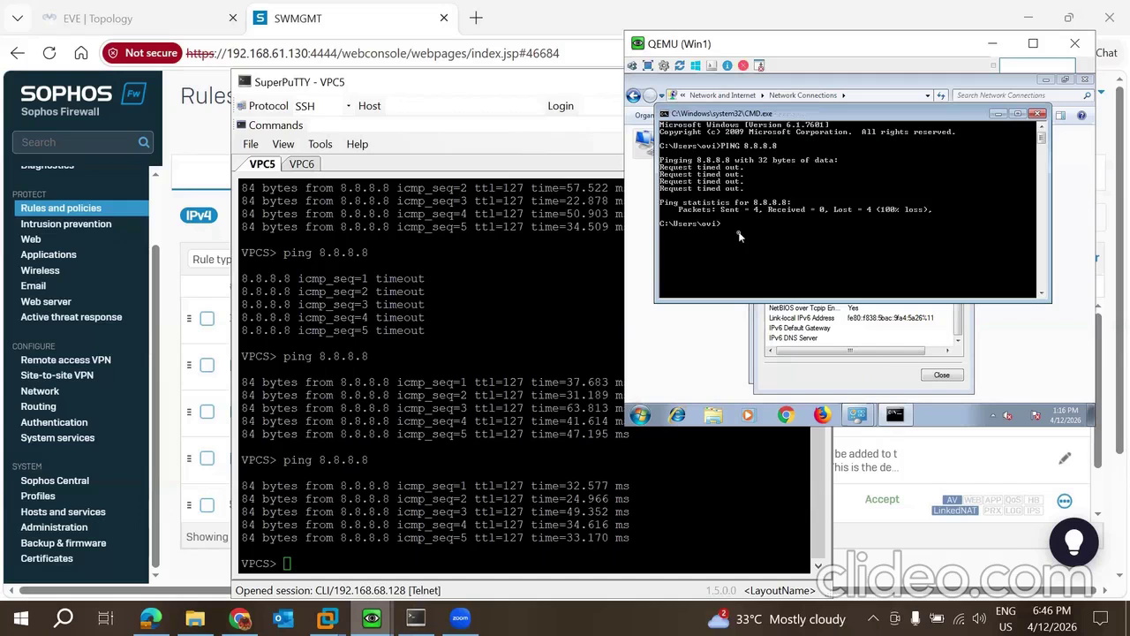
{"action": "key", "text": "Up"}
{"action": "key", "text": "Return"}
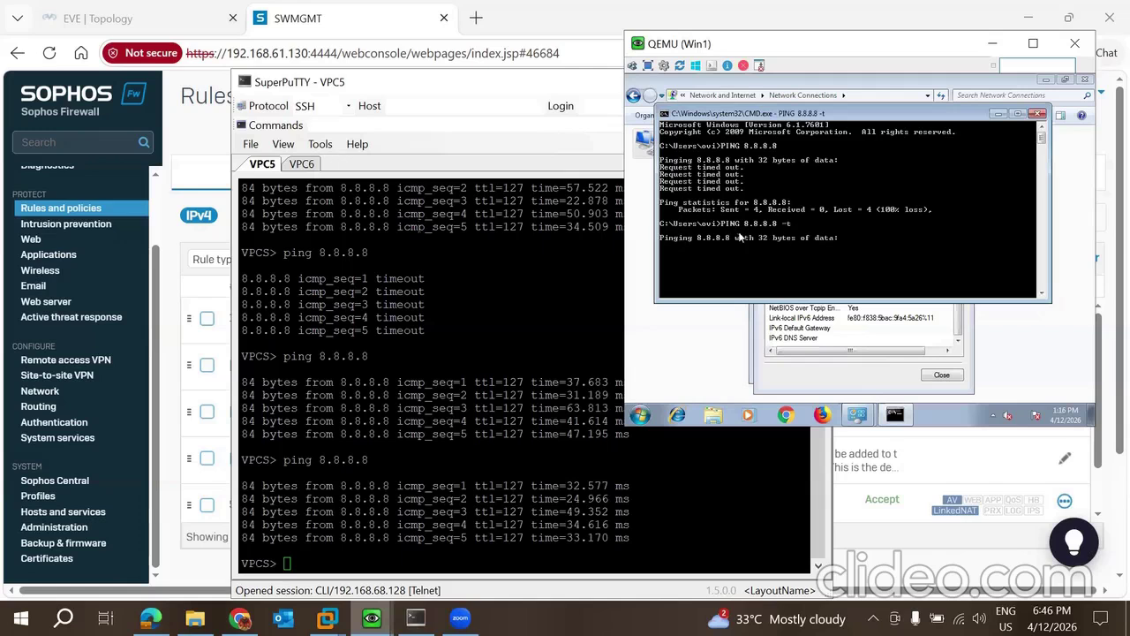
Add the MAC host WIN1_PC to the source networks and devices of the firewall rule "lan rule" and save the rule.
{"action": "left_click", "coordinate": [88, 211]}
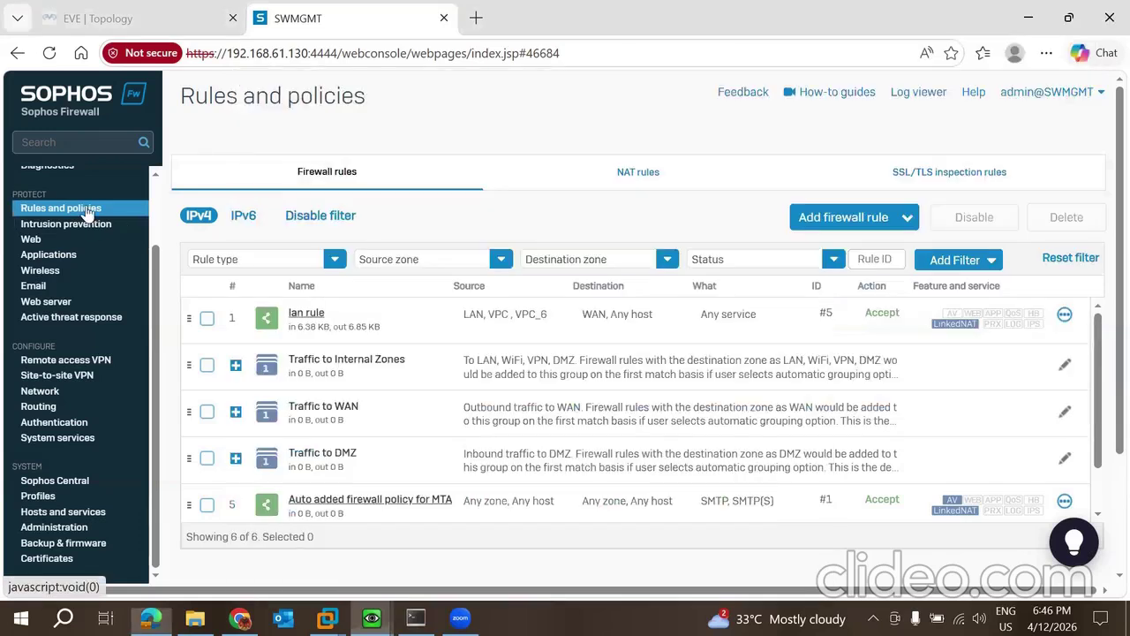
{"action": "left_click", "coordinate": [315, 313]}
{"action": "scroll", "coordinate": [636, 398], "scroll_direction": "down", "scroll_amount": 2}
{"action": "left_click", "coordinate": [633, 427]}
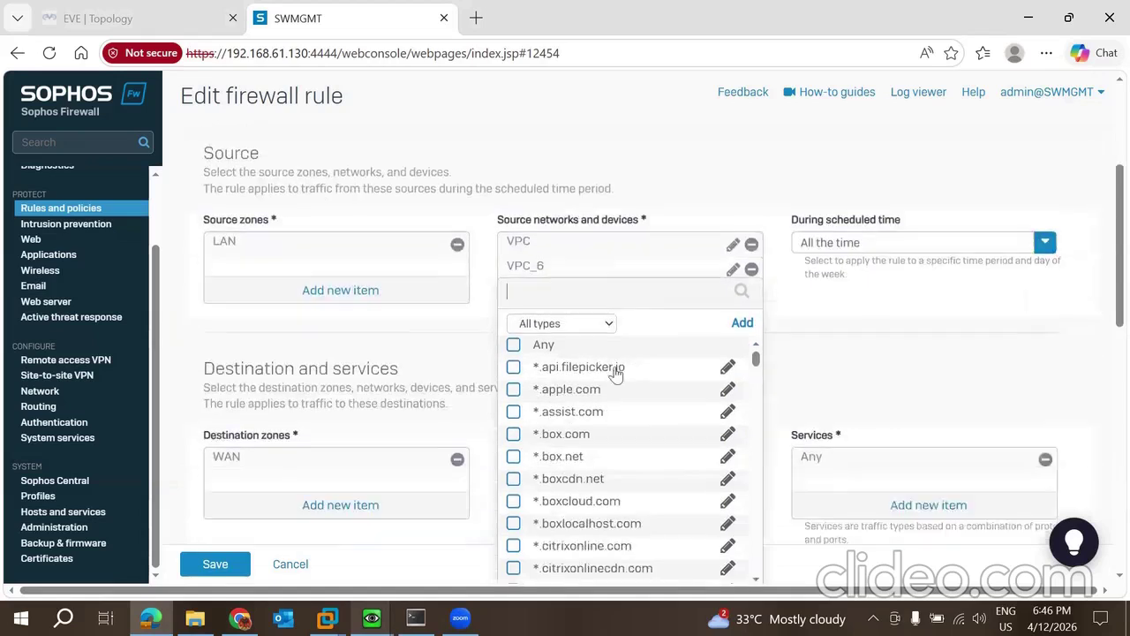
{"action": "type", "text": "w"}
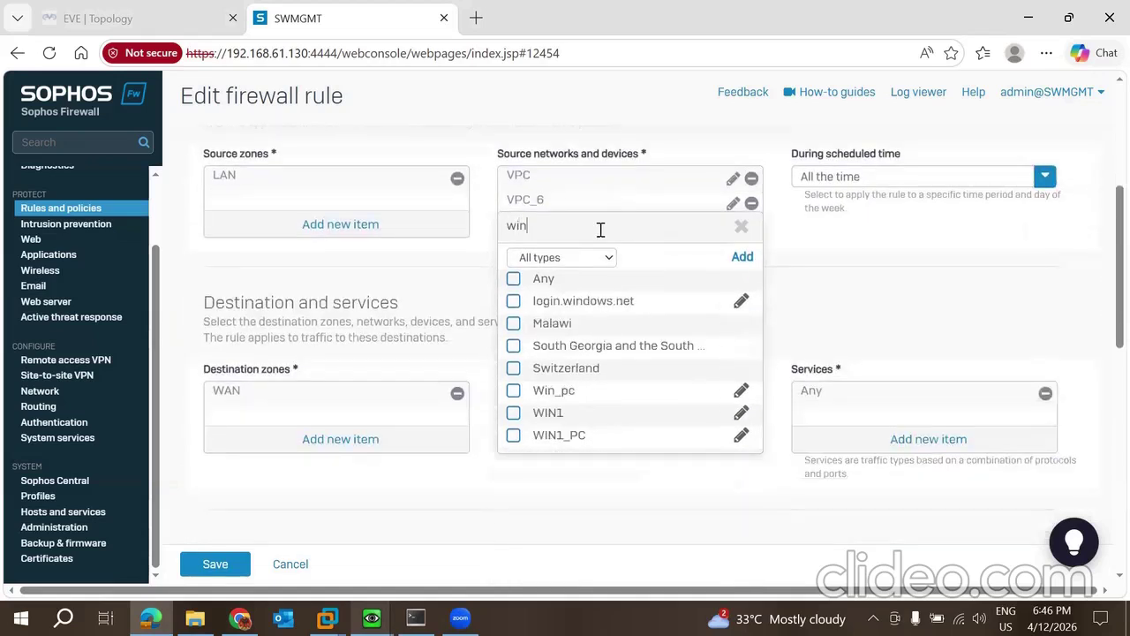
{"action": "type", "text": "in"}
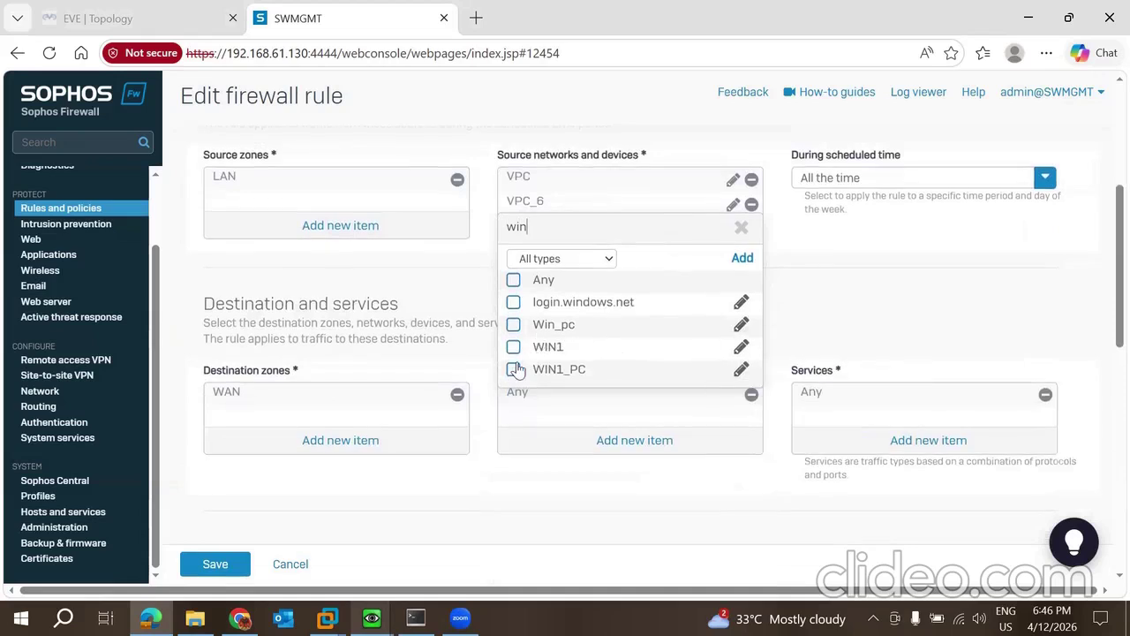
{"action": "left_click", "coordinate": [514, 370]}
{"action": "left_click", "coordinate": [597, 398]}
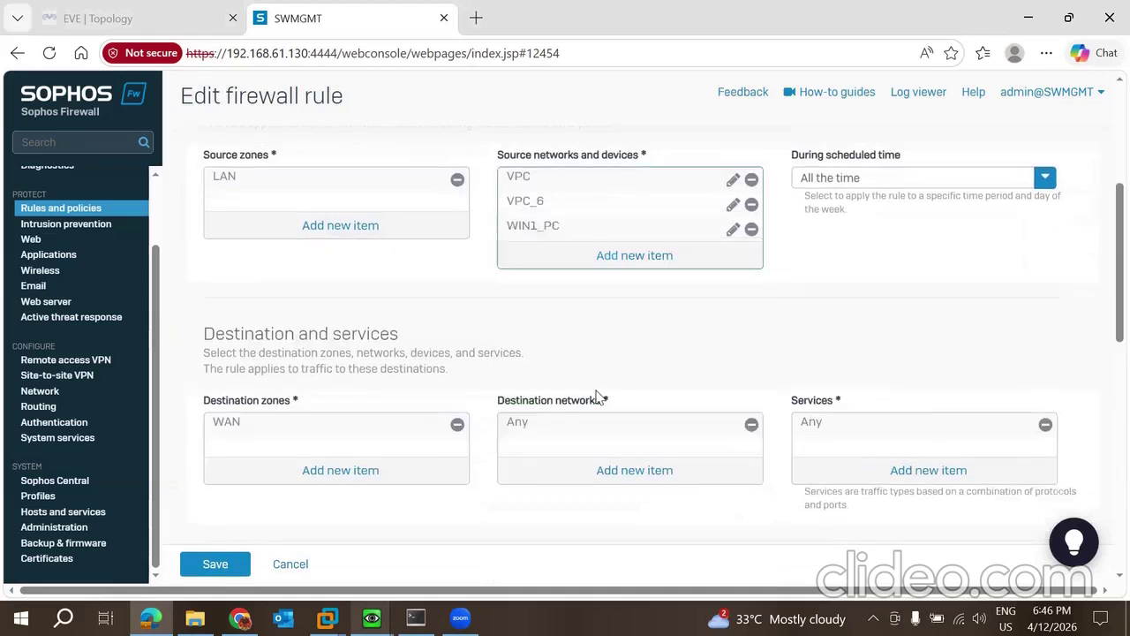
{"action": "left_click", "coordinate": [214, 565]}
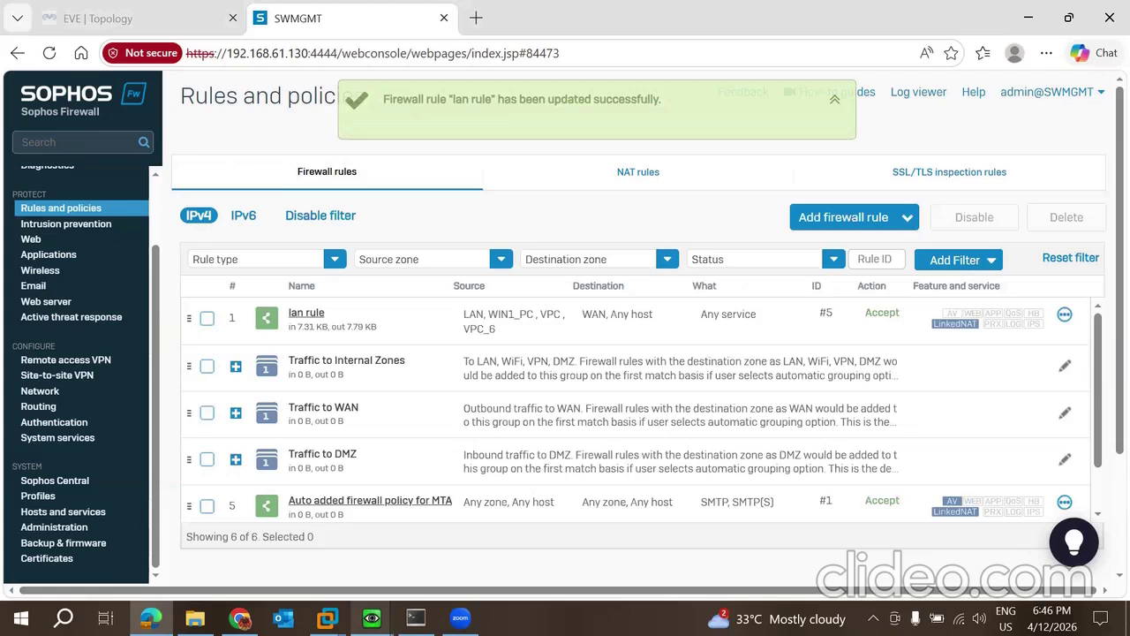
Check the continuous ping's replies on Win1, then return to the firewall and open "lan rule".
{"action": "mouse_move", "coordinate": [371, 618]}
{"action": "left_click", "coordinate": [307, 514]}
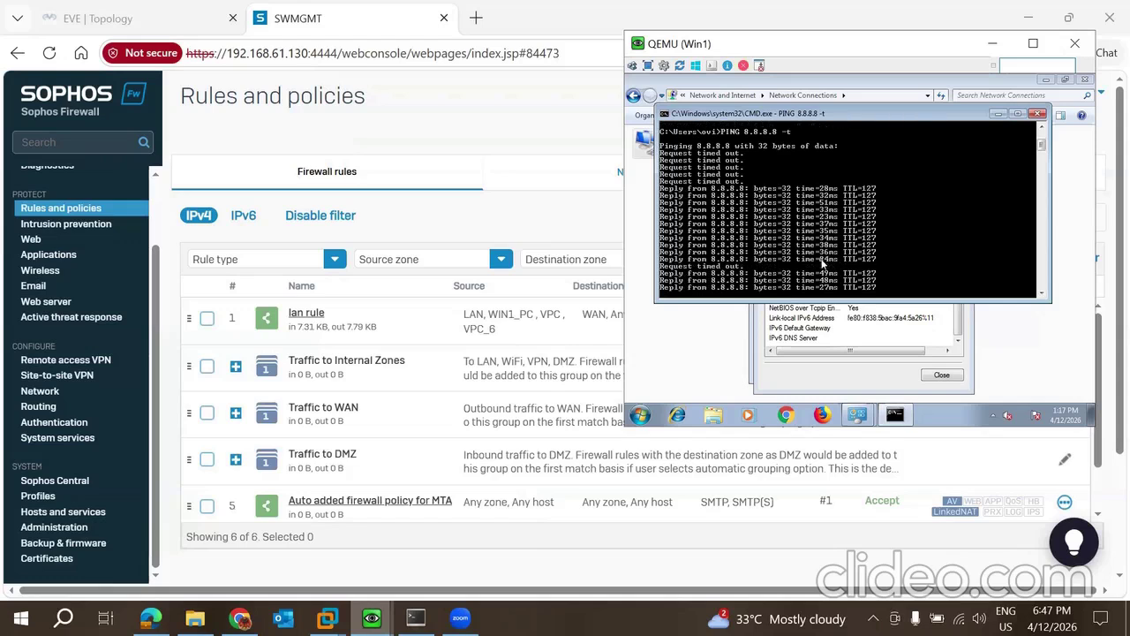
{"action": "left_click", "coordinate": [448, 133]}
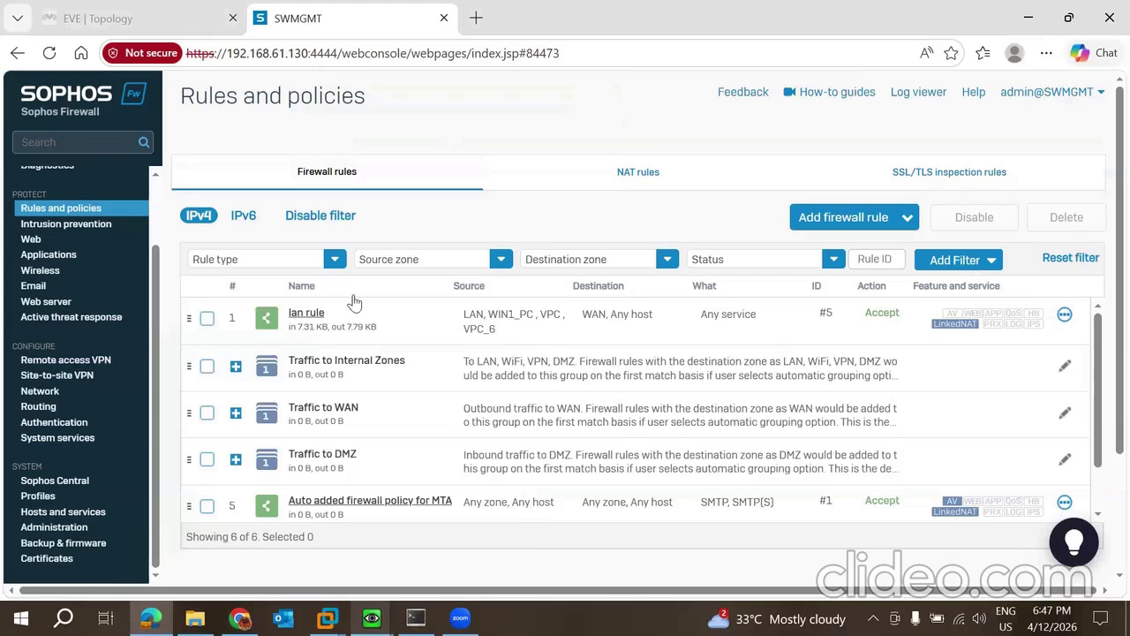
{"action": "left_click", "coordinate": [302, 315]}
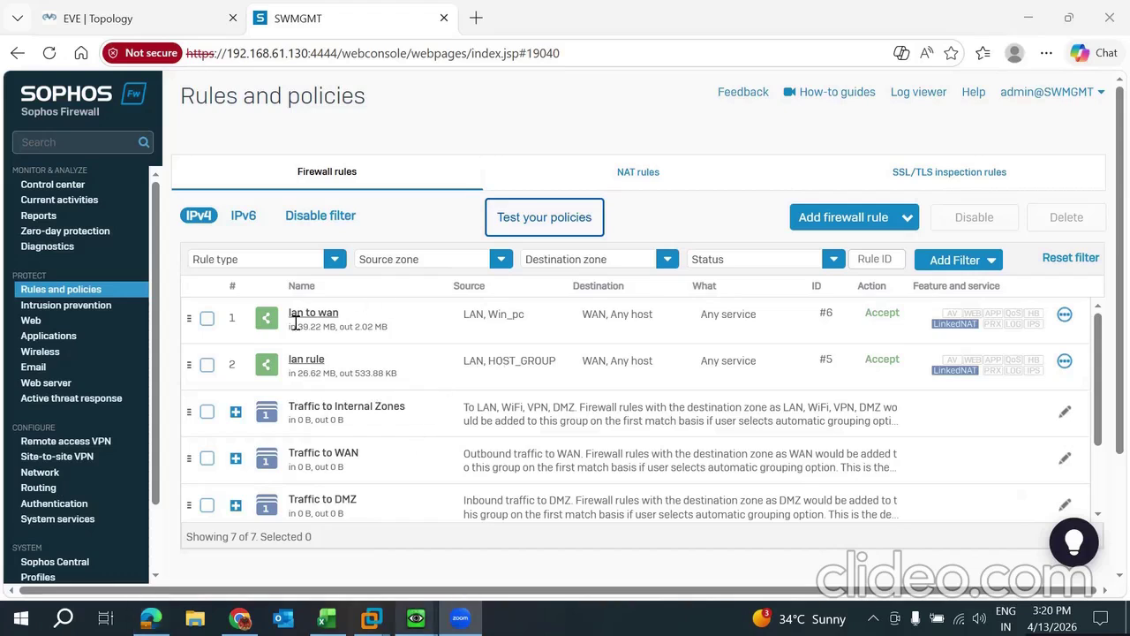
Switch to the EVE topology and bring up the console of the Win node on the 172.16.16.0 network beside the diagram.
{"action": "left_click", "coordinate": [100, 10]}
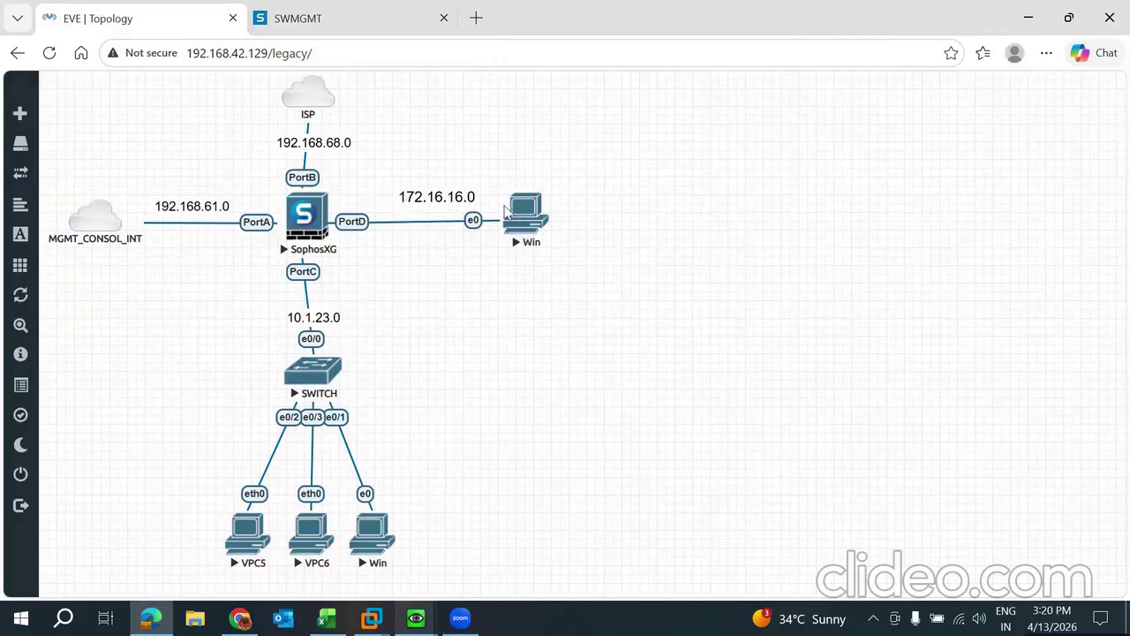
{"action": "left_click", "coordinate": [415, 617]}
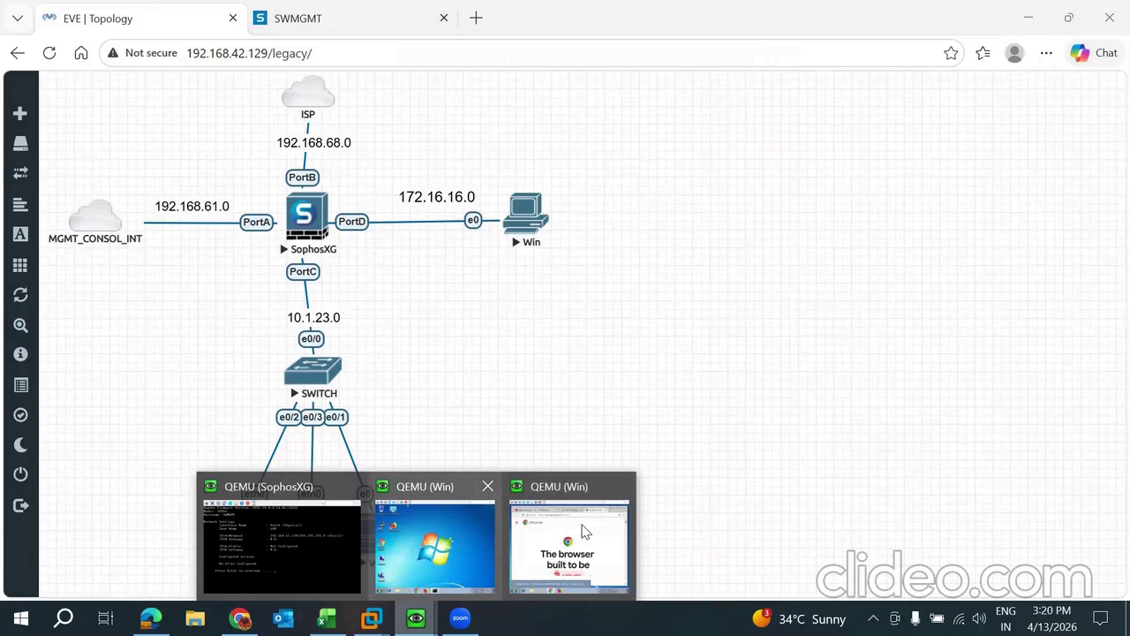
{"action": "left_click", "coordinate": [704, 253]}
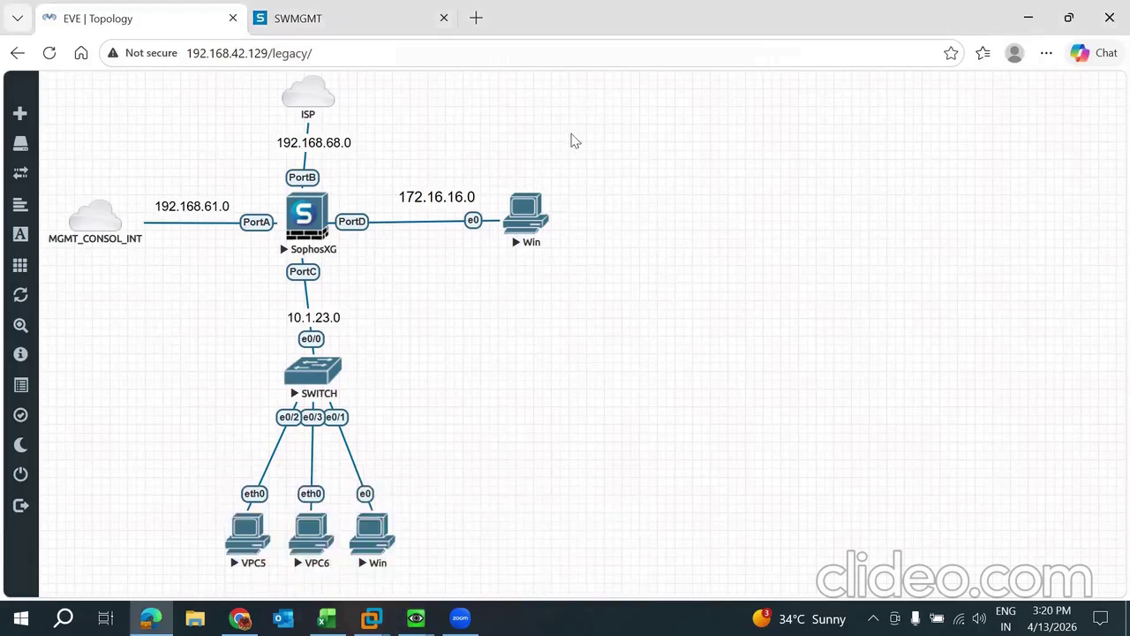
{"action": "left_click", "coordinate": [528, 225]}
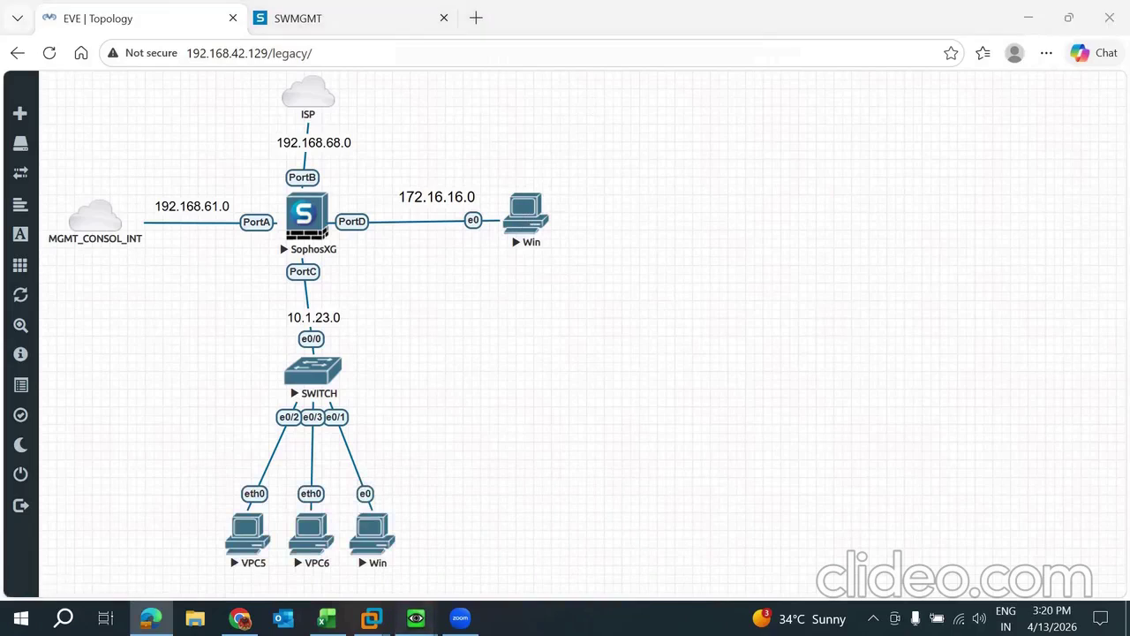
{"action": "mouse_move", "coordinate": [416, 618]}
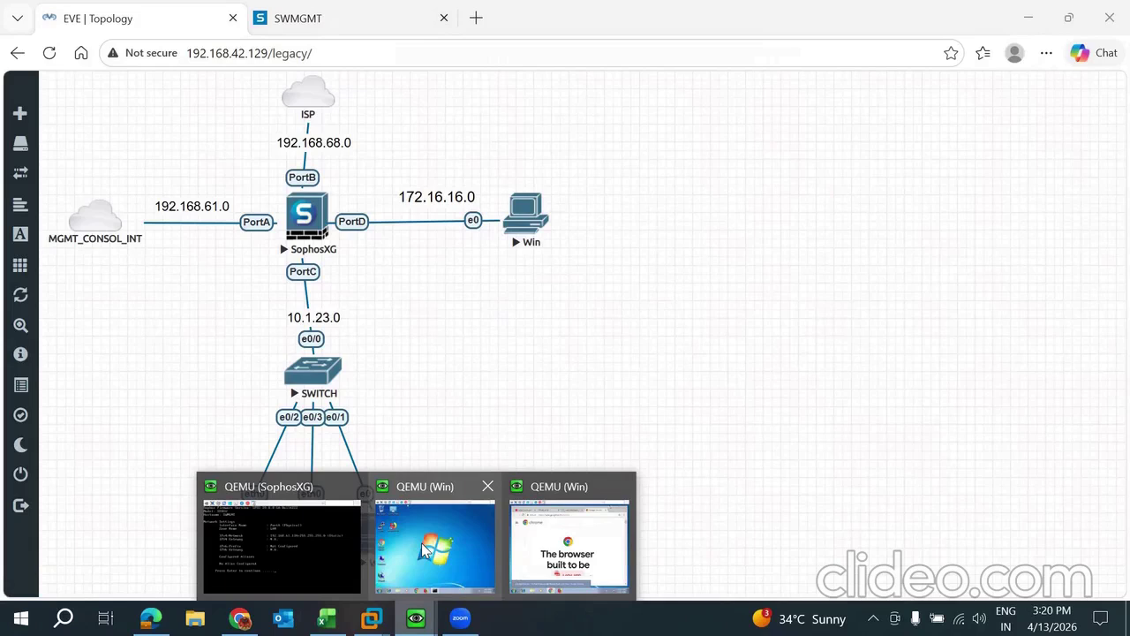
{"action": "left_click", "coordinate": [422, 543]}
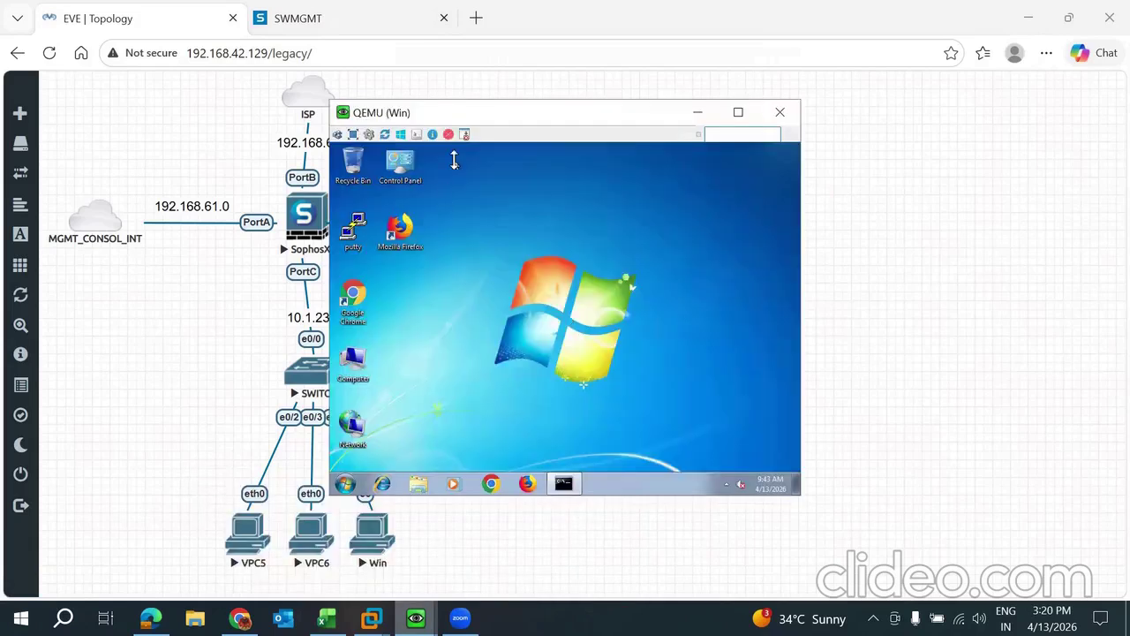
{"action": "left_click_drag", "start_coordinate": [515, 118], "coordinate": [713, 106]}
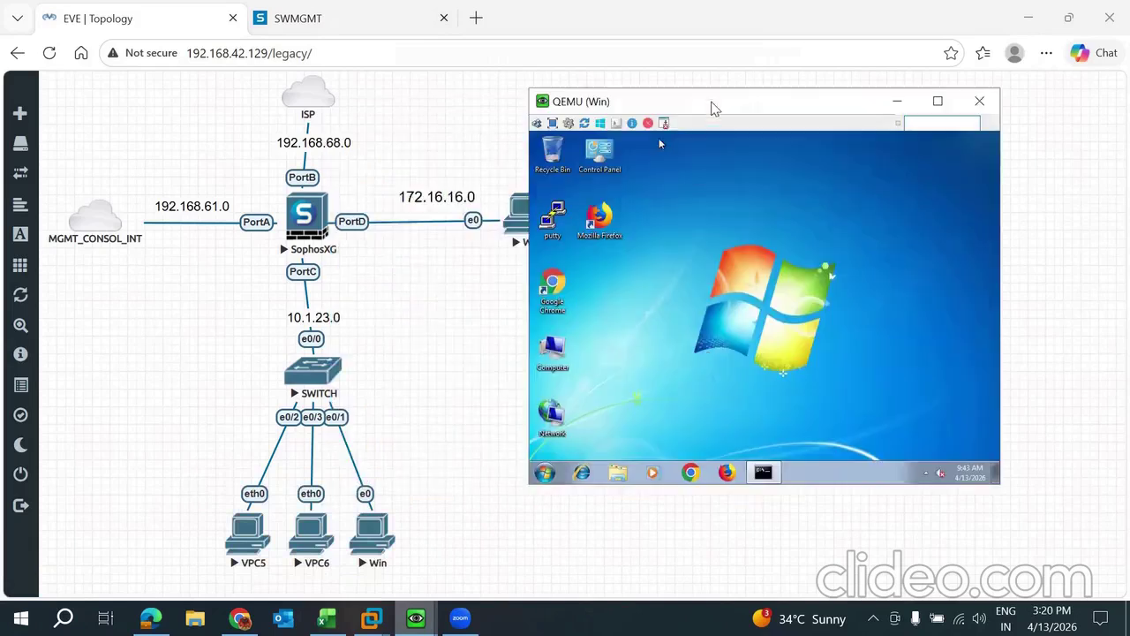
Review the Local Area Connection's network details on the Win machine, including its physical and IPv4 addresses, and close the dialogs.
{"action": "double_click", "coordinate": [608, 156]}
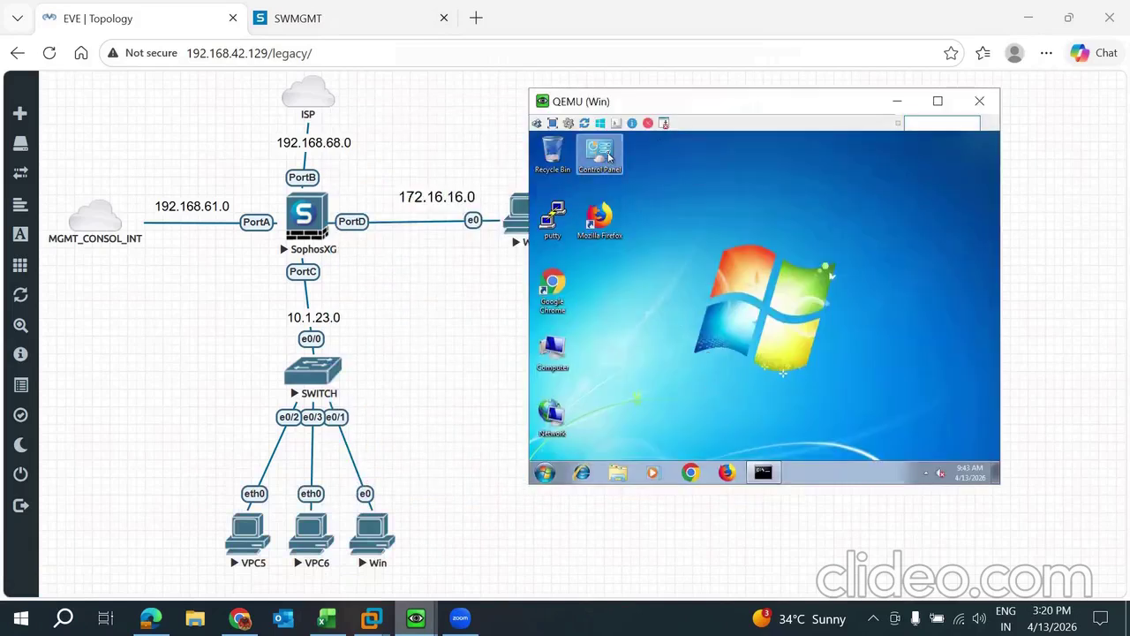
{"action": "left_click", "coordinate": [676, 267]}
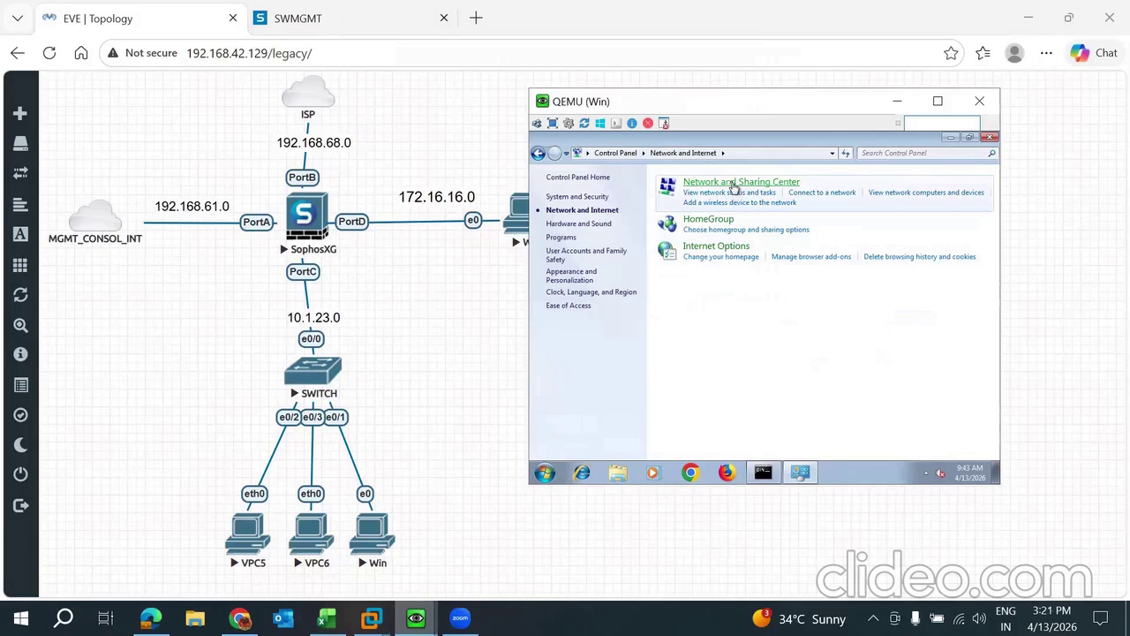
{"action": "left_click", "coordinate": [733, 184]}
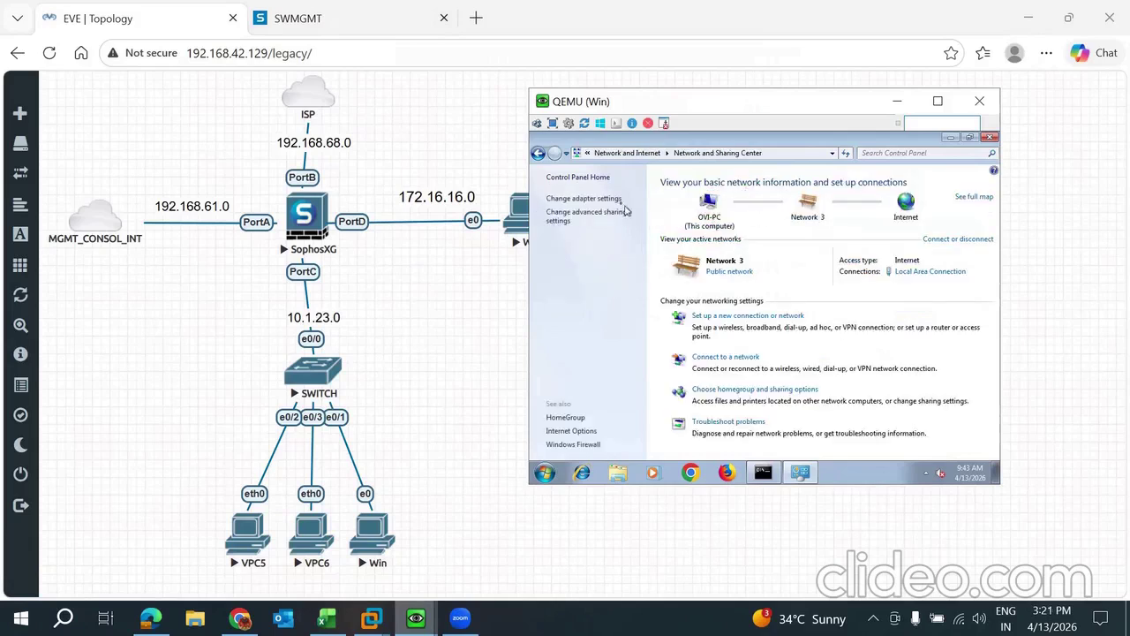
{"action": "left_click", "coordinate": [609, 201]}
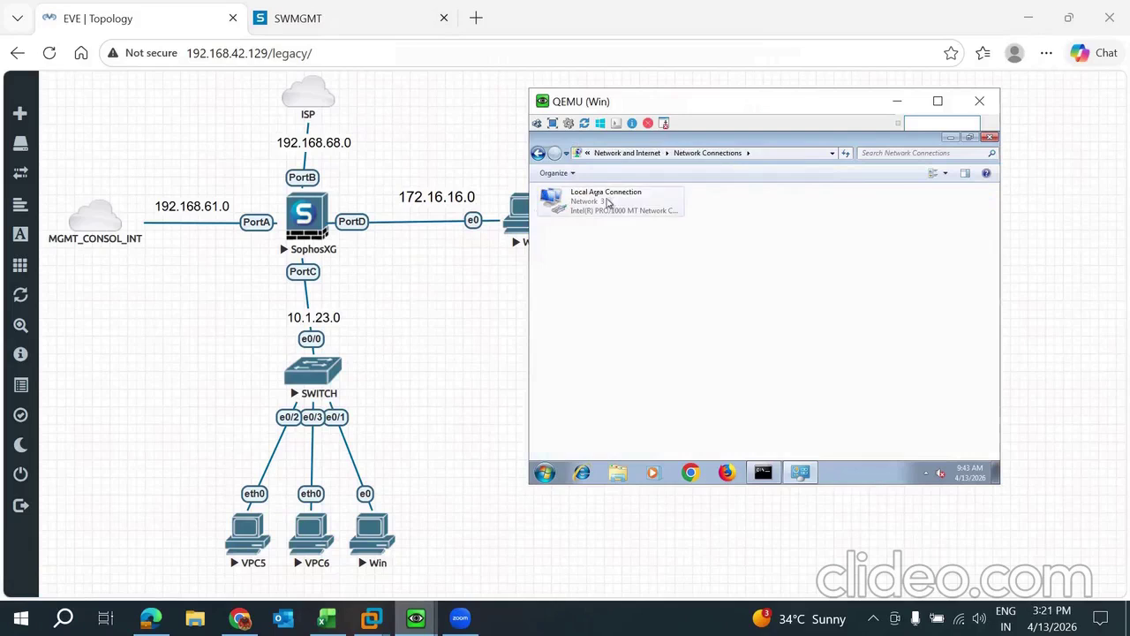
{"action": "double_click", "coordinate": [597, 200]}
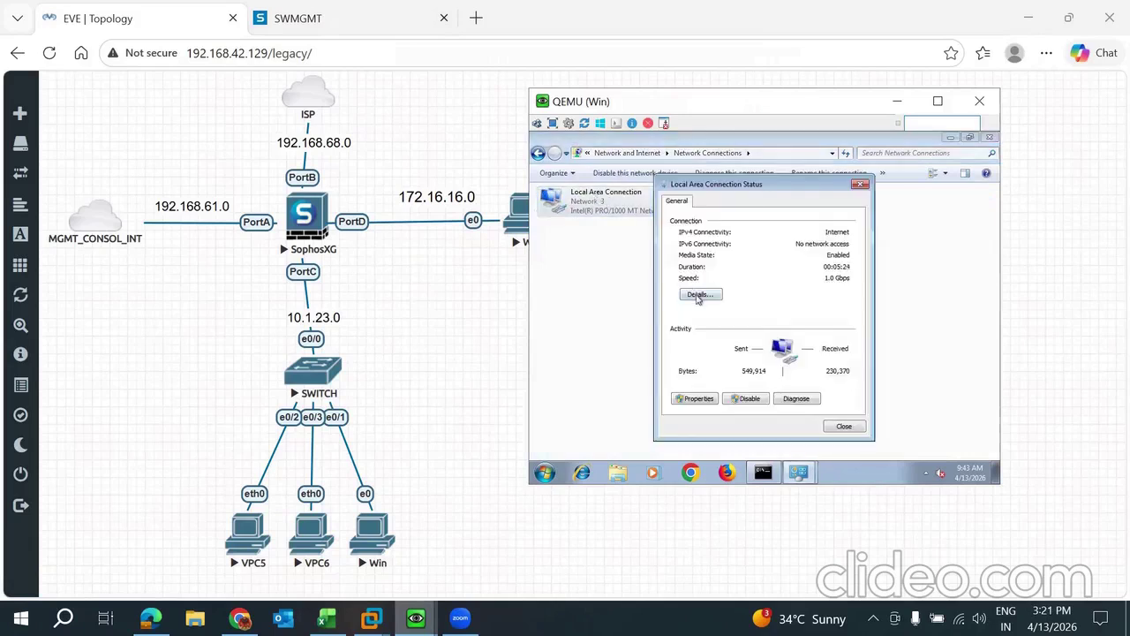
{"action": "left_click", "coordinate": [700, 294]}
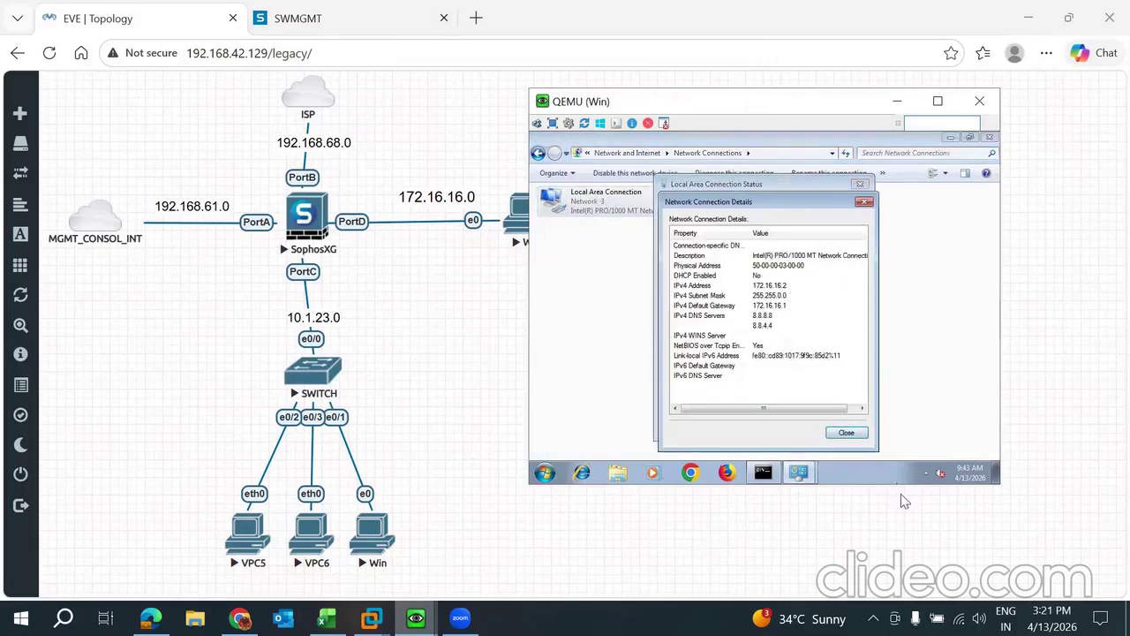
{"action": "left_click", "coordinate": [861, 433]}
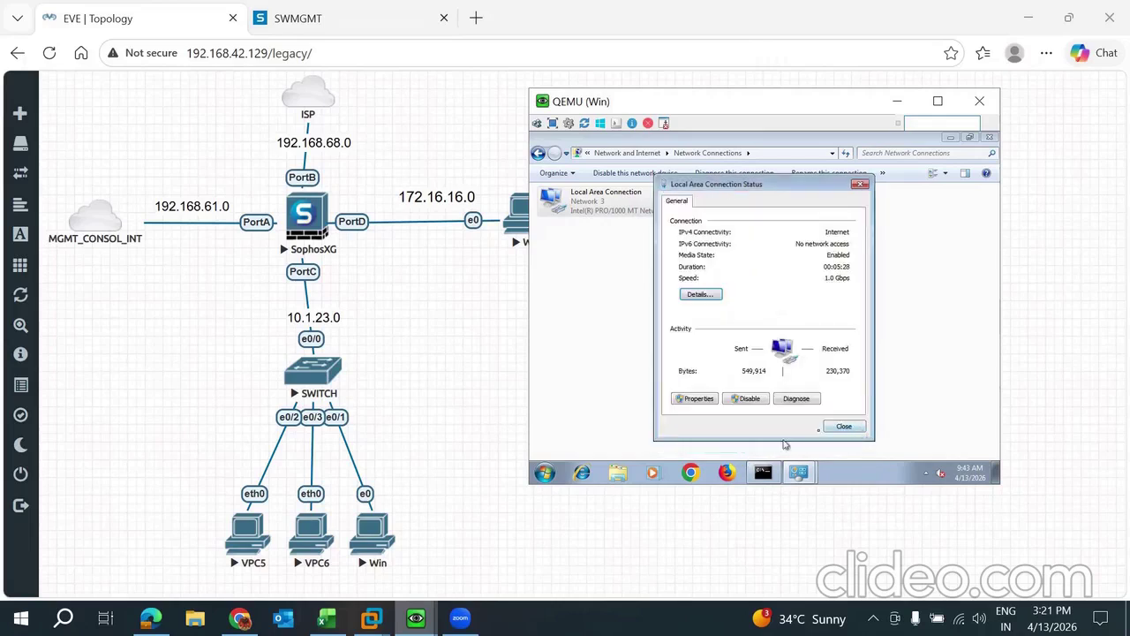
{"action": "left_click", "coordinate": [852, 428]}
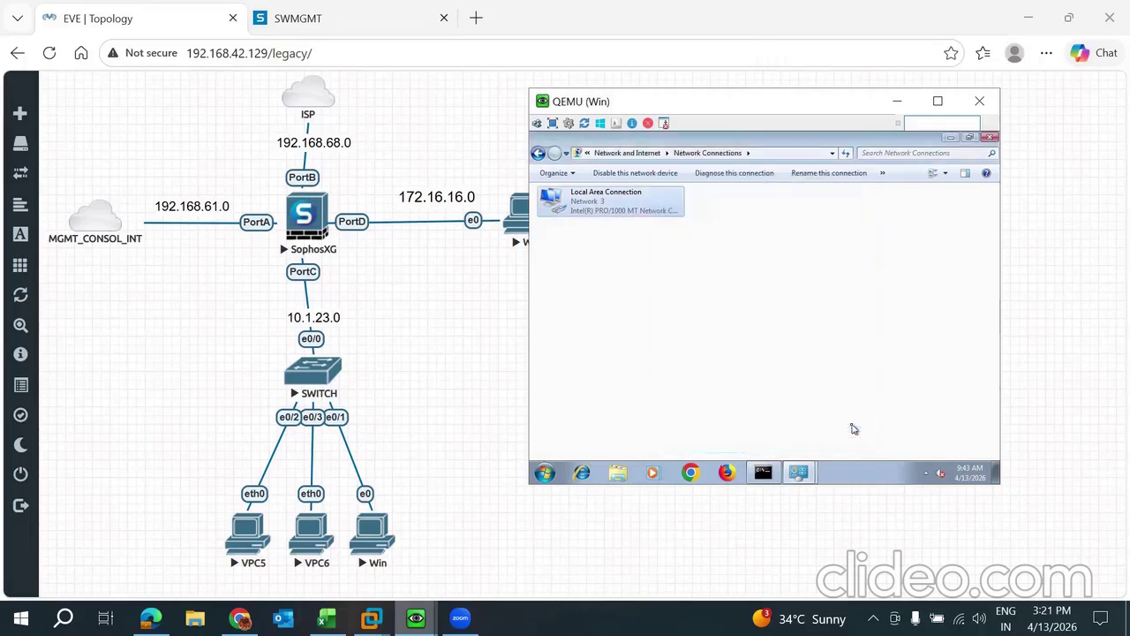
Open Chrome on the Win machine, search for mumbai university and open the Times Higher Education result.
{"action": "left_click", "coordinate": [691, 473]}
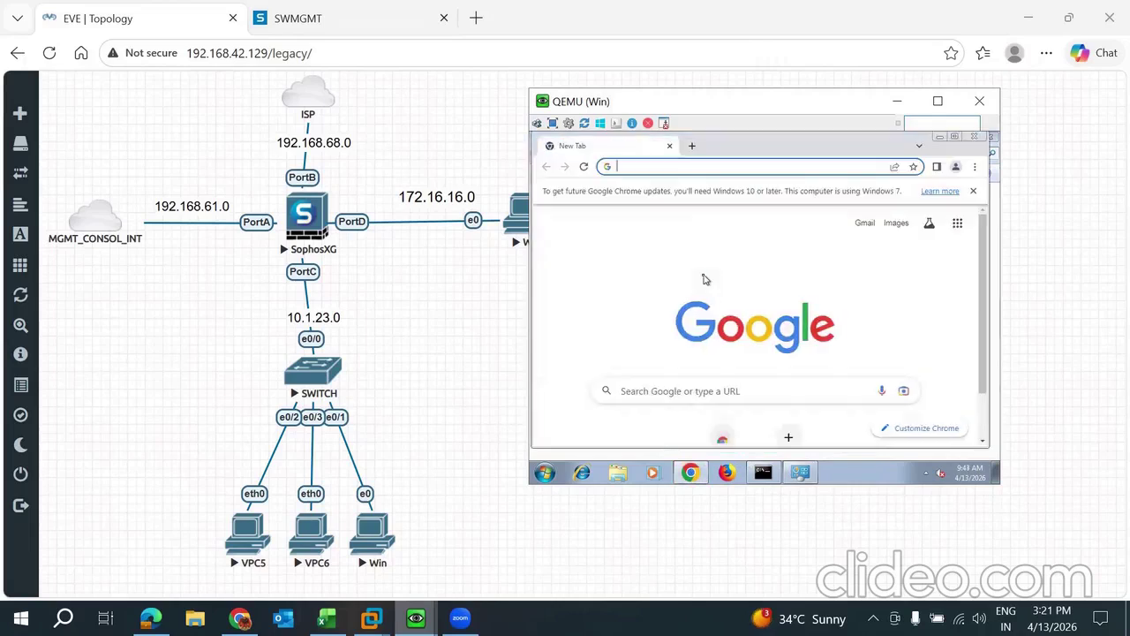
{"action": "left_click", "coordinate": [678, 168]}
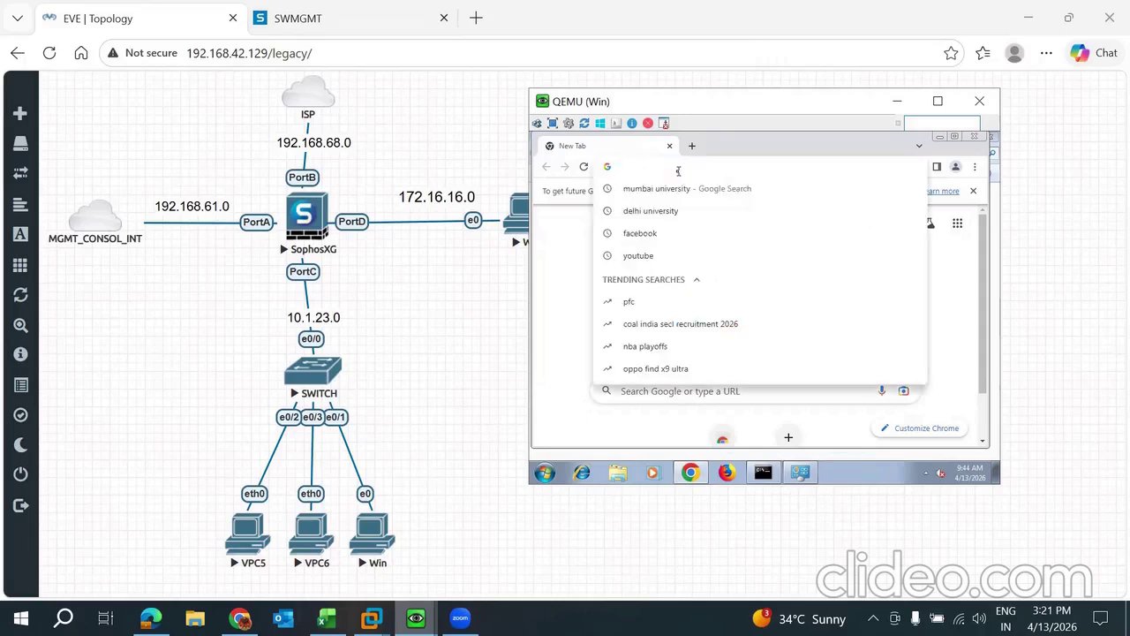
{"action": "left_click", "coordinate": [664, 192]}
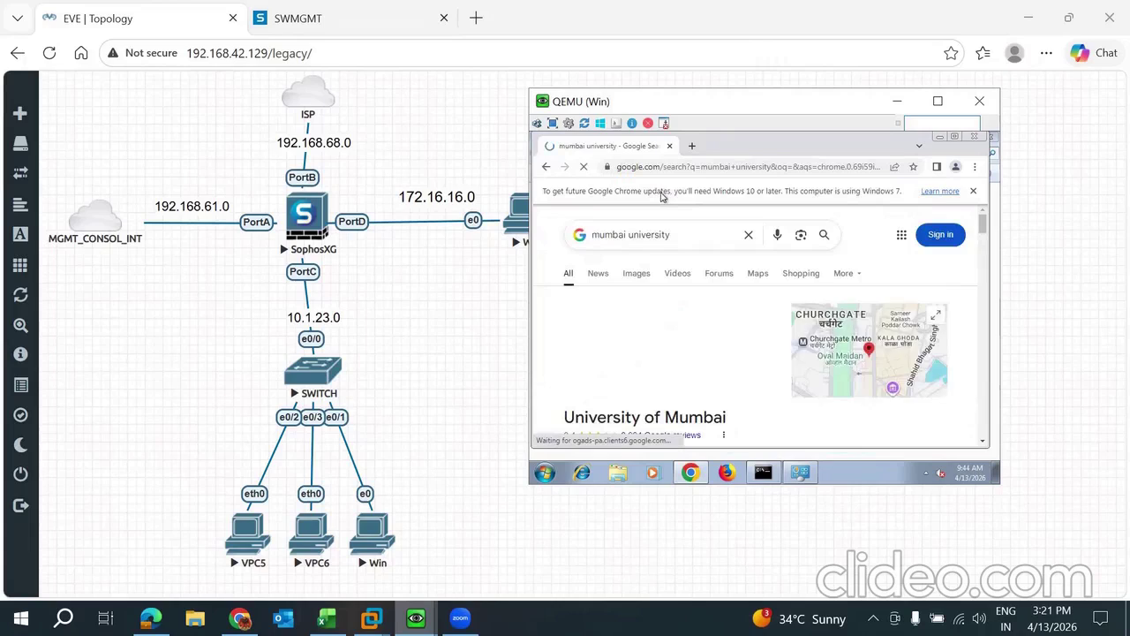
{"action": "scroll", "coordinate": [683, 334], "scroll_direction": "down", "scroll_amount": 5}
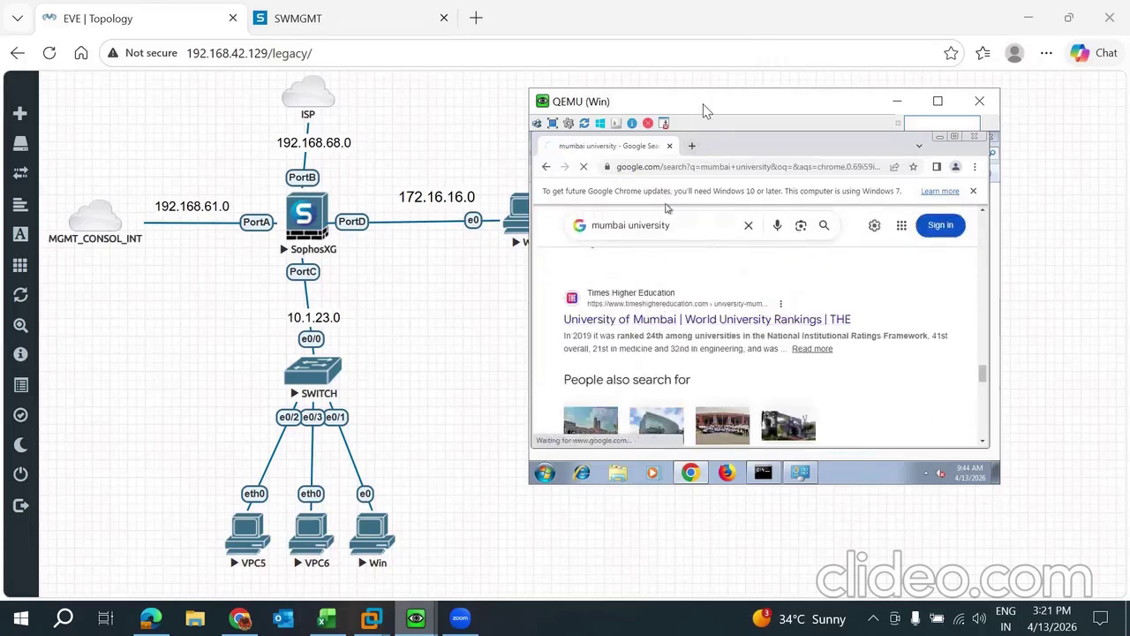
Load the UAE university site uaeu.ac.ae/ar/ in a new browser tab on the Win machine.
{"action": "left_click", "coordinate": [692, 147]}
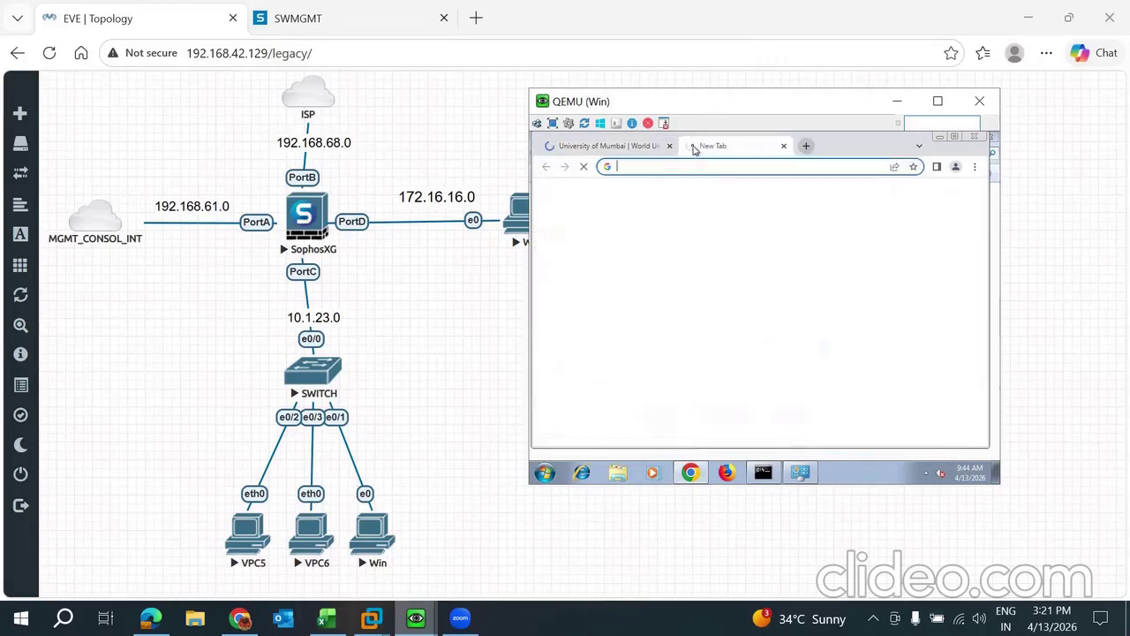
{"action": "left_click", "coordinate": [659, 167]}
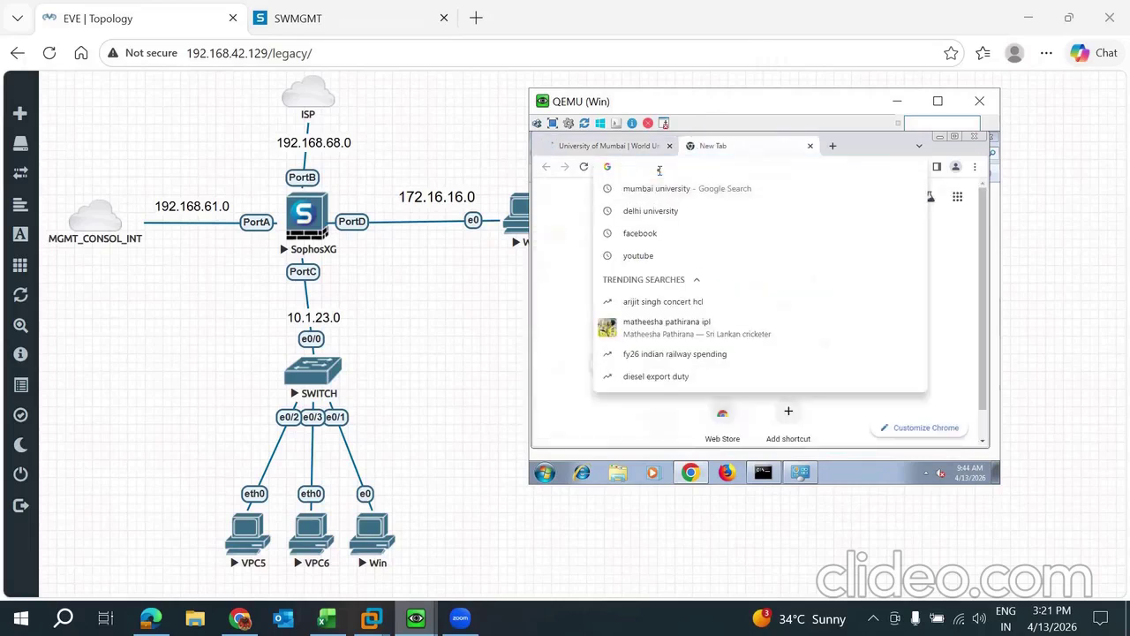
{"action": "type", "text": "ue"}
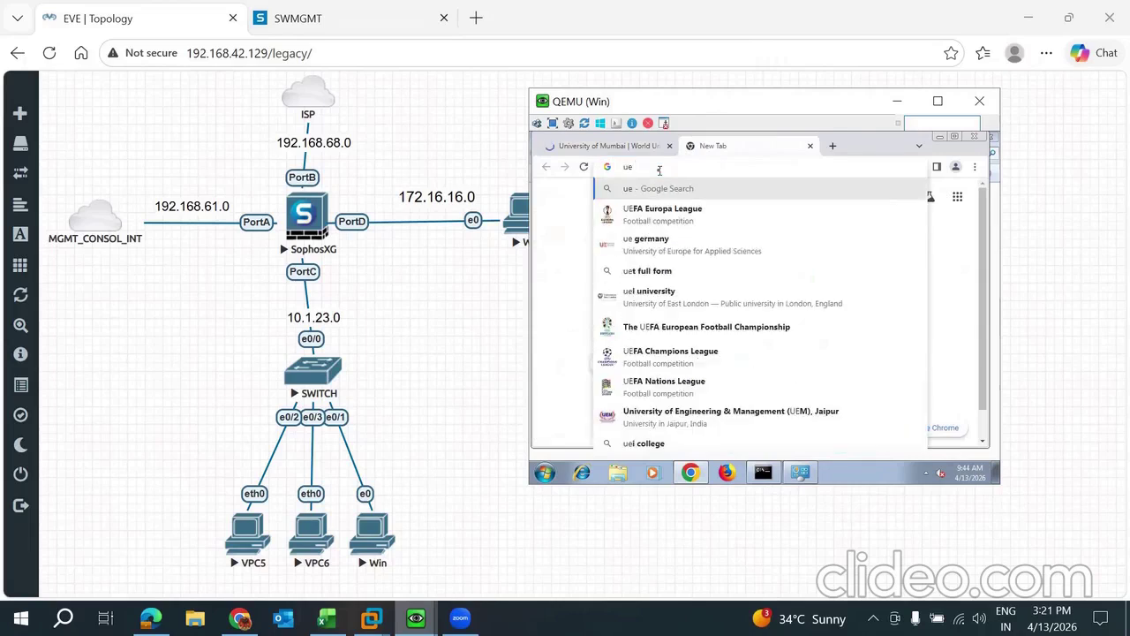
{"action": "key", "text": "BackSpace"}
{"action": "type", "text": "aeu.ac.ae/ar/"}
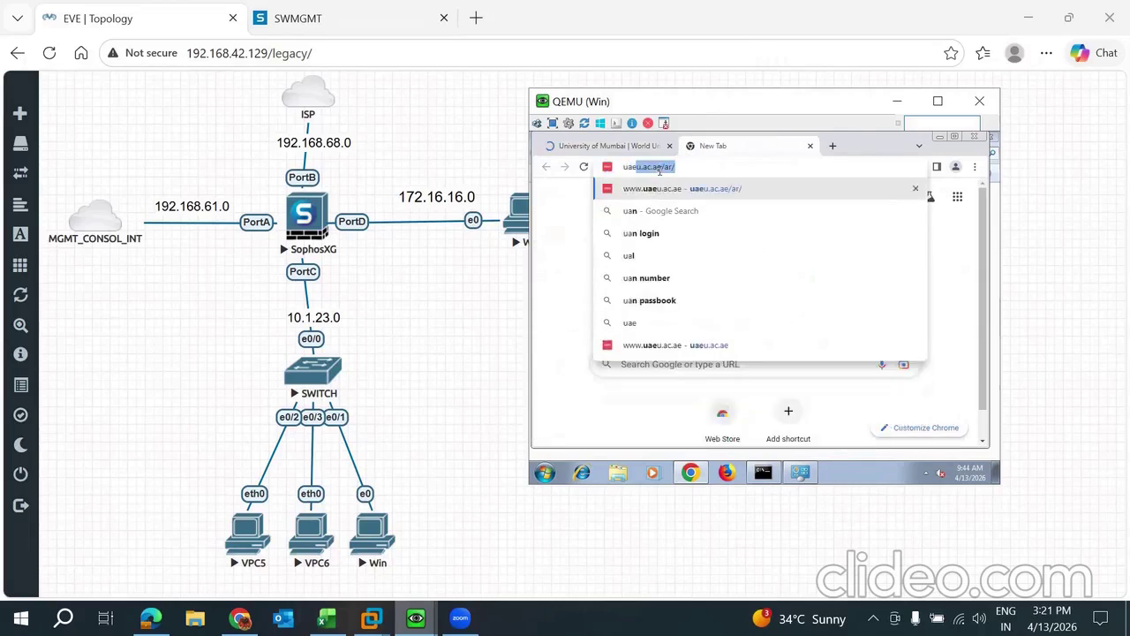
{"action": "left_click", "coordinate": [704, 192]}
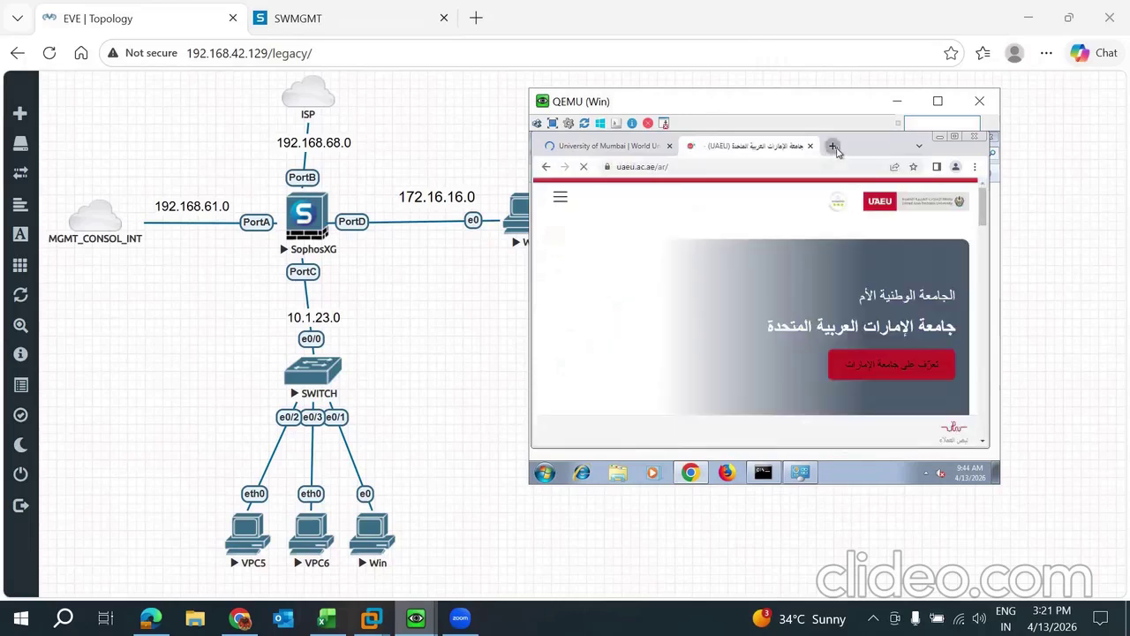
Search Google for delhi university in another new tab and check how the UAE university page loads.
{"action": "key", "text": "ctrl+t"}
{"action": "type", "text": "de"}
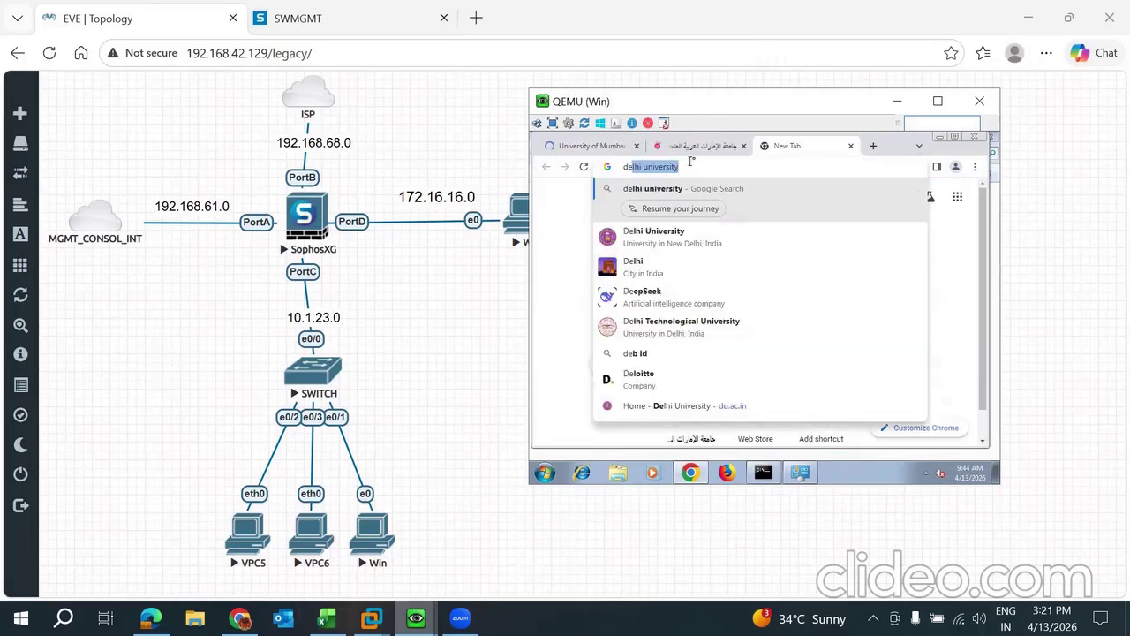
{"action": "left_click", "coordinate": [703, 148]}
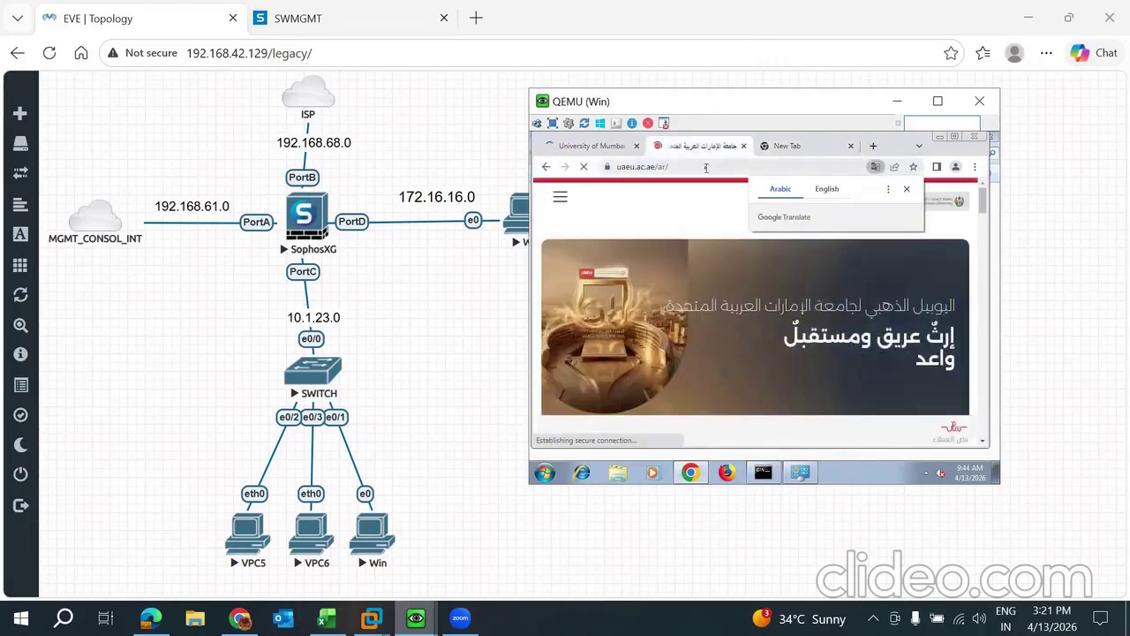
{"action": "key", "text": "ctrl+Tab"}
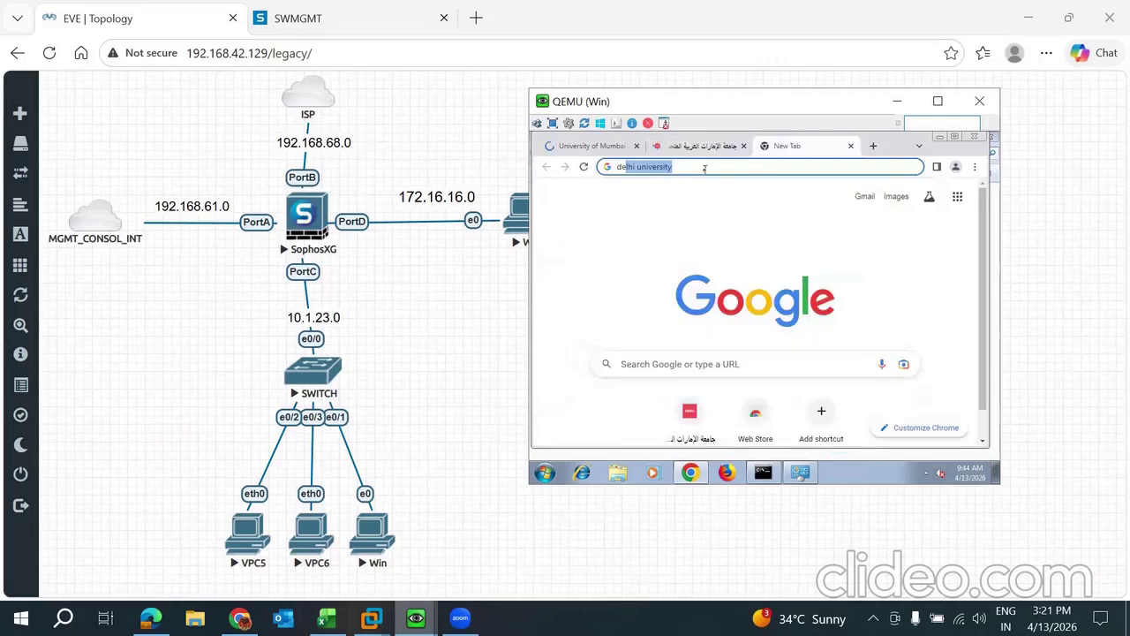
{"action": "left_click", "coordinate": [705, 167]}
{"action": "key", "text": "Return"}
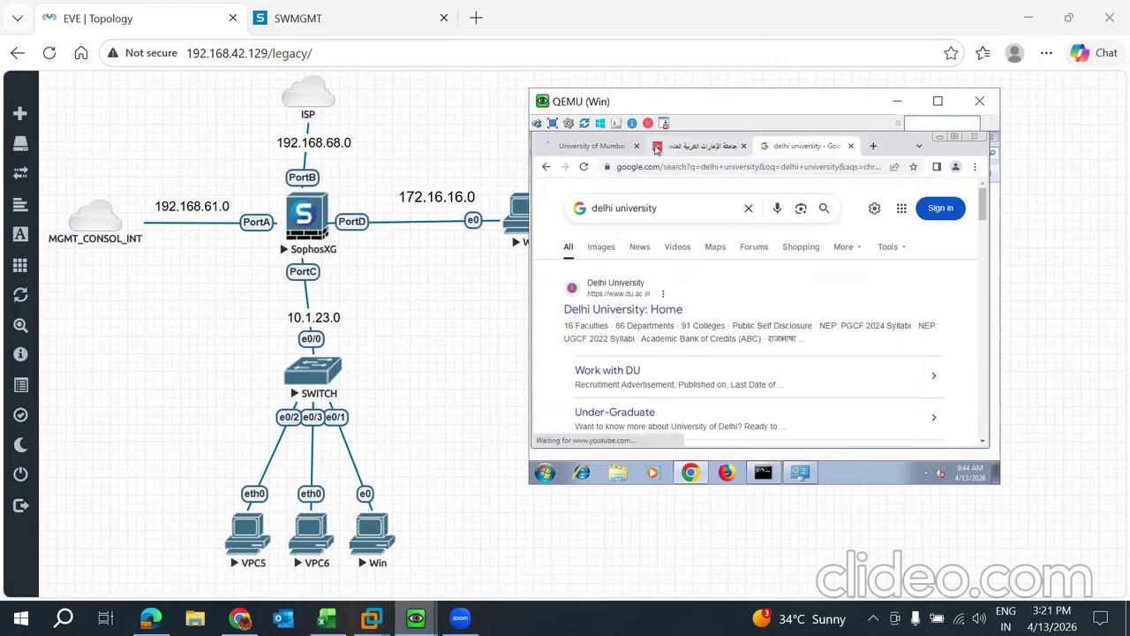
{"action": "mouse_move", "coordinate": [662, 148]}
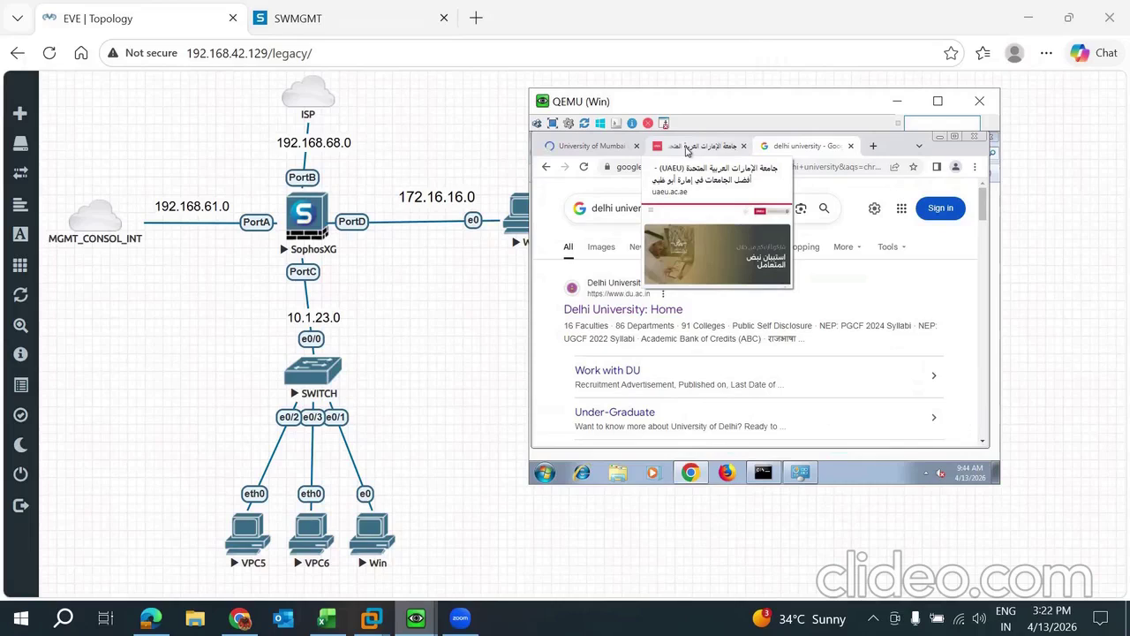
Switch to the Sophos Firewall console and open the firewall rule "lan to wan" at its destination settings.
{"action": "mouse_move", "coordinate": [151, 619]}
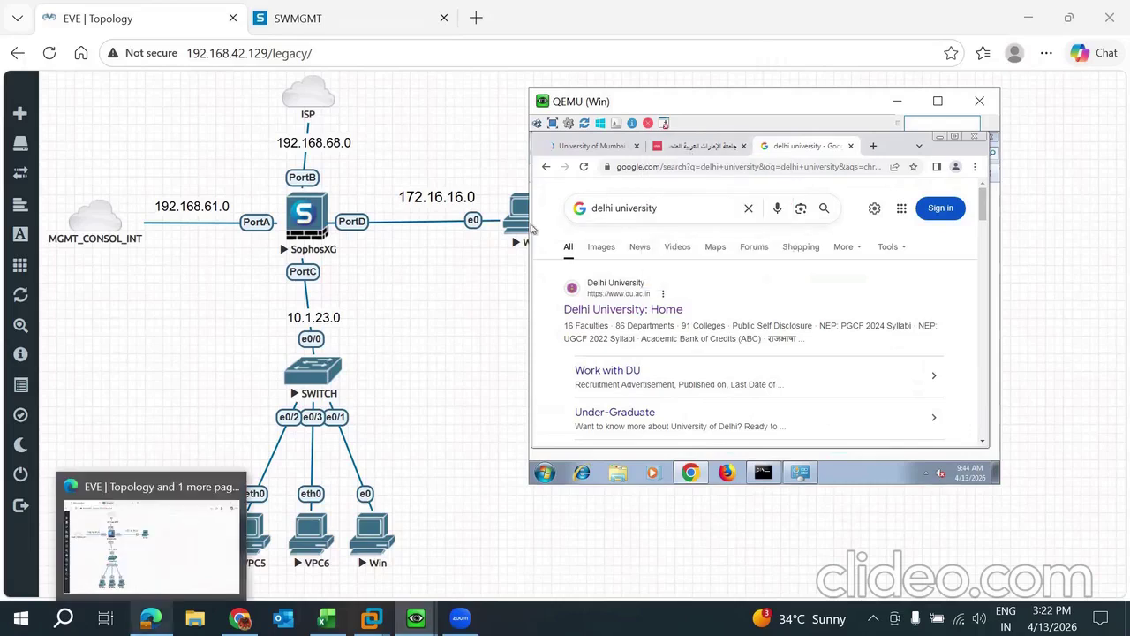
{"action": "left_click", "coordinate": [381, 13]}
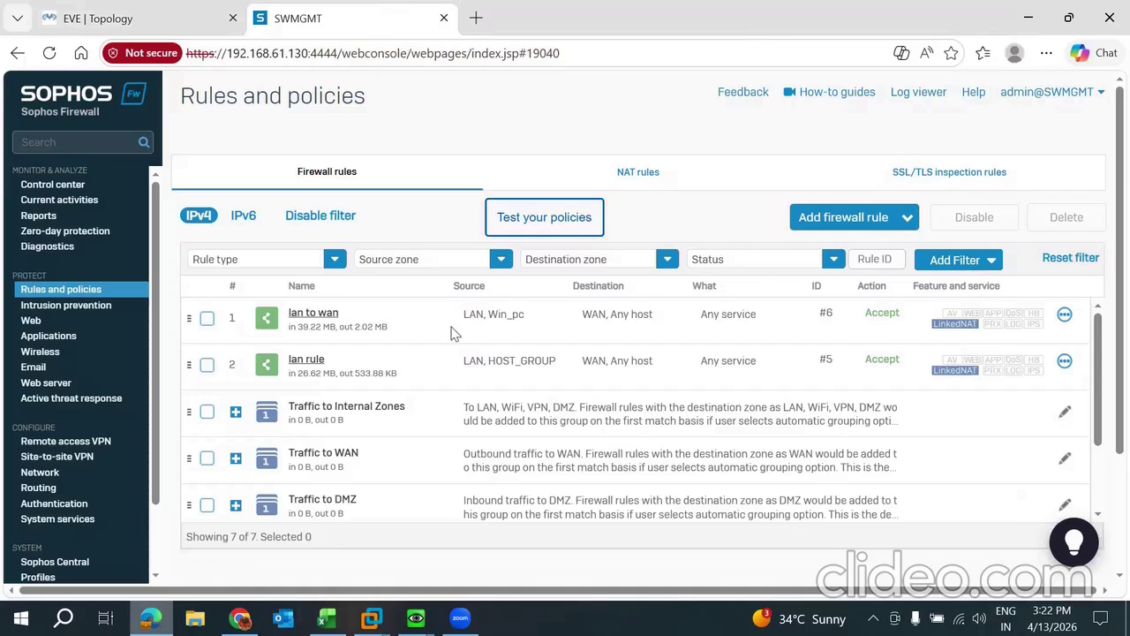
{"action": "left_click", "coordinate": [326, 314]}
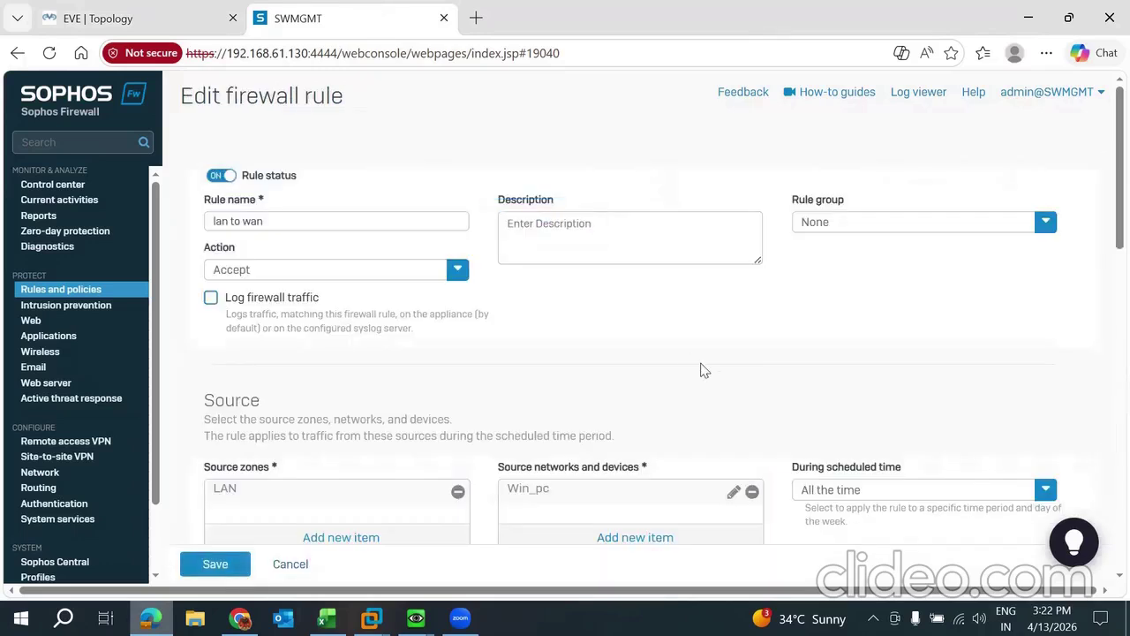
{"action": "scroll", "coordinate": [701, 371], "scroll_direction": "down", "scroll_amount": 2}
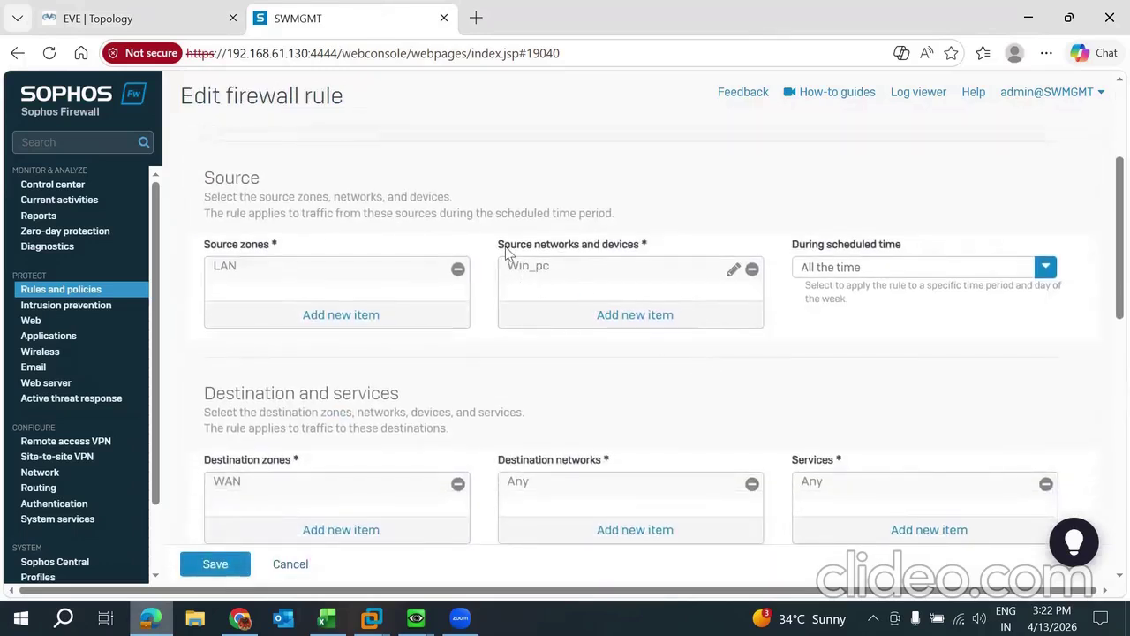
{"action": "scroll", "coordinate": [537, 291], "scroll_direction": "down", "scroll_amount": 2}
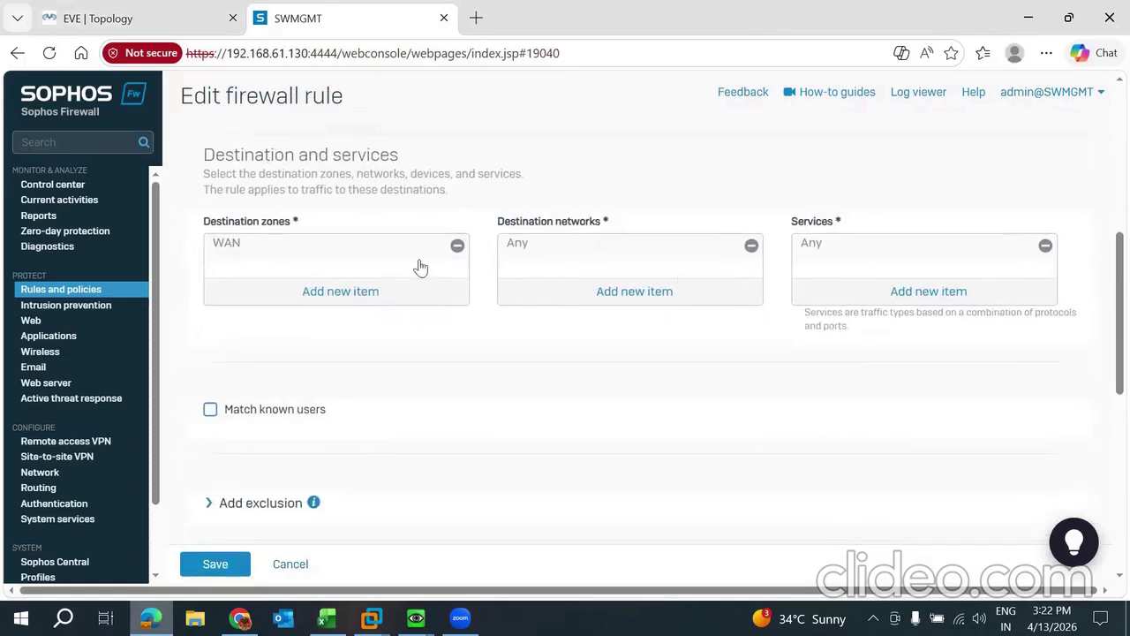
Replace Any with the country United Arab Emirates in the destination networks of "lan to wan".
{"action": "left_click", "coordinate": [751, 245]}
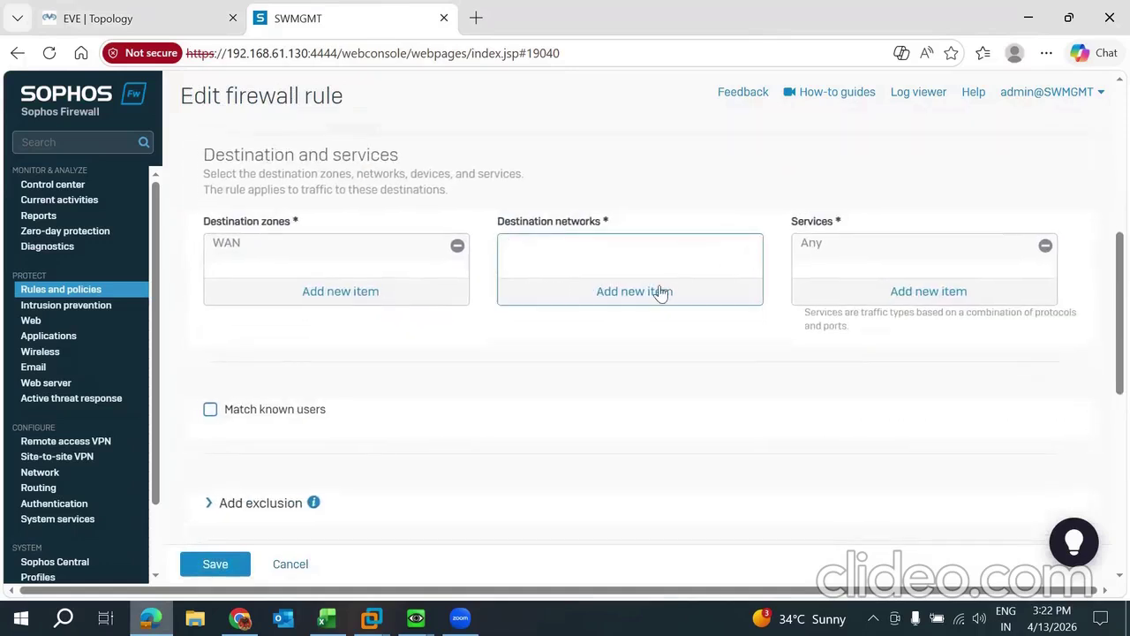
{"action": "left_click", "coordinate": [661, 293]}
{"action": "left_click", "coordinate": [612, 264]}
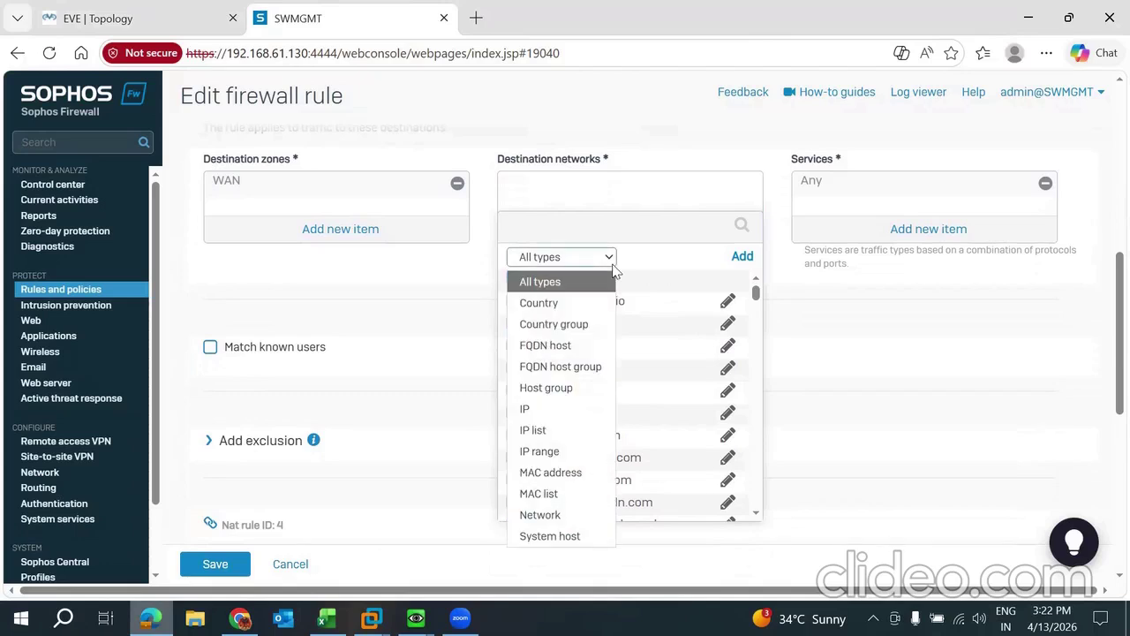
{"action": "left_click", "coordinate": [543, 303]}
{"action": "left_click", "coordinate": [576, 219]}
{"action": "type", "text": "uni"}
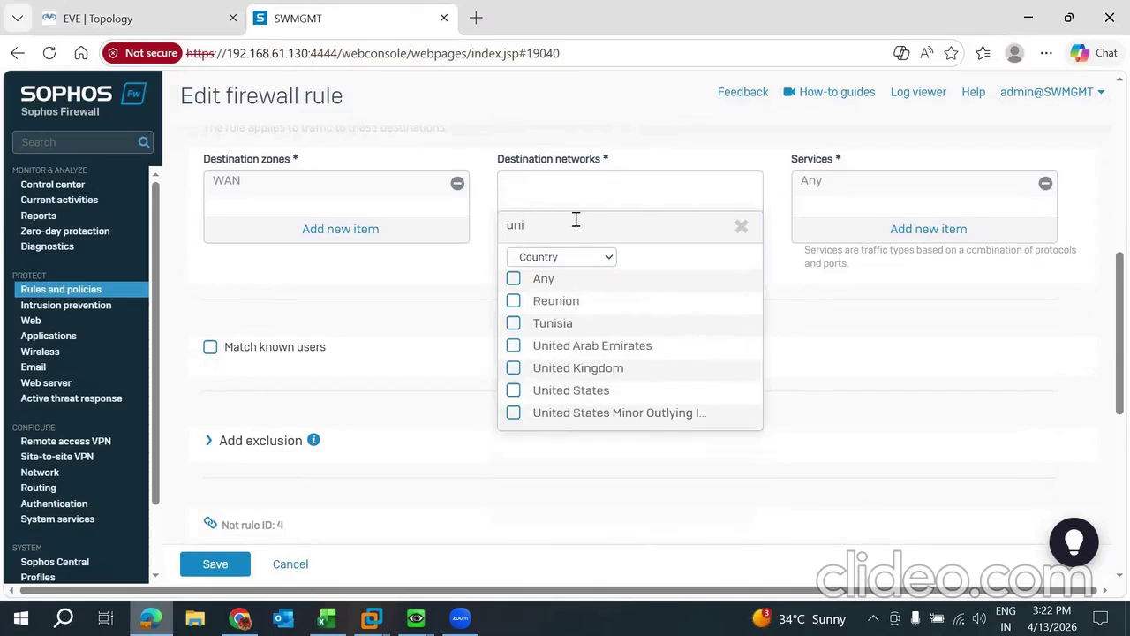
{"action": "left_click", "coordinate": [513, 345]}
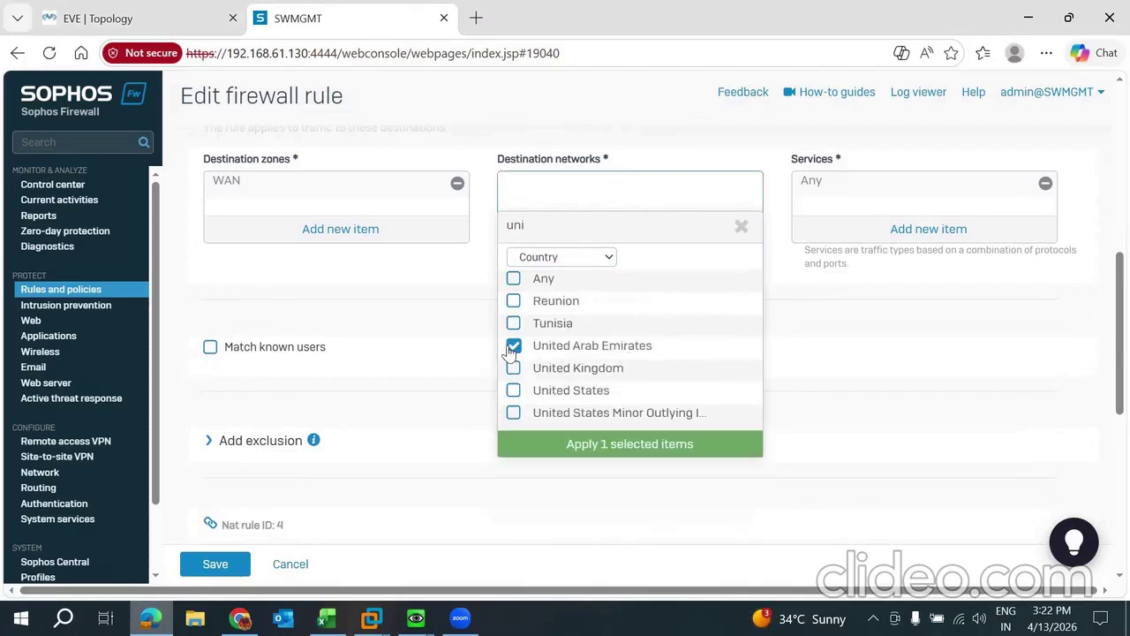
{"action": "left_click", "coordinate": [603, 442]}
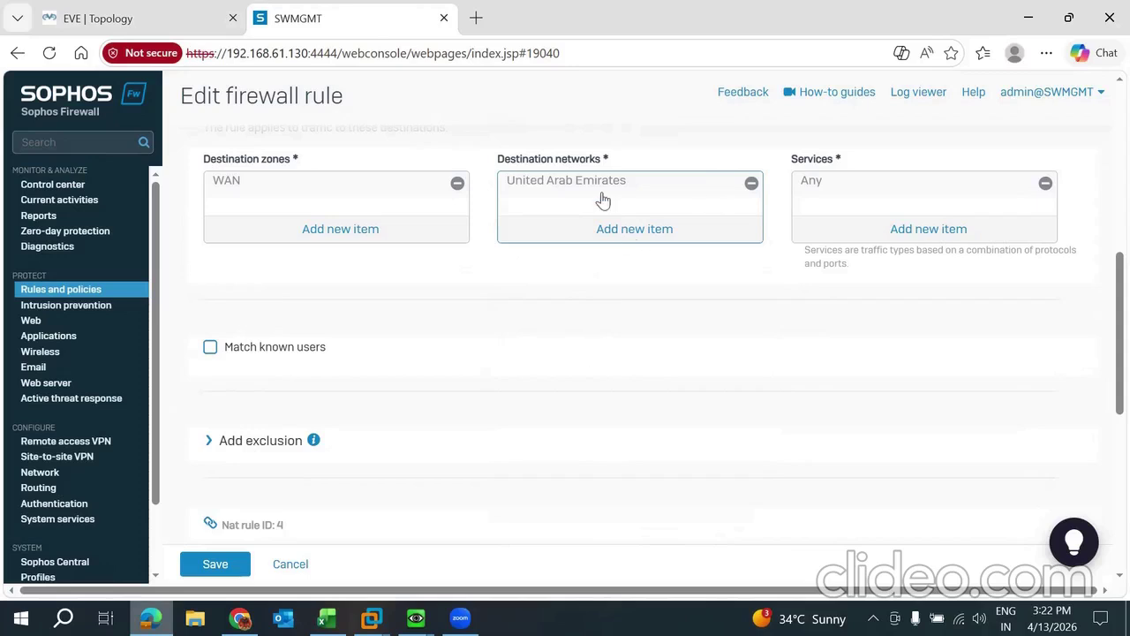
Add the IP host google_dns to the rule's destination networks and save the rule.
{"action": "left_click", "coordinate": [642, 231]}
{"action": "type", "text": "google"}
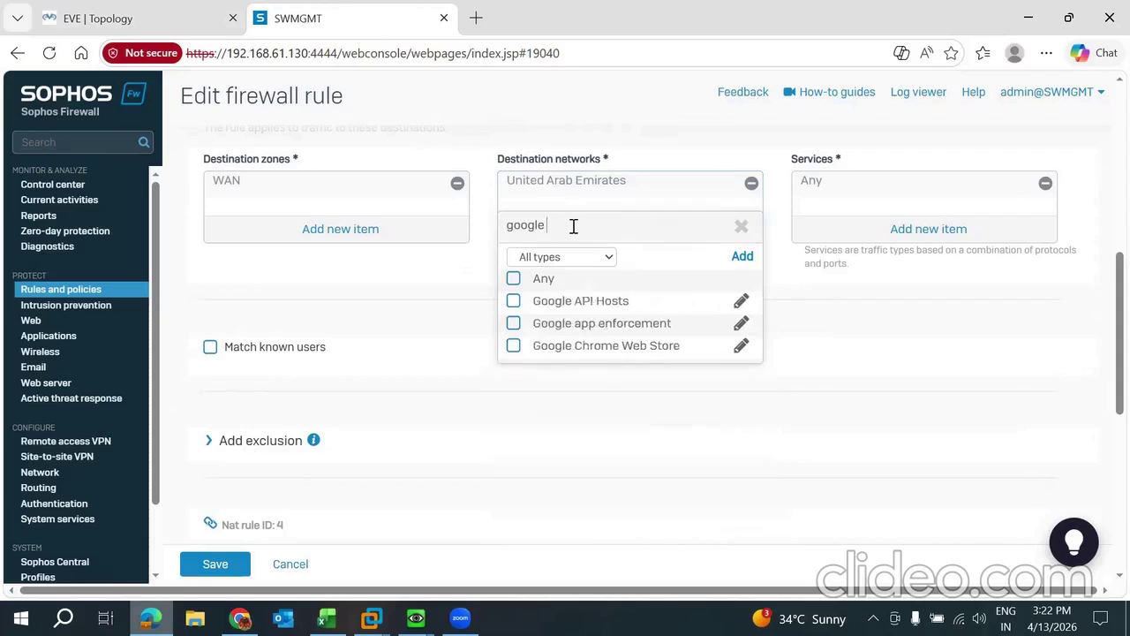
{"action": "type", "text": "_n"}
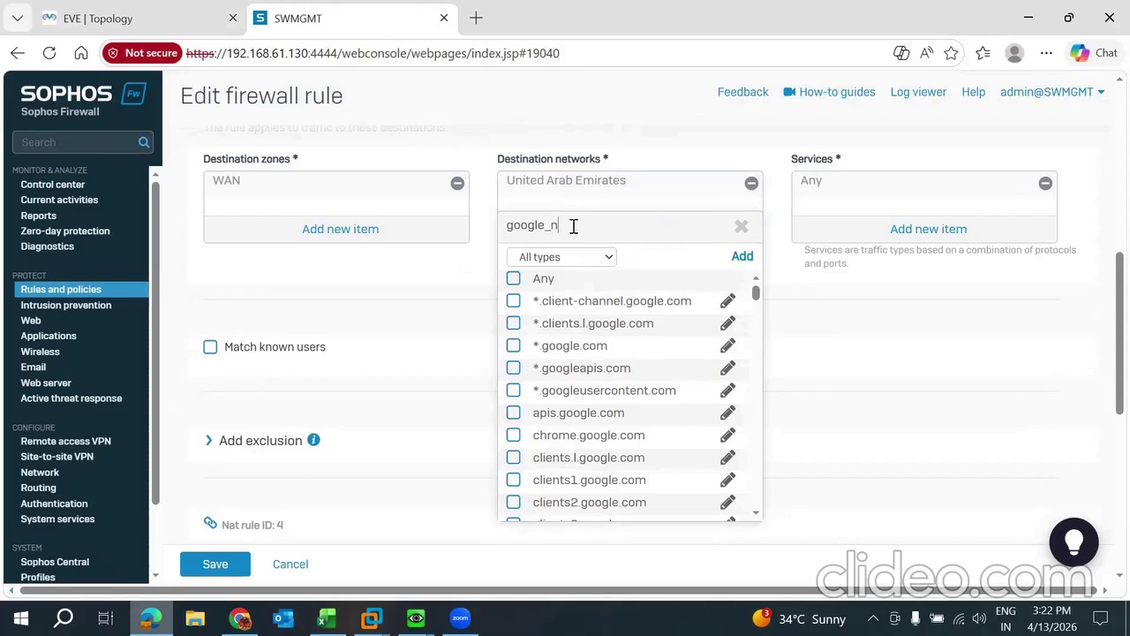
{"action": "key", "text": "BackSpace"}
{"action": "type", "text": "dn"}
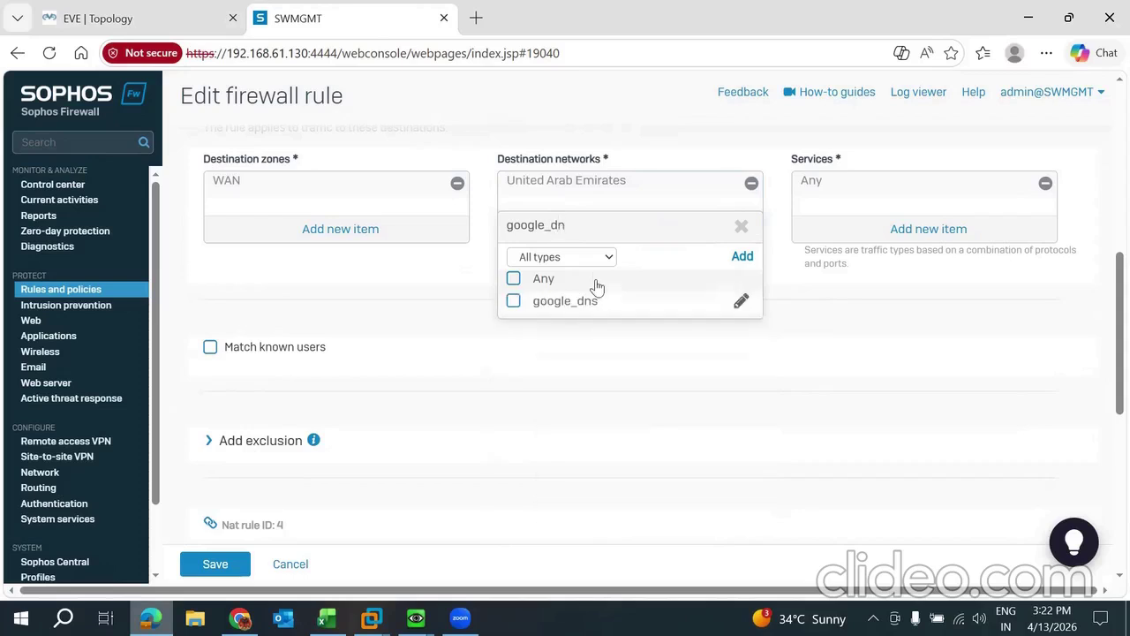
{"action": "left_click", "coordinate": [513, 301]}
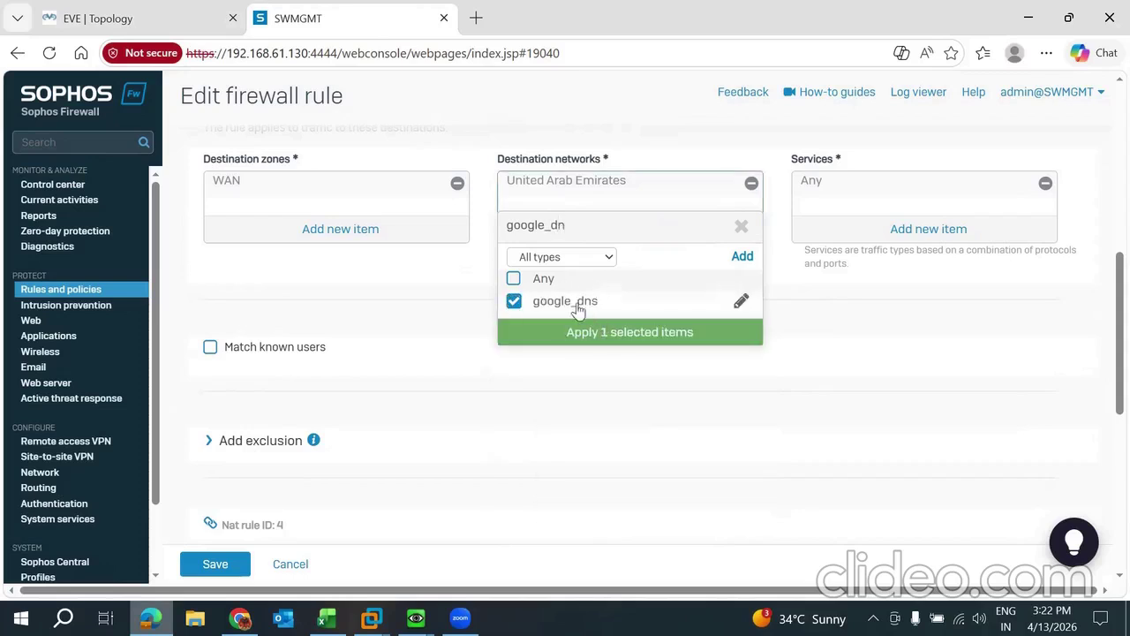
{"action": "mouse_move", "coordinate": [577, 305]}
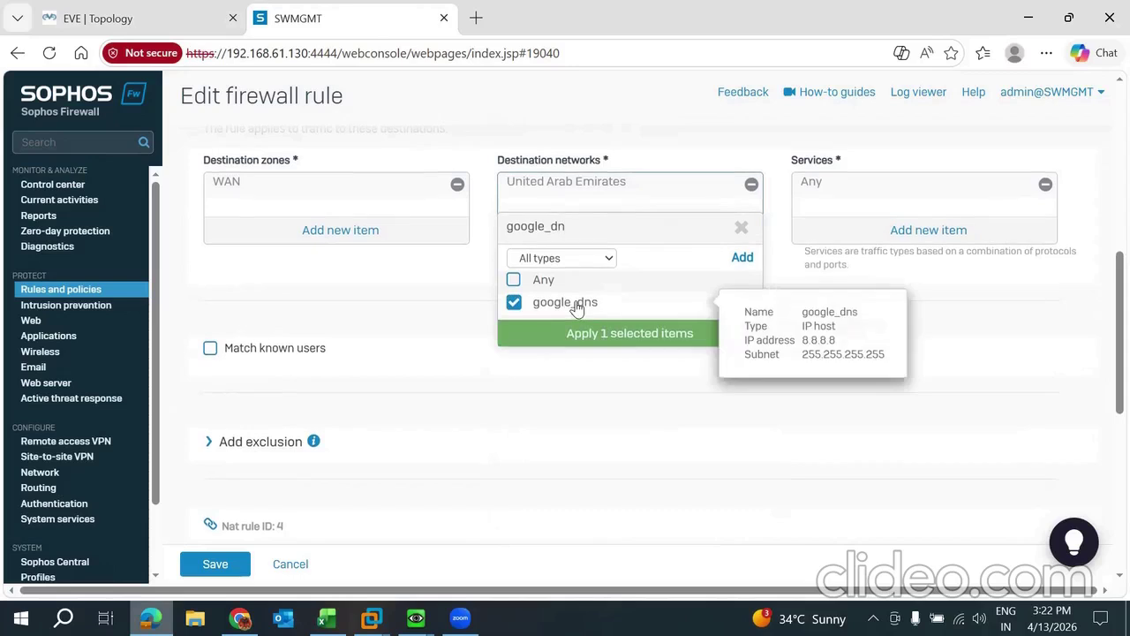
{"action": "left_click", "coordinate": [615, 334]}
{"action": "left_click", "coordinate": [215, 565]}
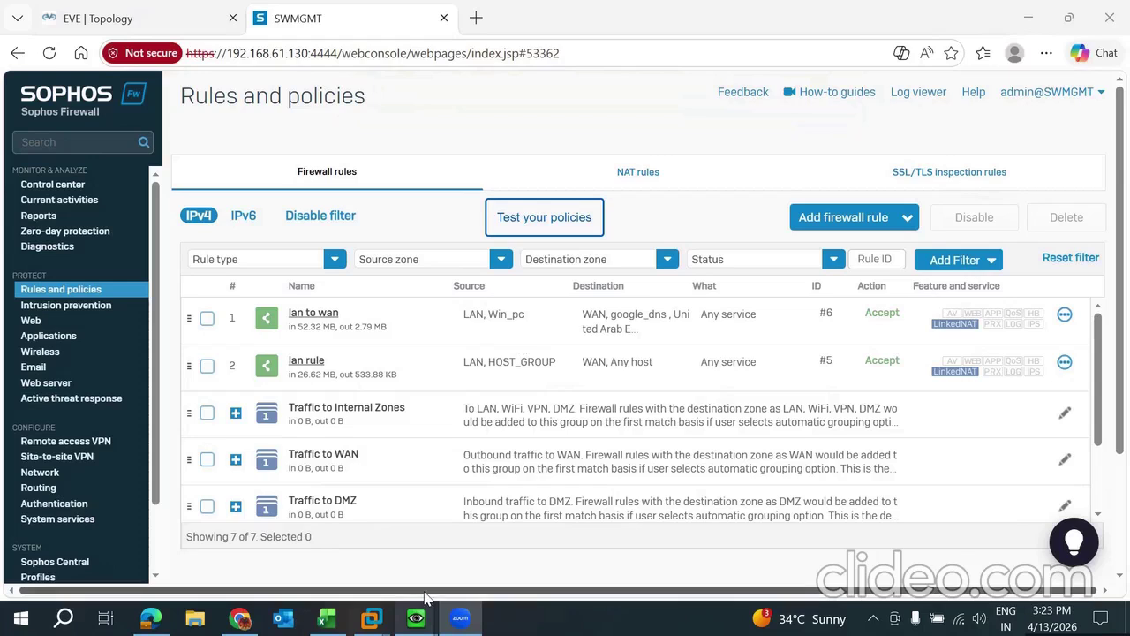
Switch to the Windows virtual machine, check how the University of Mumbai page loads and allow all its cookies.
{"action": "mouse_move", "coordinate": [416, 618]}
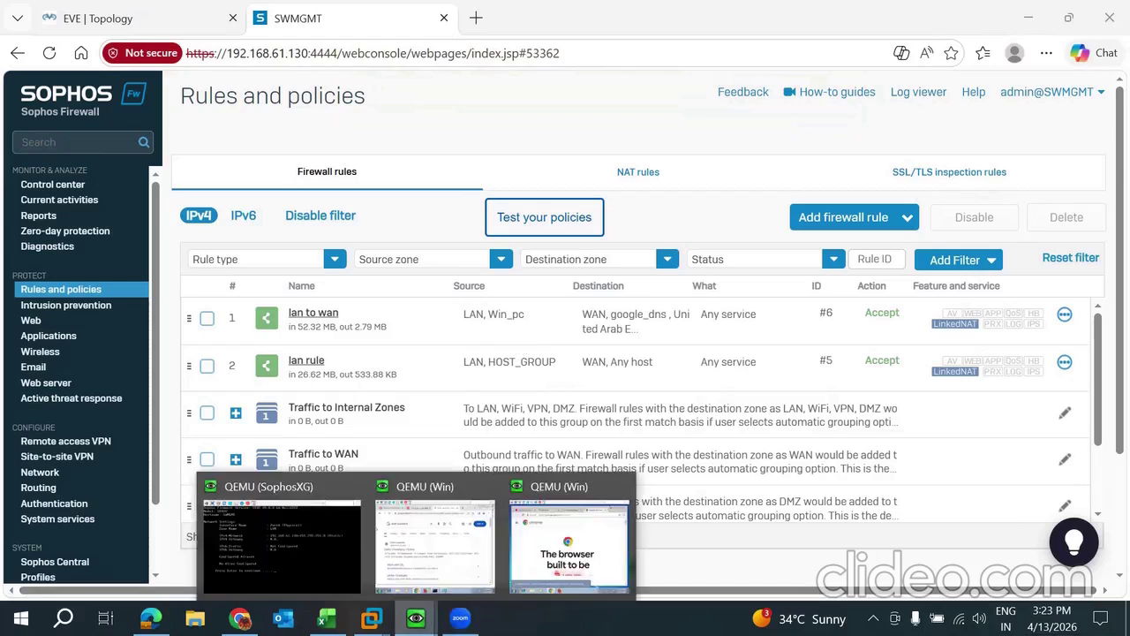
{"action": "left_click", "coordinate": [430, 549]}
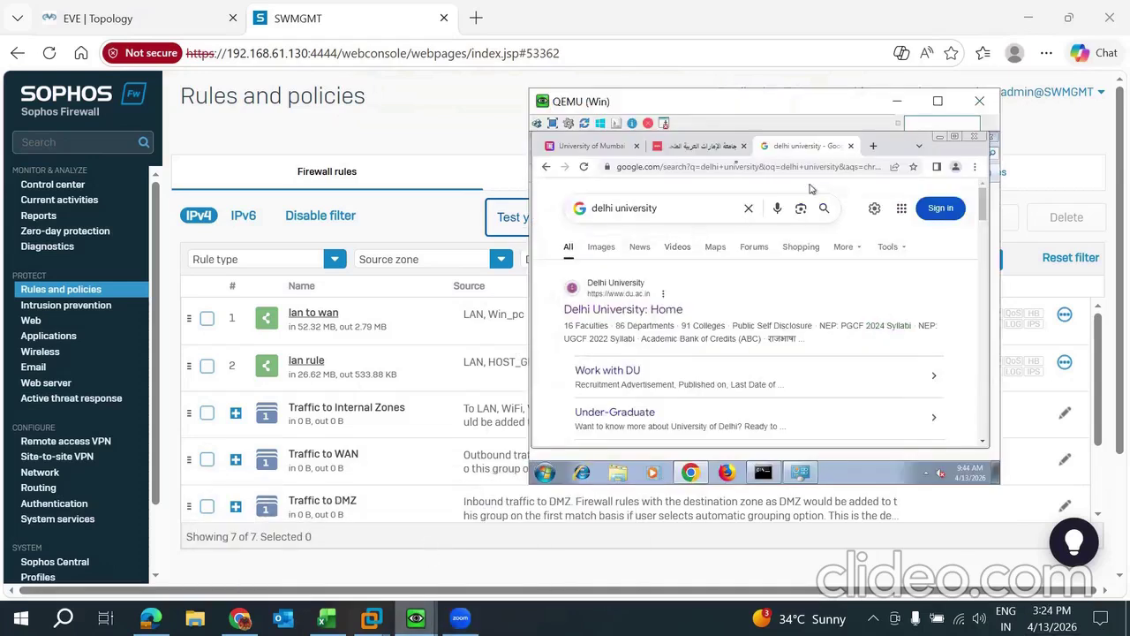
{"action": "left_click", "coordinate": [592, 147]}
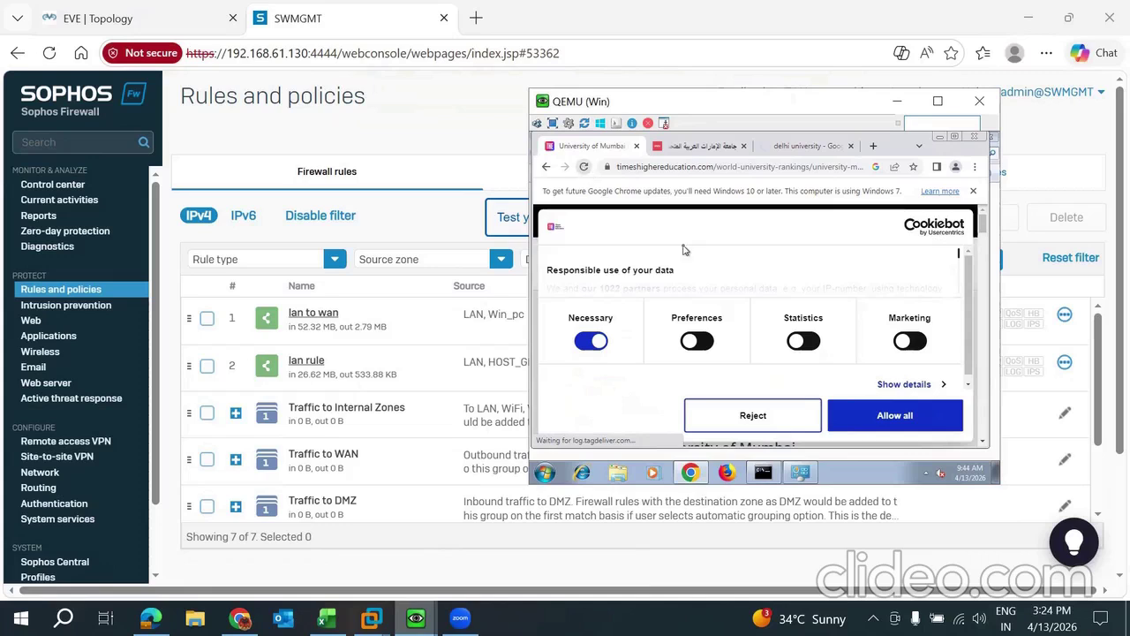
{"action": "left_click", "coordinate": [876, 418]}
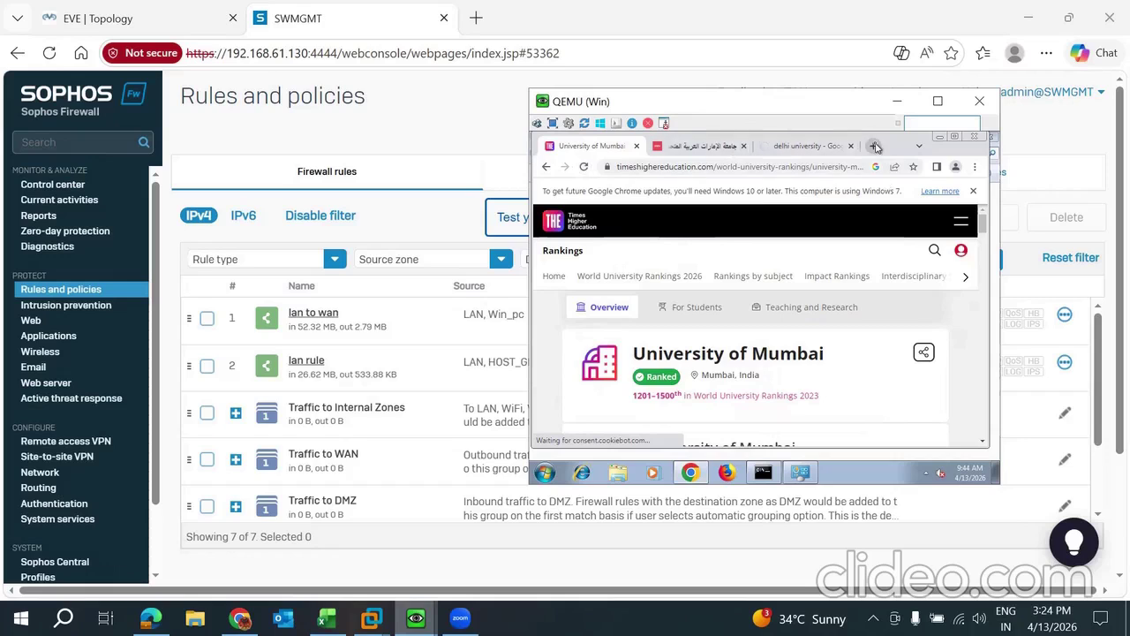
Search Google for mumbai university in a new tab, replacing the old University of Mumbai tab, and open the Delhi University home result.
{"action": "left_click", "coordinate": [874, 146]}
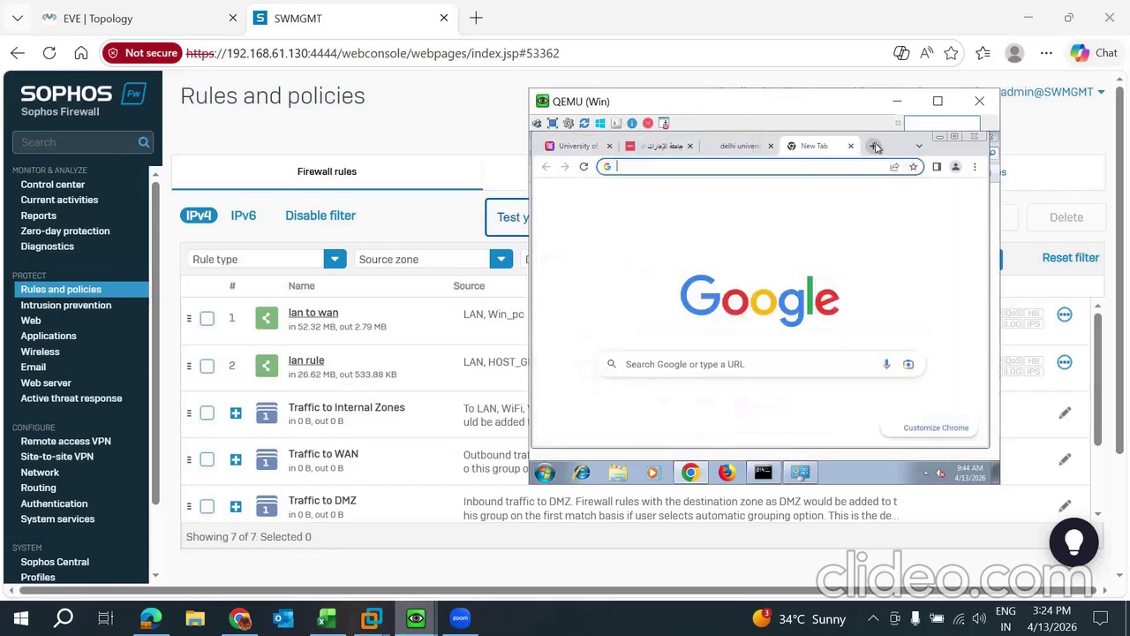
{"action": "left_click", "coordinate": [707, 167]}
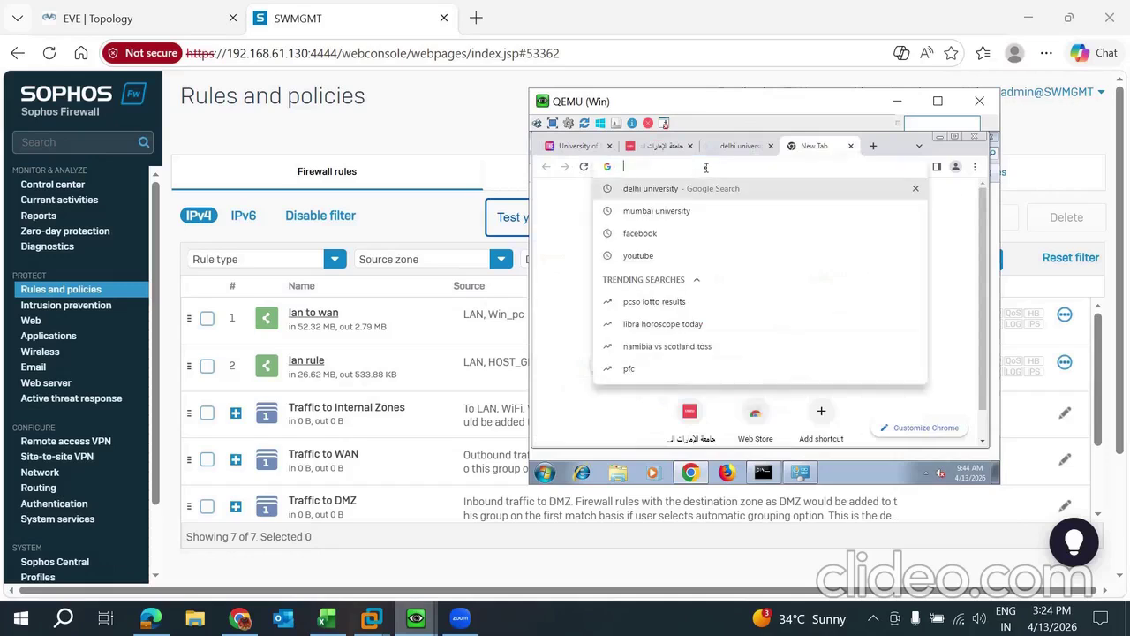
{"action": "left_click", "coordinate": [671, 212]}
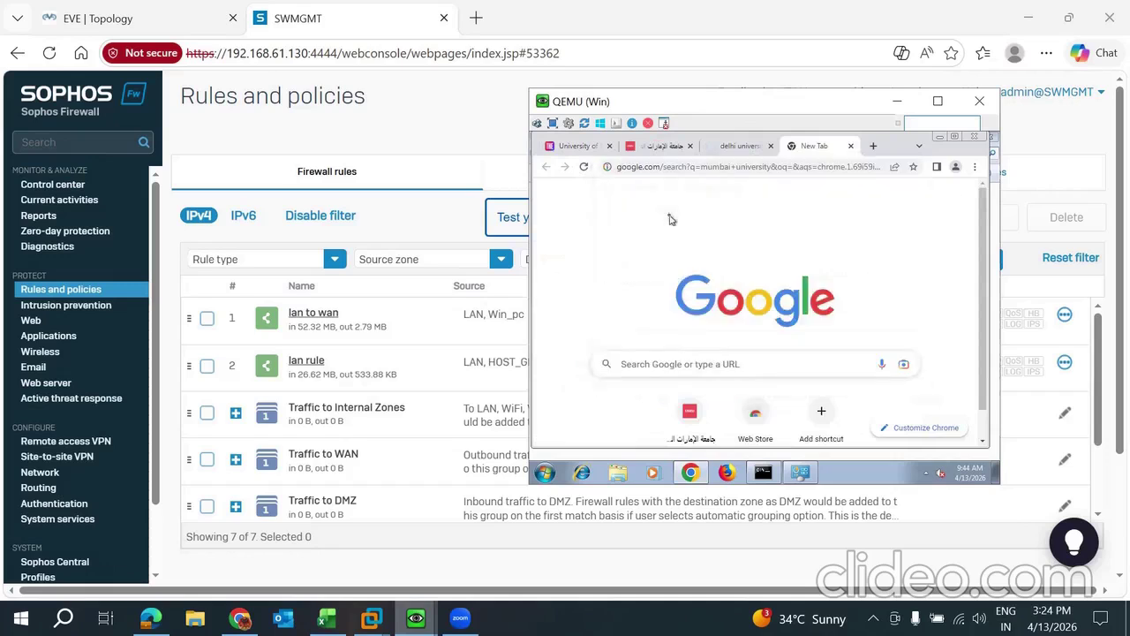
{"action": "left_click", "coordinate": [610, 148]}
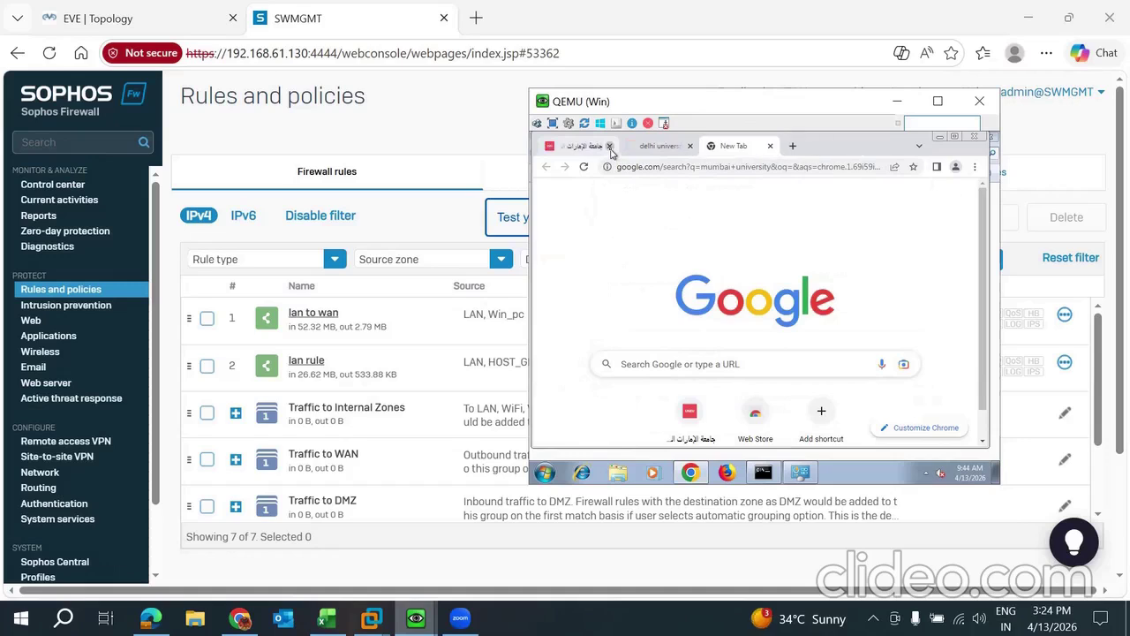
{"action": "left_click", "coordinate": [664, 147]}
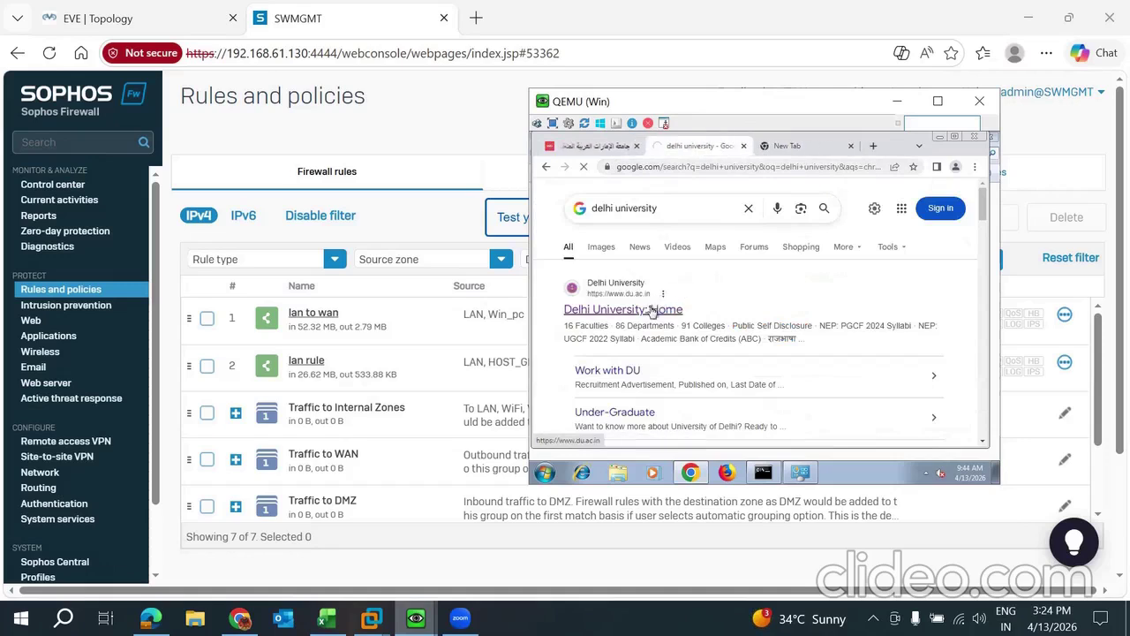
{"action": "left_click", "coordinate": [598, 145]}
{"action": "left_click", "coordinate": [714, 166]}
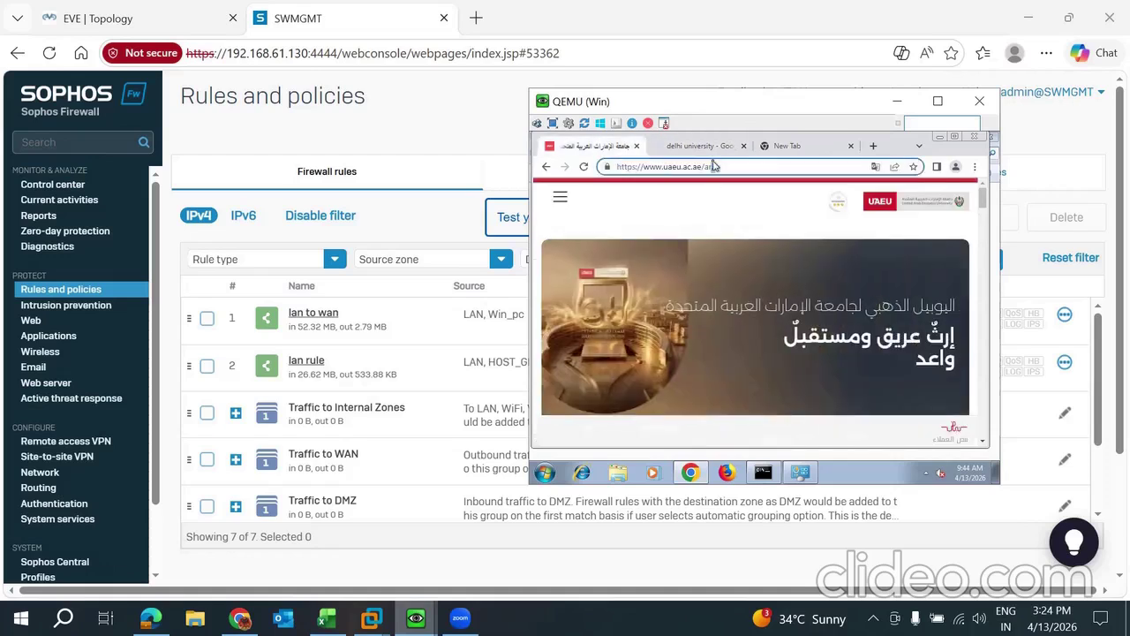
{"action": "left_click", "coordinate": [764, 171]}
{"action": "key", "text": "ctrl+c"}
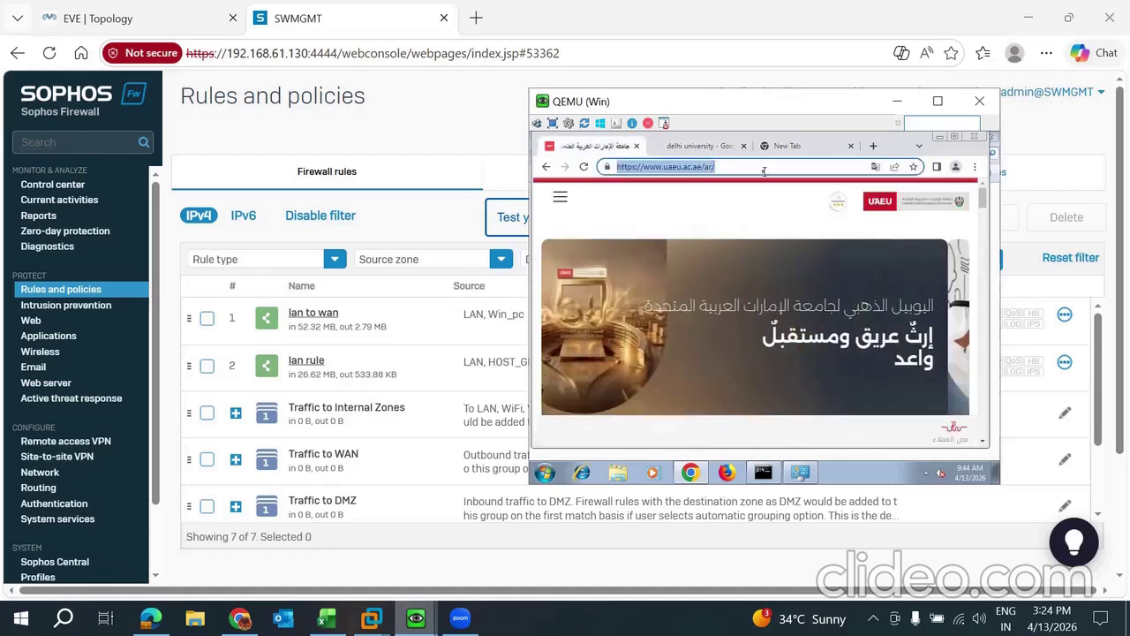
{"action": "left_click", "coordinate": [826, 146]}
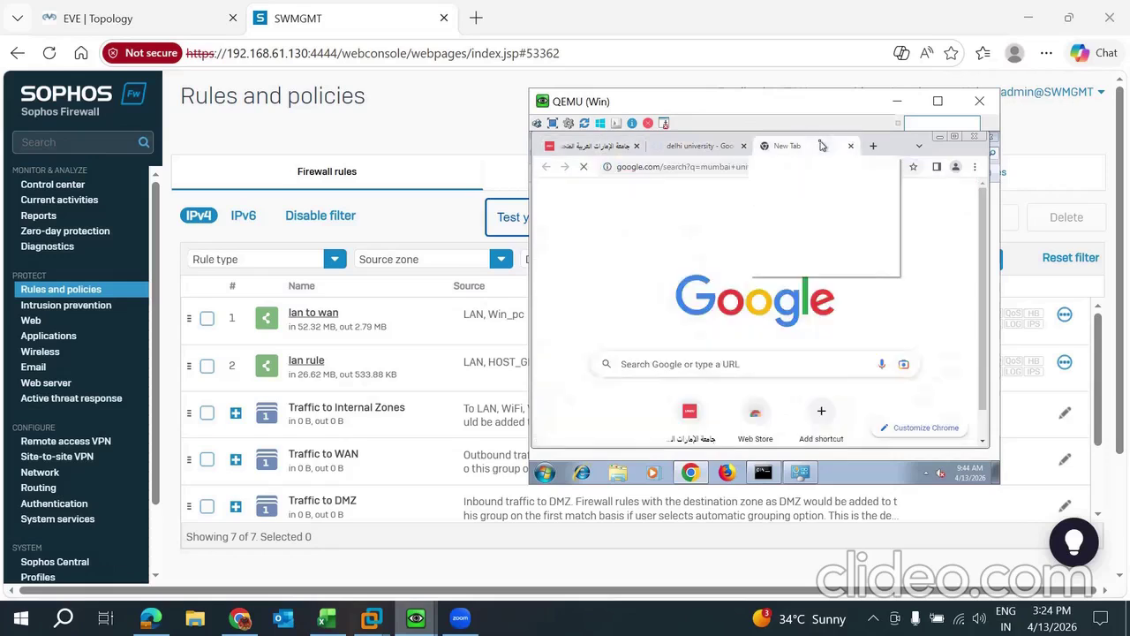
{"action": "left_click", "coordinate": [873, 147]}
{"action": "left_click", "coordinate": [707, 168]}
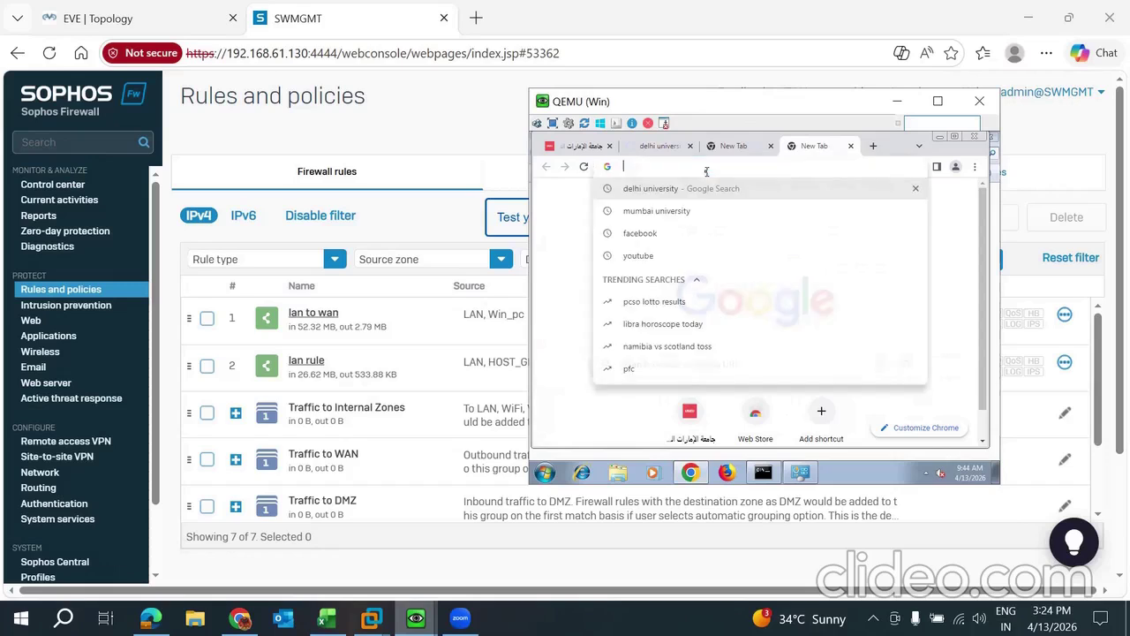
{"action": "key", "text": "ctrl+v"}
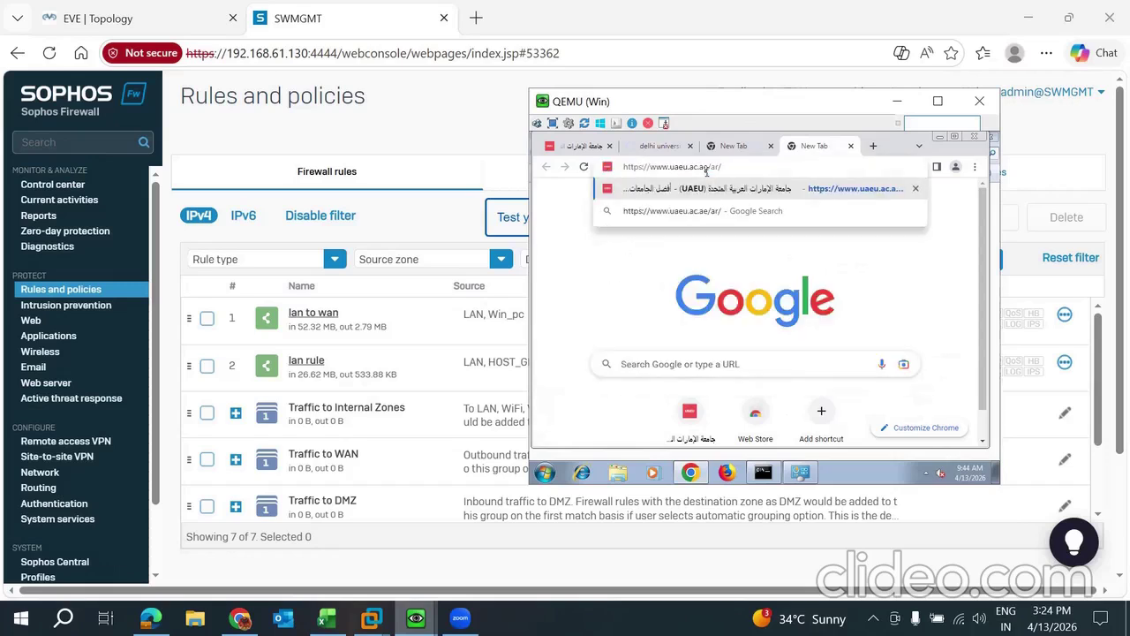
{"action": "key", "text": "Return"}
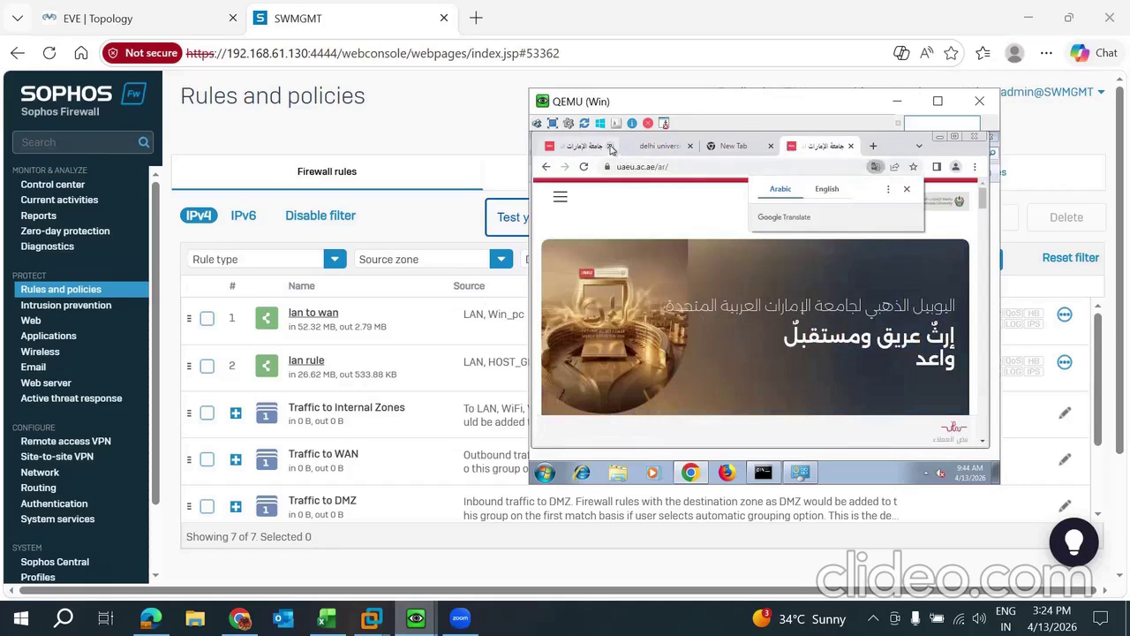
Check whether the du.ac.in page loads and close the older UAE university tab.
{"action": "left_click", "coordinate": [648, 147]}
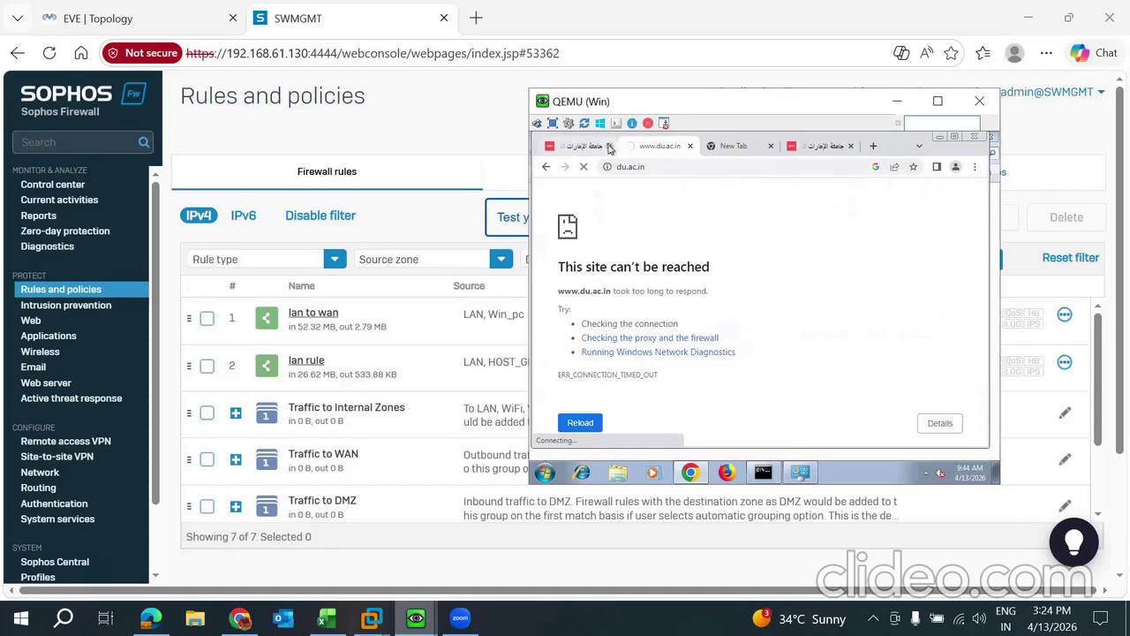
{"action": "left_click", "coordinate": [609, 146]}
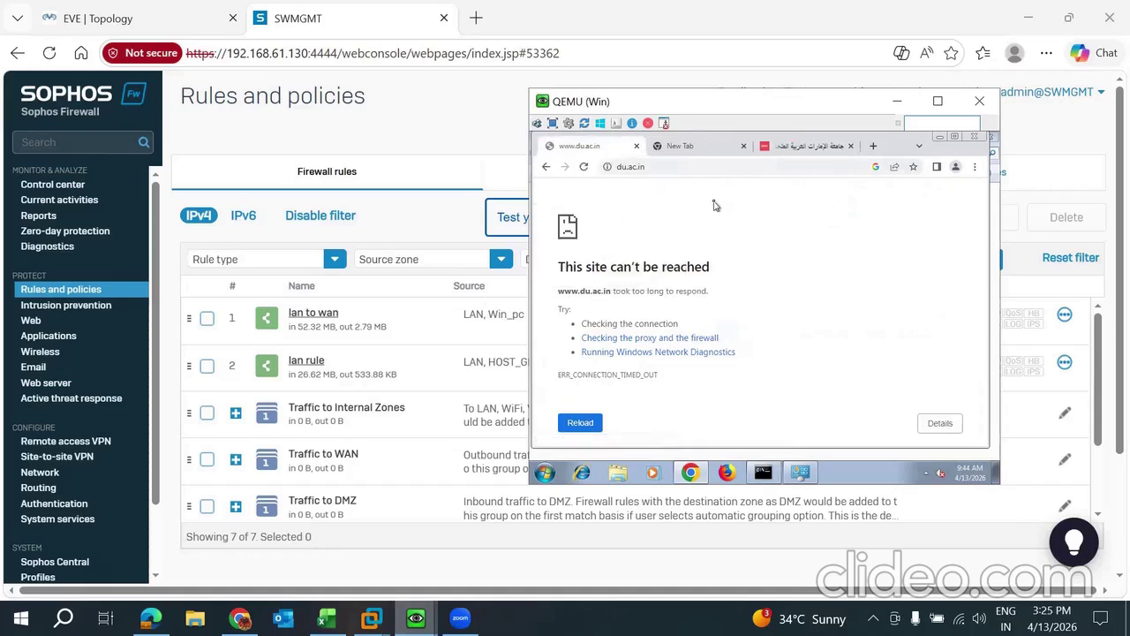
Return to the Sophos Firewall console and remove United Arab Emirates from the destination networks of the firewall rule "lan to wan".
{"action": "left_click", "coordinate": [436, 104]}
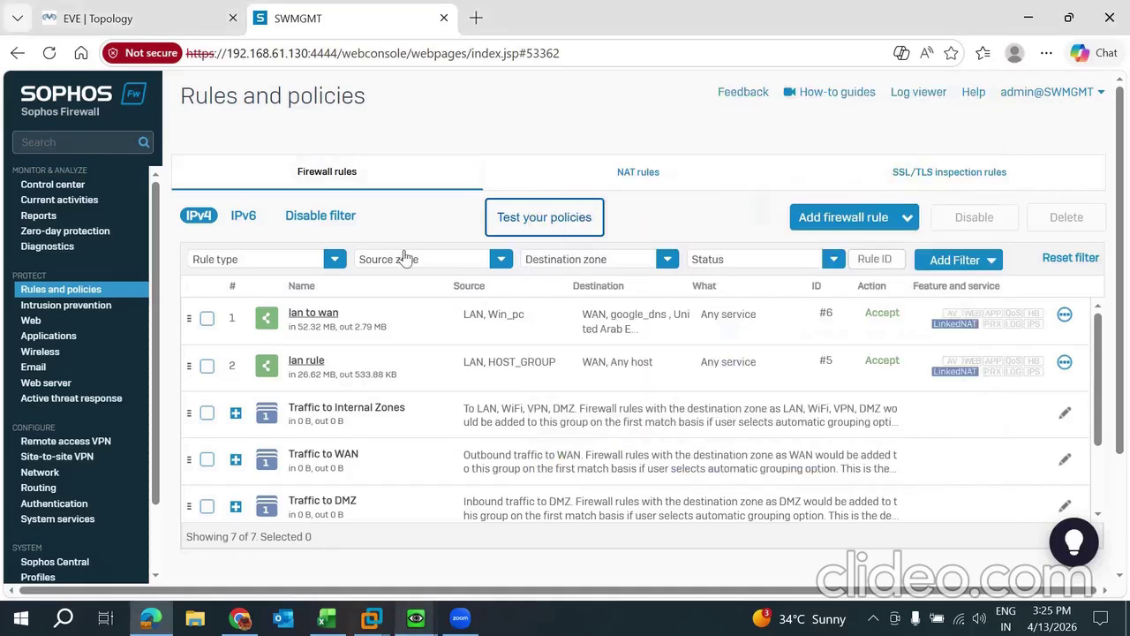
{"action": "left_click", "coordinate": [312, 315]}
{"action": "scroll", "coordinate": [611, 331], "scroll_direction": "down", "scroll_amount": 5}
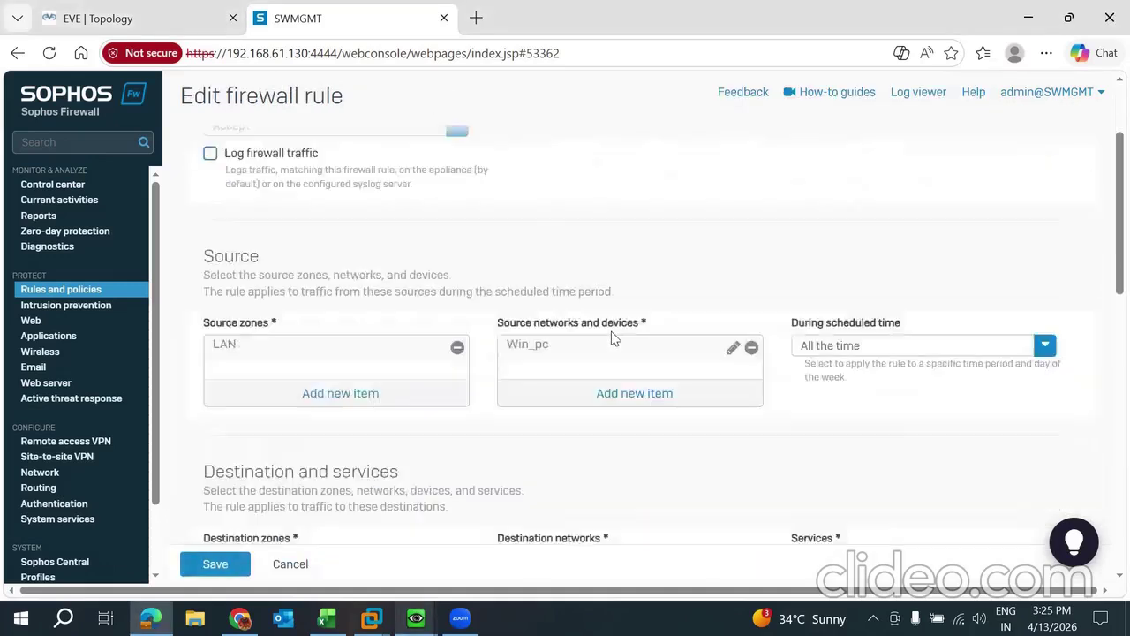
{"action": "scroll", "coordinate": [615, 339], "scroll_direction": "down", "scroll_amount": 2}
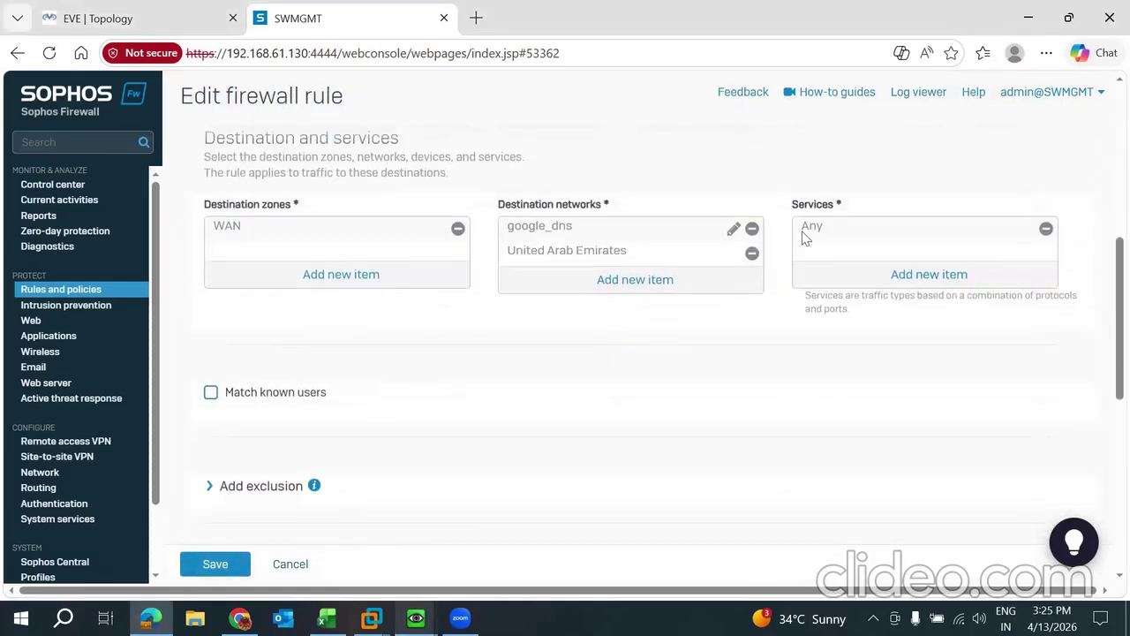
{"action": "left_click", "coordinate": [751, 253]}
Add the country India to the destination networks of "lan to wan" and save the rule.
{"action": "left_click", "coordinate": [641, 274]}
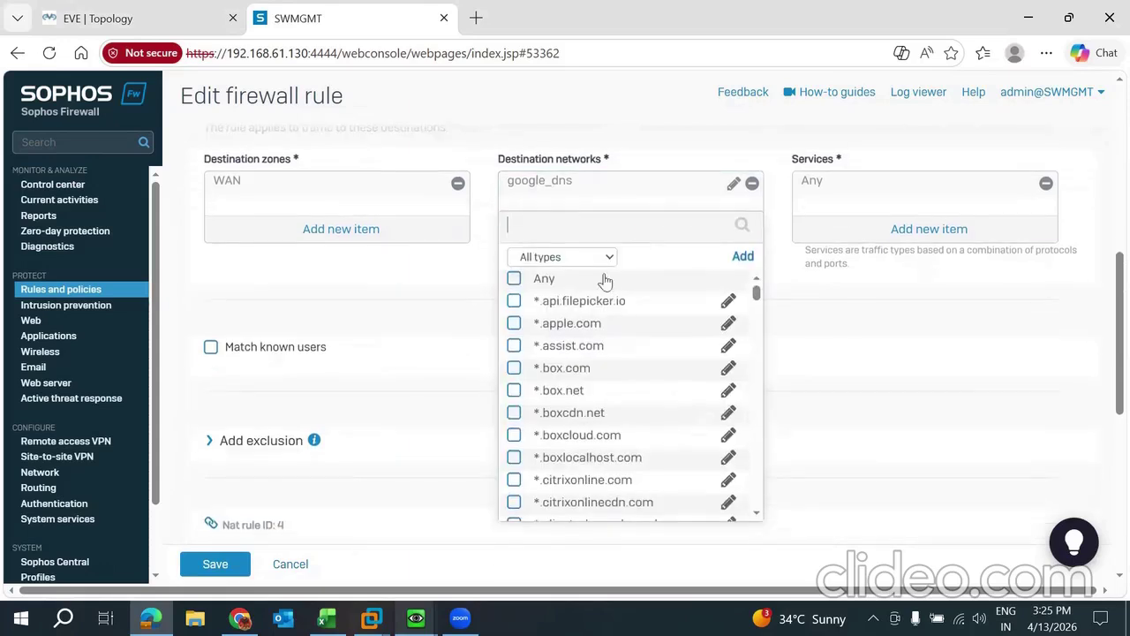
{"action": "left_click", "coordinate": [606, 256]}
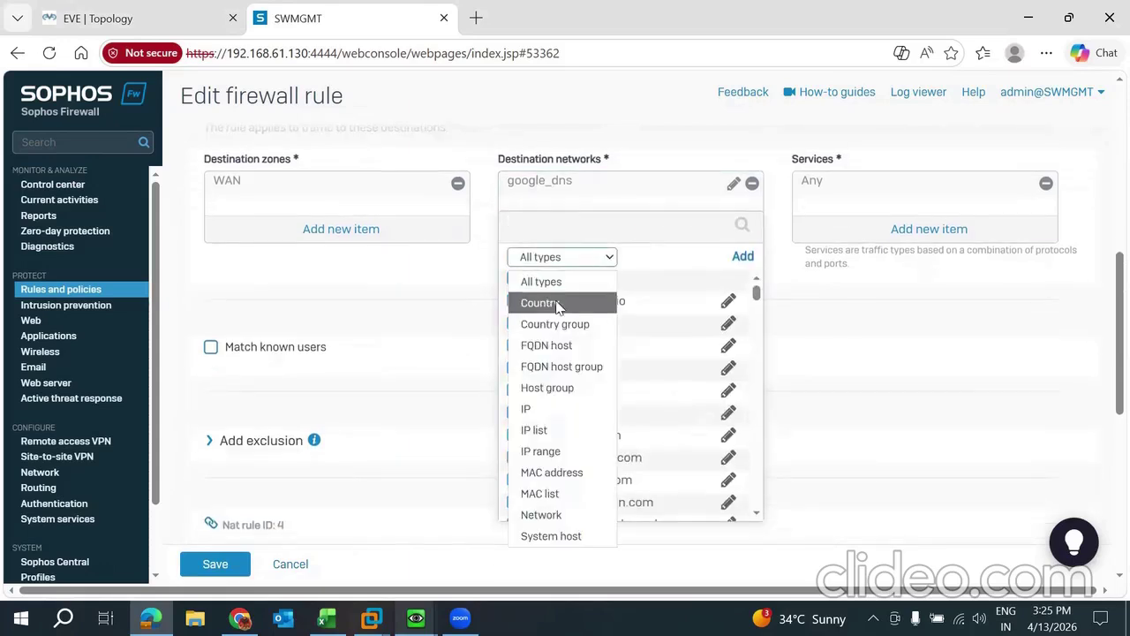
{"action": "left_click", "coordinate": [555, 300]}
{"action": "left_click", "coordinate": [559, 230]}
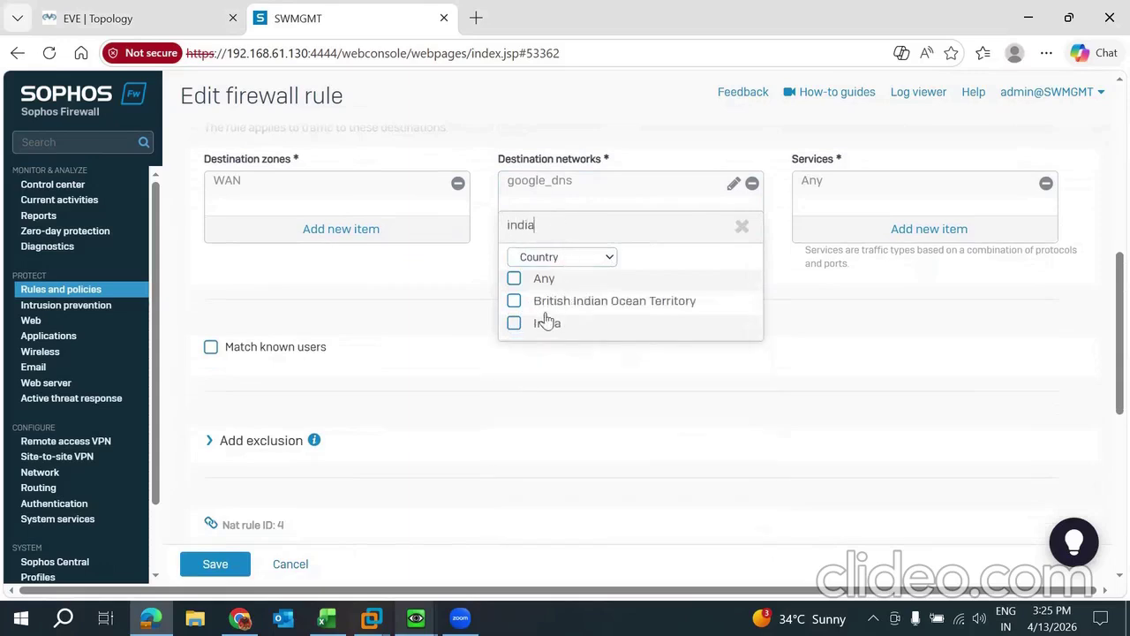
{"action": "left_click", "coordinate": [527, 326]}
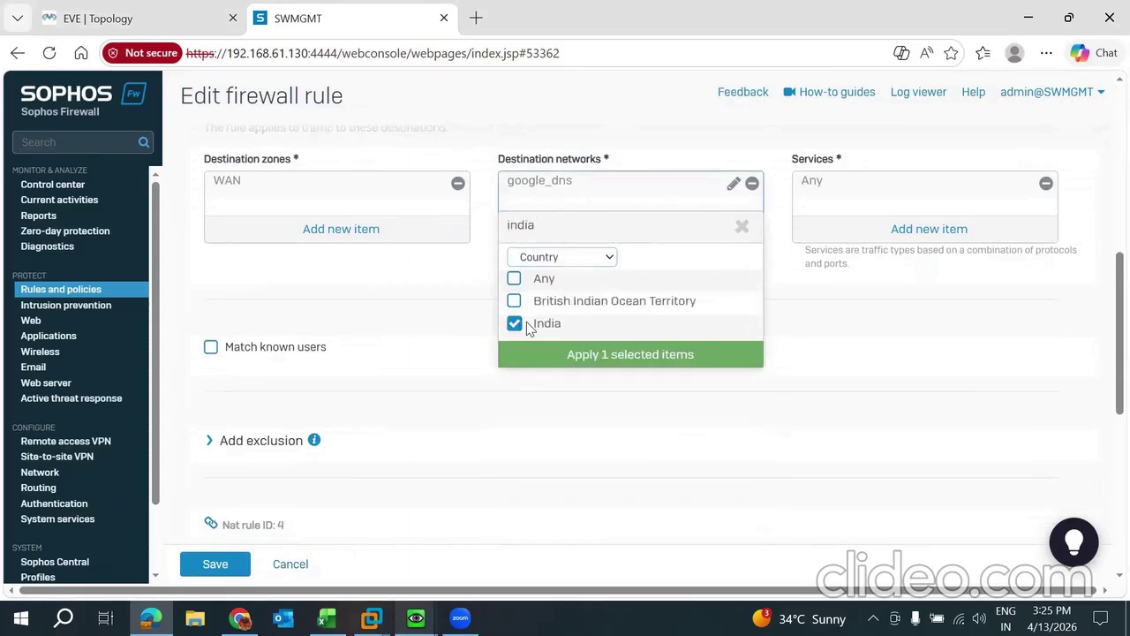
{"action": "left_click", "coordinate": [630, 360]}
{"action": "left_click", "coordinate": [215, 565]}
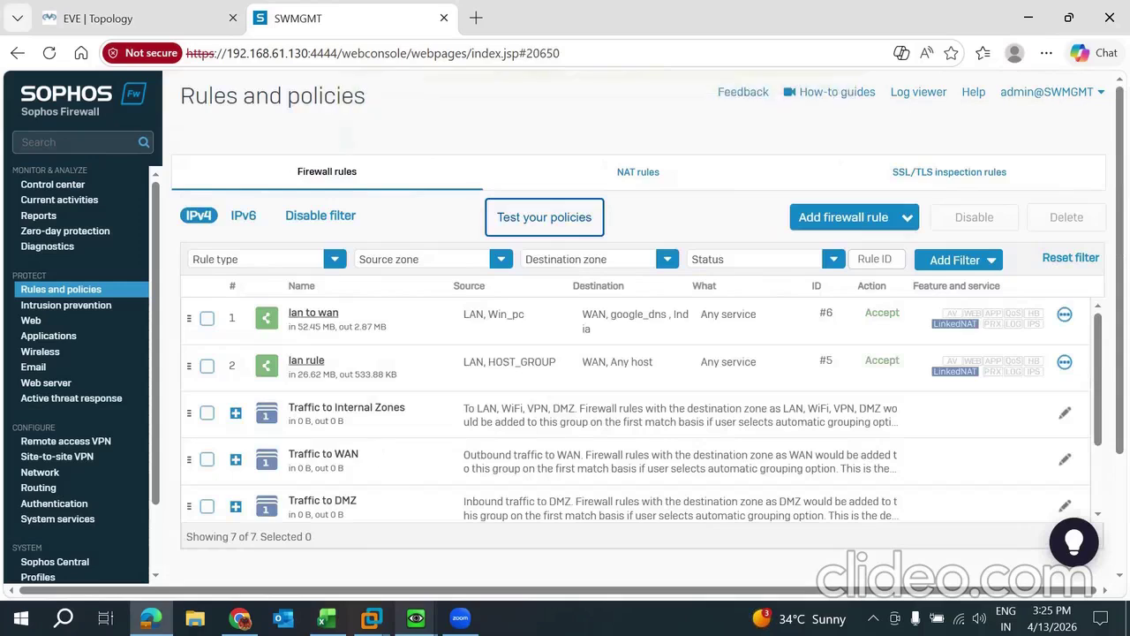
Switch to the Windows virtual machine and reload the UAE university and du.ac.in pages to check their access.
{"action": "left_click", "coordinate": [415, 618]}
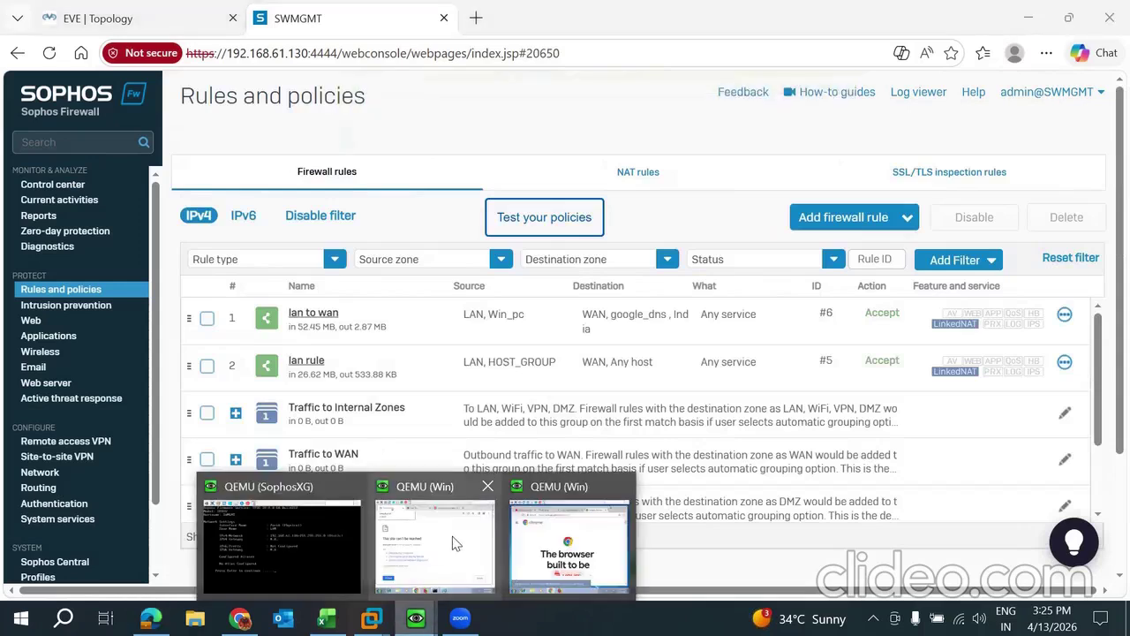
{"action": "left_click", "coordinate": [454, 543]}
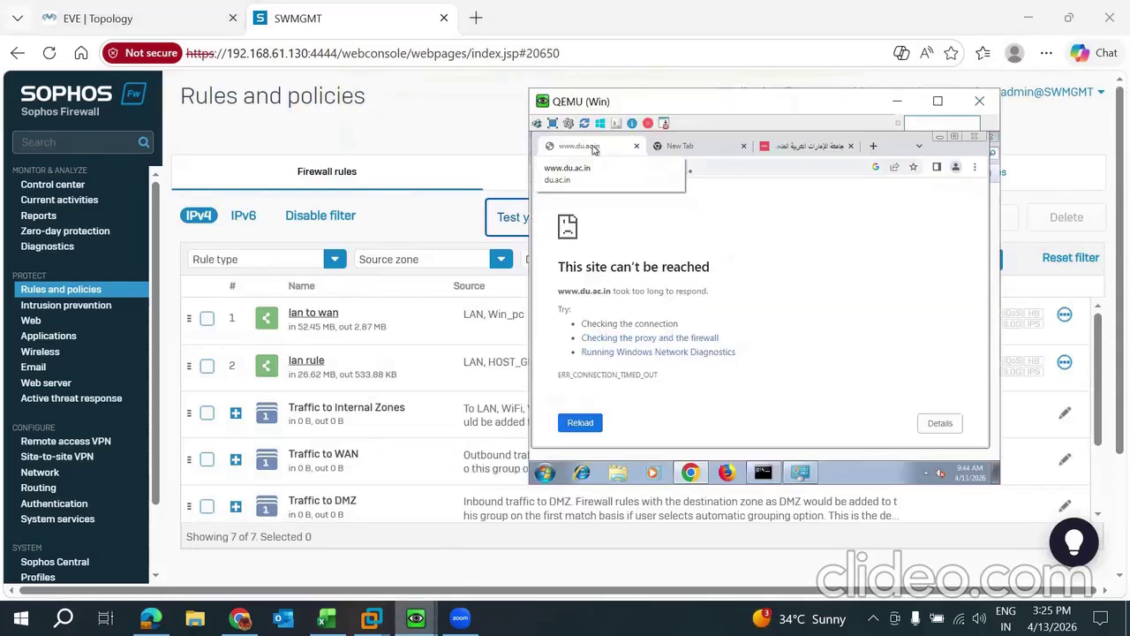
{"action": "left_click", "coordinate": [824, 148]}
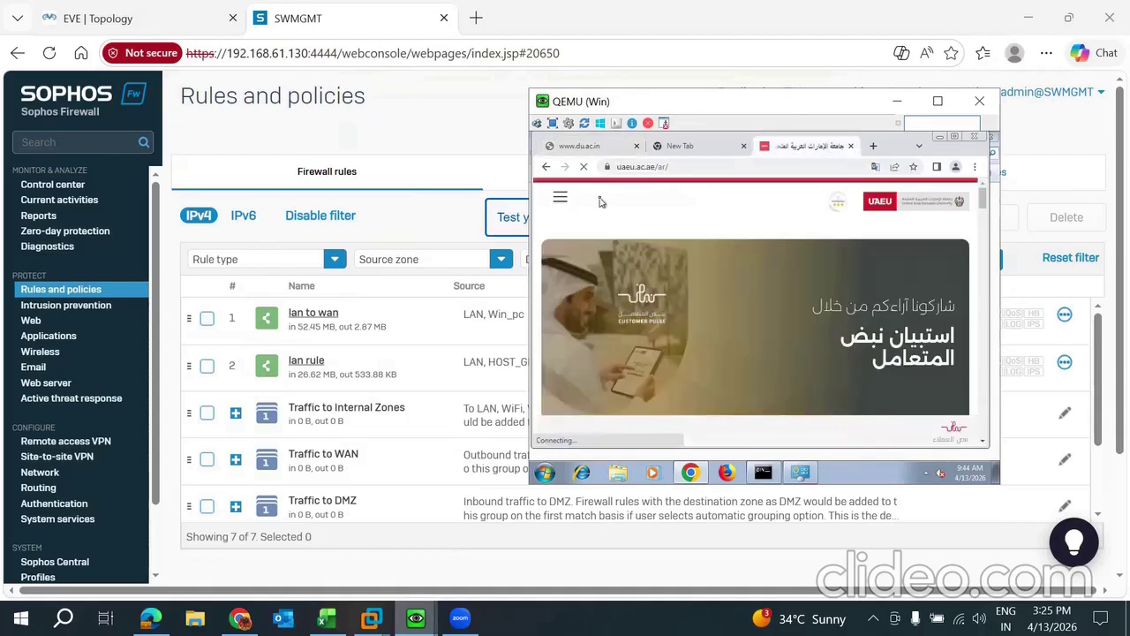
{"action": "left_click", "coordinate": [701, 146]}
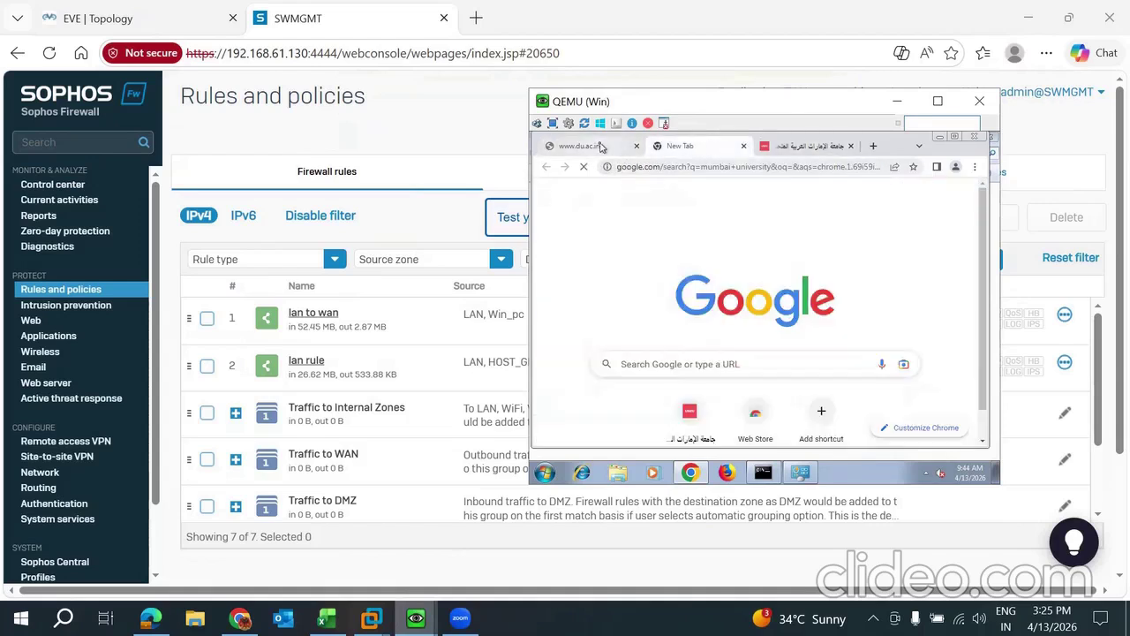
{"action": "left_click", "coordinate": [594, 147]}
{"action": "left_click", "coordinate": [584, 167]}
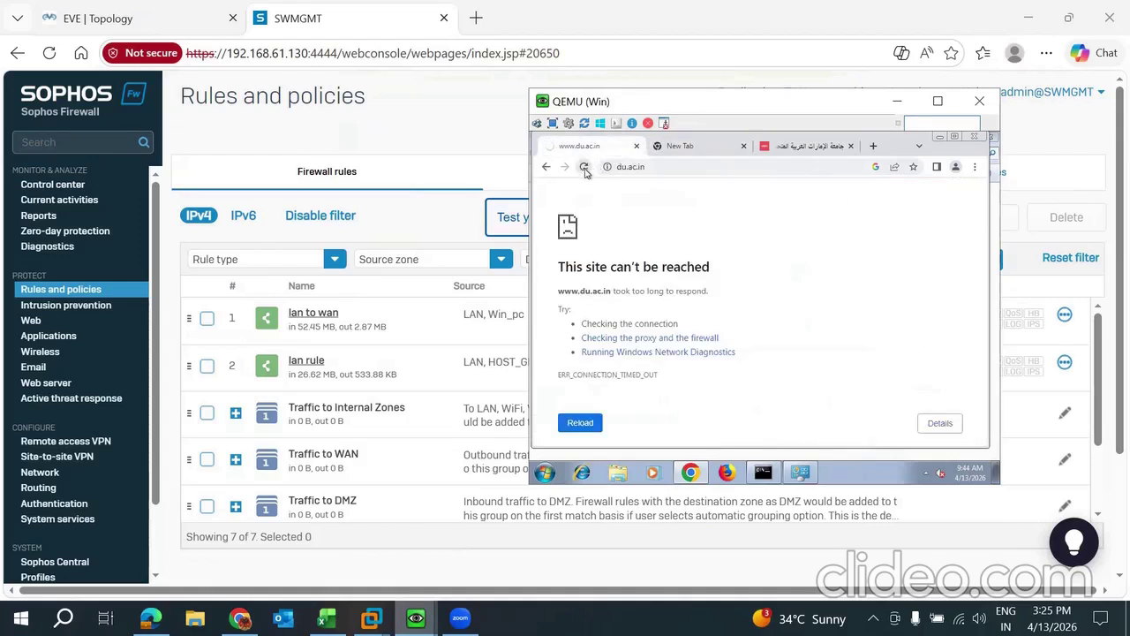
{"action": "left_click", "coordinate": [685, 148]}
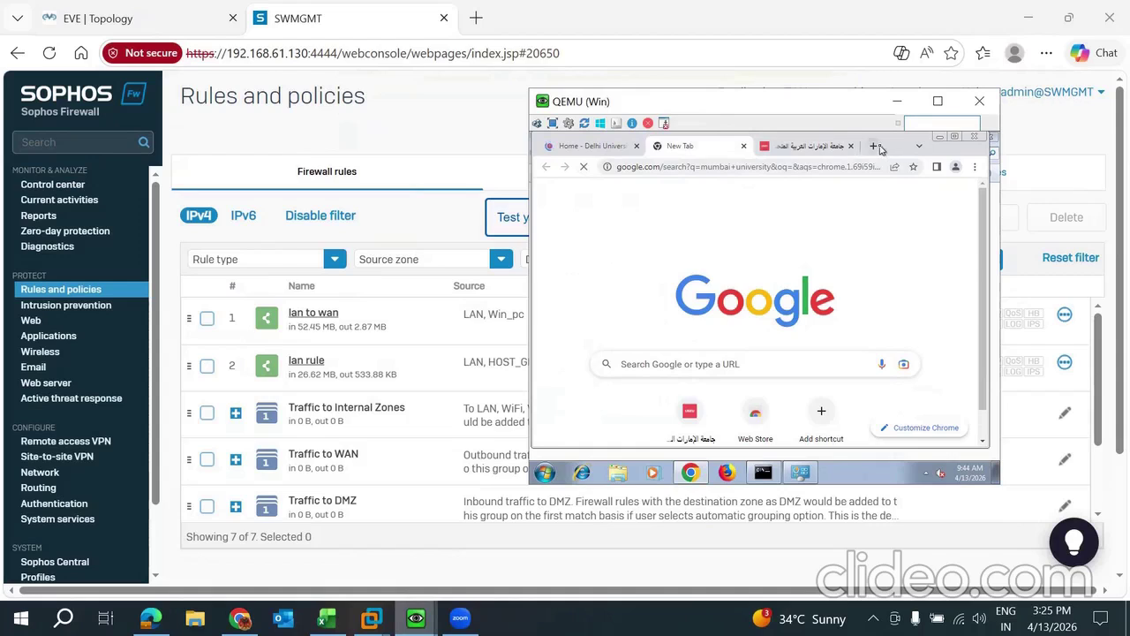
{"action": "left_click", "coordinate": [594, 147]}
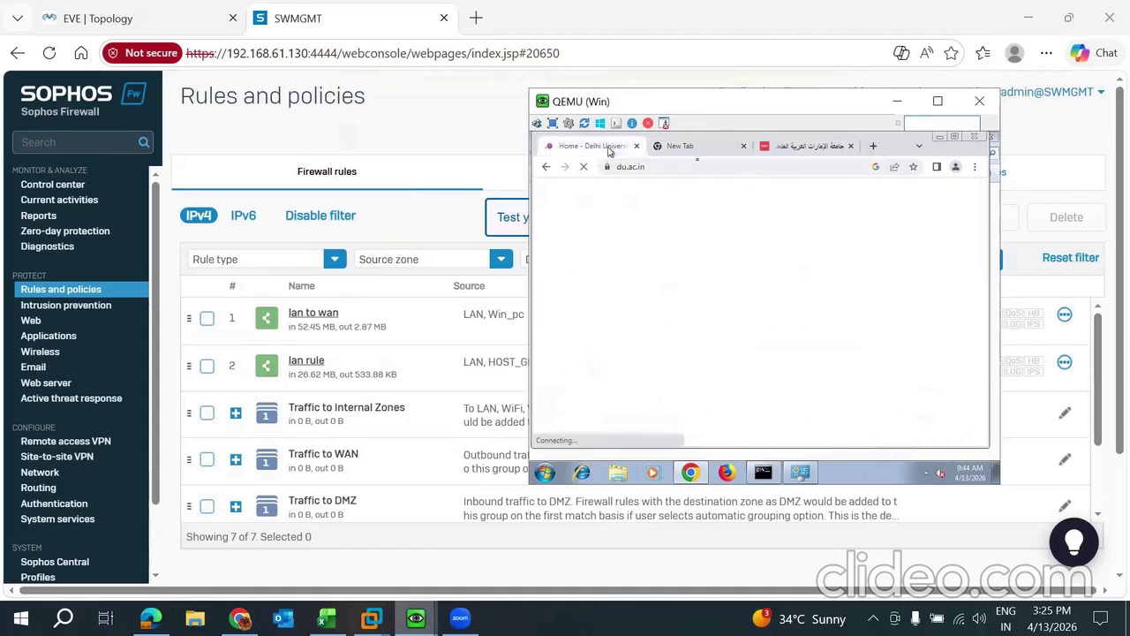
Rerun the Google search for mumbai university in the pending new tab.
{"action": "left_click", "coordinate": [711, 148]}
{"action": "left_click", "coordinate": [688, 169]}
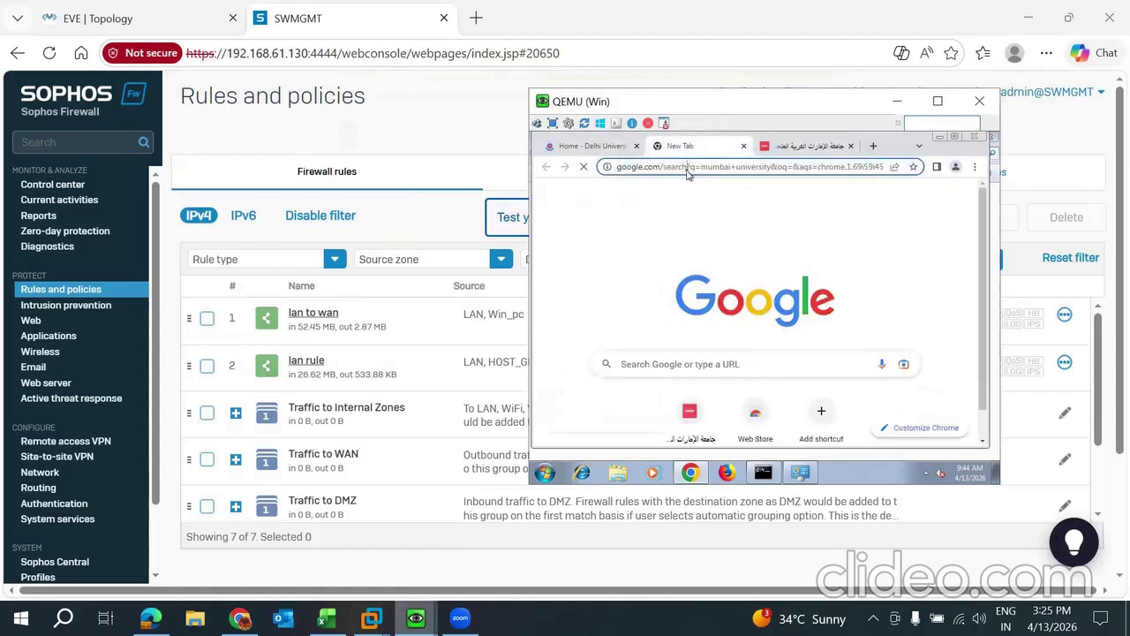
{"action": "key", "text": "BackSpace"}
{"action": "type", "text": "m"}
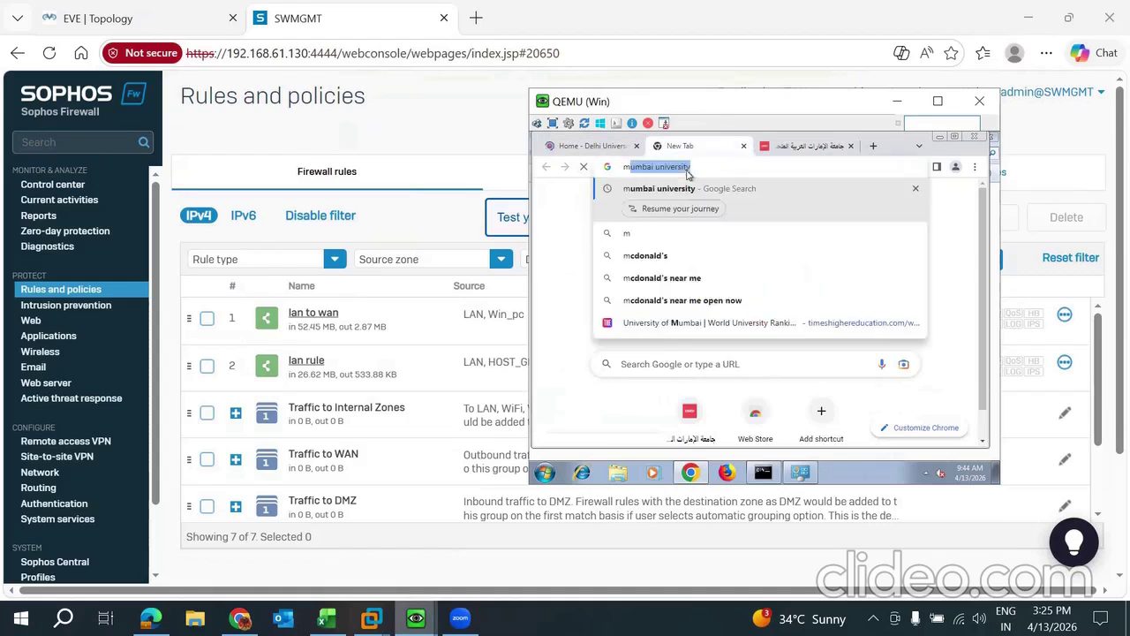
{"action": "left_click", "coordinate": [683, 193]}
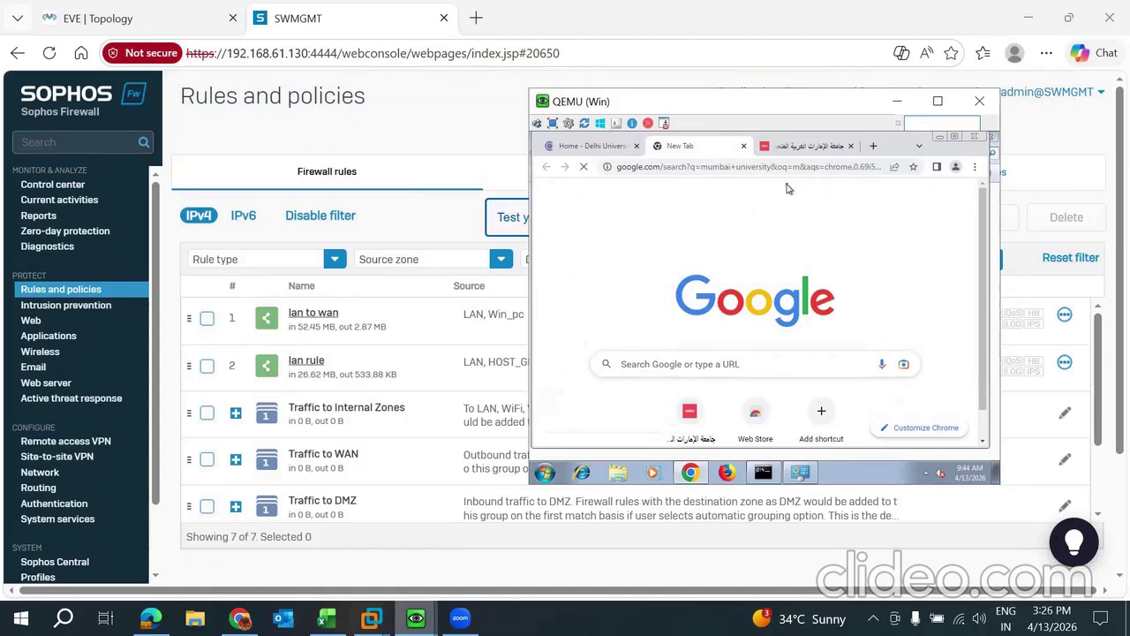
{"action": "left_click", "coordinate": [819, 146]}
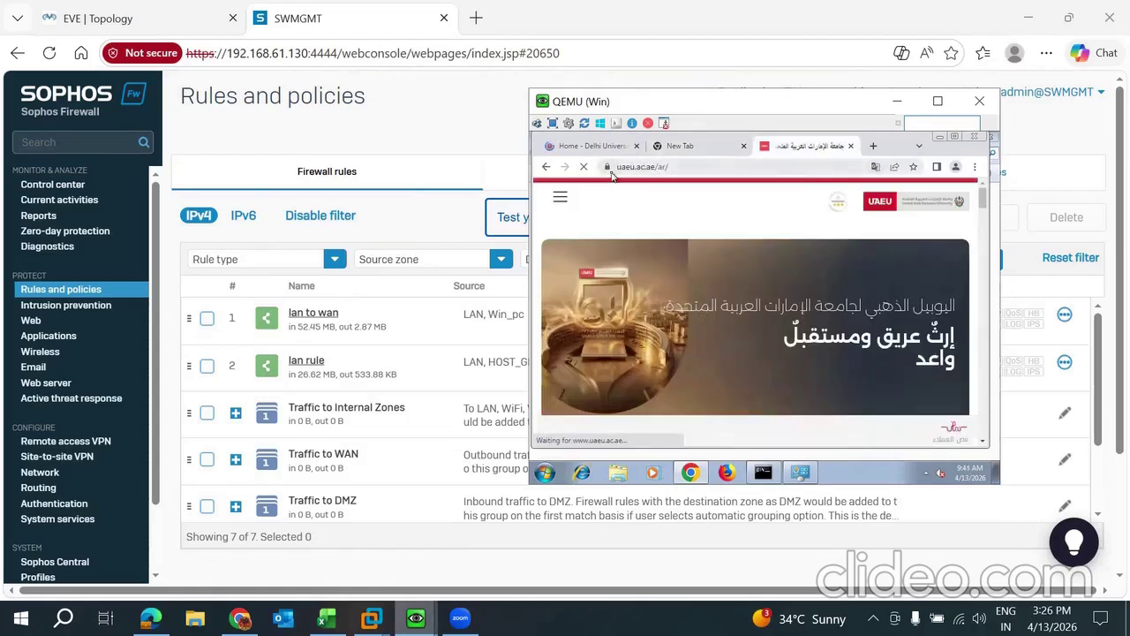
{"action": "left_click", "coordinate": [716, 167]}
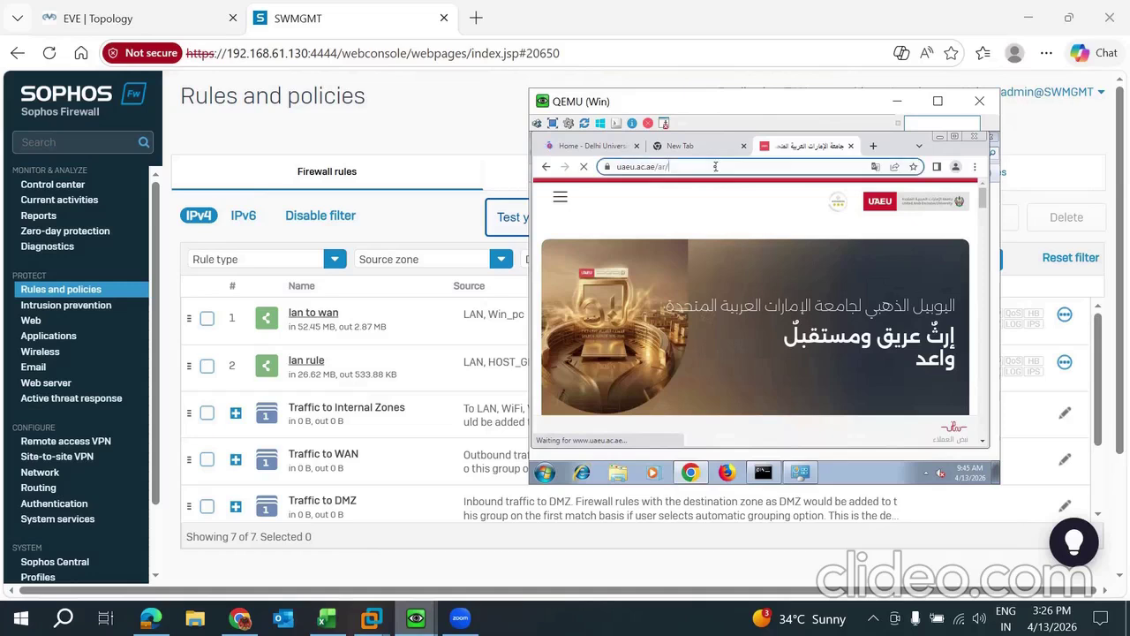
{"action": "left_click", "coordinate": [715, 168]}
{"action": "key", "text": "ctrl+c"}
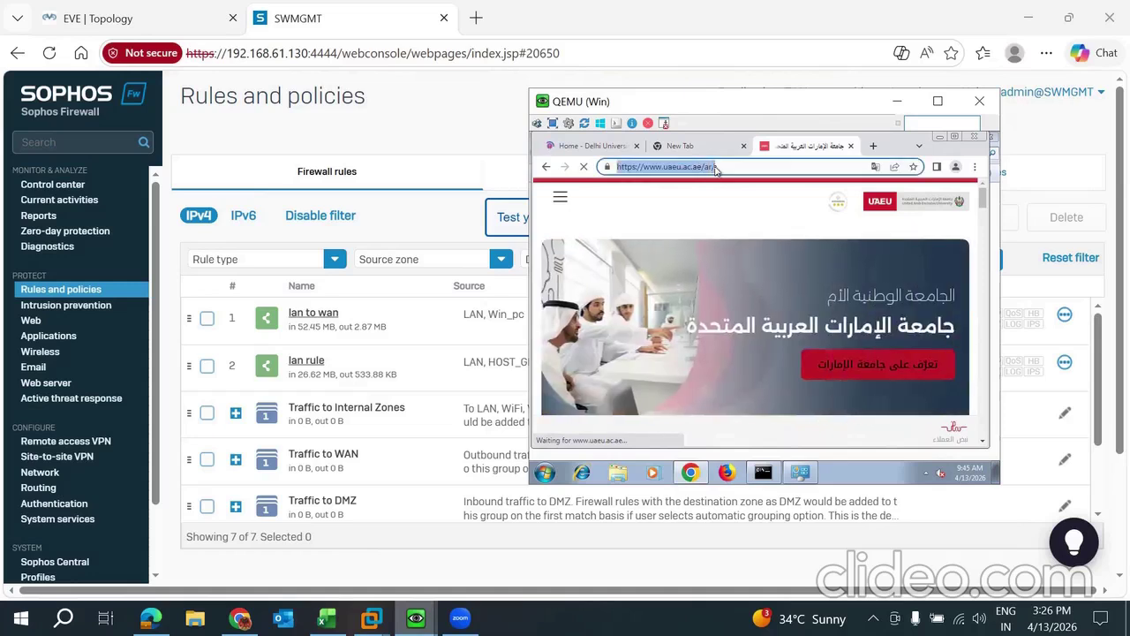
{"action": "left_click", "coordinate": [875, 149]}
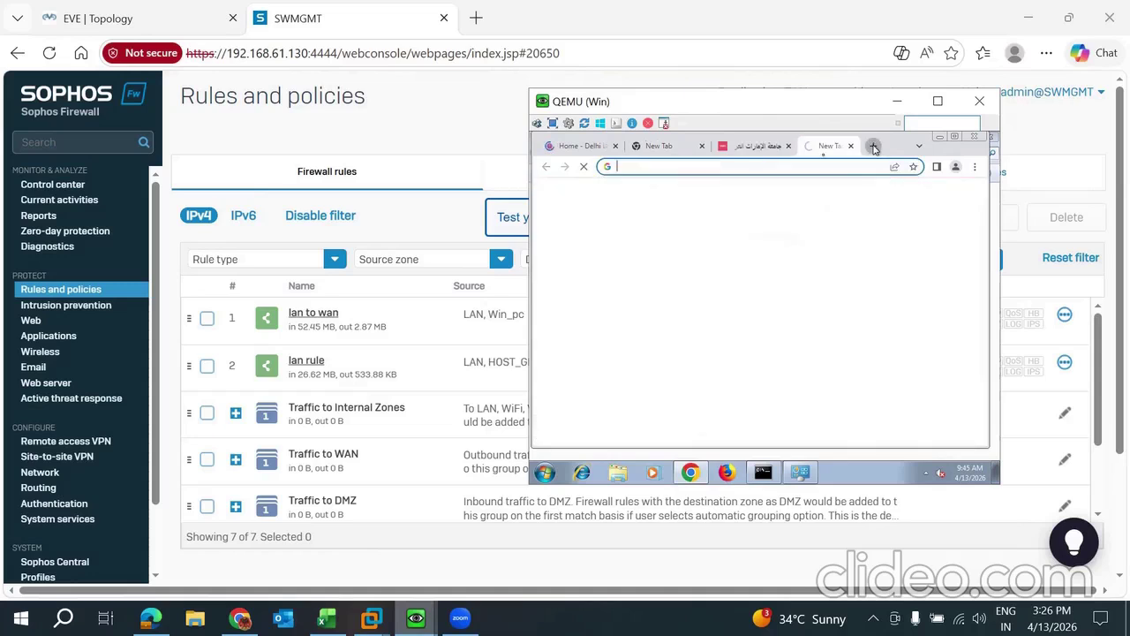
{"action": "left_click", "coordinate": [760, 167]}
{"action": "key", "text": "ctrl+v"}
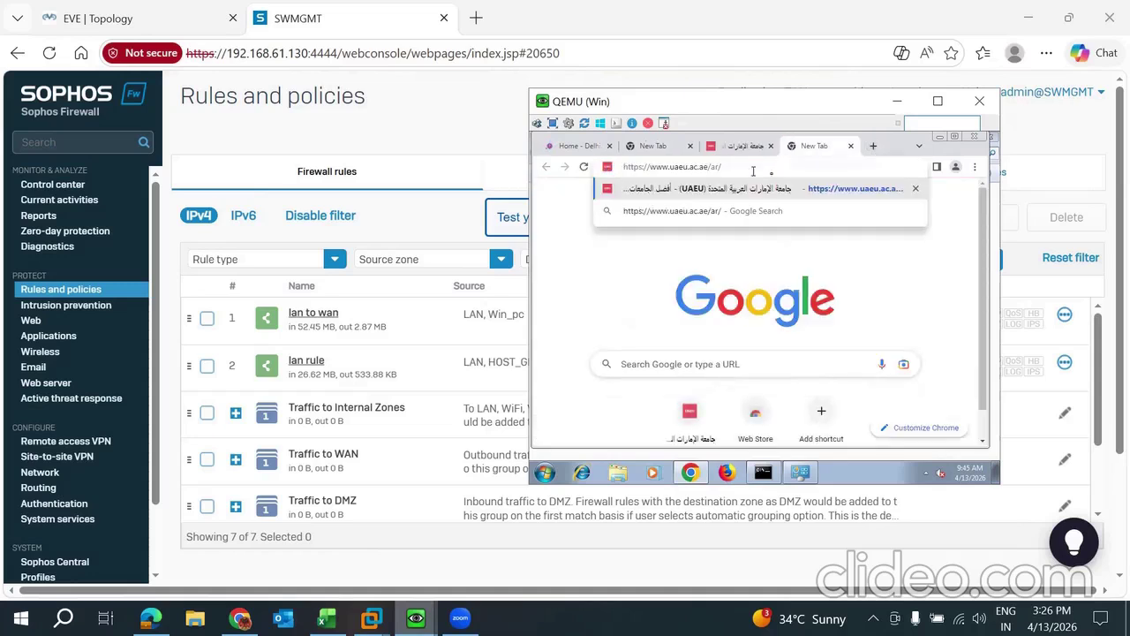
{"action": "key", "text": "Return"}
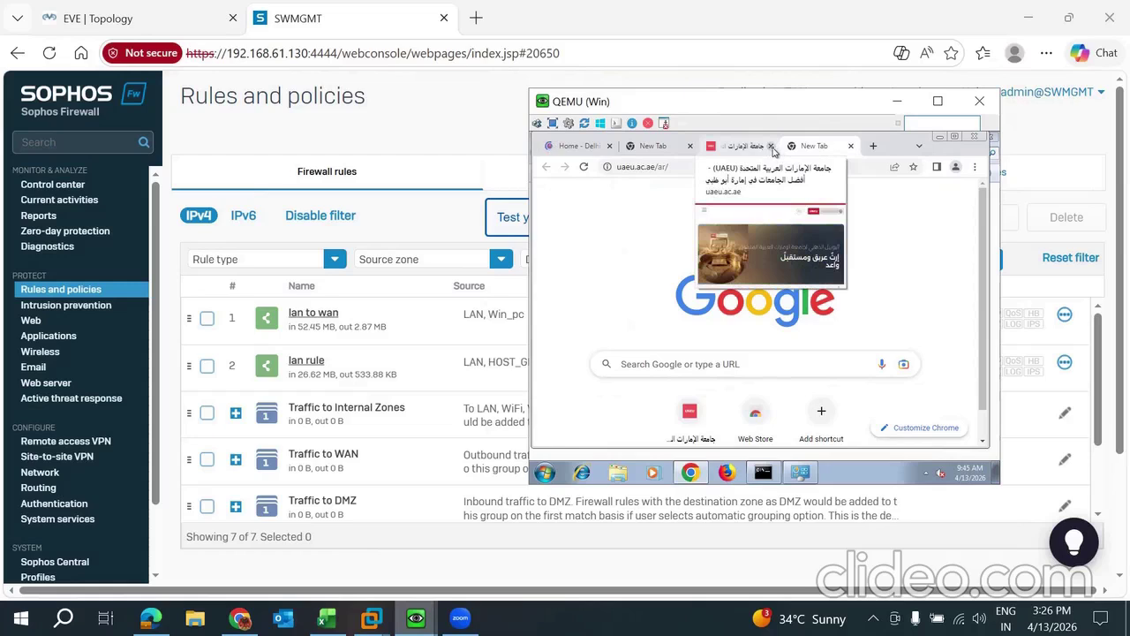
Check the du.ac.in page, the previously loaded UAE university page and the newly opened UAE university tab.
{"action": "left_click", "coordinate": [578, 146]}
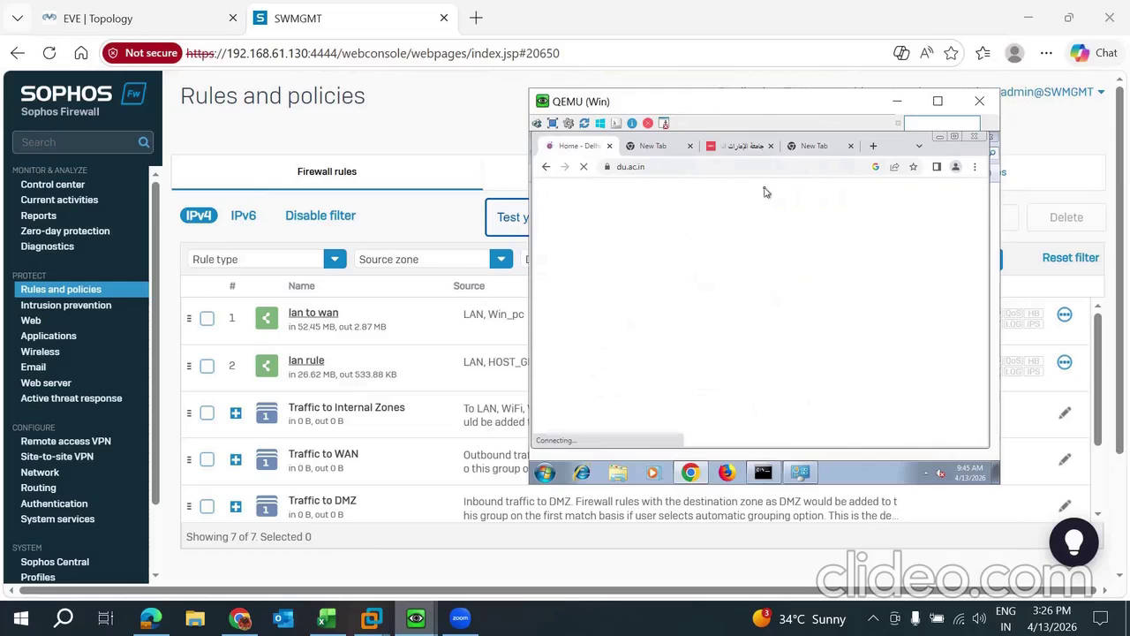
{"action": "left_click", "coordinate": [744, 146]}
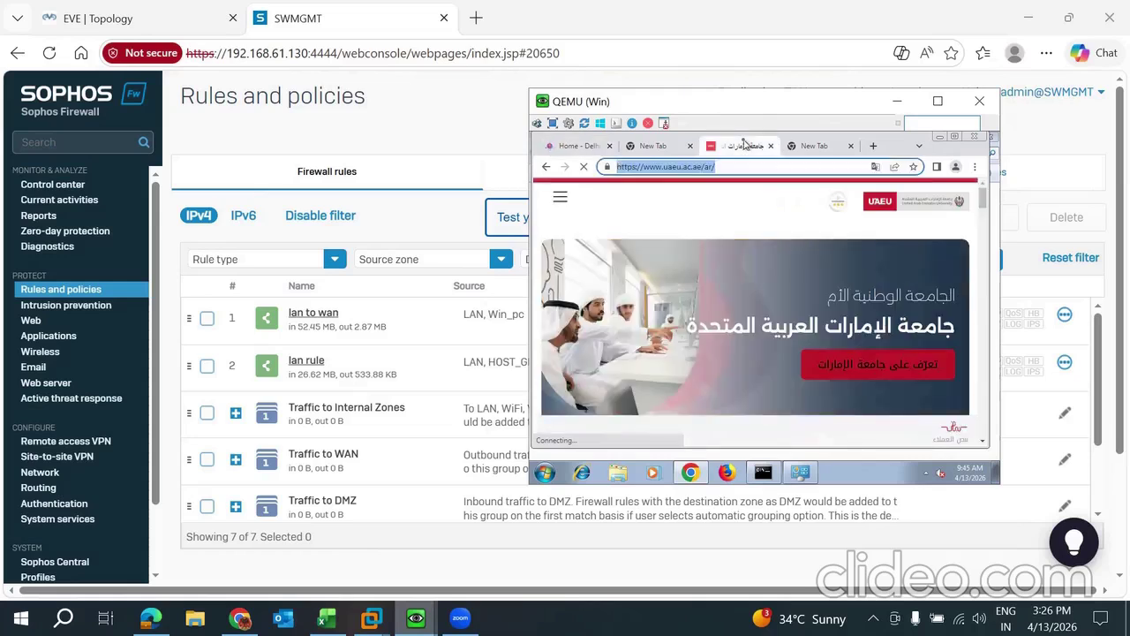
{"action": "left_click", "coordinate": [816, 146]}
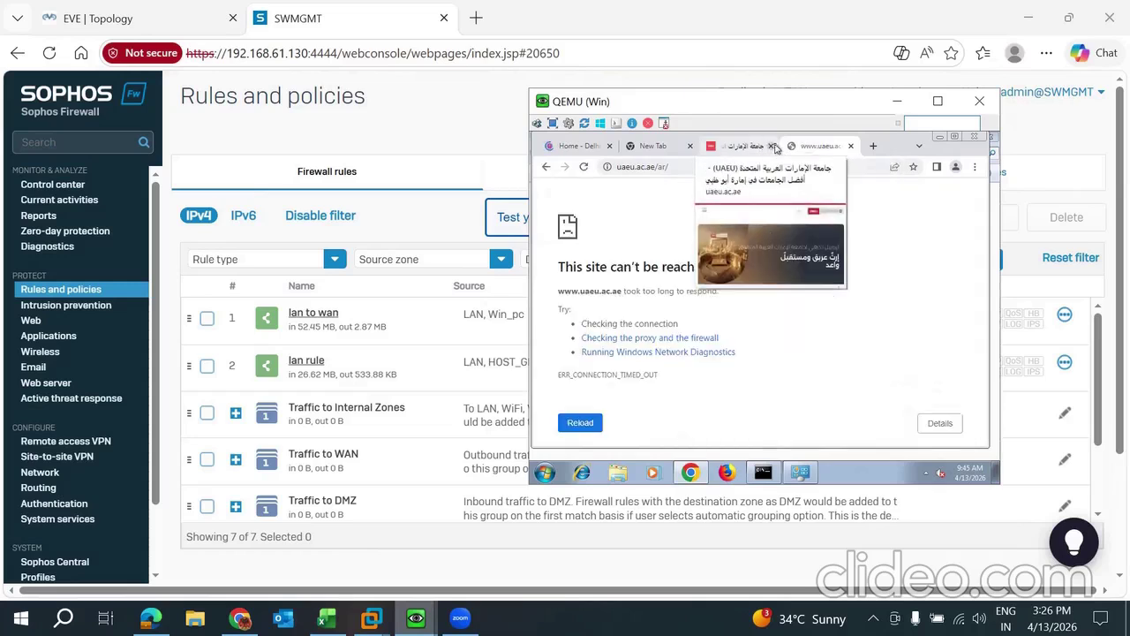
Close the pending Google search tab and both UAE university tabs, keeping only the du.ac.in page.
{"action": "left_click", "coordinate": [669, 148]}
{"action": "left_click", "coordinate": [690, 147]}
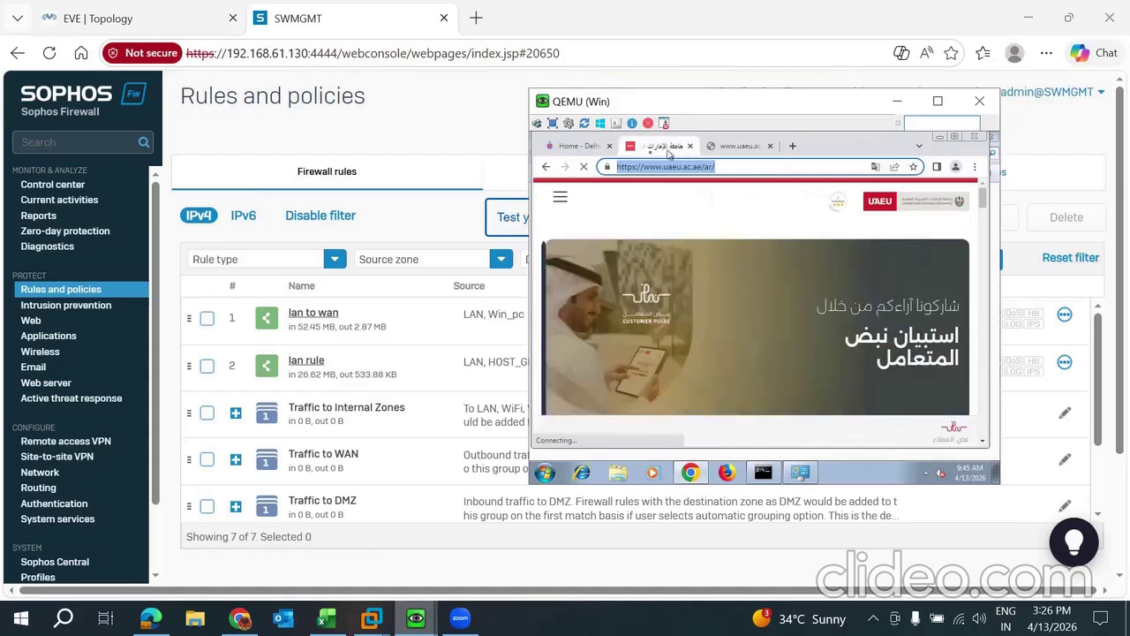
{"action": "left_click", "coordinate": [575, 150]}
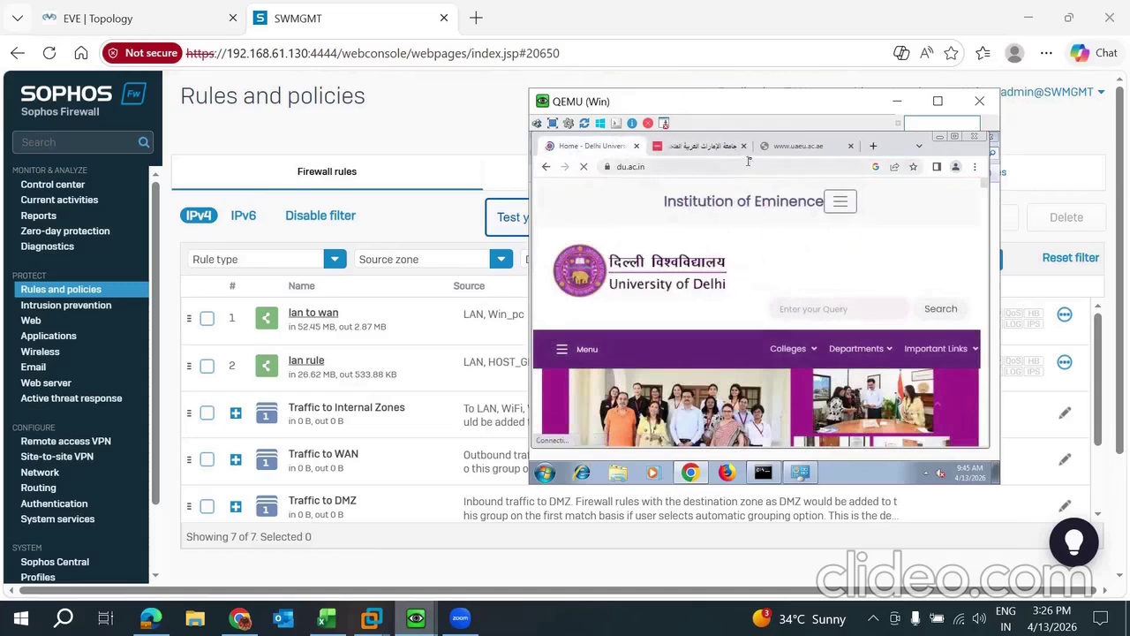
{"action": "left_click", "coordinate": [743, 147]}
{"action": "left_click", "coordinate": [743, 148]}
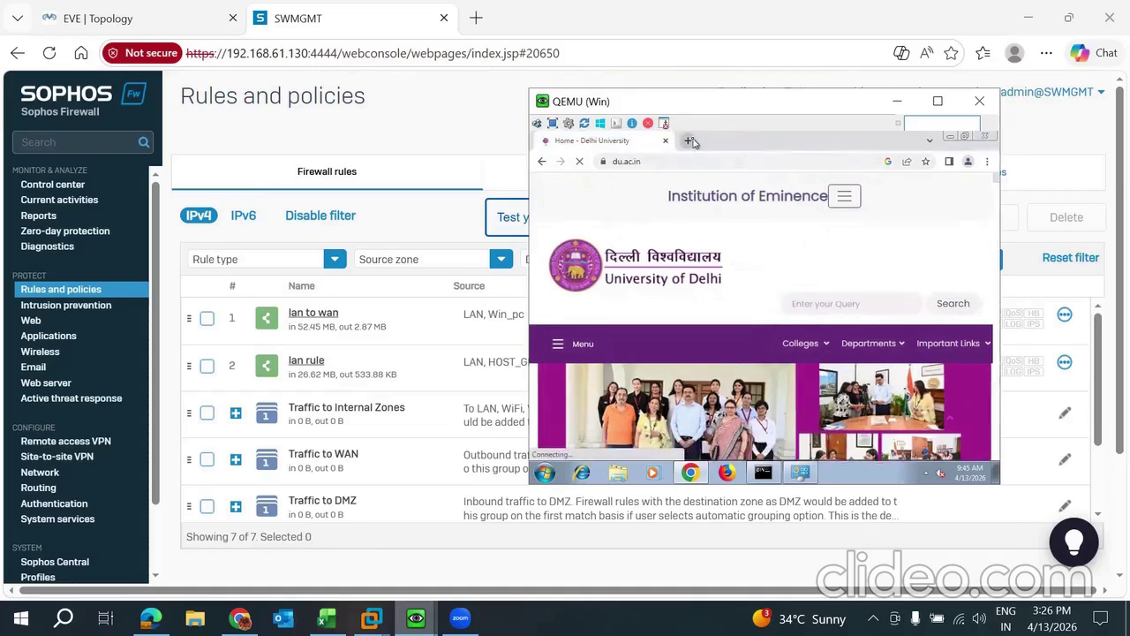
Run a Google search for mumbai university in a new tab.
{"action": "left_click", "coordinate": [690, 141]}
{"action": "left_click", "coordinate": [649, 160]}
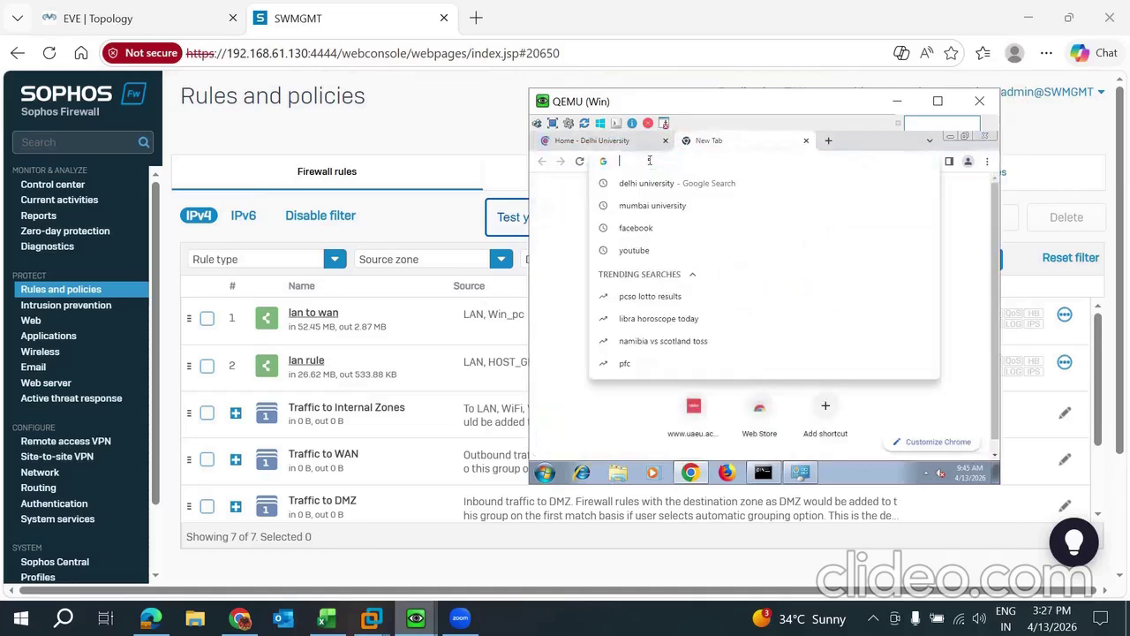
{"action": "left_click", "coordinate": [646, 213]}
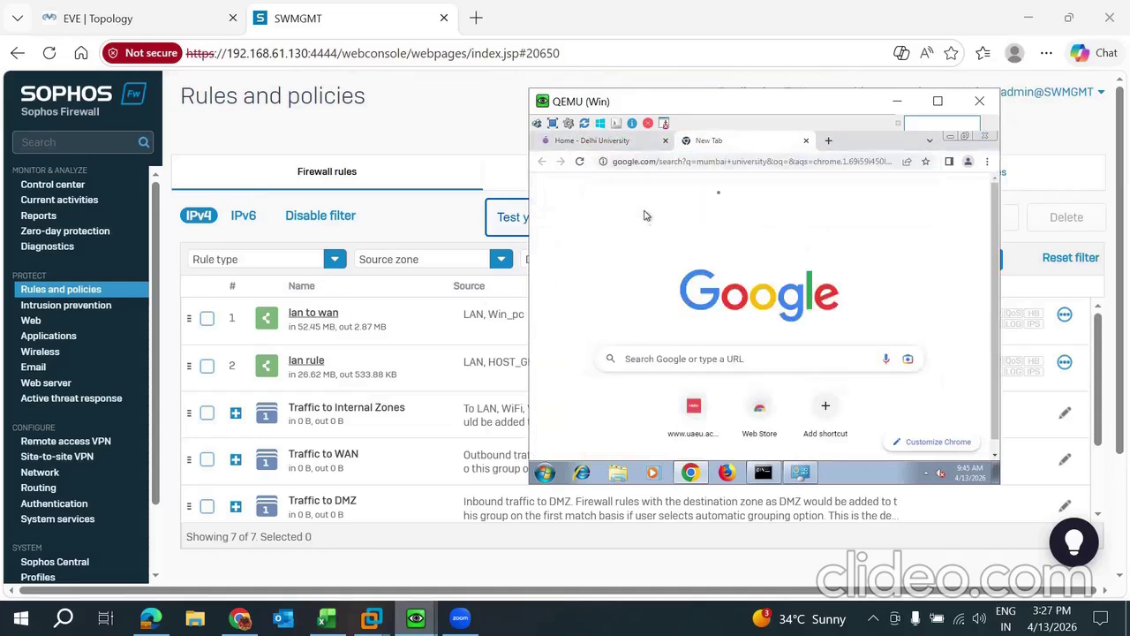
Load uaeu.ac.ae/ar/ in another new tab to test the UAE university site again.
{"action": "left_click", "coordinate": [832, 139]}
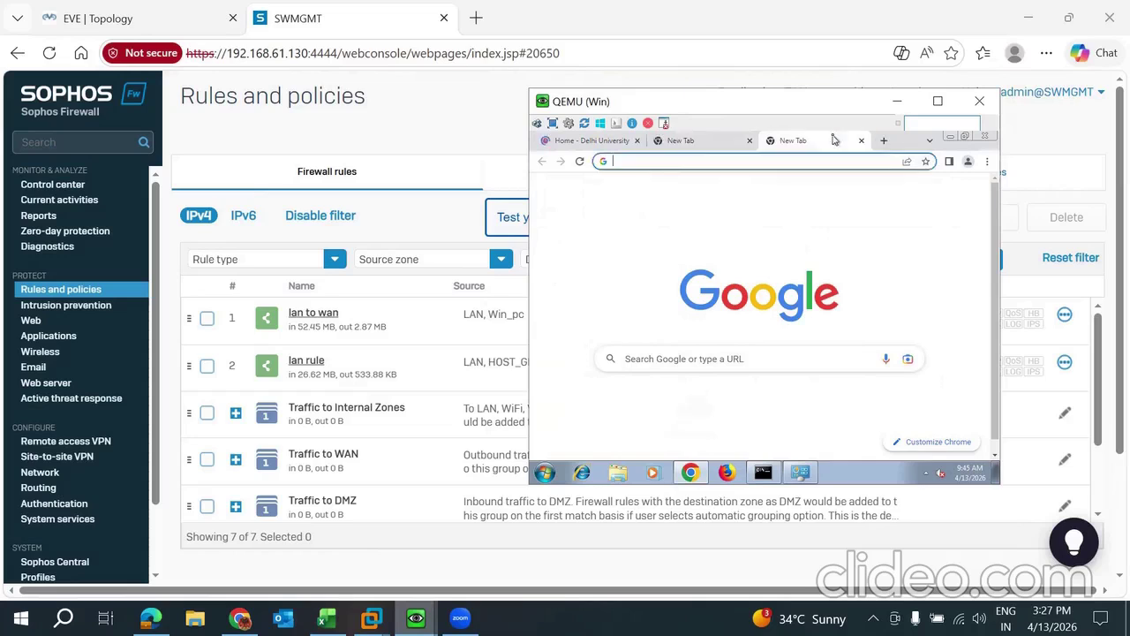
{"action": "left_click", "coordinate": [690, 163]}
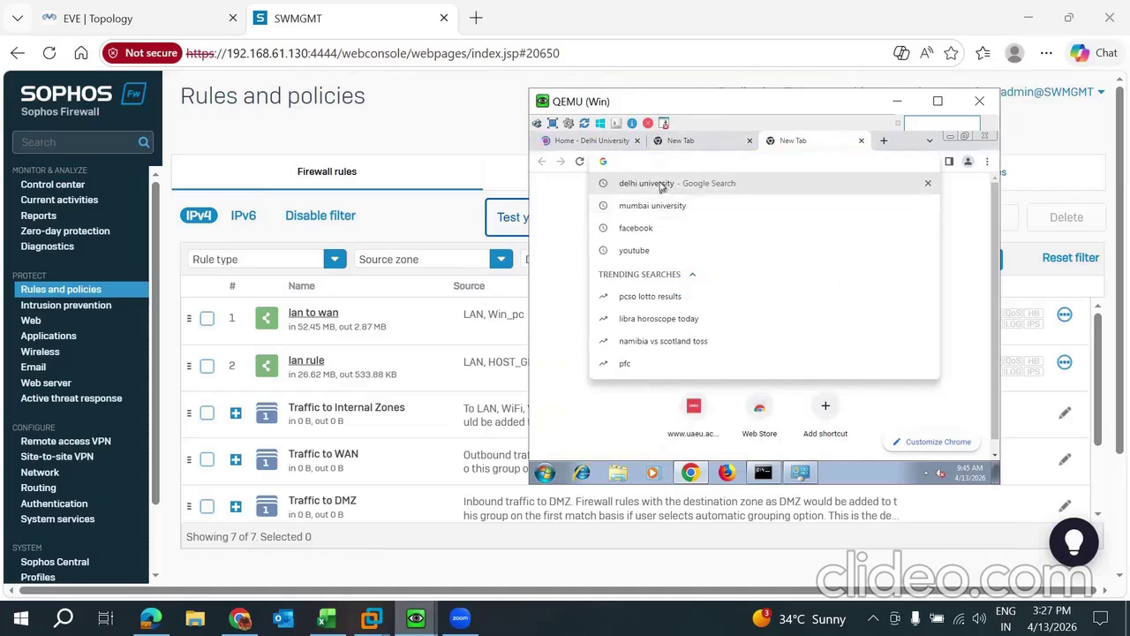
{"action": "type", "text": "u"}
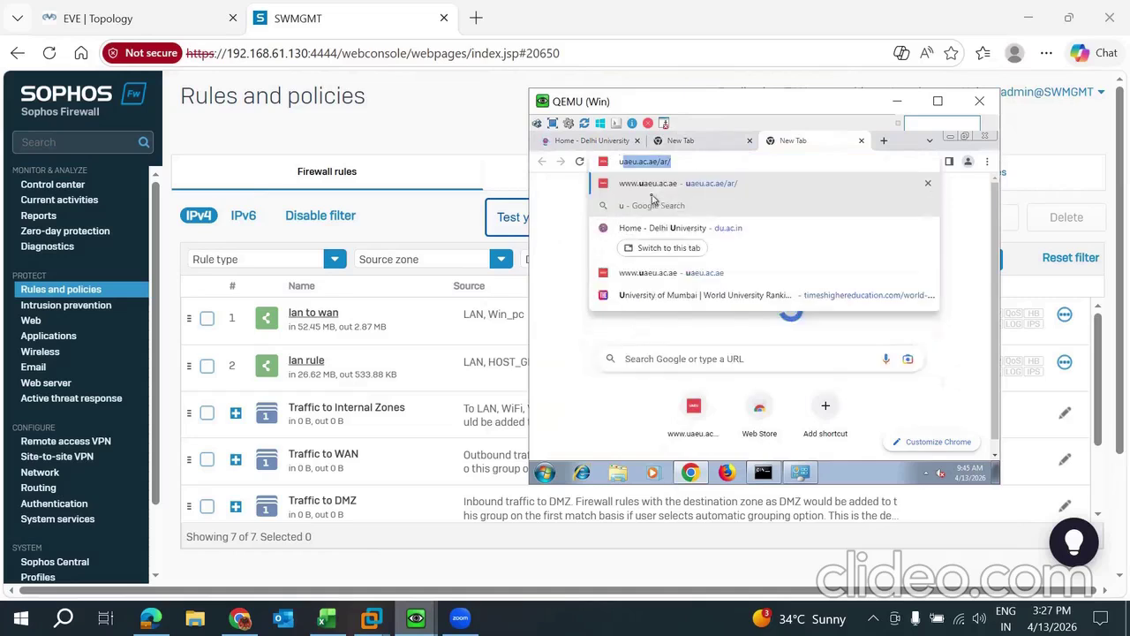
{"action": "key", "text": "Right"}
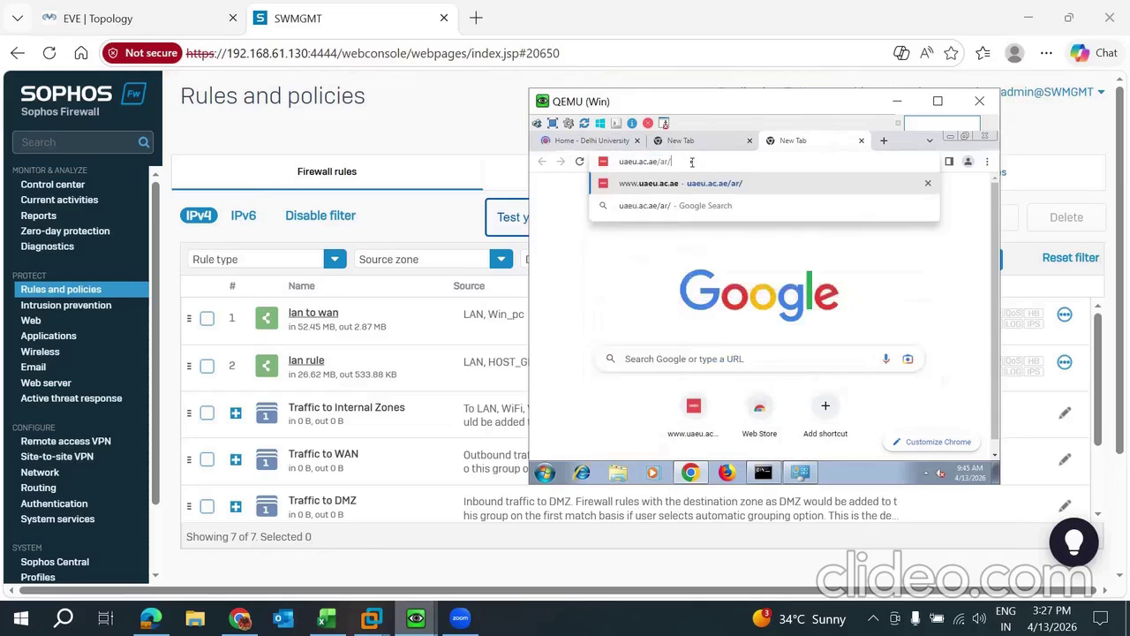
{"action": "key", "text": "Return"}
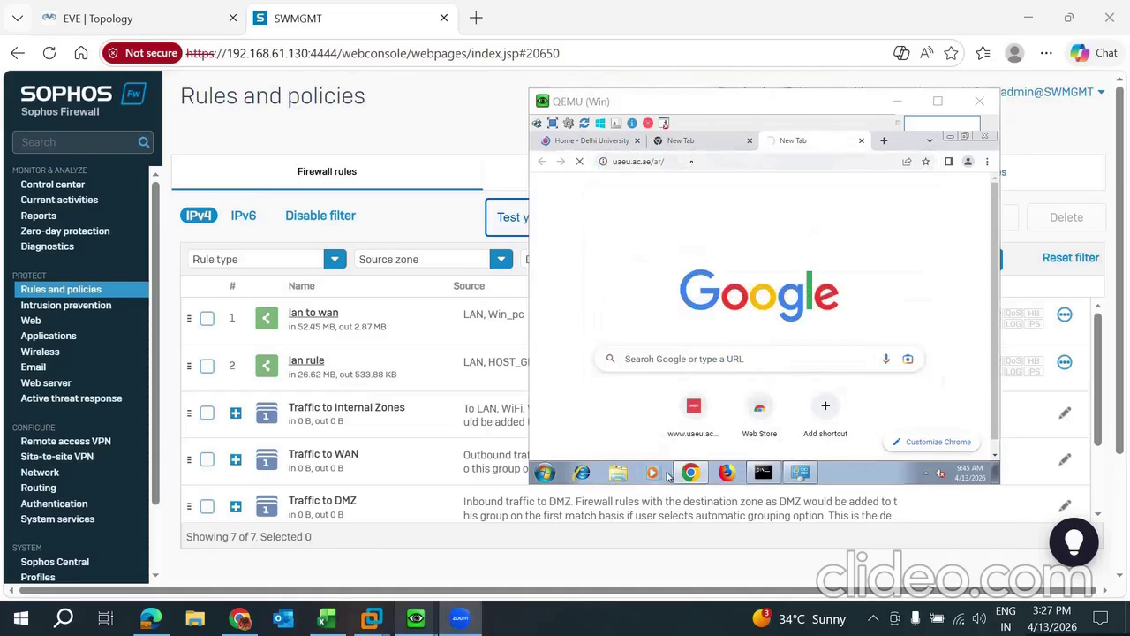
Close the extra search tab and compare access to the uaeu.ac.ae and du.ac.in pages.
{"action": "left_click", "coordinate": [861, 140]}
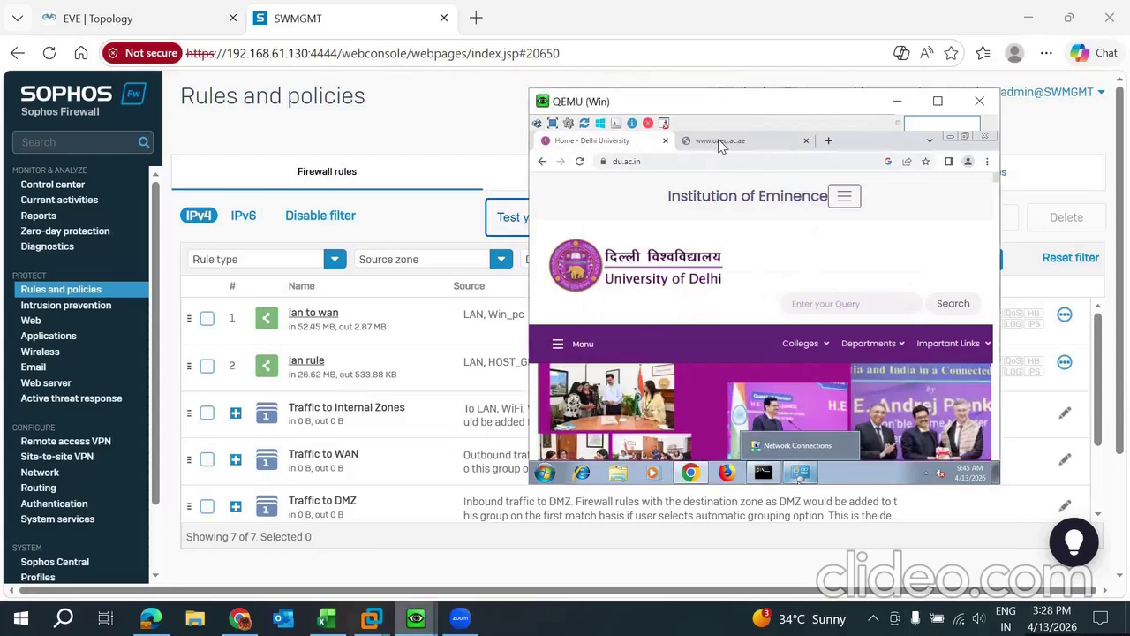
{"action": "left_click", "coordinate": [718, 140]}
{"action": "left_click", "coordinate": [598, 143]}
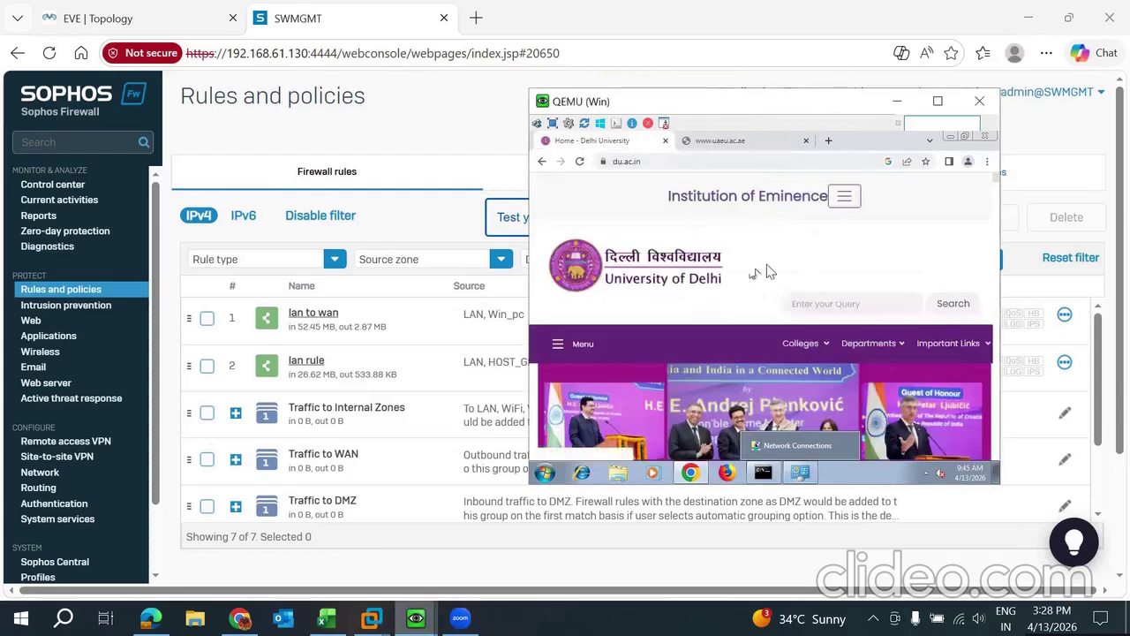
{"action": "left_click", "coordinate": [741, 145]}
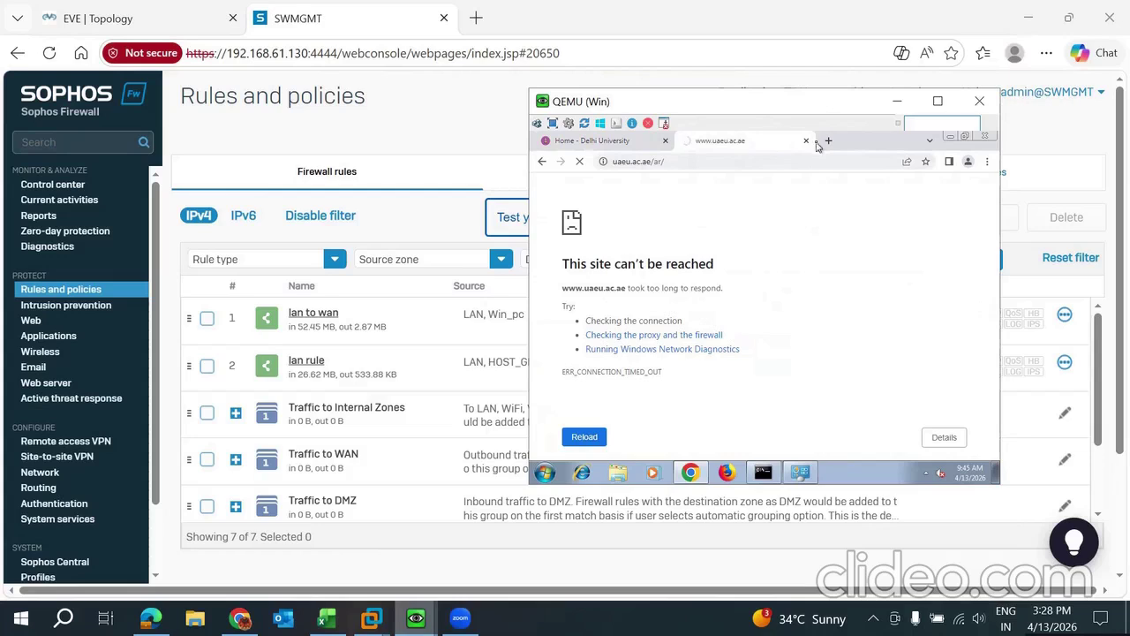
{"action": "left_click", "coordinate": [830, 142]}
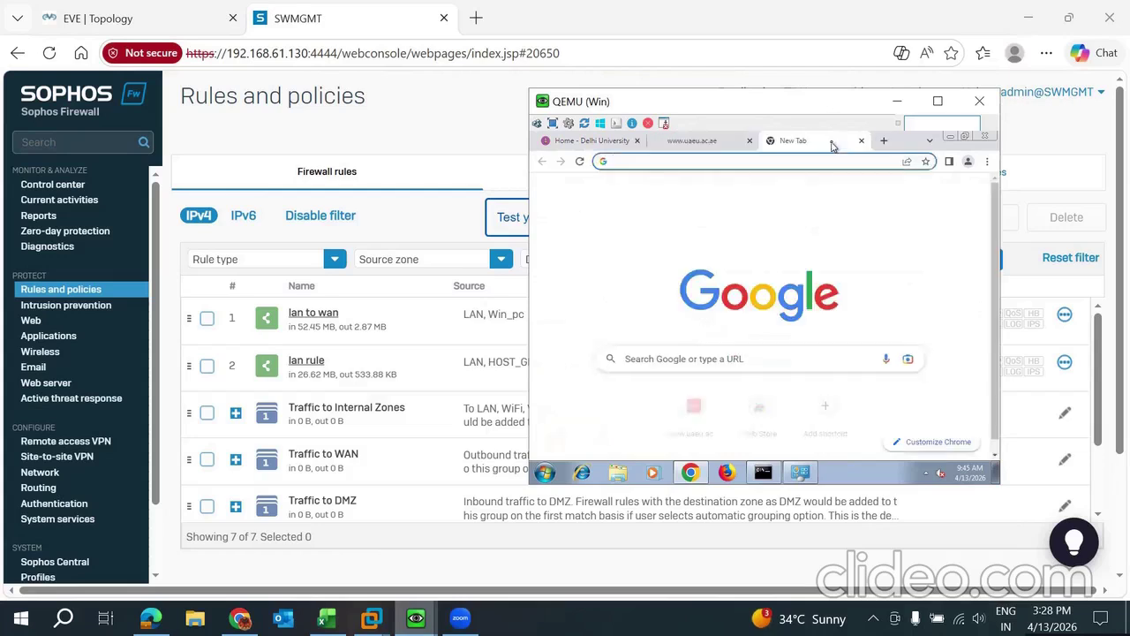
{"action": "left_click", "coordinate": [694, 161]}
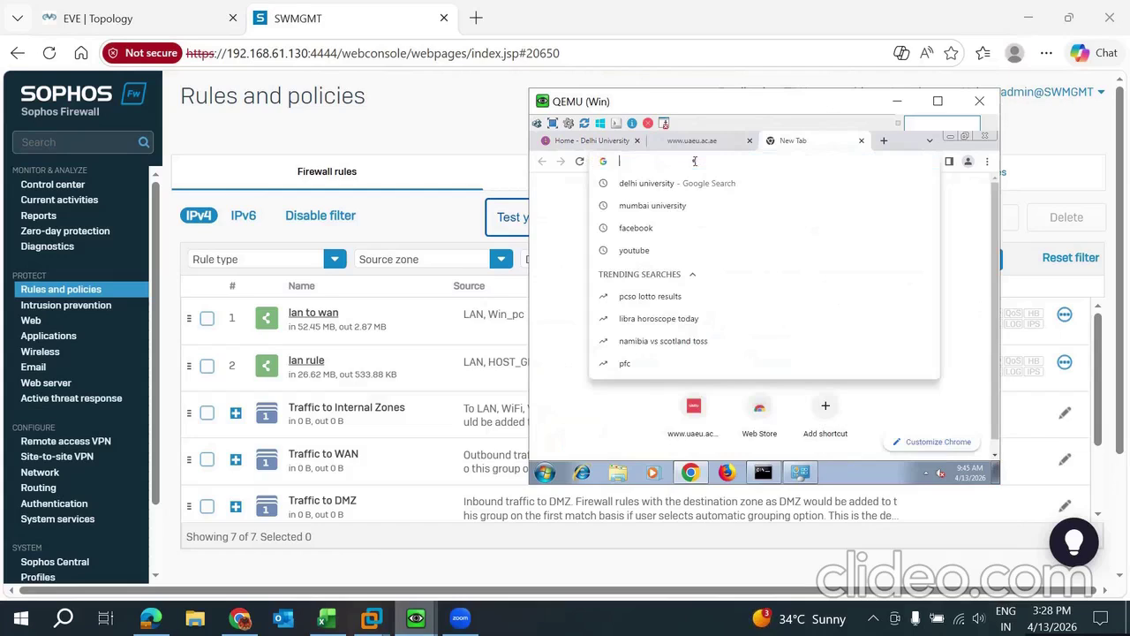
{"action": "type", "text": "aga"}
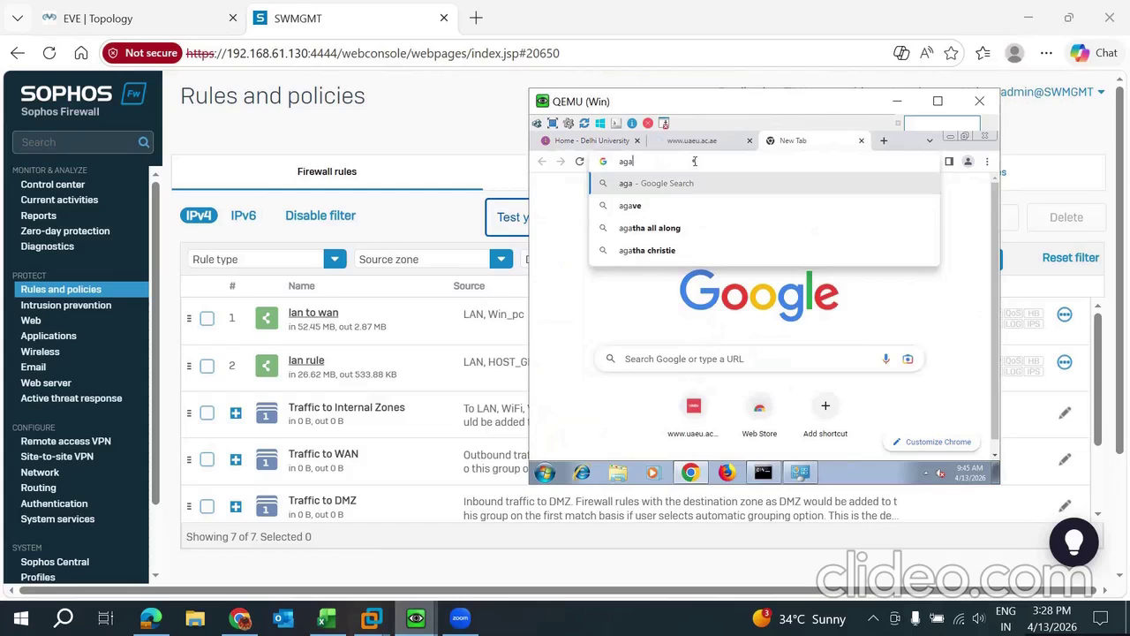
{"action": "type", "text": "ra"}
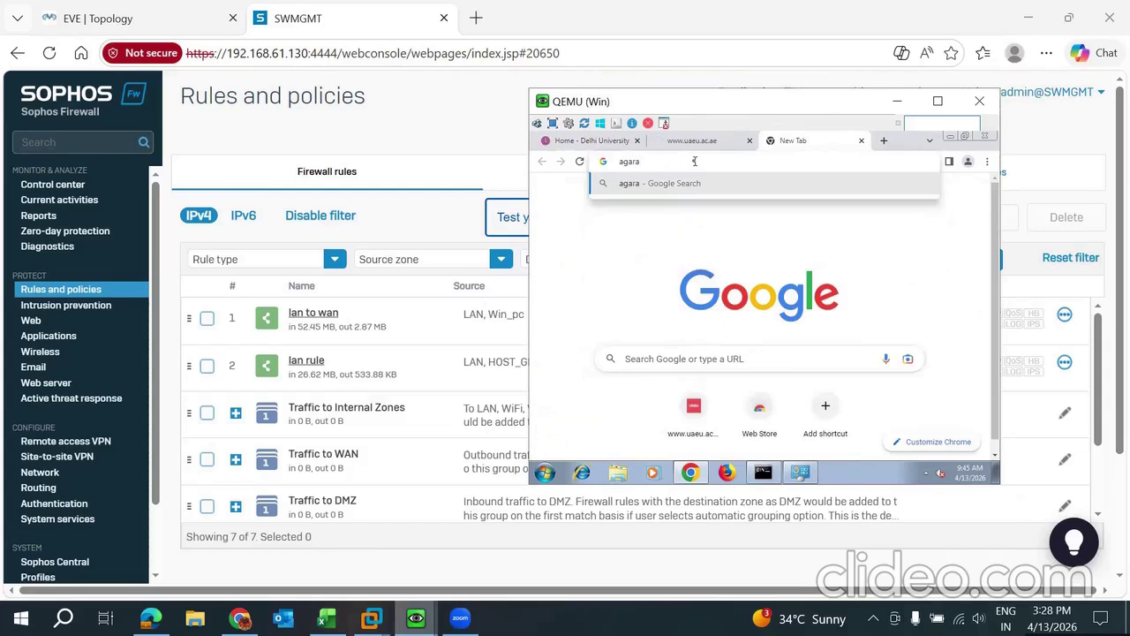
{"action": "key", "text": "BackSpace"}
{"action": "key", "text": "BackSpace"}
{"action": "key", "text": "BackSpace"}
{"action": "key", "text": "BackSpace"}
{"action": "key", "text": "BackSpace"}
{"action": "type", "text": "dd"}
{"action": "key", "text": "BackSpace"}
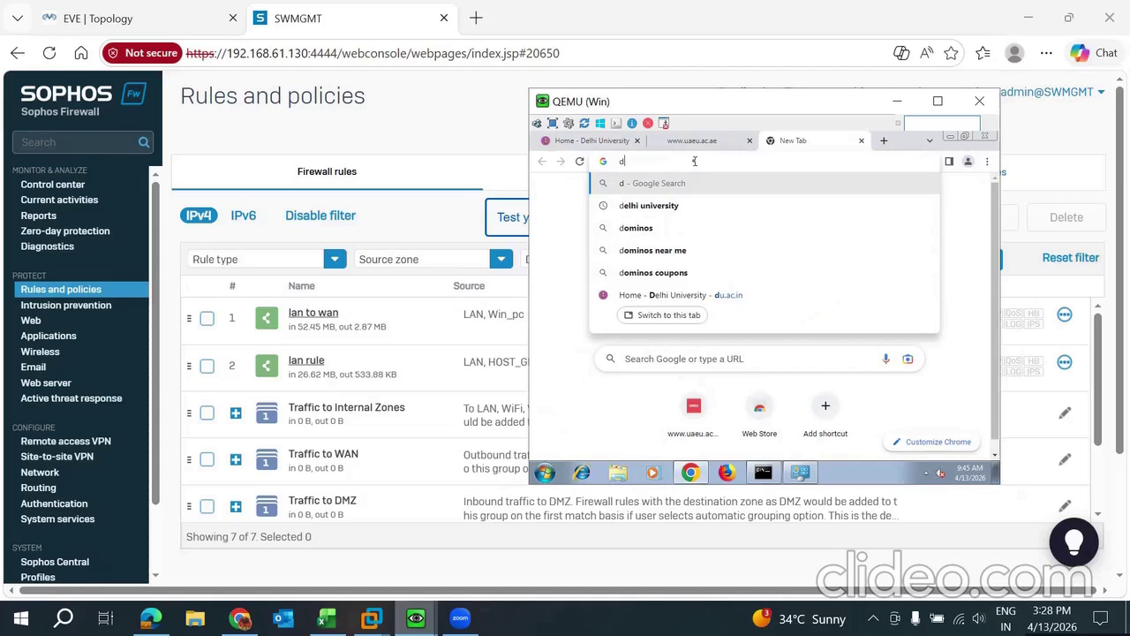
{"action": "key", "text": "Escape"}
Recheck the uaeu.ac.ae and du.ac.in tabs, and return to the Sophos Firewall console.
{"action": "left_click", "coordinate": [698, 145]}
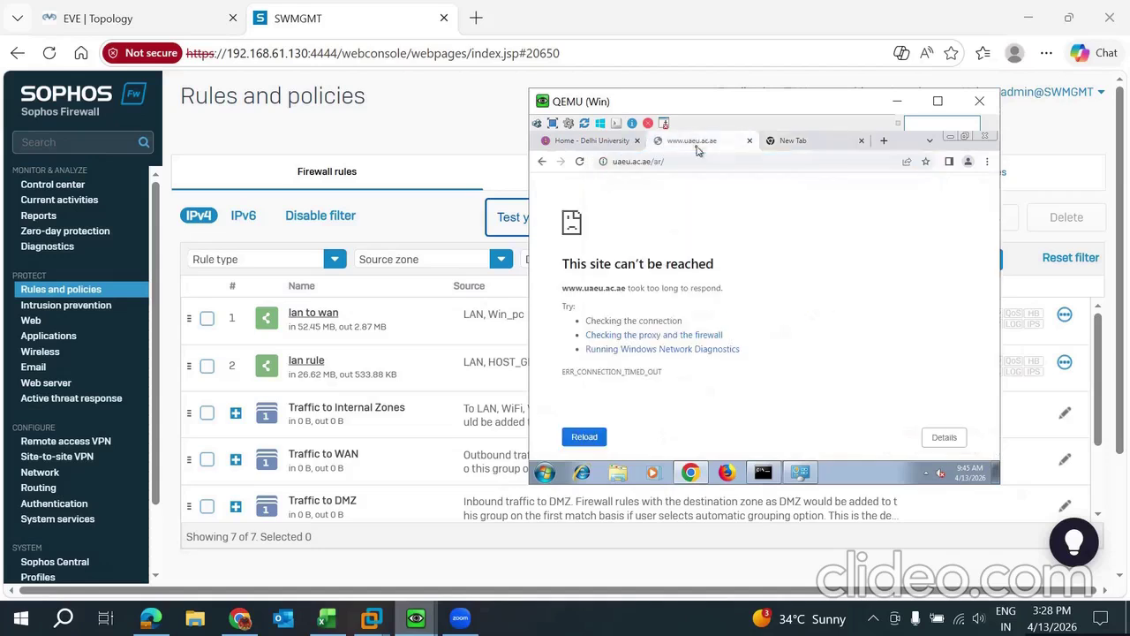
{"action": "left_click", "coordinate": [611, 143]}
{"action": "left_click", "coordinate": [451, 121]}
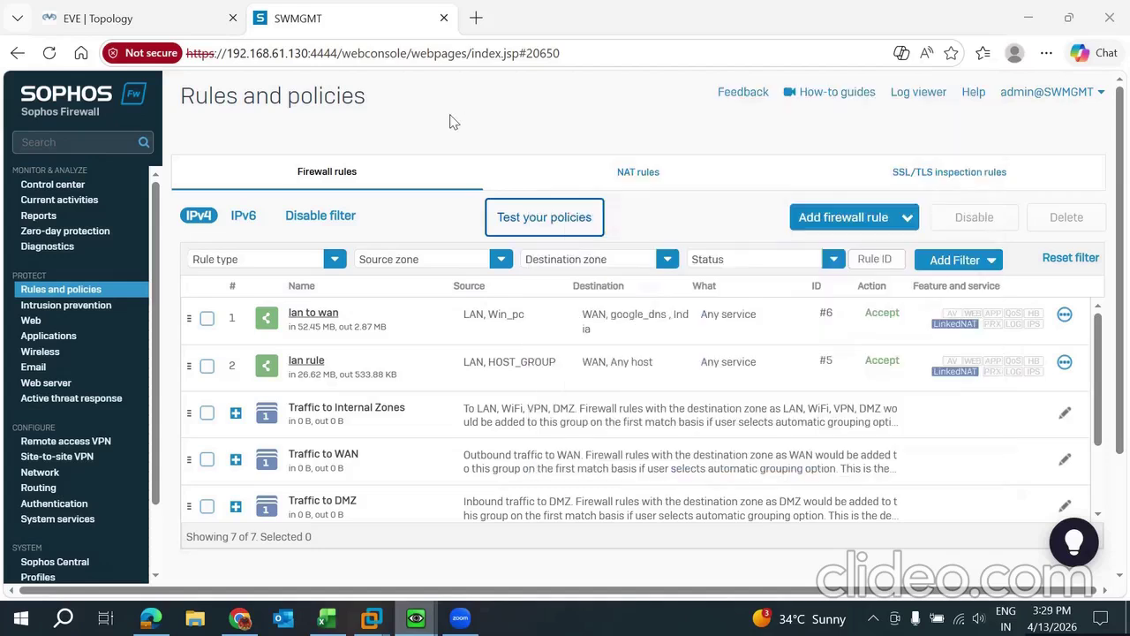
Open the firewall rule "lan to wan" for editing and remove India from its destination networks.
{"action": "left_click", "coordinate": [322, 316]}
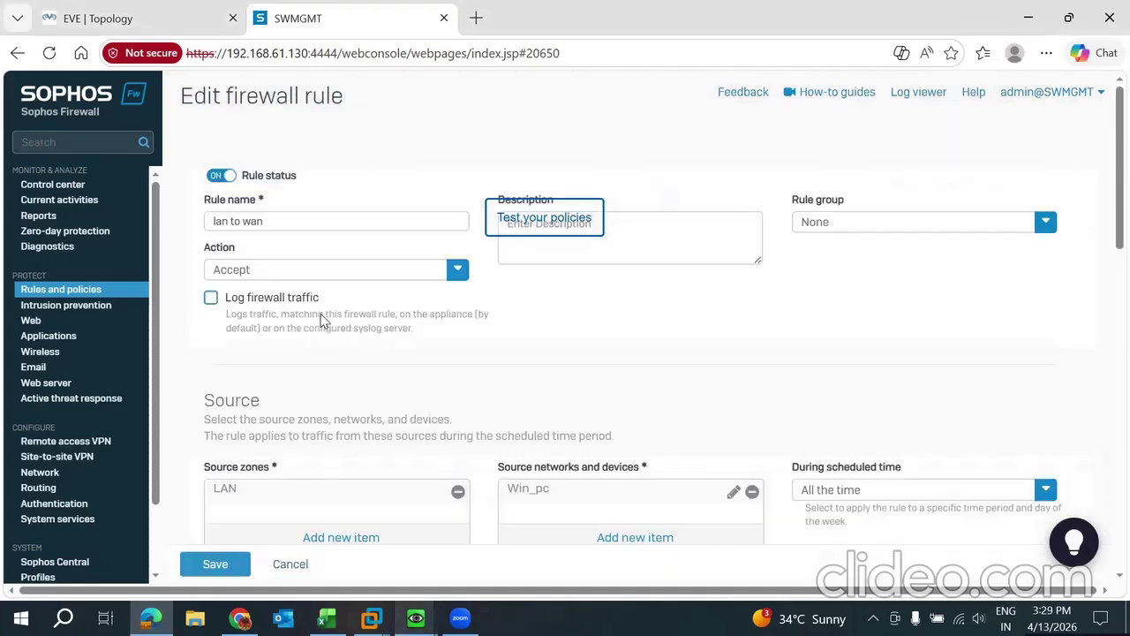
{"action": "scroll", "coordinate": [689, 396], "scroll_direction": "down", "scroll_amount": 4}
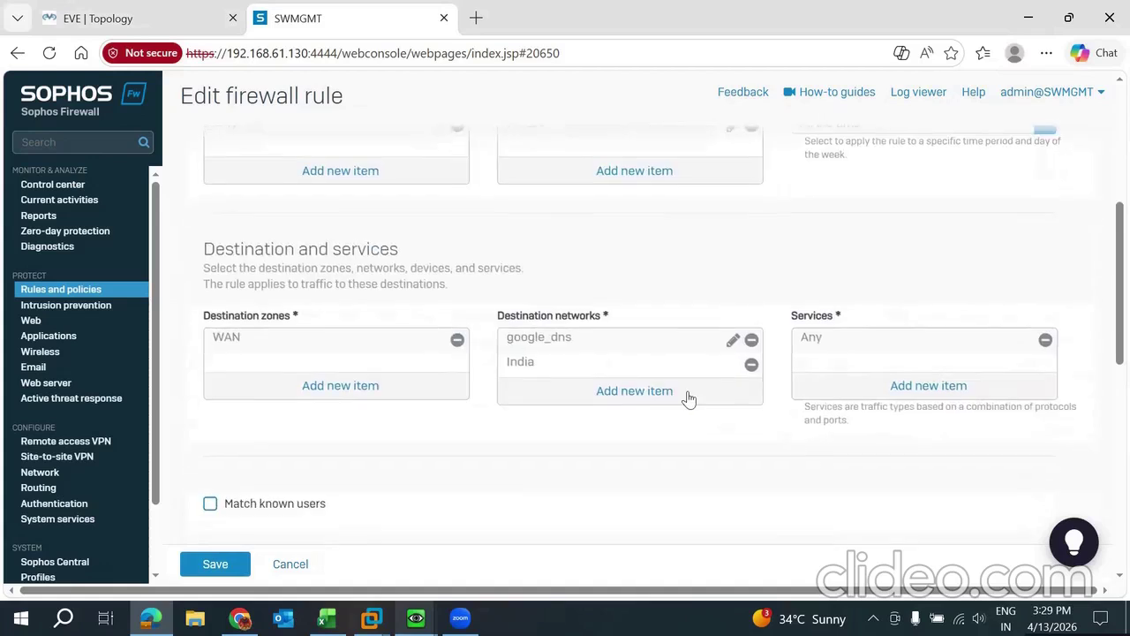
{"action": "left_click", "coordinate": [752, 364]}
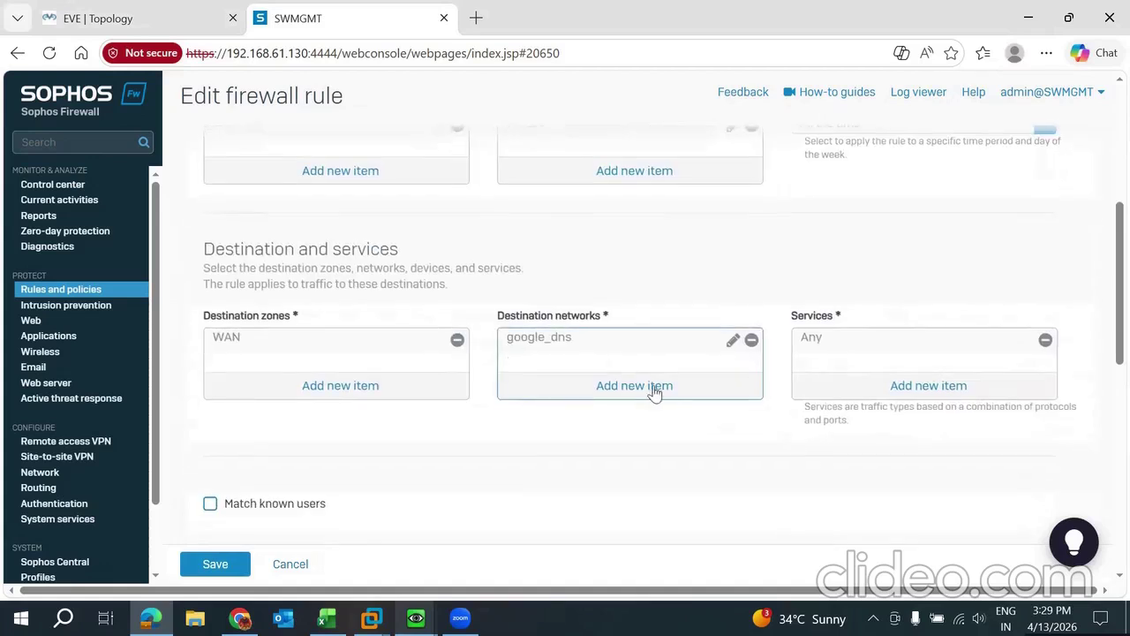
Open the picker for adding destination networks to the rule and search all types for "unai".
{"action": "left_click", "coordinate": [654, 394]}
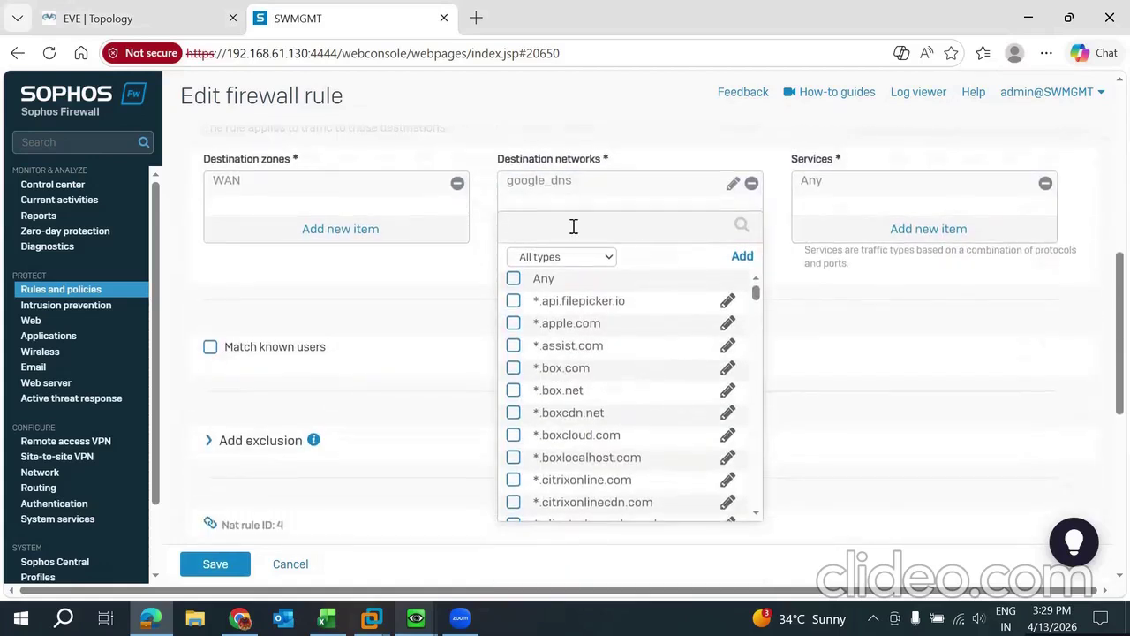
{"action": "type", "text": "u"}
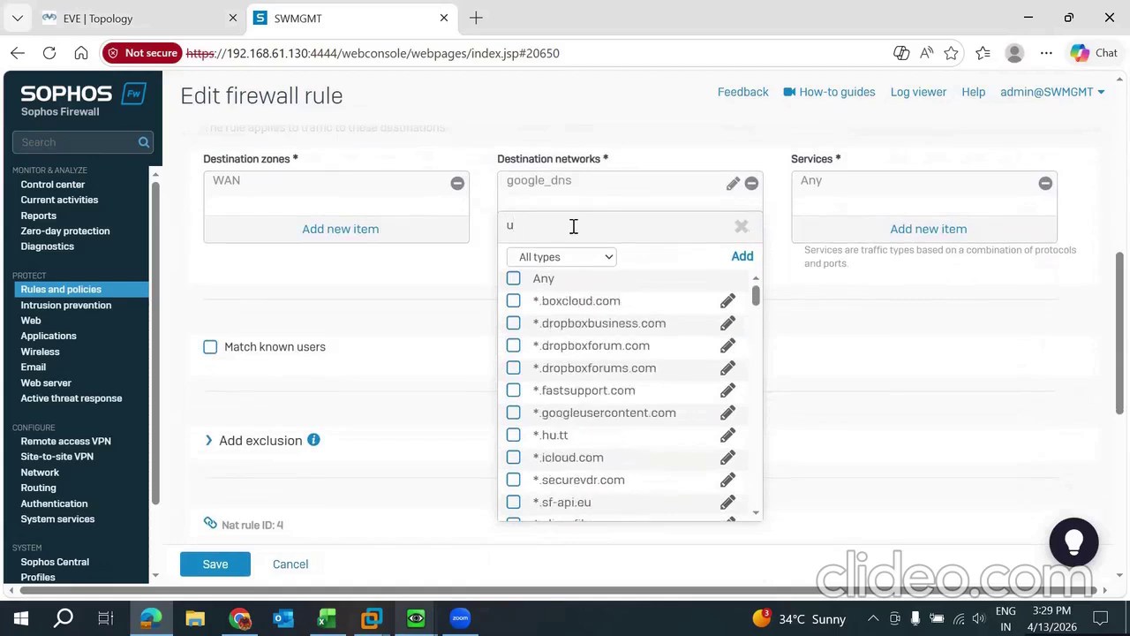
{"action": "type", "text": "nai"}
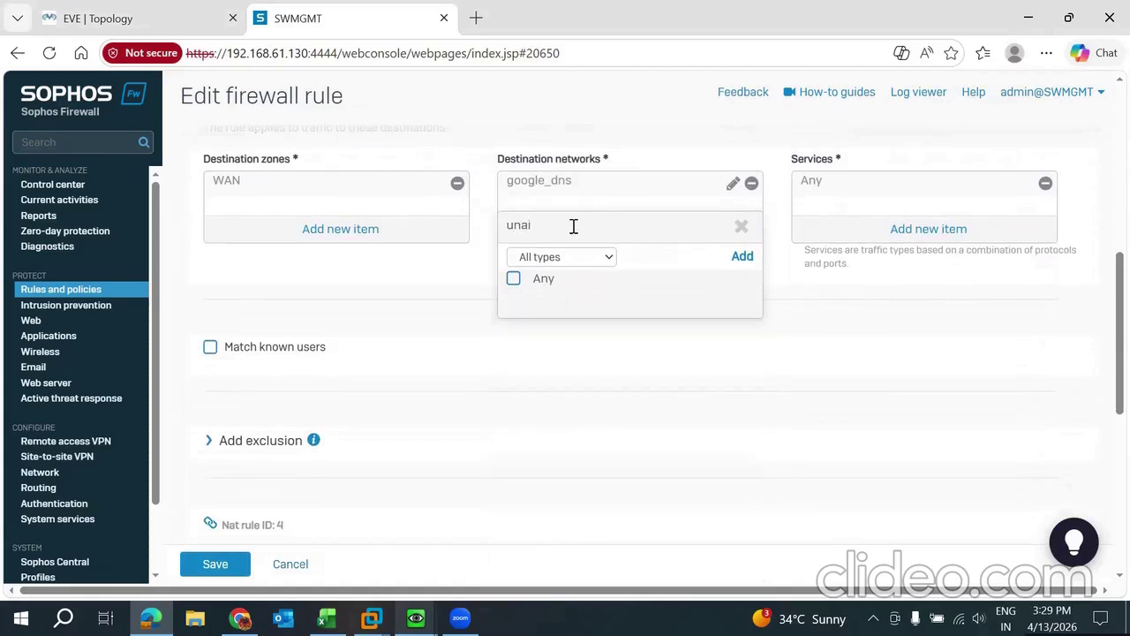
{"action": "key", "text": "BackSpace"}
{"action": "key", "text": "BackSpace"}
{"action": "type", "text": "nai"}
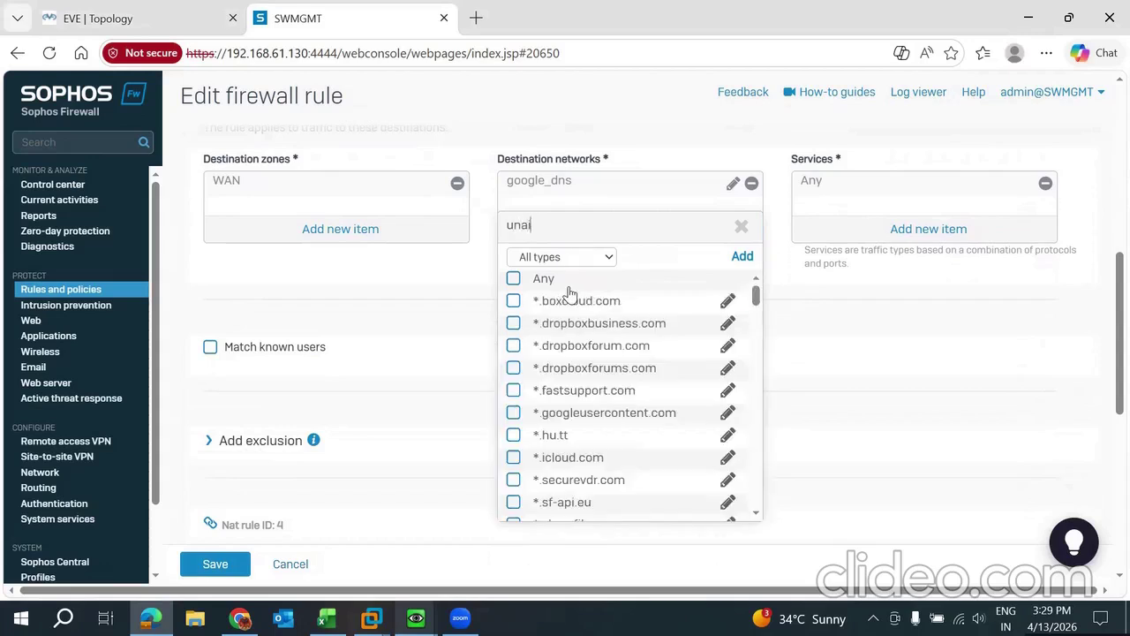
{"action": "key", "text": "BackSpace"}
{"action": "key", "text": "BackSpace"}
{"action": "key", "text": "BackSpace"}
{"action": "key", "text": "BackSpace"}
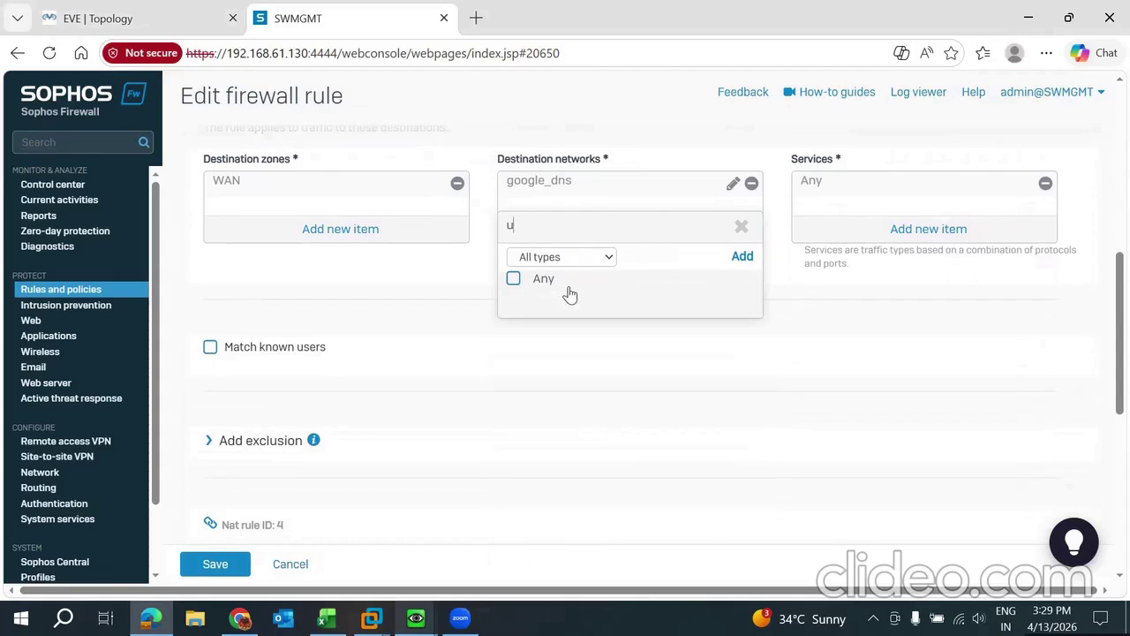
Filter the destination networks by Country, add United Arab Emirates to the rule, and save it.
{"action": "left_click", "coordinate": [613, 257]}
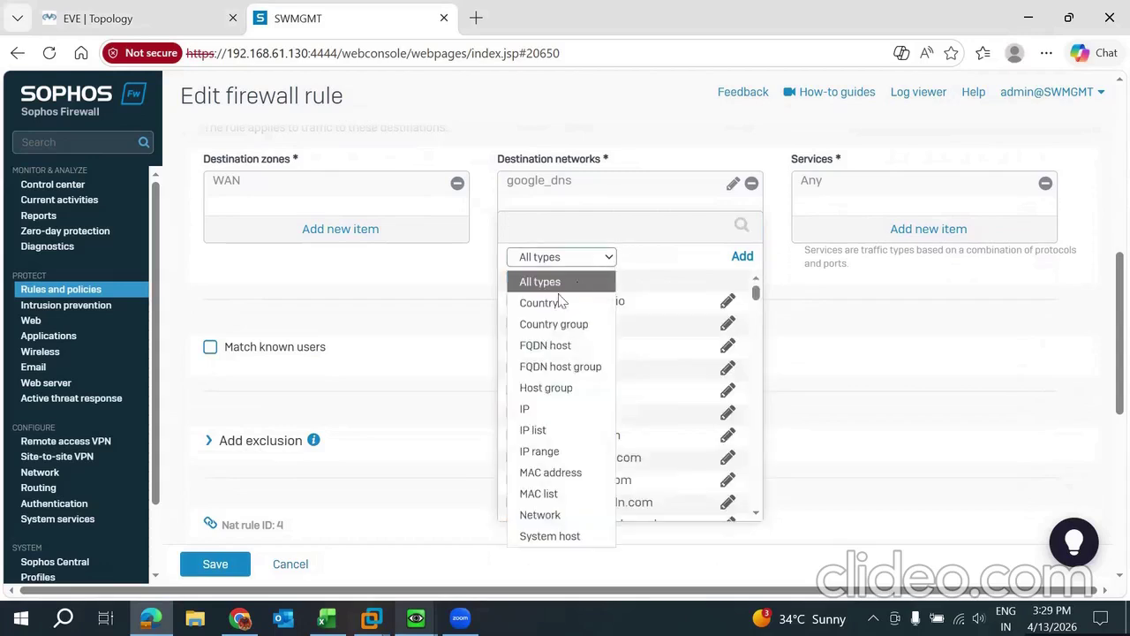
{"action": "left_click", "coordinate": [535, 307]}
{"action": "left_click", "coordinate": [522, 223]}
{"action": "type", "text": "unai"}
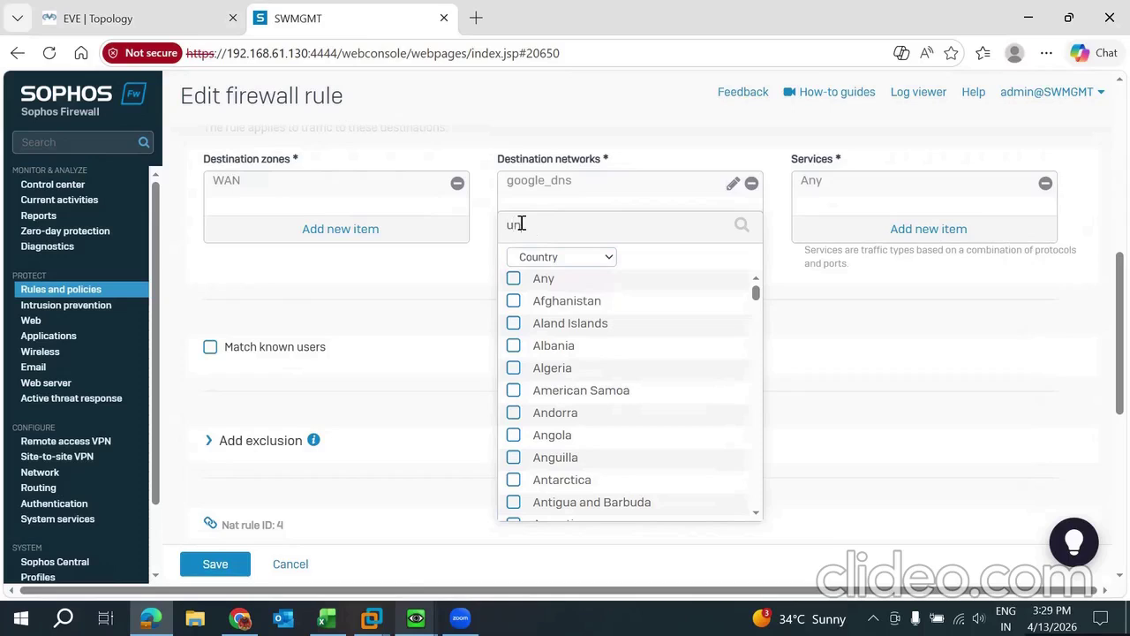
{"action": "key", "text": "BackSpace"}
{"action": "key", "text": "BackSpace"}
{"action": "key", "text": "BackSpace"}
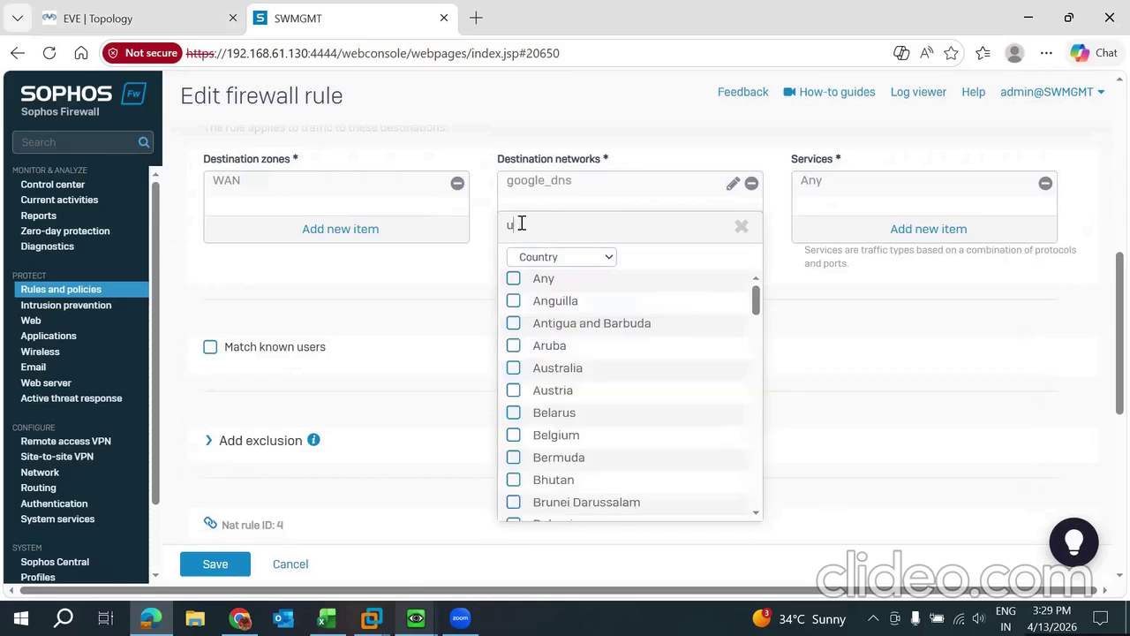
{"action": "type", "text": "n"}
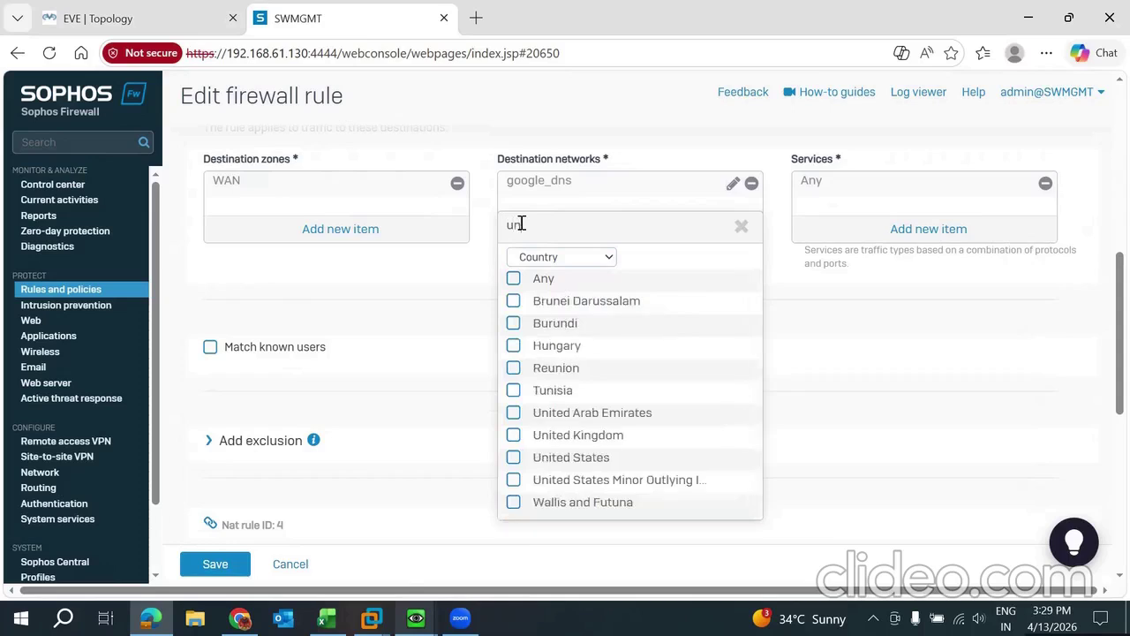
{"action": "left_click", "coordinate": [513, 413]}
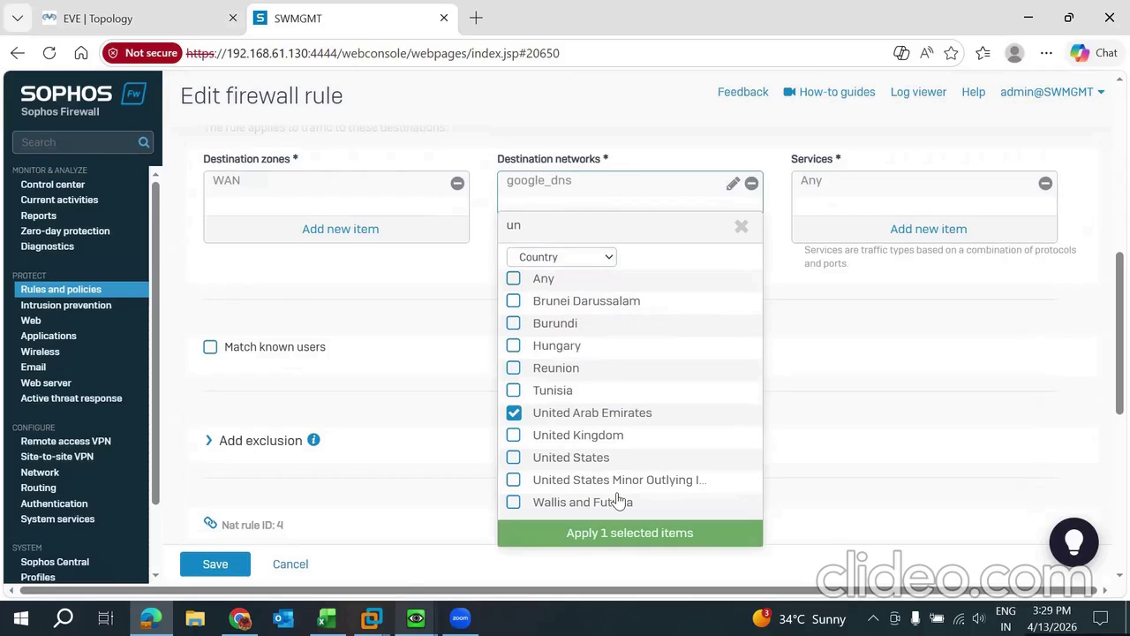
{"action": "key", "text": "Return"}
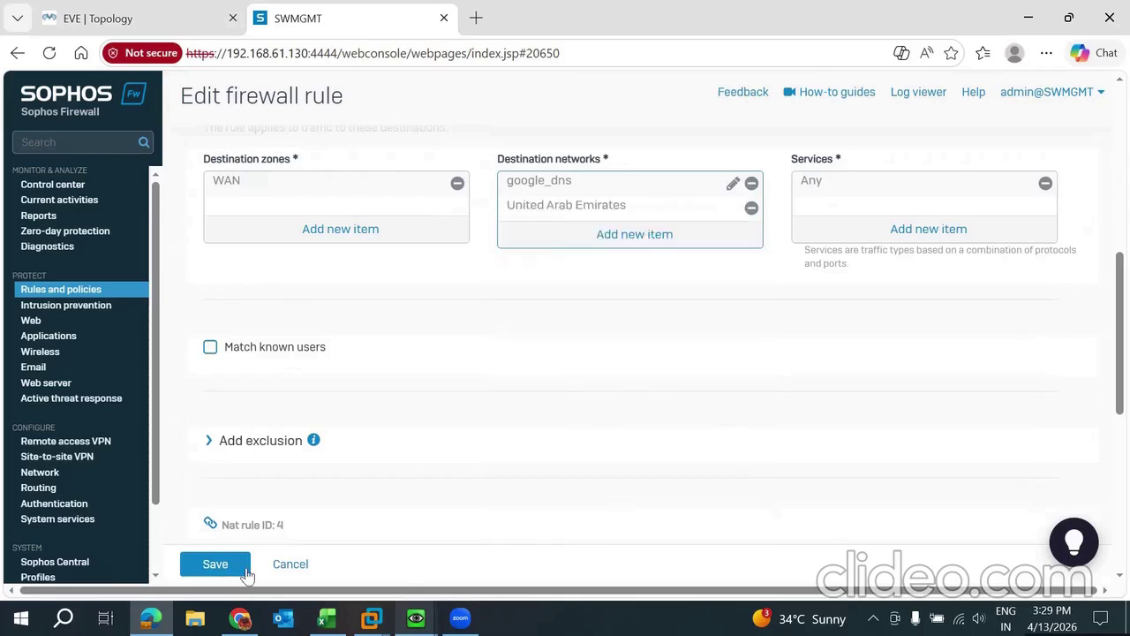
{"action": "left_click", "coordinate": [214, 565]}
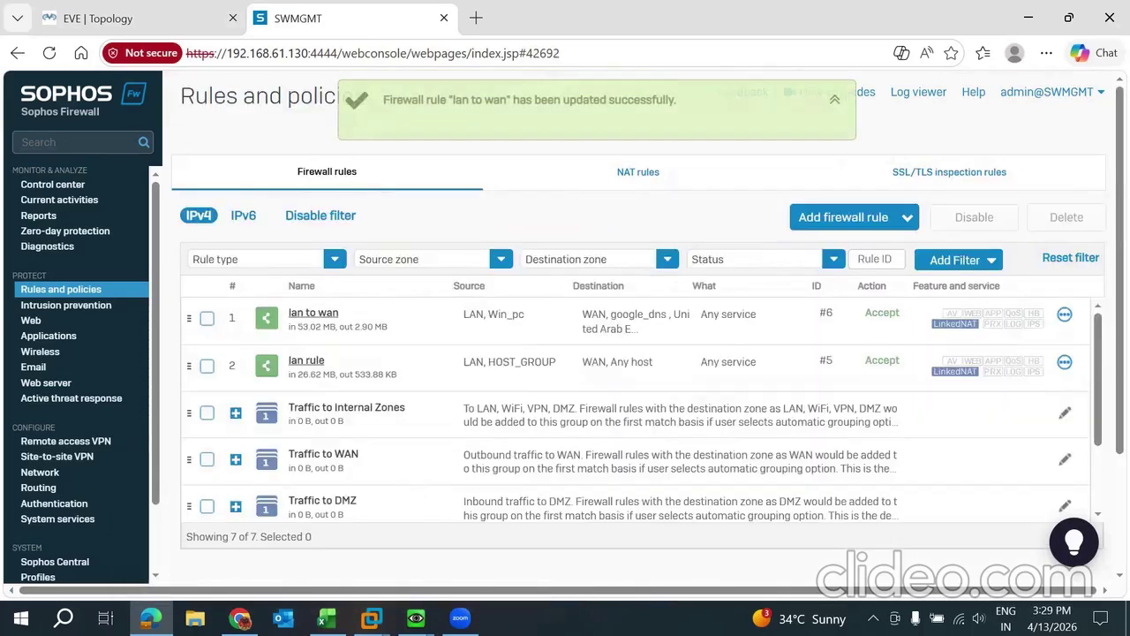
Switch to the QEMU (Win) virtual machine and reload the uaeu.ac.ae/ar/ page to test access.
{"action": "mouse_move", "coordinate": [416, 618]}
{"action": "left_click", "coordinate": [455, 533]}
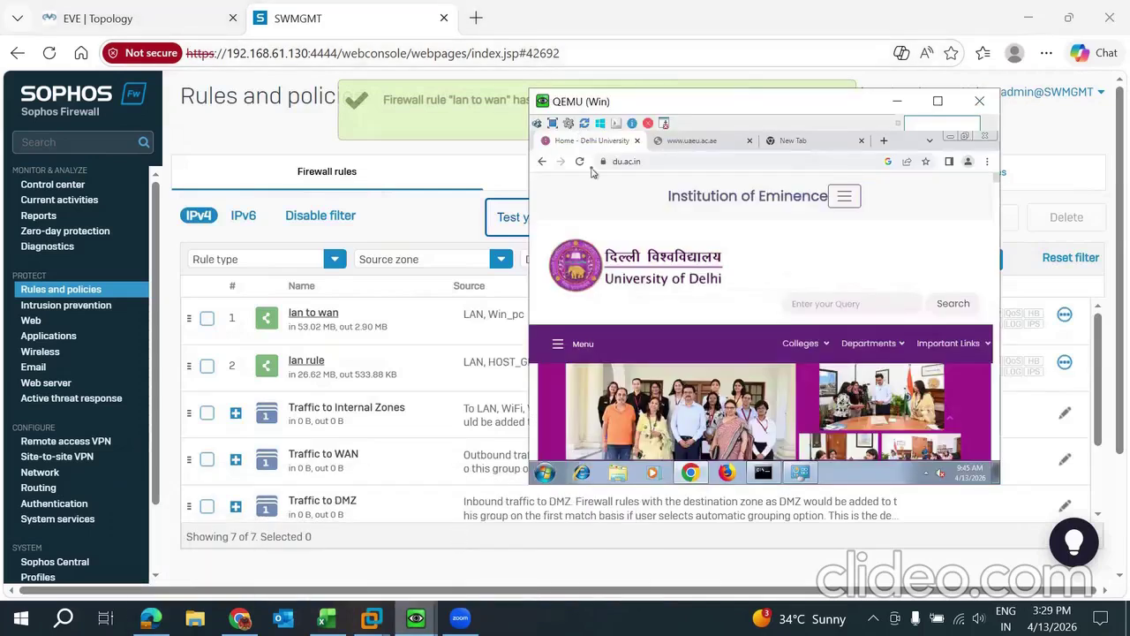
{"action": "left_click", "coordinate": [714, 141]}
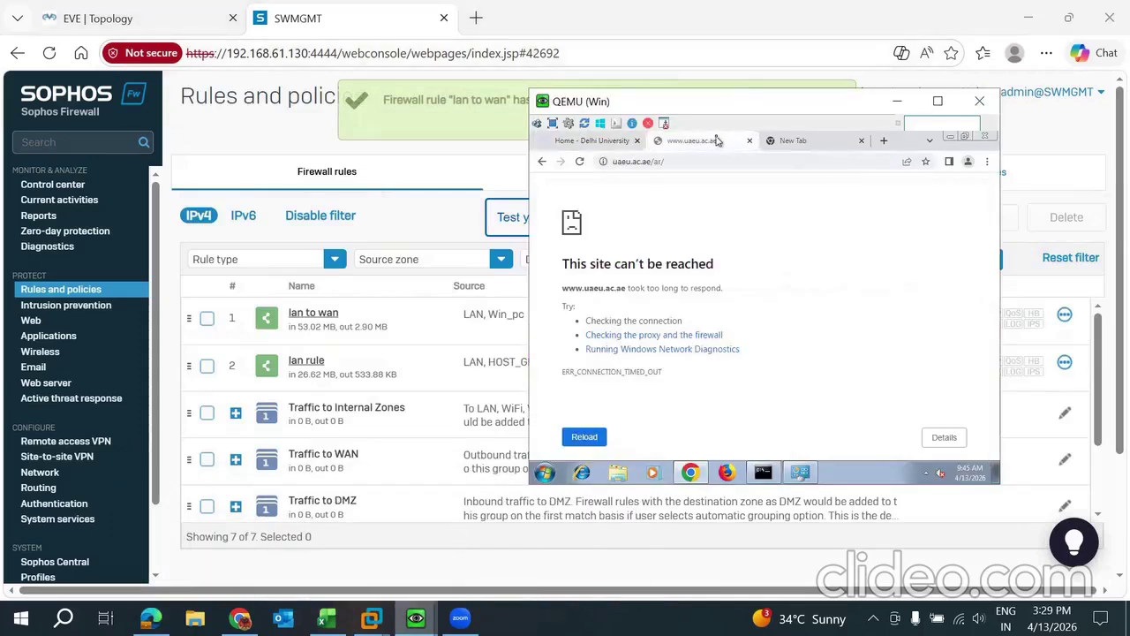
{"action": "left_click", "coordinate": [581, 163]}
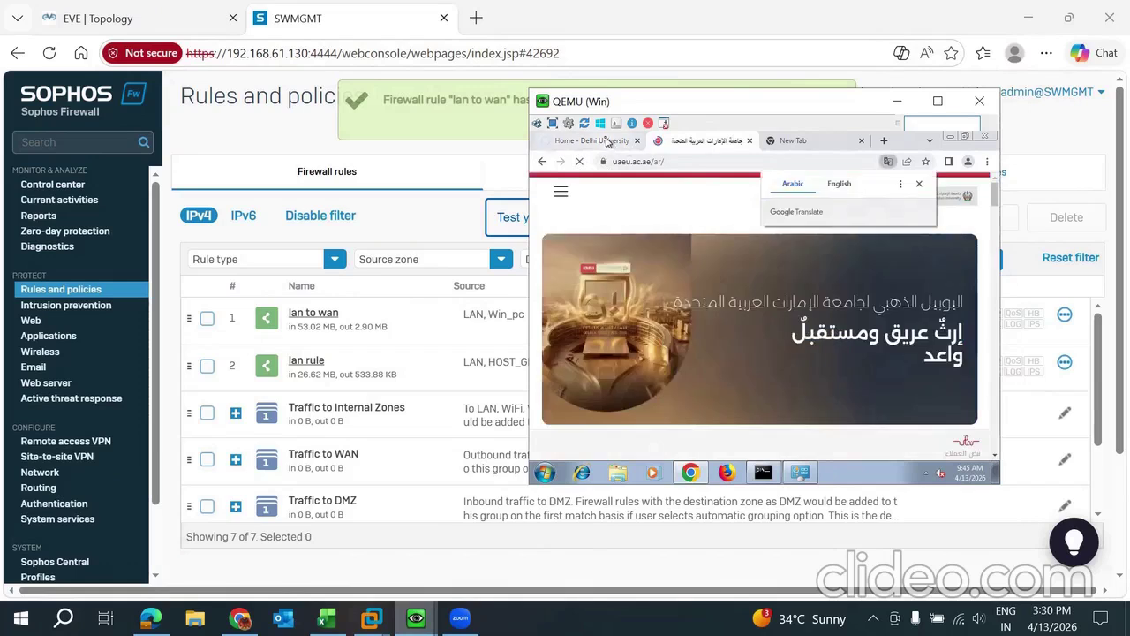
Test the du.ac.in page and compare its access with the uaeu.ac.ae page.
{"action": "left_click", "coordinate": [608, 143]}
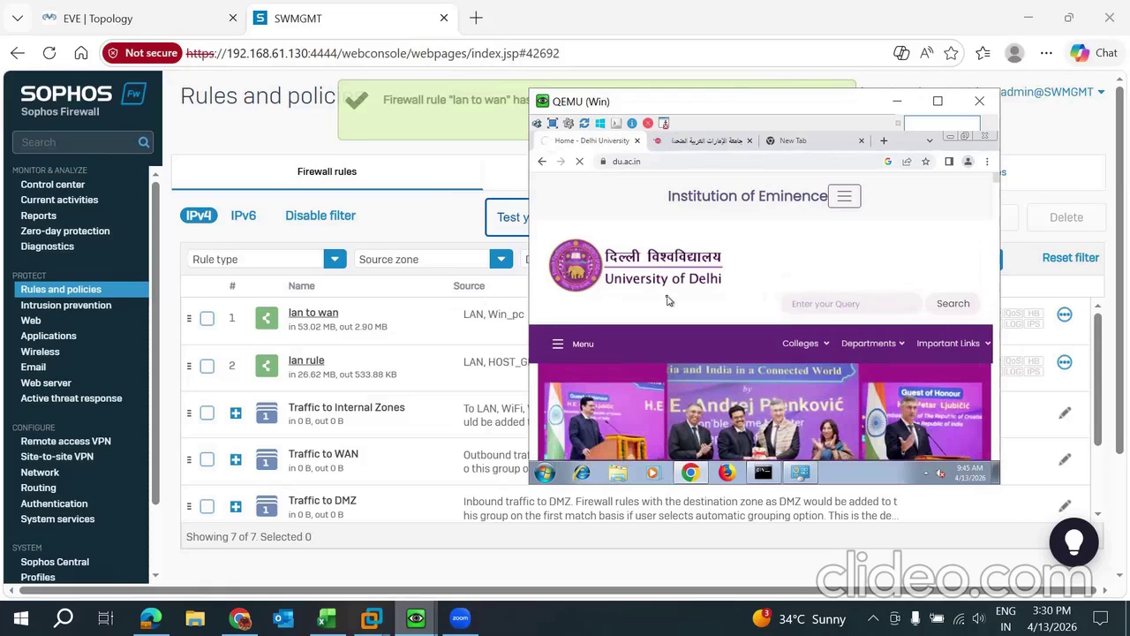
{"action": "left_click", "coordinate": [702, 142]}
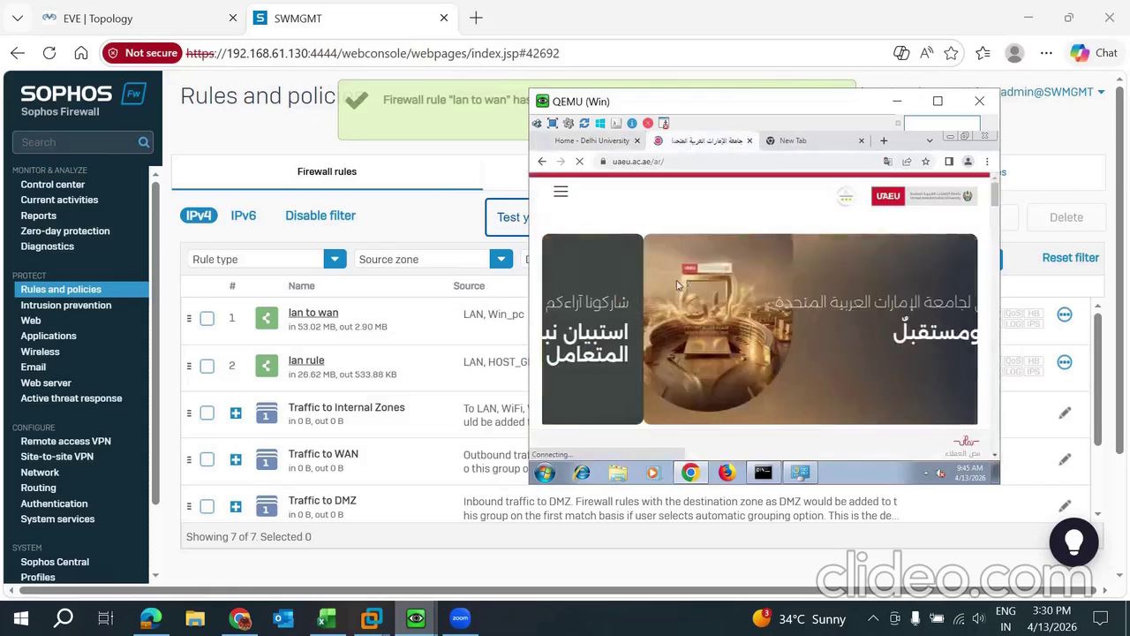
{"action": "left_click", "coordinate": [583, 141]}
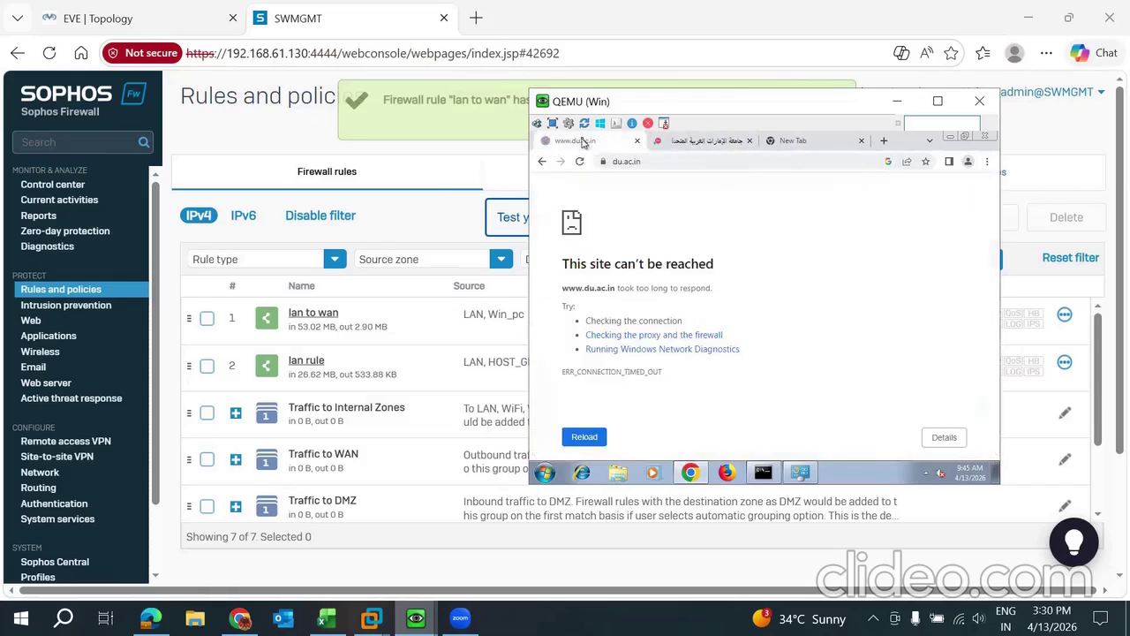